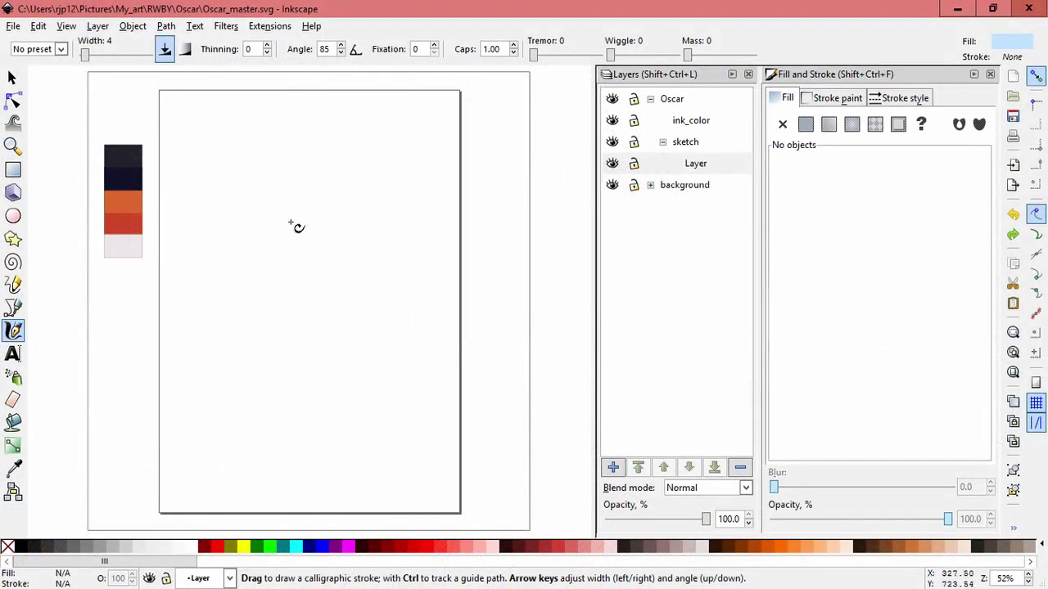
Sketch the light-blue head circle with a large curved calligraphy stroke
left_click_drag(290, 222, 342, 231)
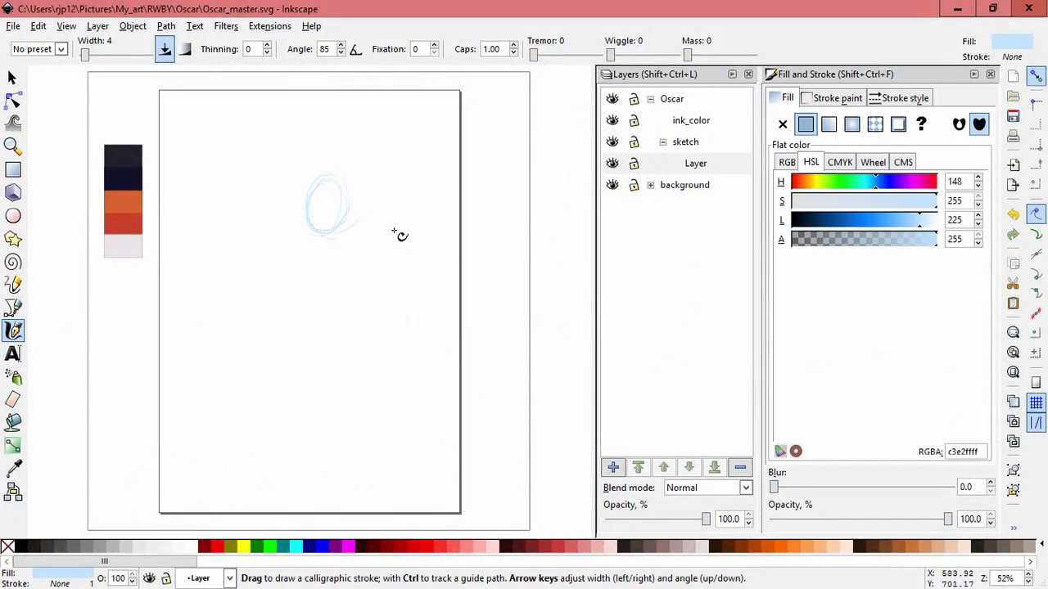
key("ctrl+z")
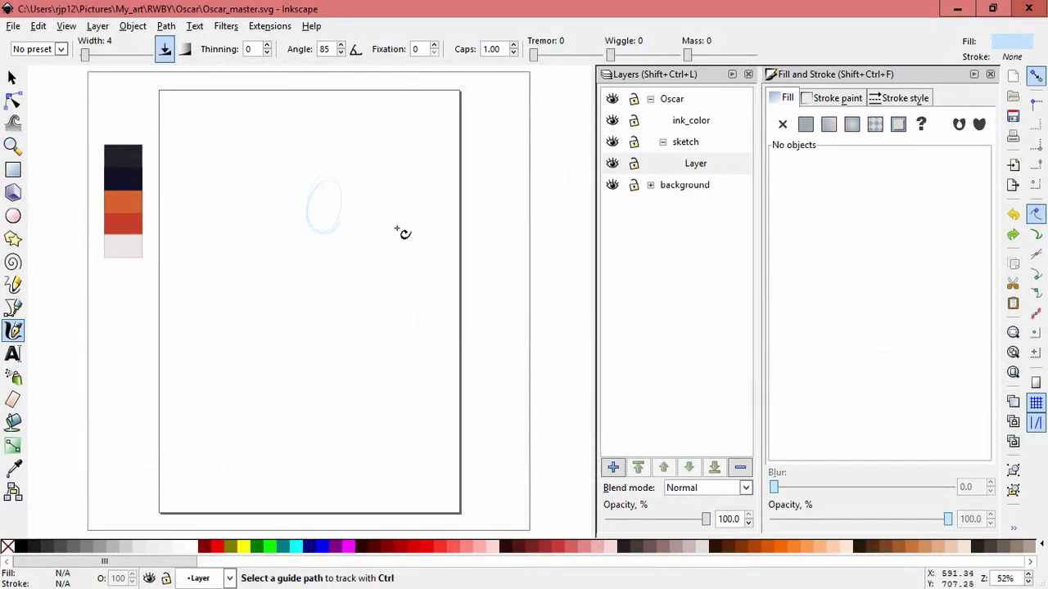
mouse_move(358, 180)
left_mouse_down()
mouse_move(359, 246)
mouse_move(386, 188)
mouse_move(379, 227)
mouse_move(344, 259)
left_mouse_up()
Group the head strokes, shrink them into place, and add Layer#1
key("F1")
key("ctrl+a")
key("ctrl+g")
left_click_drag(412, 270, 374, 218)
left_click(448, 311)
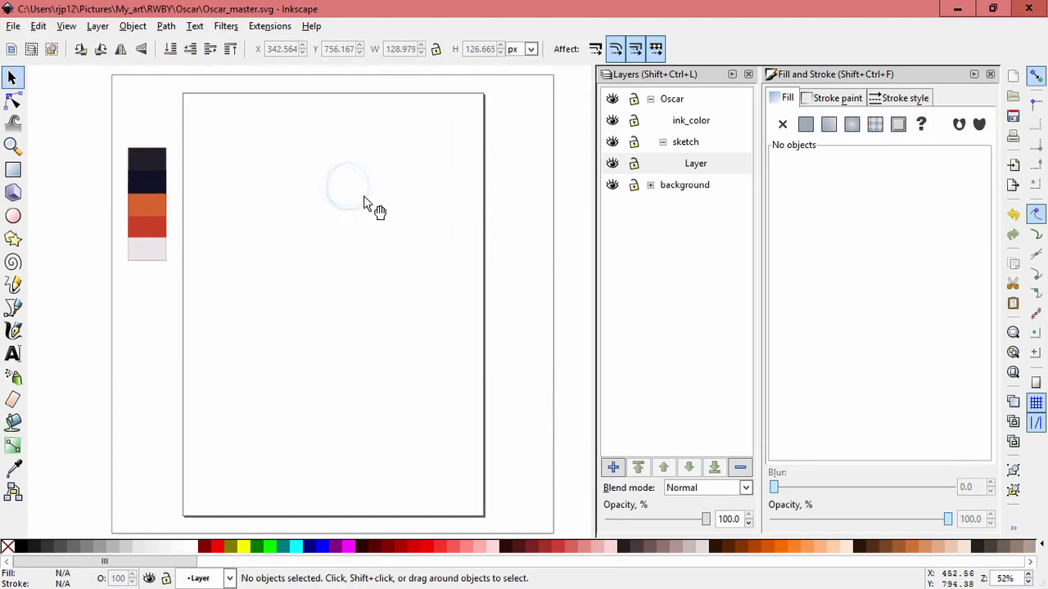
left_click(613, 467)
key("Return")
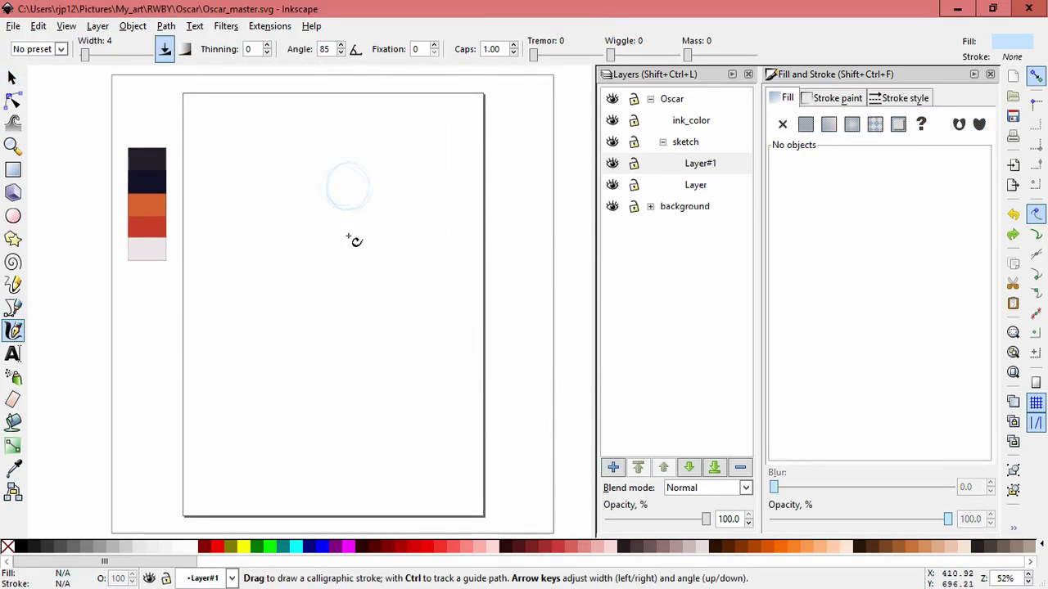
Draw the torso's upper circle with calligraphy strokes below the head
left_click(13, 330)
scroll(393, 262, "up", 1)
left_click_drag(344, 204, 362, 288)
mouse_move(363, 225)
left_mouse_down()
mouse_move(393, 243)
mouse_move(368, 285)
mouse_move(348, 295)
left_mouse_up()
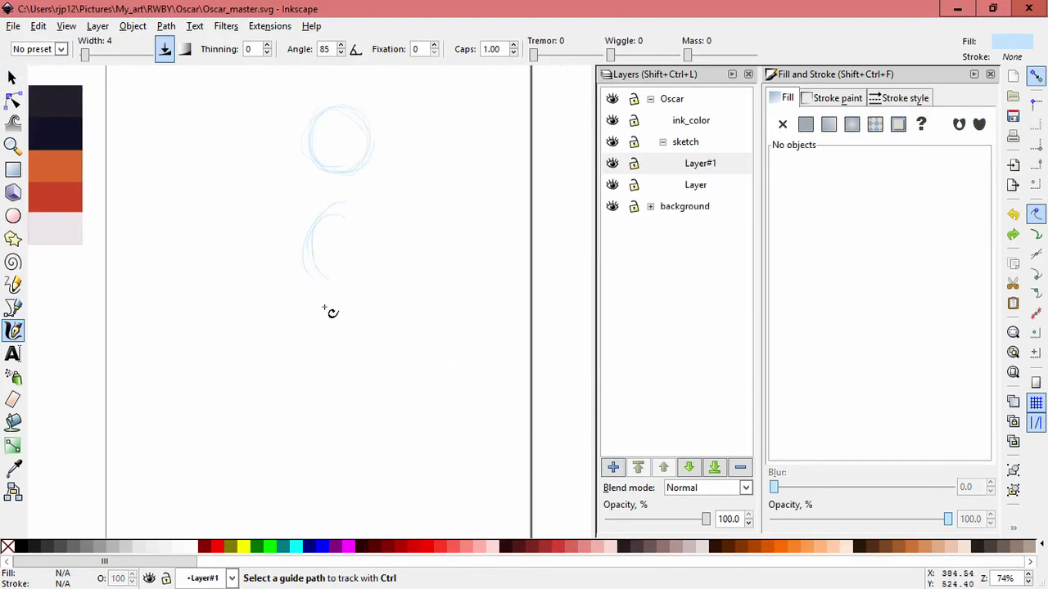
key("ctrl+z")
left_click_drag(342, 202, 372, 265)
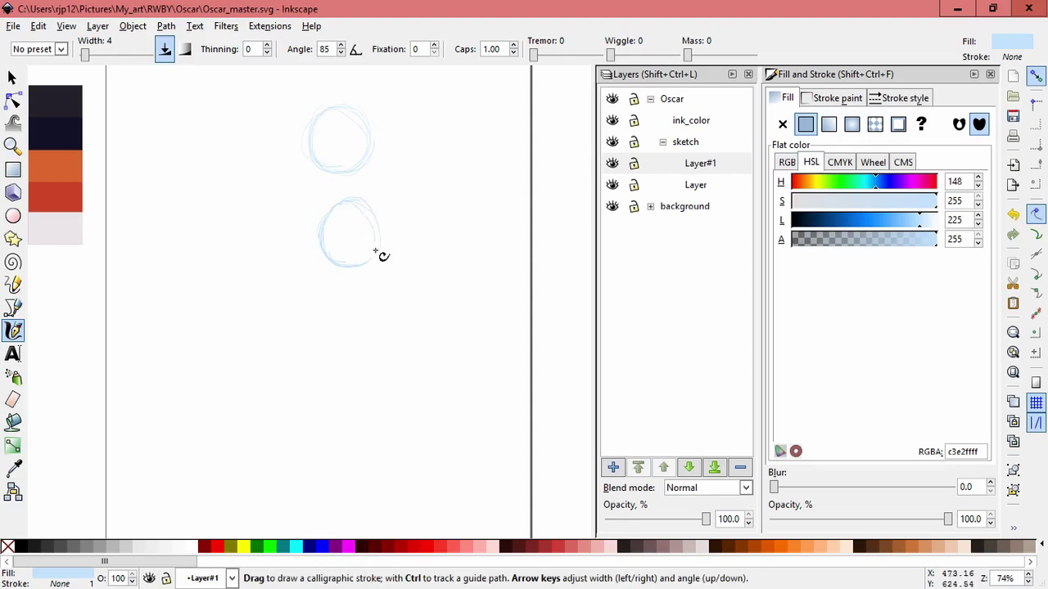
mouse_move(347, 206)
left_mouse_down()
mouse_move(347, 255)
mouse_move(360, 202)
mouse_move(325, 254)
mouse_move(322, 234)
mouse_move(349, 191)
mouse_move(360, 222)
left_mouse_up()
Group the upper circle strokes and slightly resize the group
key("s")
key("ctrl+a")
key("ctrl+g")
mouse_move(395, 277)
left_mouse_down()
mouse_move(379, 271)
mouse_move(365, 313)
left_mouse_up()
key("c")
left_click(12, 77)
key("c")
Draw the outline strokes and the second, lower torso circle
left_click_drag(316, 226, 319, 285)
scroll(410, 188, "up", 1)
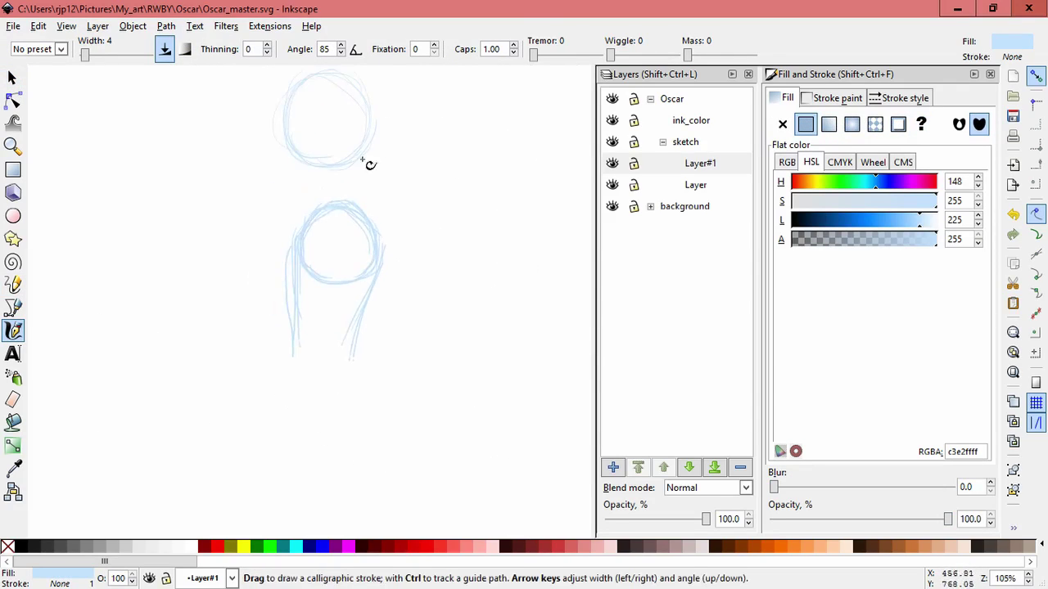
key("ctrl+z")
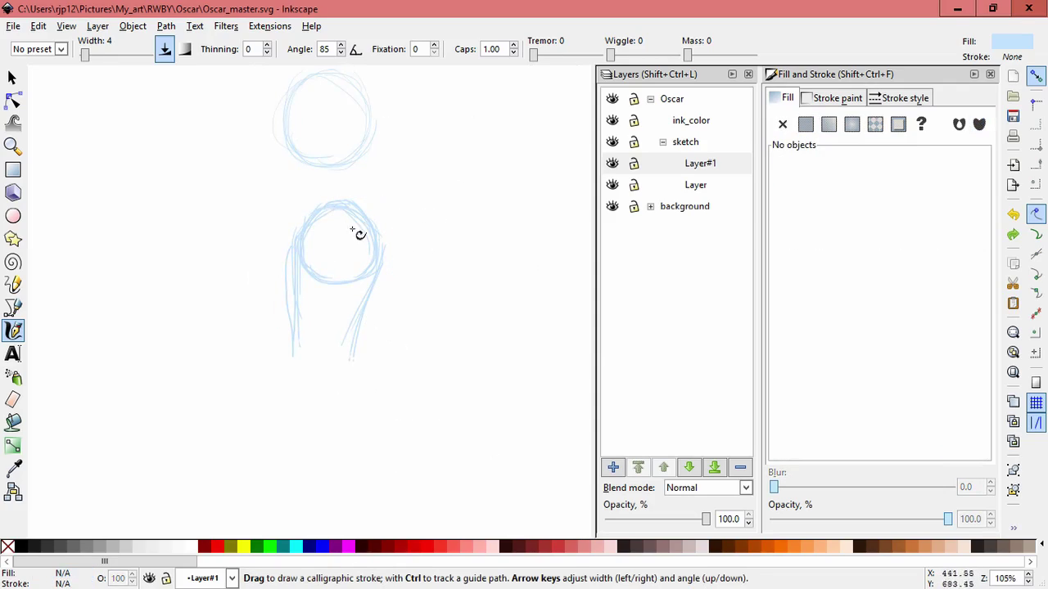
left_click_drag(328, 327, 328, 317)
mouse_move(292, 357)
left_mouse_down()
mouse_move(294, 338)
mouse_move(348, 385)
mouse_move(375, 270)
left_mouse_up()
left_click_drag(364, 322, 357, 398)
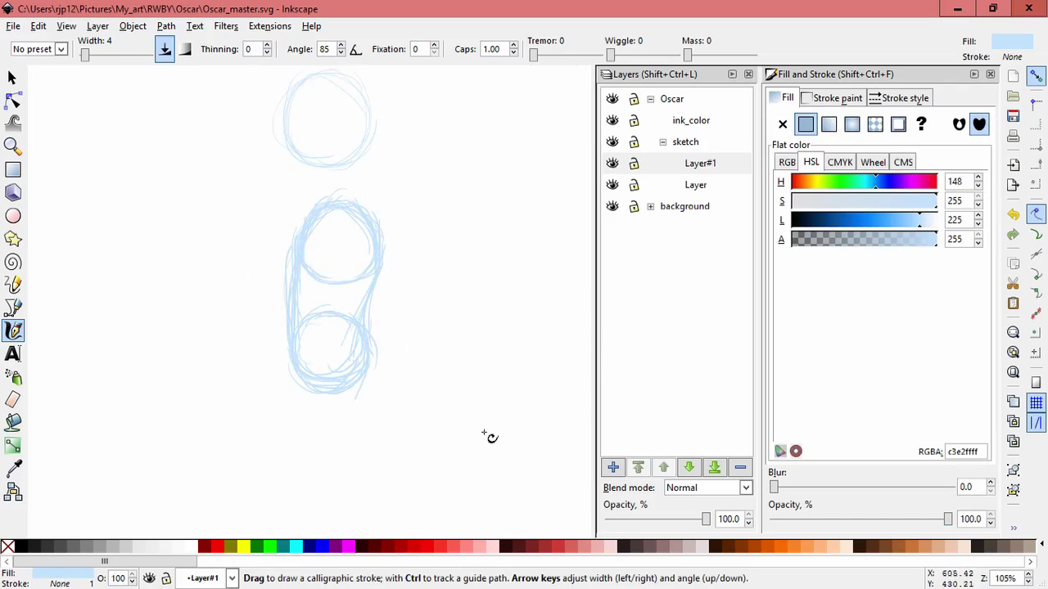
Settle the top circle group back on the torso and add Layer#2
key("s")
key("Escape")
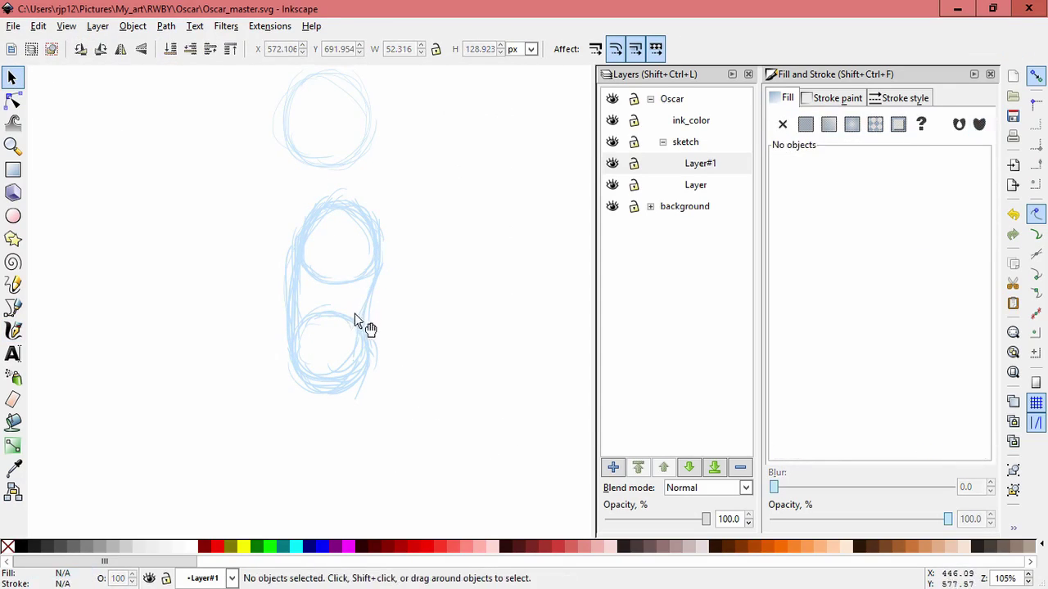
left_click(361, 318)
key("Escape")
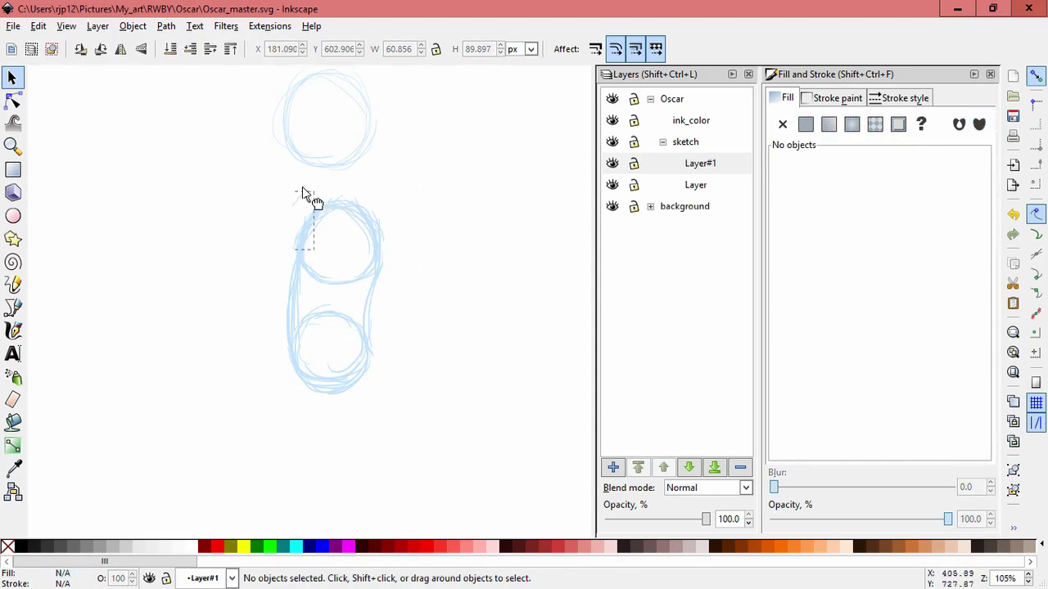
key("Tab")
mouse_move(333, 253)
left_mouse_down()
mouse_move(217, 255)
mouse_move(337, 252)
left_mouse_up()
left_click(488, 251)
key("Tab")
key("Escape")
left_click(613, 467)
left_click(581, 349)
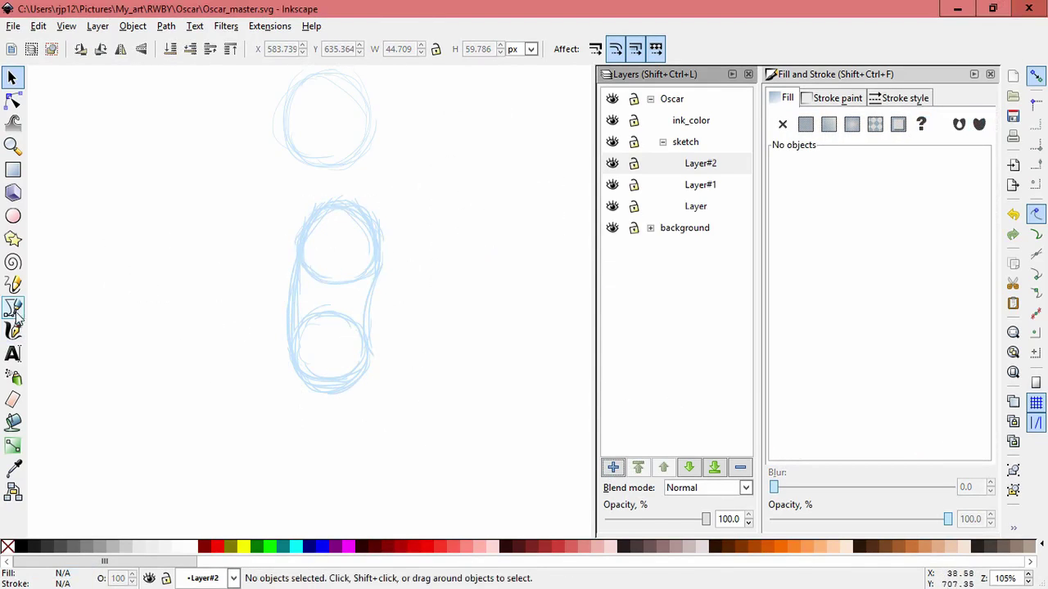
Draw the right and left shoulder circles on Layer#2 with calligraphy
left_click(13, 308)
key("c")
key("ctrl+shift+n")
left_click(504, 351)
double_click(700, 164)
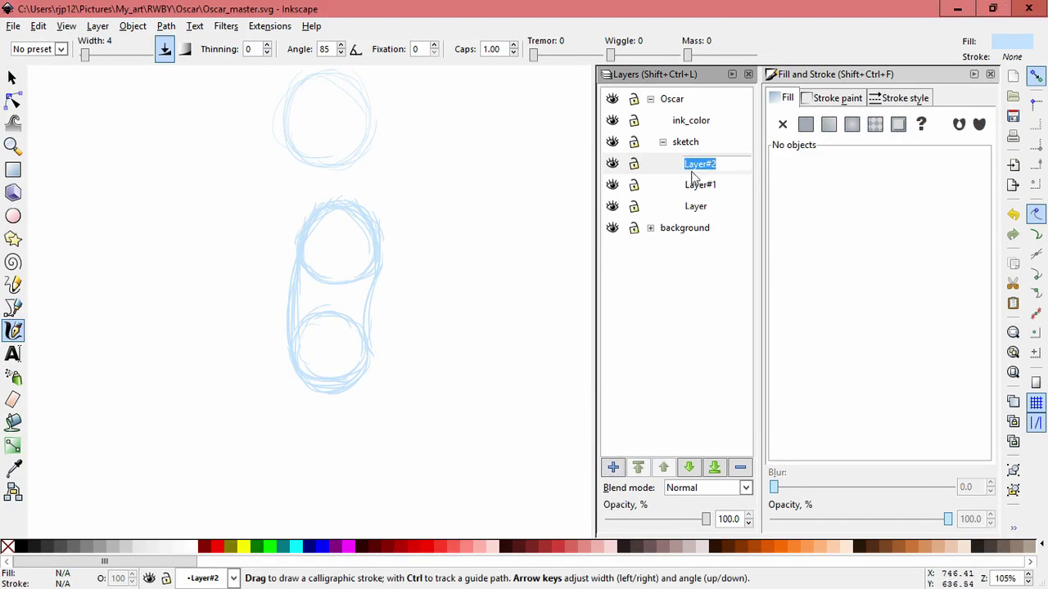
key("Return")
scroll(475, 292, "up", 1)
mouse_move(321, 205)
left_mouse_down()
mouse_move(339, 243)
mouse_move(360, 238)
left_mouse_up()
mouse_move(210, 223)
left_mouse_down()
mouse_move(220, 243)
mouse_move(267, 211)
left_mouse_up()
Lock Layer#1 and the base Layer
key("s")
left_click(633, 184)
left_click(634, 206)
Resize and reposition the right shoulder circle, then shrink the left one
left_click(360, 221)
left_click_drag(394, 167, 403, 178)
key("Escape")
left_click_drag(405, 219, 451, 227)
left_click_drag(360, 221, 392, 213)
left_click_drag(391, 169, 365, 206)
left_click(203, 237)
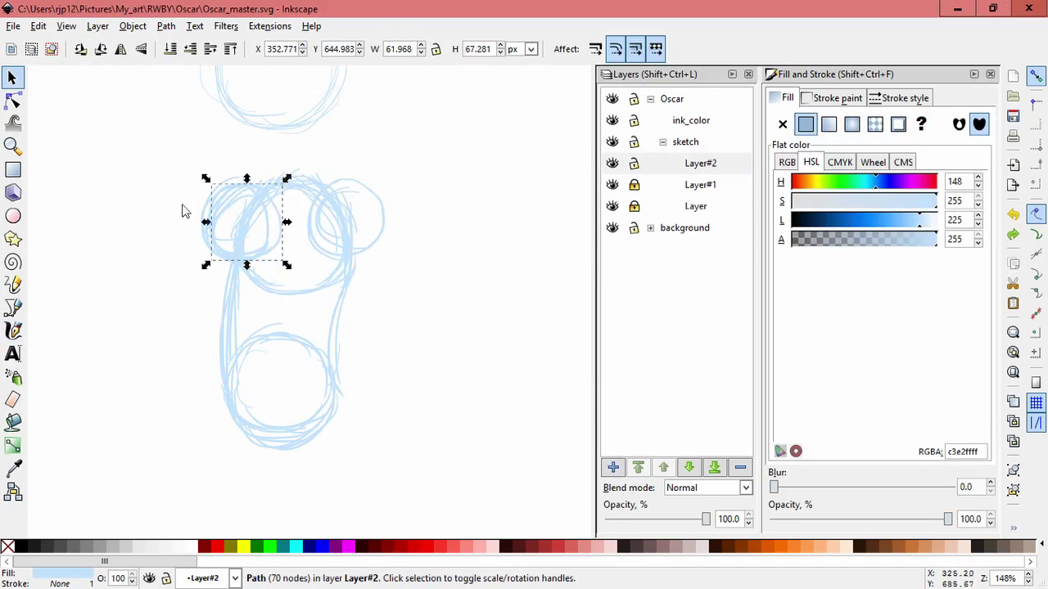
left_click_drag(196, 174, 206, 186)
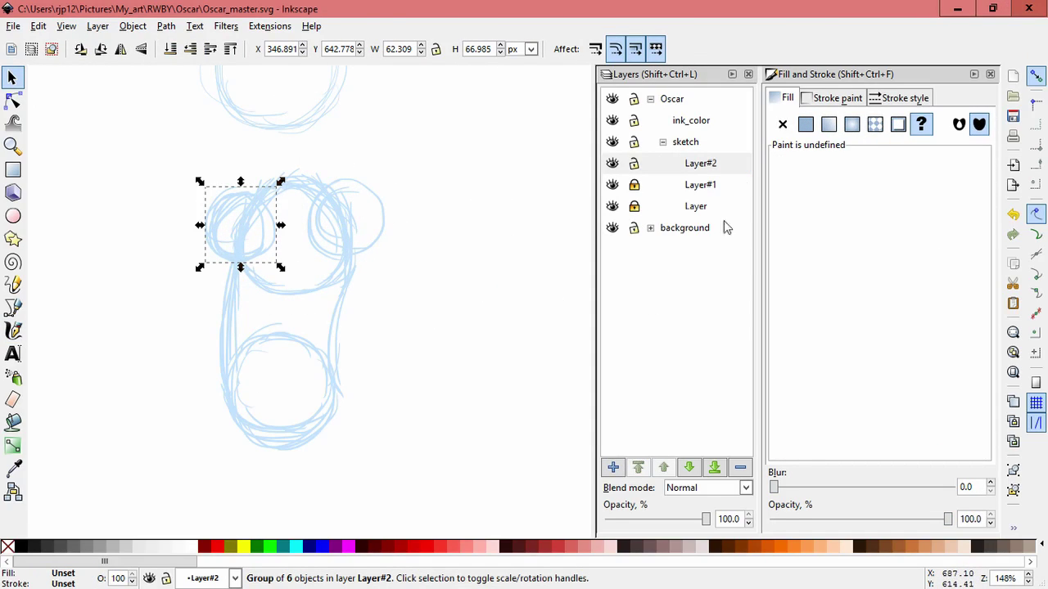
Add Layer#3 and begin the leg strokes below the lower body circle
left_click(613, 468)
left_click(596, 351)
key("c")
scroll(458, 278, "down", 4)
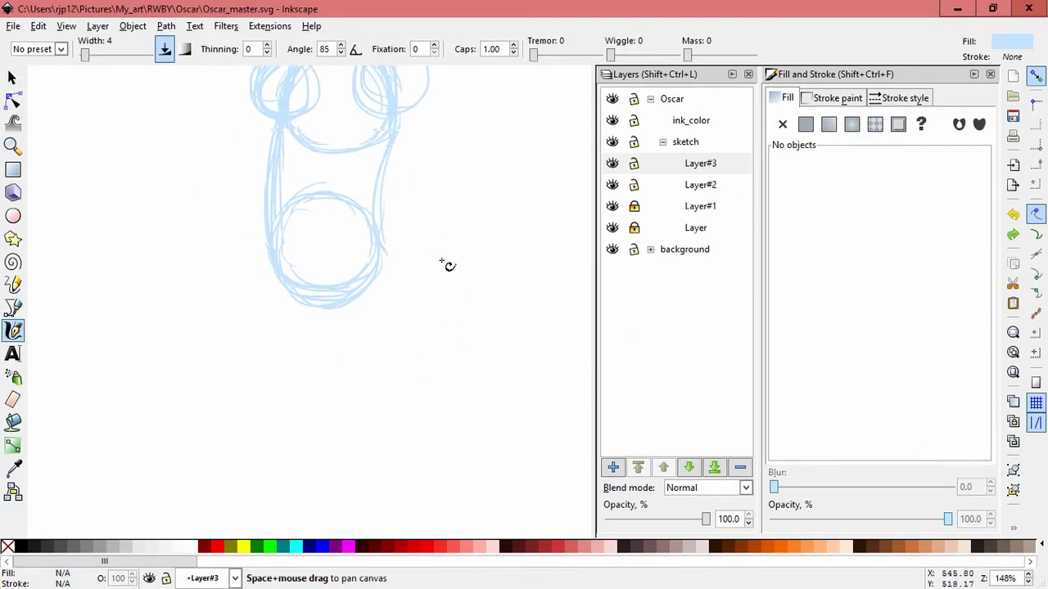
left_click_drag(399, 238, 432, 425)
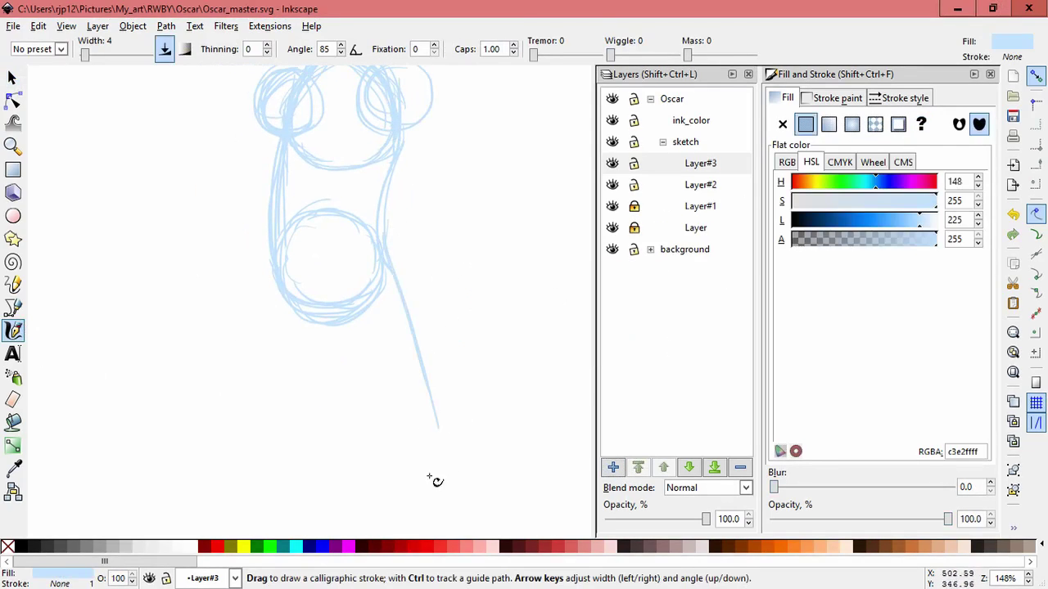
scroll(368, 343, "down", 2)
left_click_drag(316, 260, 352, 354)
Draw the remaining long leg strokes down the left, middle and right
left_click_drag(255, 162, 247, 395)
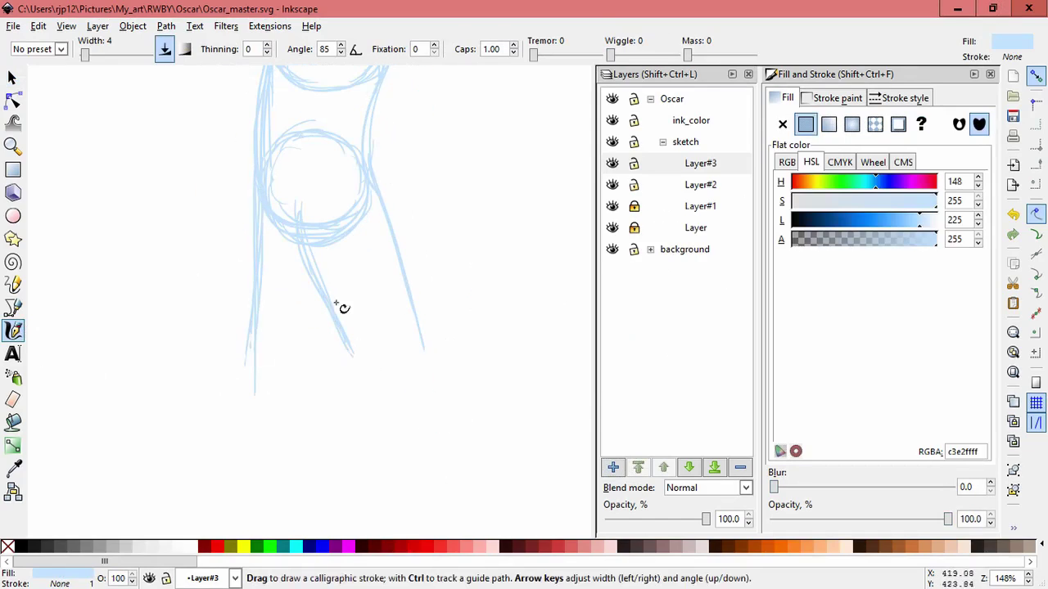
left_click_drag(393, 242, 413, 373)
left_click_drag(307, 275, 339, 388)
left_click_drag(392, 239, 409, 421)
left_click_drag(330, 360, 340, 438)
left_click_drag(257, 275, 239, 468)
key("space")
mouse_move(335, 432)
left_mouse_down()
mouse_move(449, 171)
mouse_move(421, 269)
mouse_move(456, 281)
left_mouse_up()
key("space")
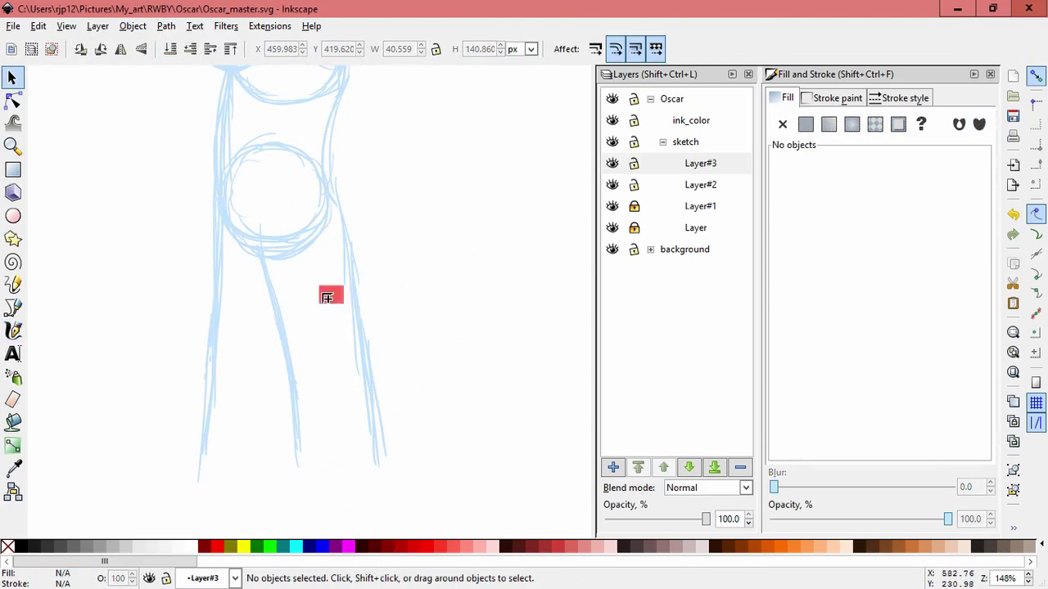
Group the leg strokes and add Layer#4
left_click_drag(417, 518, 329, 170)
key("ctrl+g")
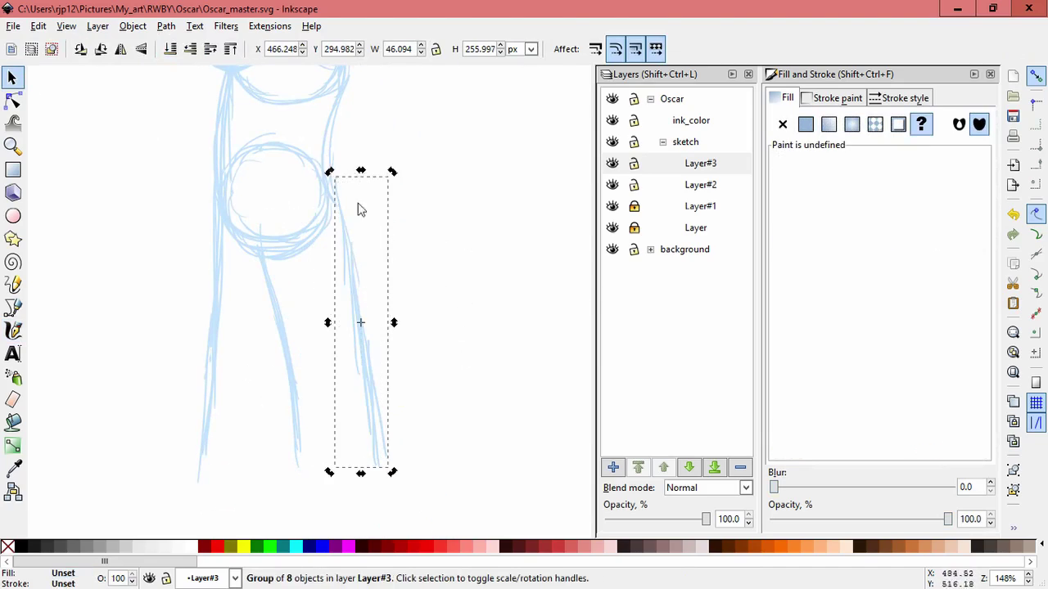
left_click(456, 315)
scroll(470, 303, "down", 5)
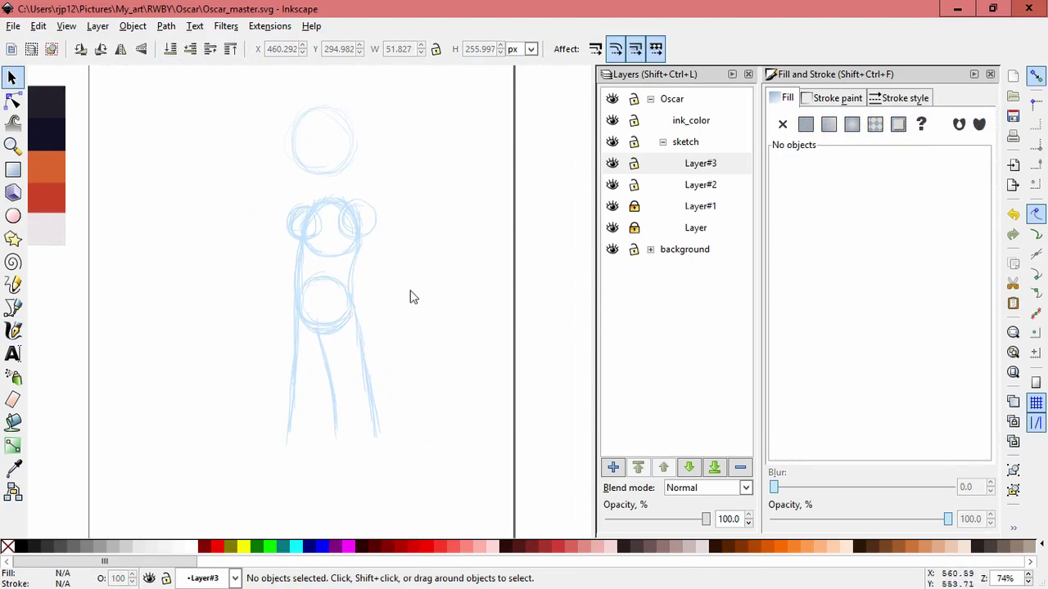
key("ctrl+shift+n")
left_click(599, 349)
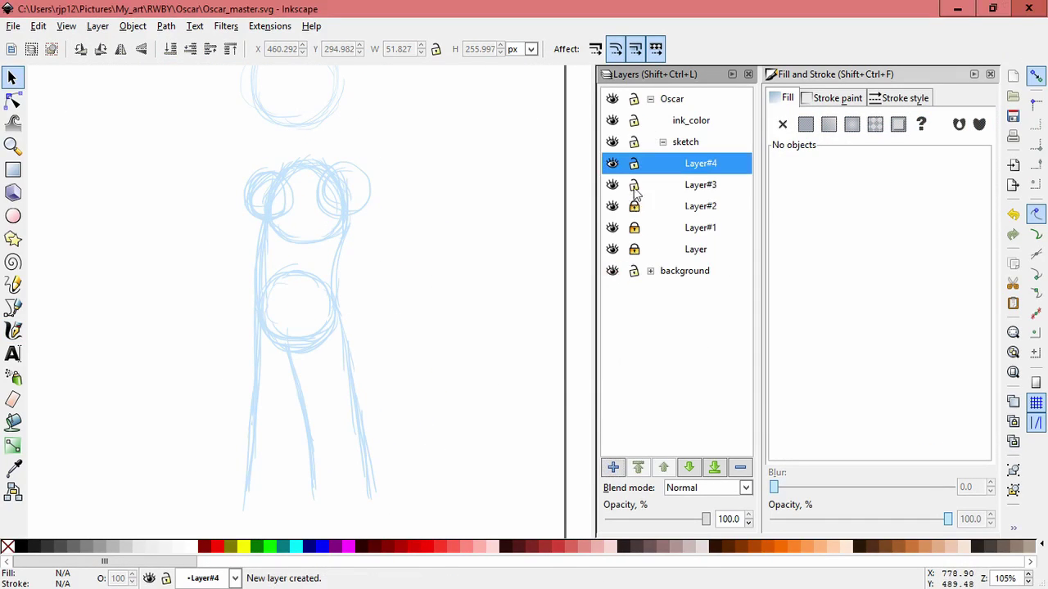
Sketch strokes across the shoulders and an arm line down to the right
left_click(13, 329)
scroll(373, 131, "up", 1)
mouse_move(302, 182)
left_mouse_down()
mouse_move(358, 169)
mouse_move(354, 197)
mouse_move(390, 245)
mouse_move(378, 221)
left_mouse_up()
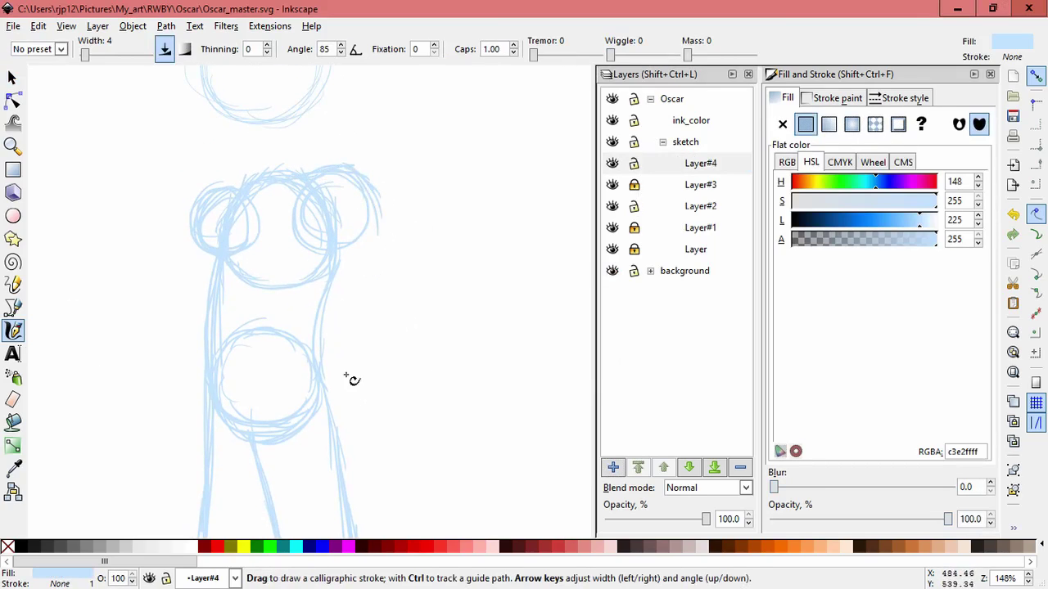
left_click_drag(315, 235, 360, 280)
left_click_drag(372, 200, 417, 257)
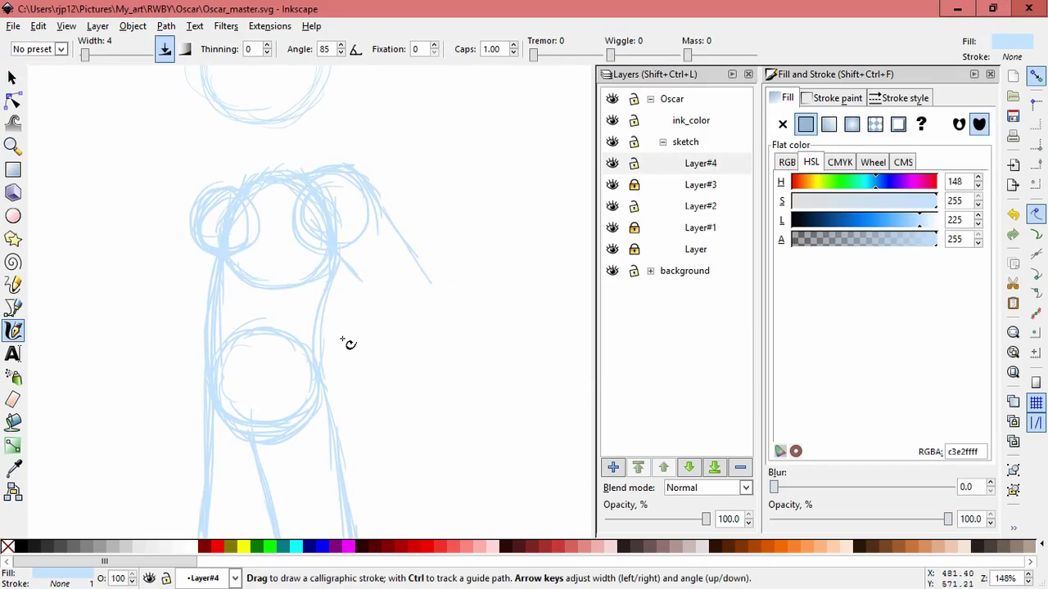
Draw an oval for the hand with a short stroke on top
scroll(319, 347, "up", 2)
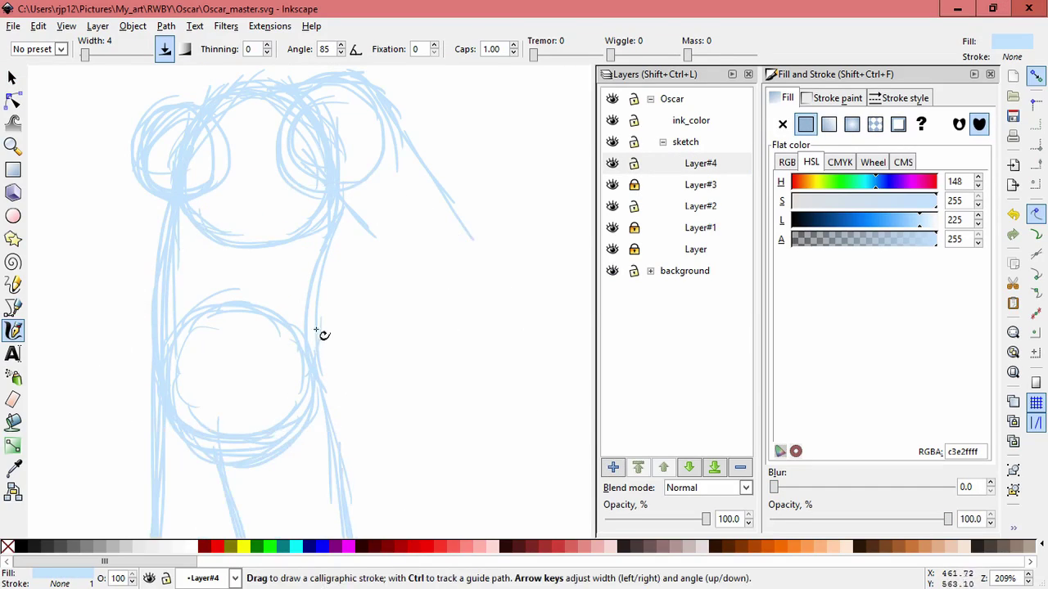
mouse_move(292, 360)
left_mouse_down()
mouse_move(211, 359)
mouse_move(251, 394)
left_mouse_up()
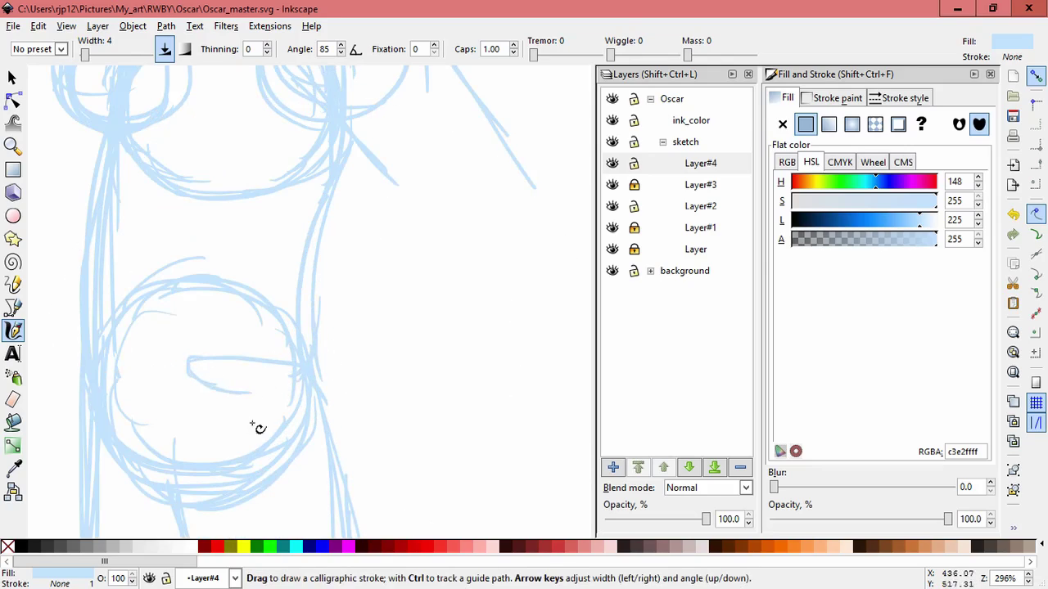
key("ctrl+z")
key("ctrl+z")
mouse_move(362, 369)
left_mouse_down()
mouse_move(344, 428)
mouse_move(283, 385)
left_mouse_up()
mouse_move(317, 297)
left_mouse_down()
mouse_move(318, 451)
mouse_move(277, 468)
mouse_move(241, 465)
mouse_move(311, 416)
mouse_move(283, 437)
mouse_move(200, 434)
left_mouse_up()
Hide Layer#1 and the base Layer, then add finger strokes beside the hand
left_click(612, 249)
left_click(612, 228)
mouse_move(270, 402)
left_mouse_down()
mouse_move(219, 385)
mouse_move(232, 413)
mouse_move(216, 420)
mouse_move(276, 407)
left_mouse_up()
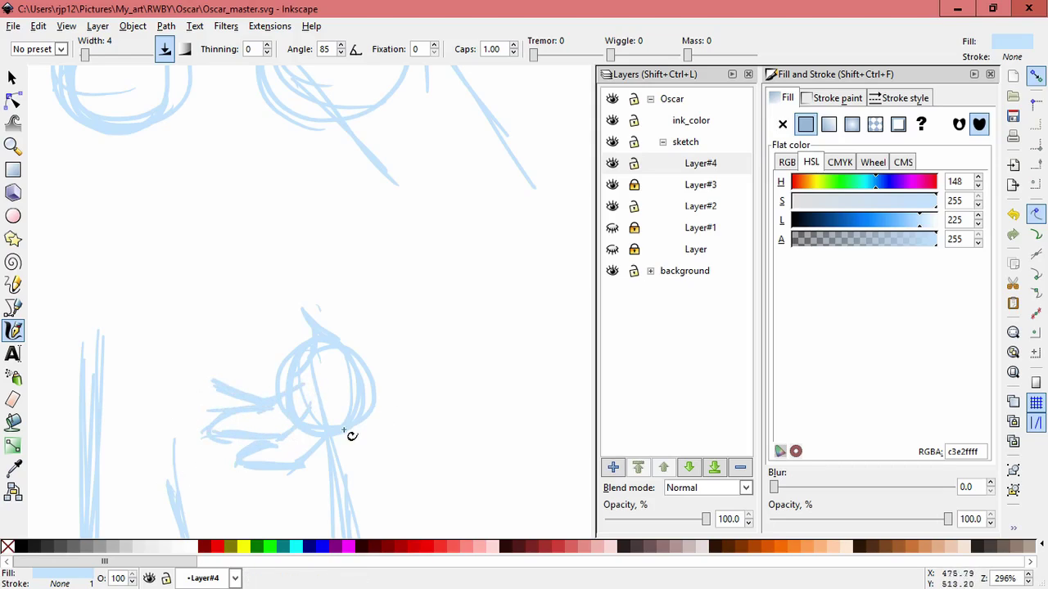
Add a curved stroke above the fingers and resize the hand strokes
left_click_drag(208, 378, 299, 354)
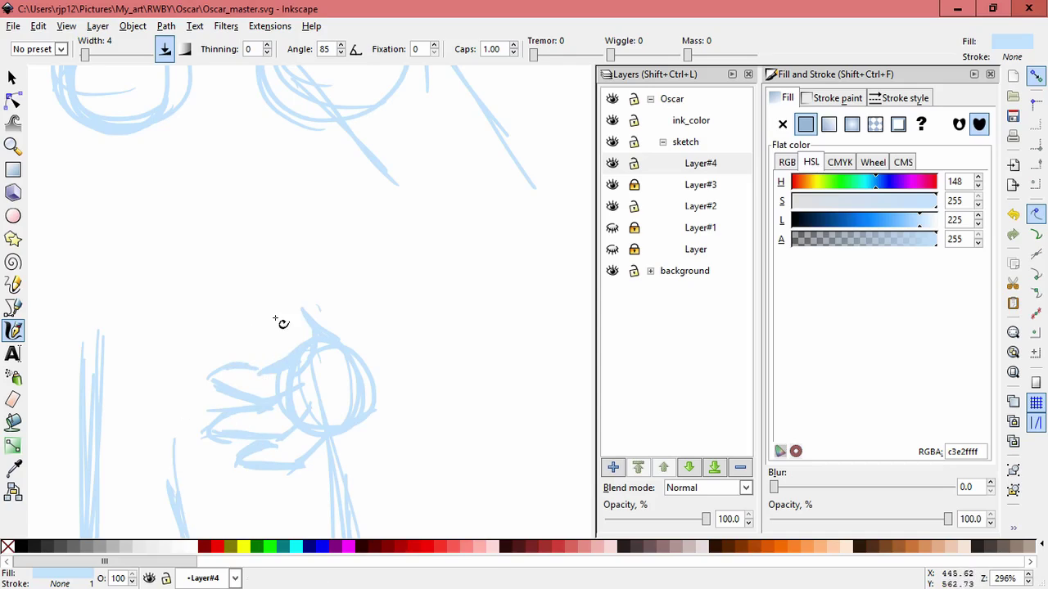
key("s")
key("ctrl+a")
left_click_drag(194, 316, 197, 346)
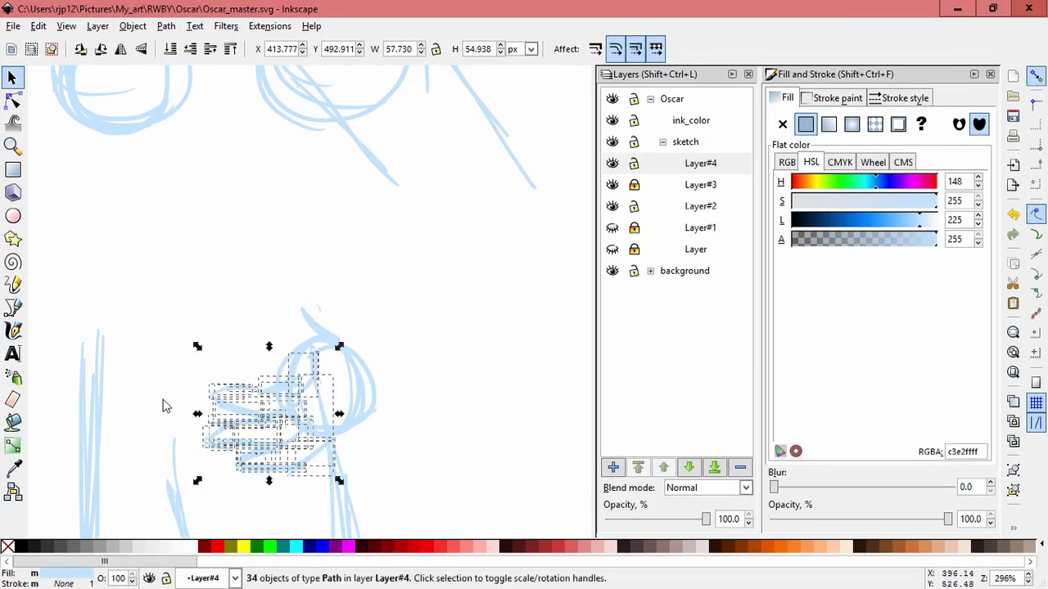
left_click(162, 402)
Draw two more calligraphy strokes near the hand
left_click(13, 331)
mouse_move(290, 383)
left_mouse_down()
mouse_move(266, 397)
mouse_move(213, 383)
left_mouse_up()
left_click_drag(362, 420, 386, 419)
scroll(388, 423, "down", 2)
scroll(355, 395, "up", 1)
scroll(356, 395, "up", 1)
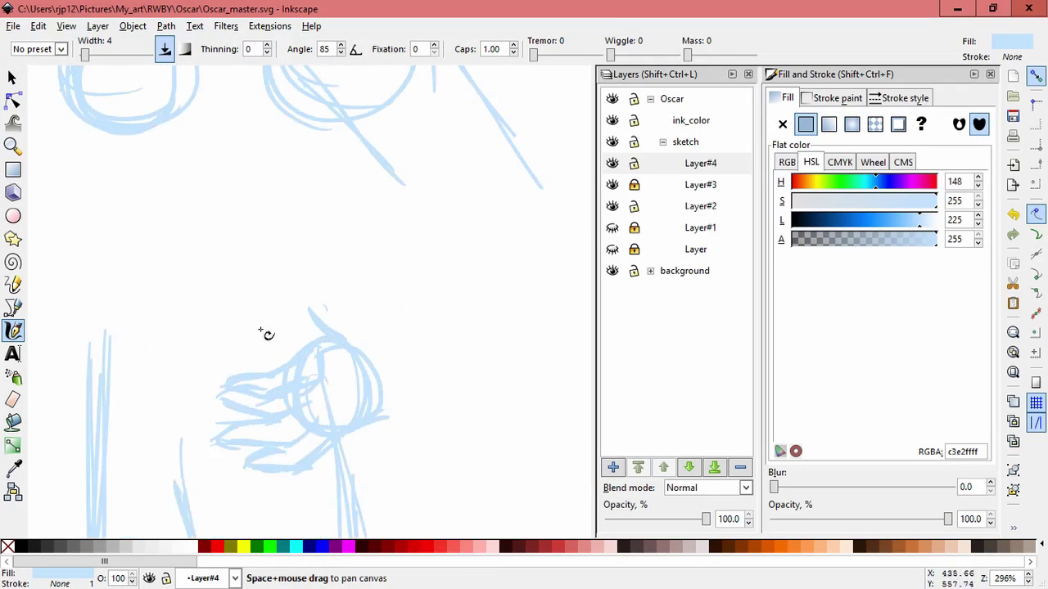
Rotate, nudge and skew the Layer#4 hand strokes slightly
key("space")
key("ctrl+a")
left_click(307, 351)
left_click_drag(311, 253, 297, 245)
left_click_drag(288, 338, 292, 346)
left_click_drag(223, 246, 243, 250)
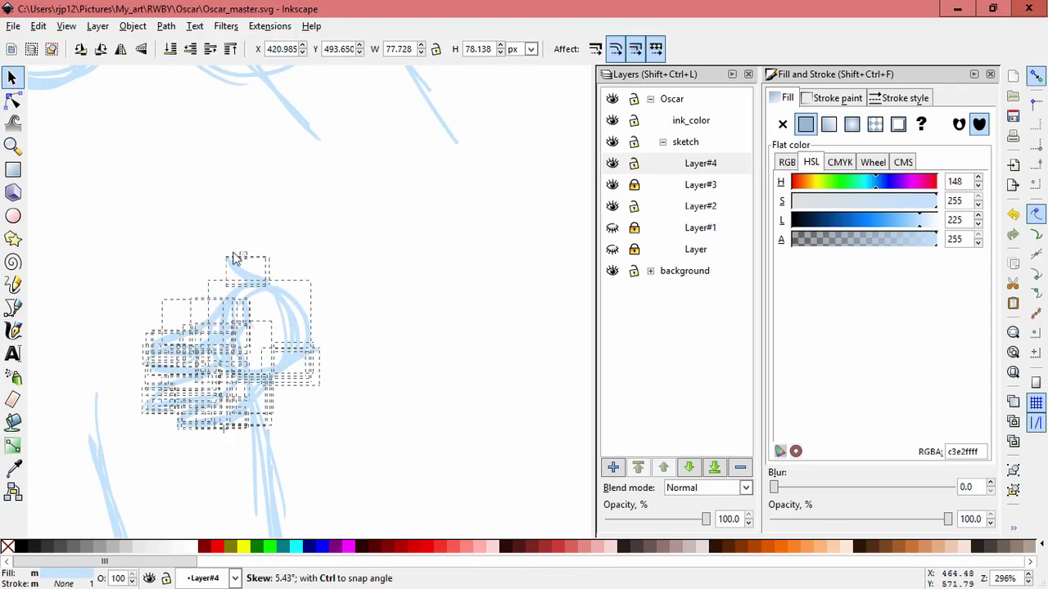
left_click(380, 452)
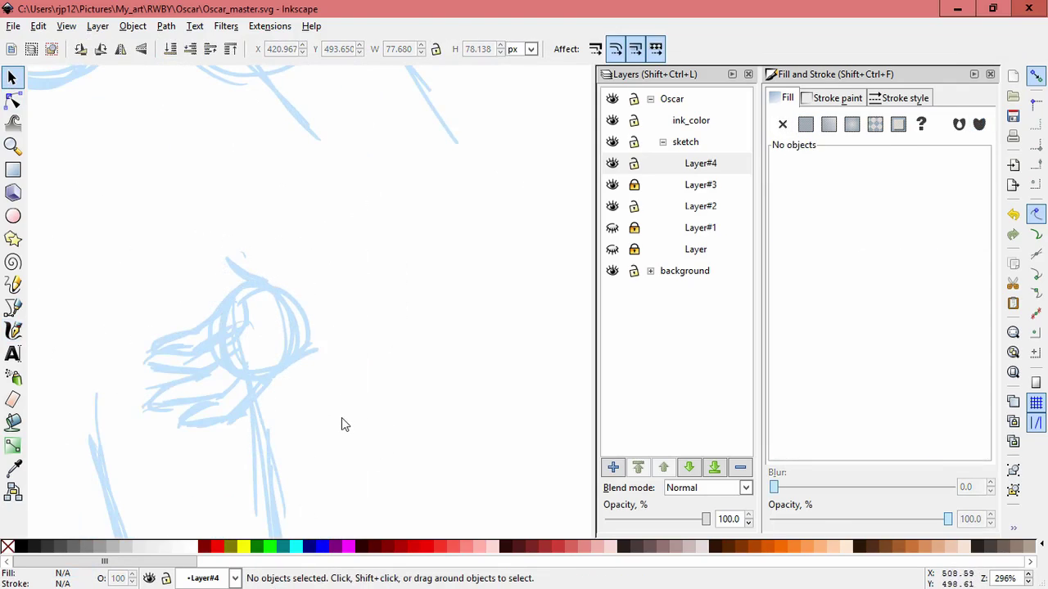
Squeeze the hand strokes narrower and slightly shorter
mouse_move(135, 353)
left_mouse_down()
mouse_move(280, 452)
mouse_move(223, 358)
left_mouse_up()
mouse_move(300, 496)
left_mouse_down()
mouse_move(220, 365)
mouse_move(133, 362)
left_mouse_up()
left_click_drag(138, 400, 149, 400)
left_click_drag(207, 436, 207, 432)
left_click(198, 456)
left_click_drag(293, 487, 166, 379)
left_click(281, 440)
left_click(276, 432)
left_click(356, 238)
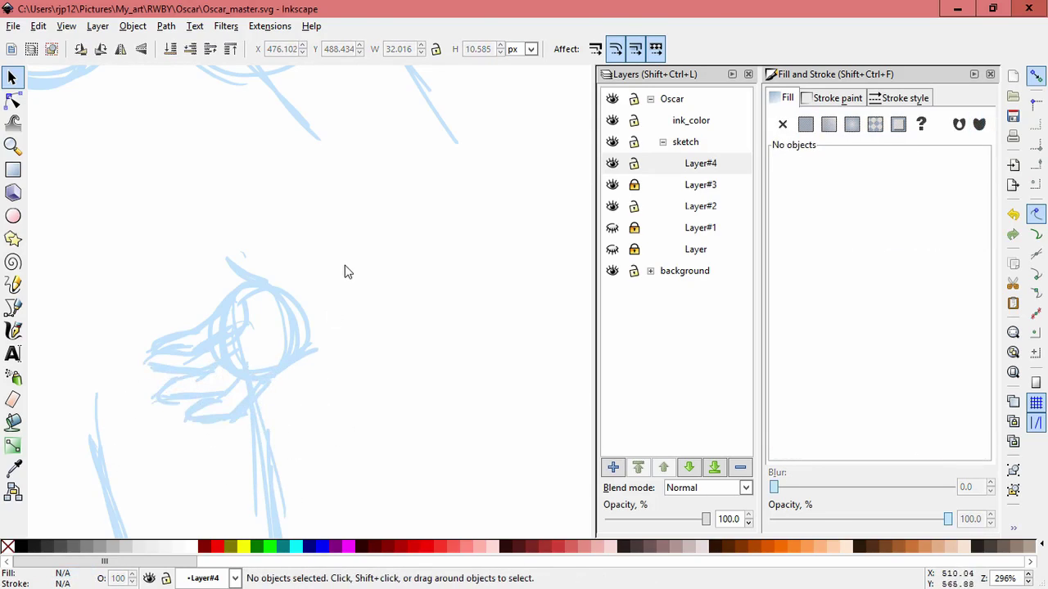
scroll(360, 343, "down", 2)
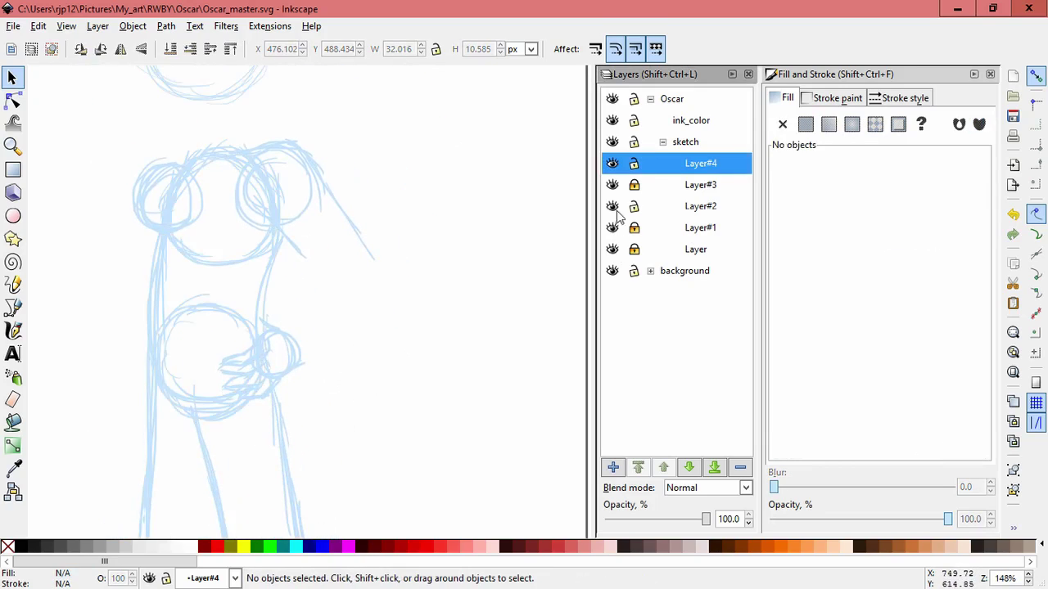
Group the hand sketch strokes and move the group up and to the right
left_click_drag(208, 309, 335, 390)
key("ctrl+g")
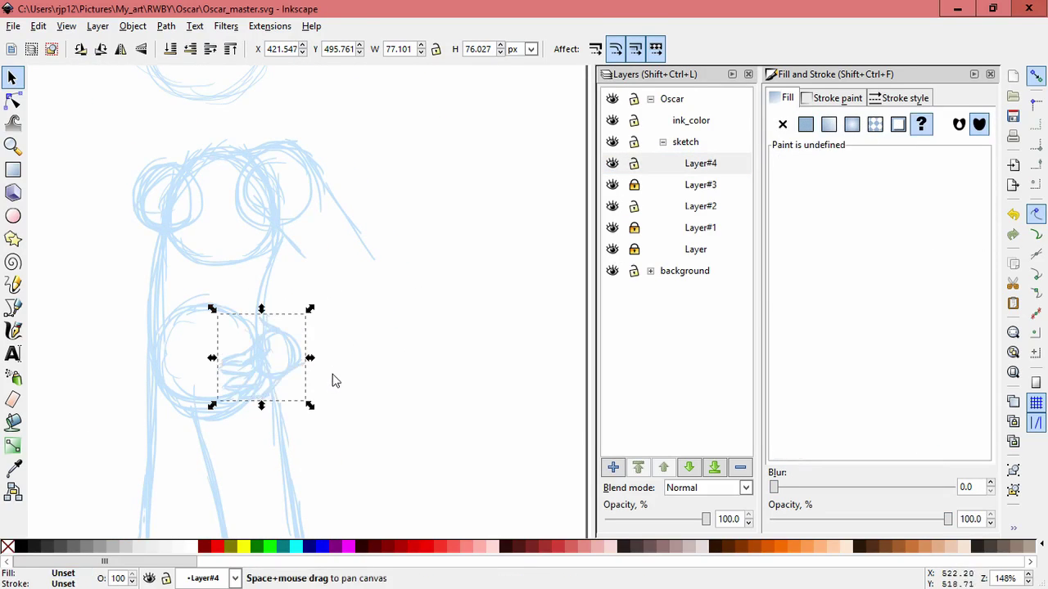
scroll(334, 382, "up", 1)
mouse_move(246, 354)
left_mouse_down()
mouse_move(265, 340)
mouse_move(281, 379)
left_mouse_up()
left_click(369, 306)
Sketch the bent arm: forearm down to the hand, upper arm from the shoulder, and a contour stroke
scroll(162, 327, "up", 2)
key("c")
mouse_move(384, 305)
left_mouse_down()
mouse_move(294, 437)
mouse_move(308, 403)
left_mouse_up()
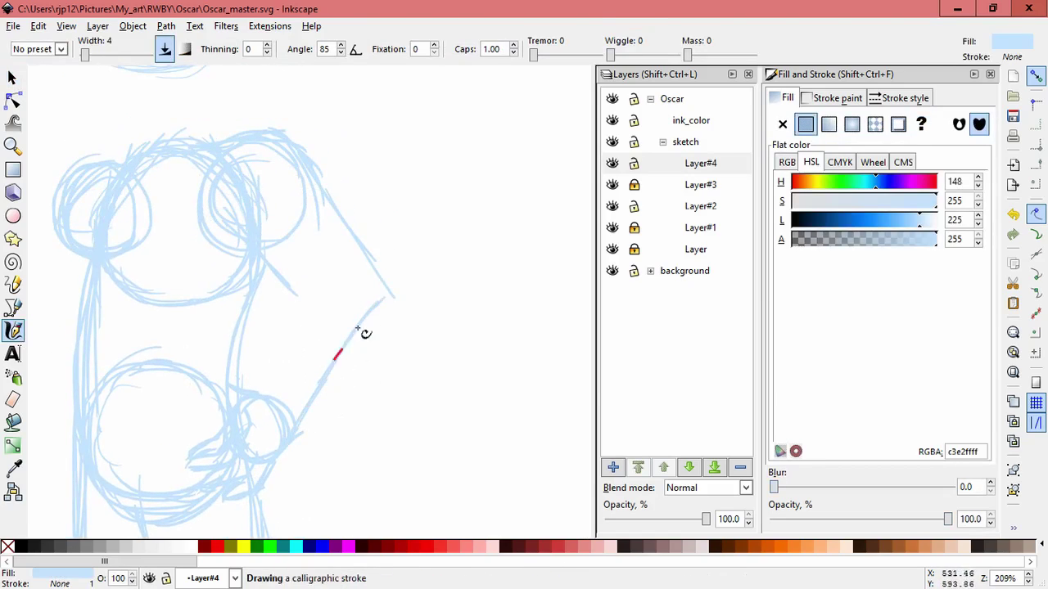
left_click_drag(309, 204, 365, 325)
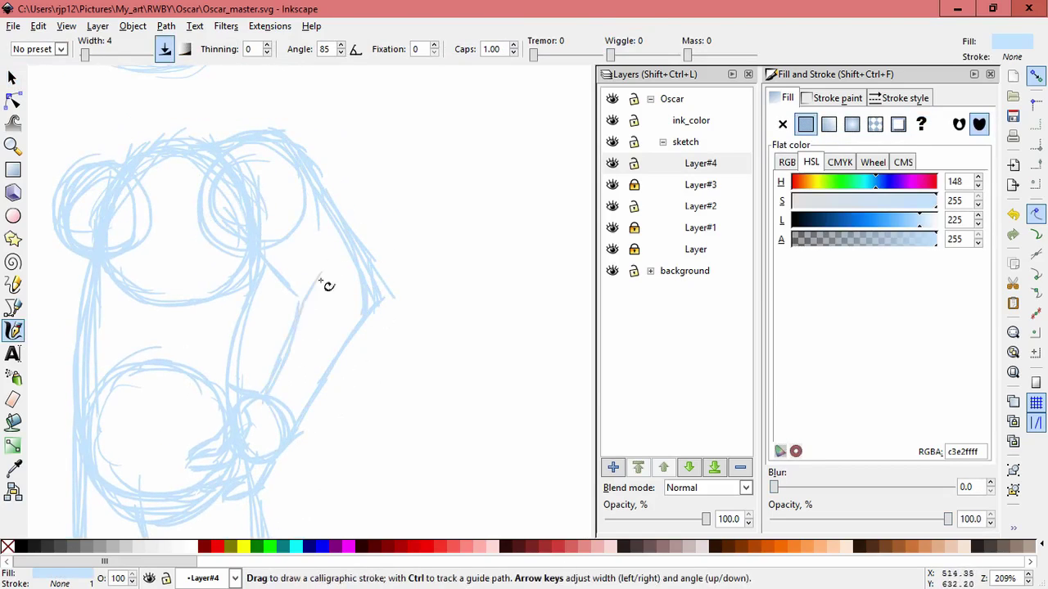
mouse_move(265, 258)
left_mouse_down()
mouse_move(278, 273)
mouse_move(327, 273)
mouse_move(509, 201)
mouse_move(540, 163)
left_mouse_up()
Try repositioning arm strokes on Layer#4, undoing and cancelling the moves
key("s")
left_click(369, 274)
key("ctrl+z")
key("ctrl+z")
key("ctrl+z")
scroll(366, 206, "up", 2)
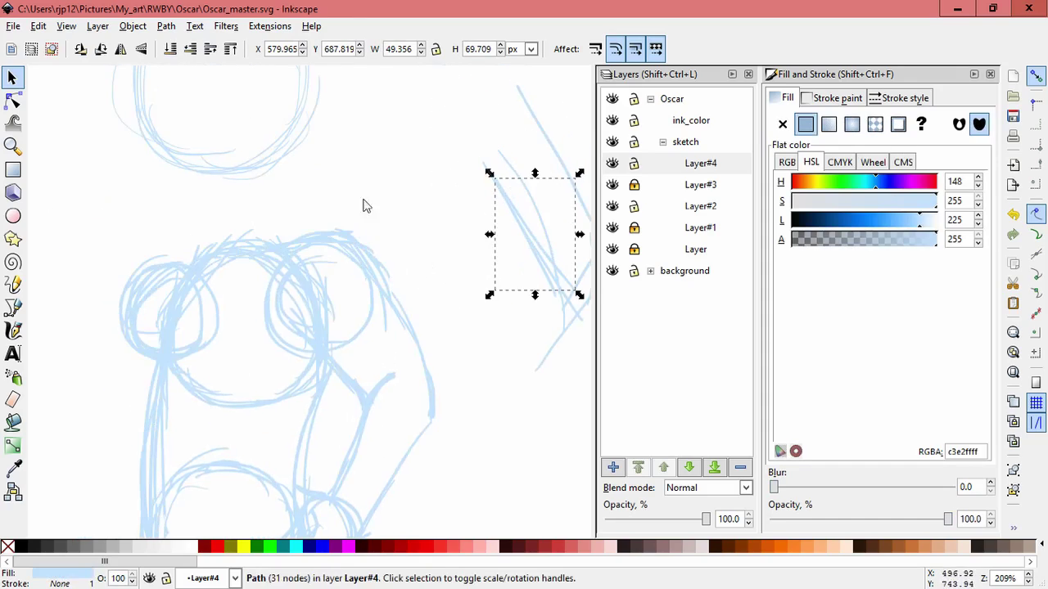
key("Escape")
left_click_drag(527, 240, 480, 282)
left_click(612, 206)
left_click(612, 206)
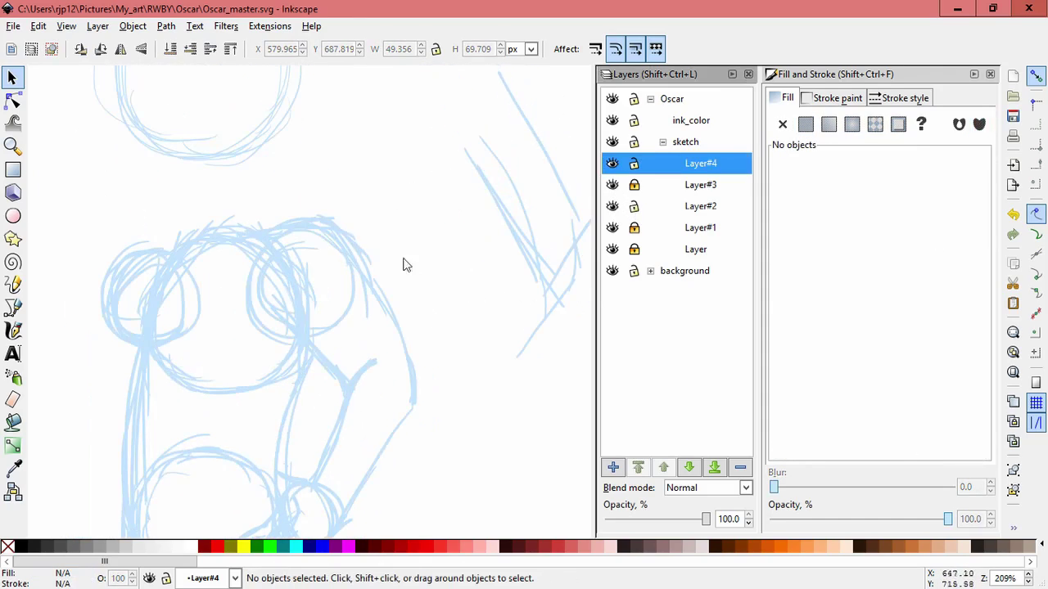
key("Tab")
left_click_drag(341, 306, 543, 171)
key("Escape")
Enlarge the two shoulder strokes on Layer#4 to fit the figure
left_click_drag(299, 234, 524, 491)
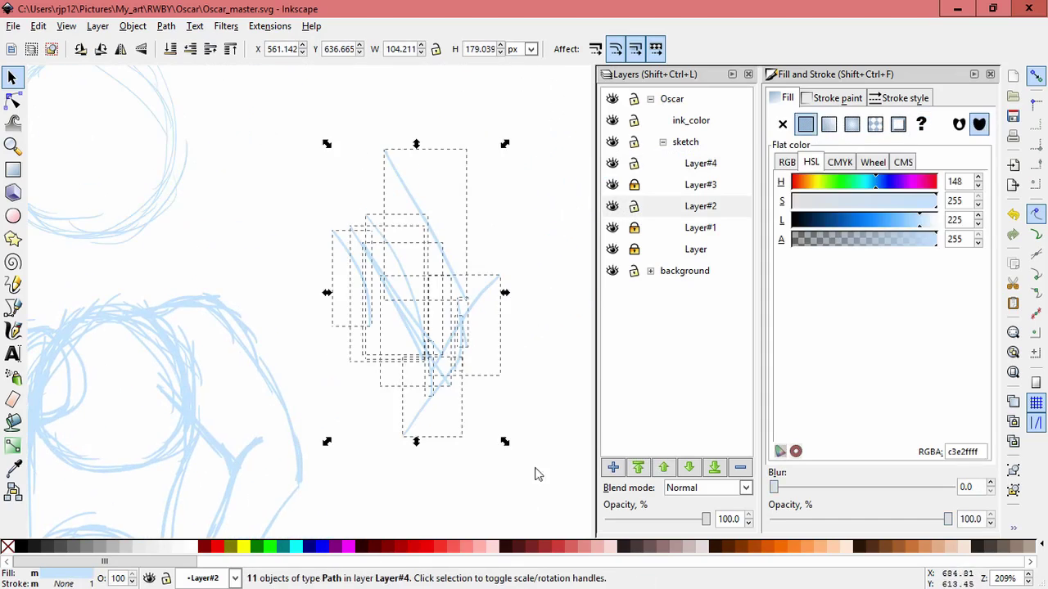
scroll(375, 329, "down", 1)
scroll(486, 351, "down", 1)
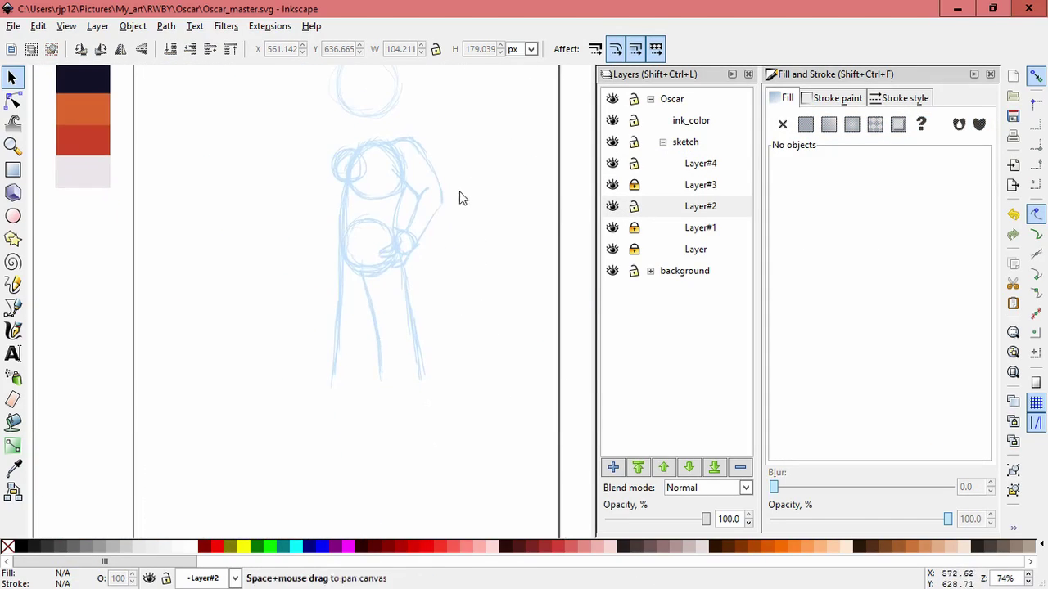
scroll(443, 146, "up", 1)
scroll(455, 201, "up", 1)
scroll(450, 209, "down", 1)
scroll(440, 171, "up", 1)
left_click(423, 253)
left_click(376, 256)
mouse_move(375, 256)
left_mouse_down()
mouse_move(421, 134)
mouse_move(398, 150)
mouse_move(407, 257)
left_mouse_up()
Resize a shoulder stroke and move a small stroke into place
left_click(470, 236)
left_click_drag(470, 236, 385, 234)
left_click_drag(483, 447, 533, 221)
key("Escape")
left_click_drag(367, 157, 483, 215)
left_click(508, 250)
scroll(509, 265, "down", 3)
scroll(505, 266, "up", 1)
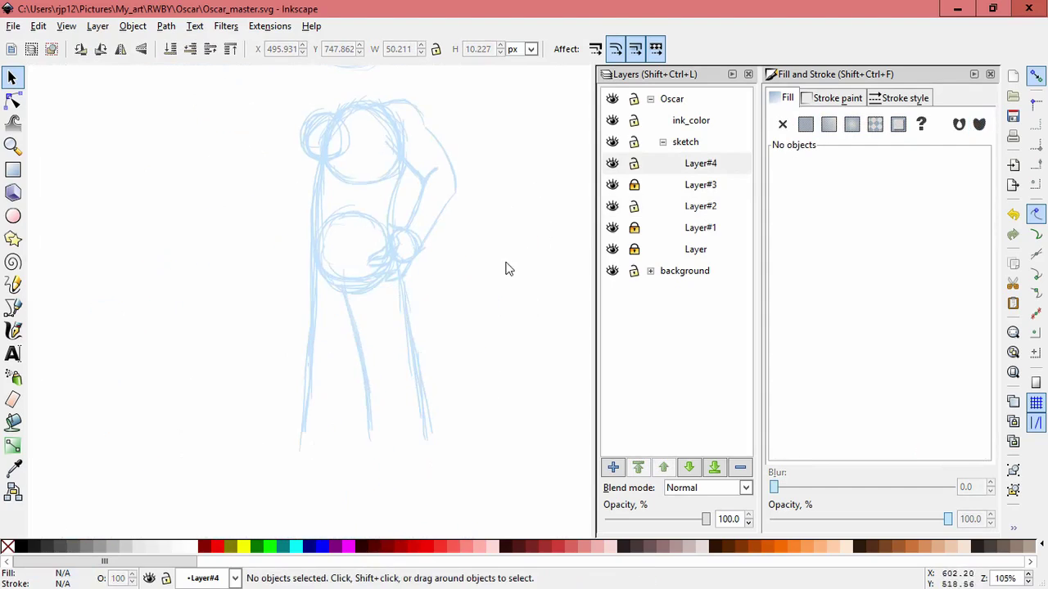
scroll(517, 306, "down", 1)
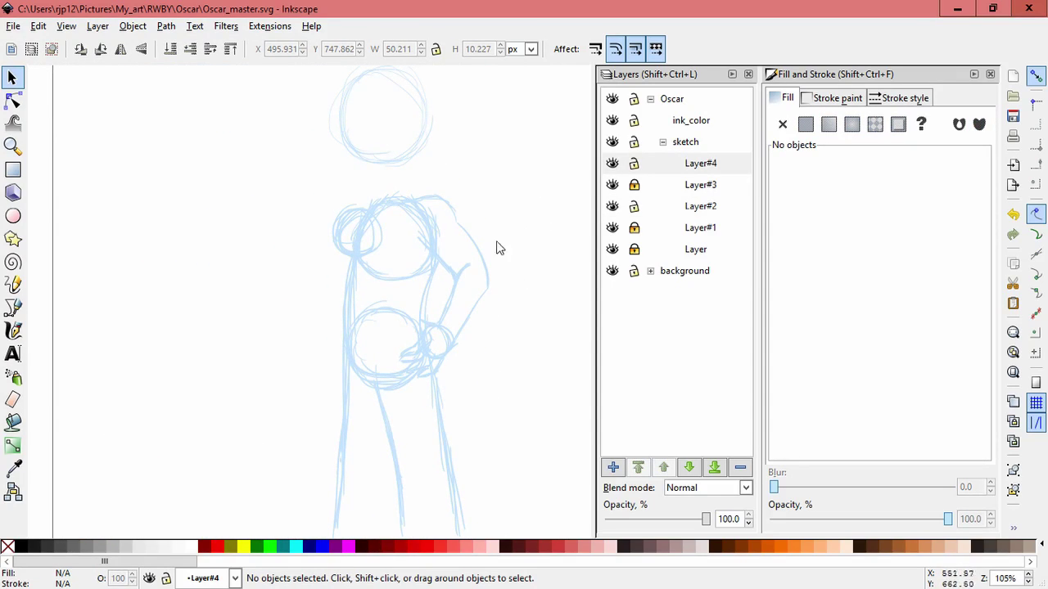
Hide Layer#2 and outline the raised arm from the upper-left chest with calligraphy strokes
left_click(13, 330)
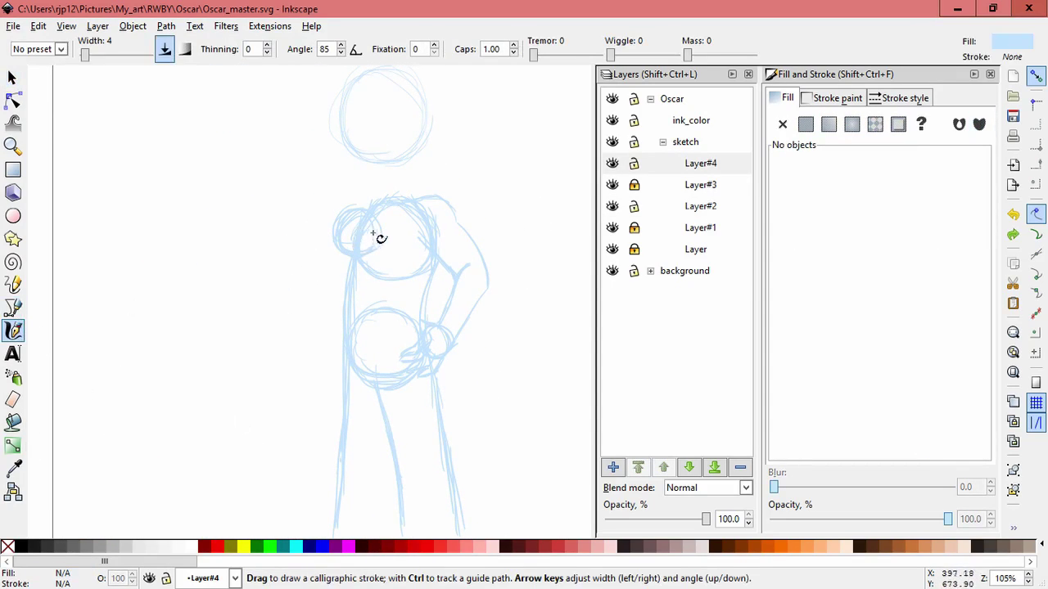
scroll(380, 238, "up", 2)
left_click(612, 206)
mouse_move(382, 154)
left_mouse_down()
mouse_move(360, 170)
mouse_move(345, 213)
mouse_move(287, 261)
left_mouse_up()
left_click_drag(300, 322, 423, 248)
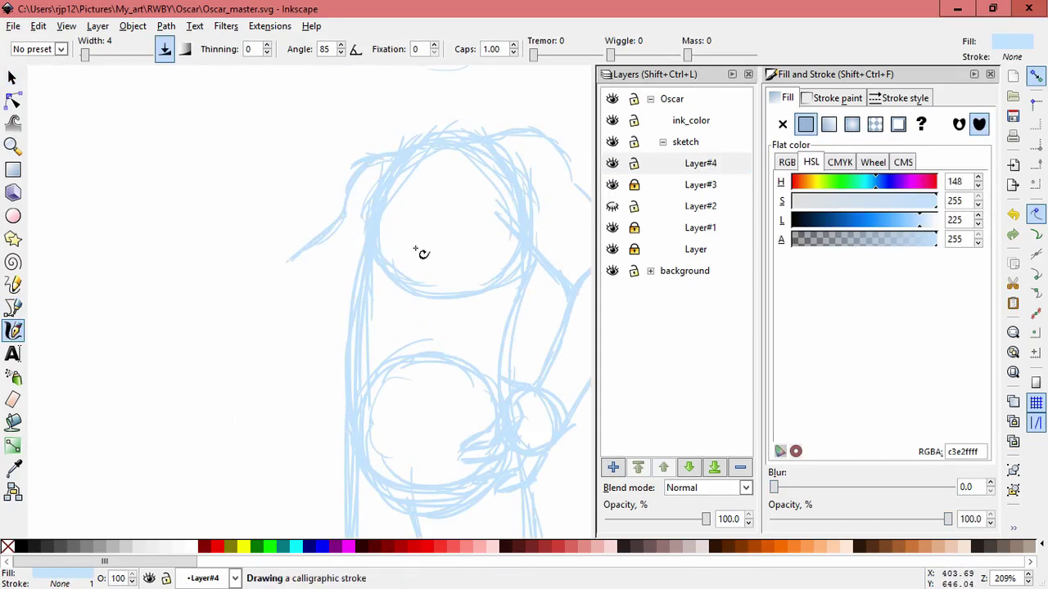
left_click_drag(328, 193, 333, 181)
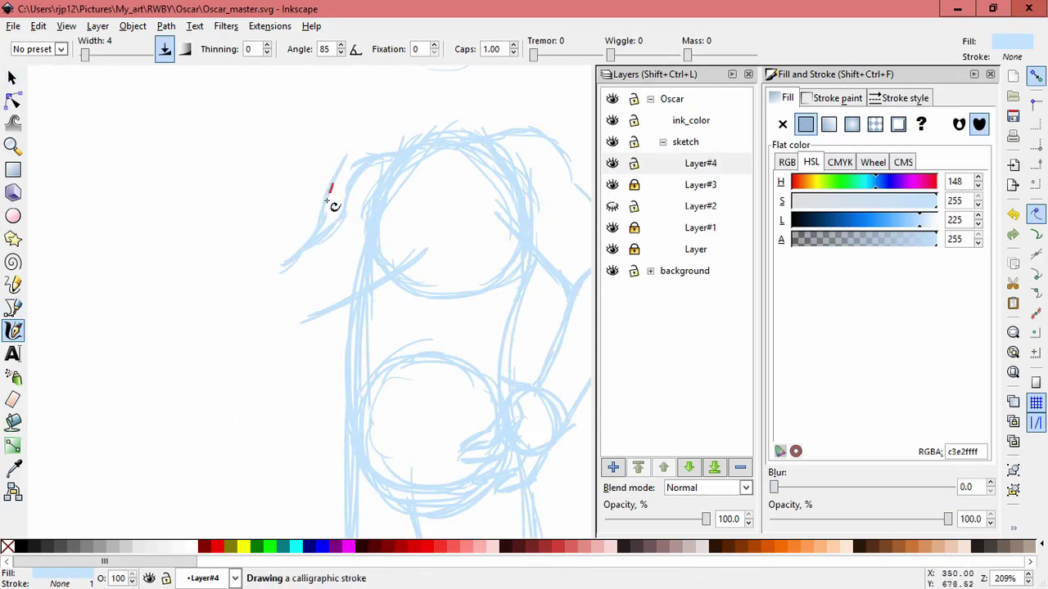
left_click_drag(245, 322, 242, 291)
mouse_move(318, 137)
left_mouse_down()
mouse_move(266, 194)
mouse_move(244, 285)
left_mouse_up()
left_click_drag(273, 289, 290, 264)
Redraw the raised arm's outer edge and add thin strokes along the forearm
key("space")
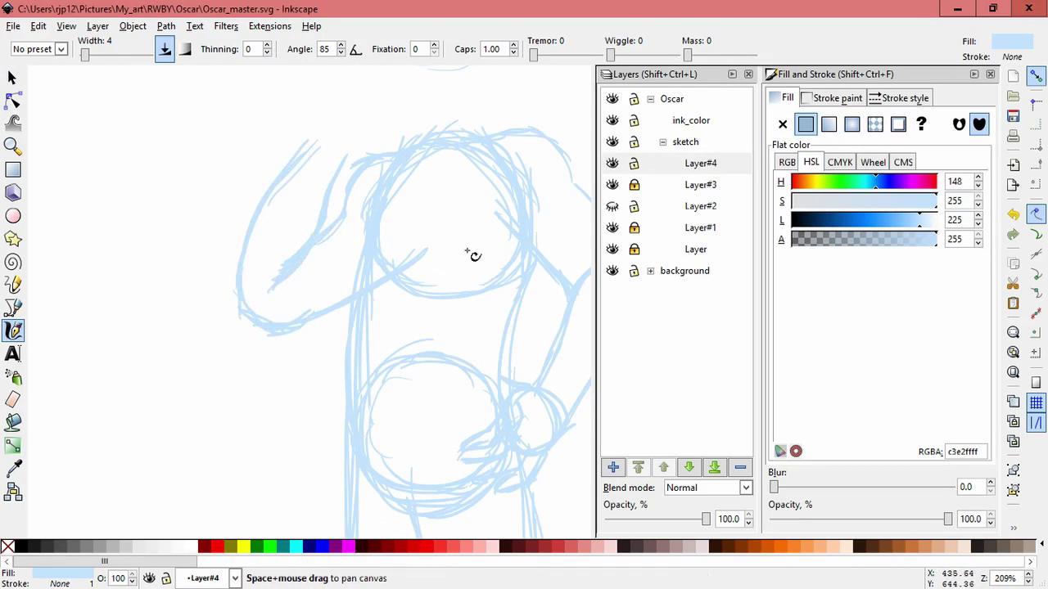
key("space")
left_click(63, 299)
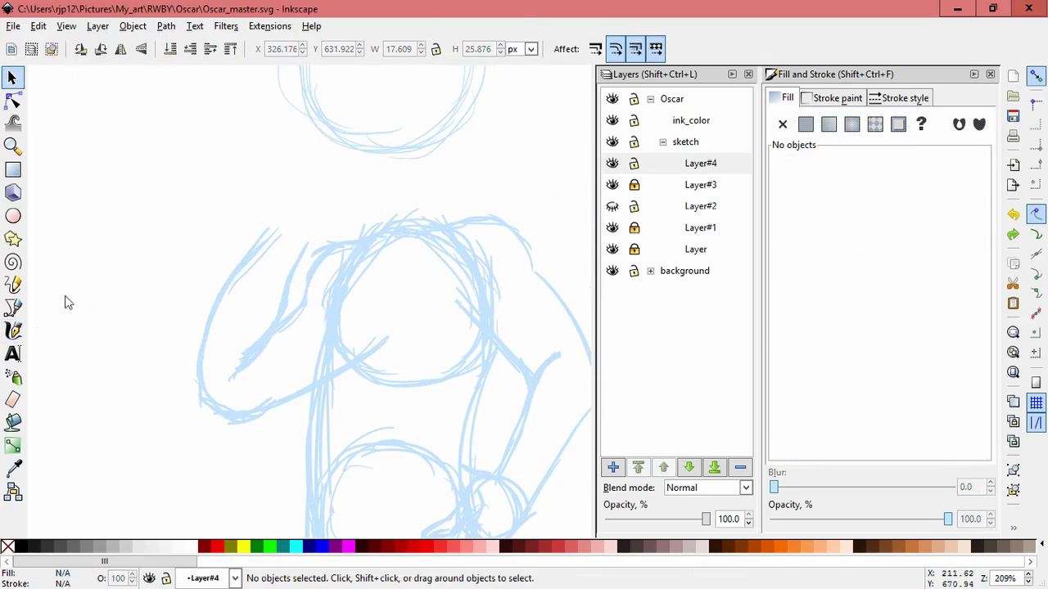
key("ctrl+z")
key("ctrl+z")
key("ctrl+z")
key("ctrl+z")
key("ctrl+z")
key("ctrl+z")
key("ctrl+z")
key("ctrl+z")
key("ctrl+z")
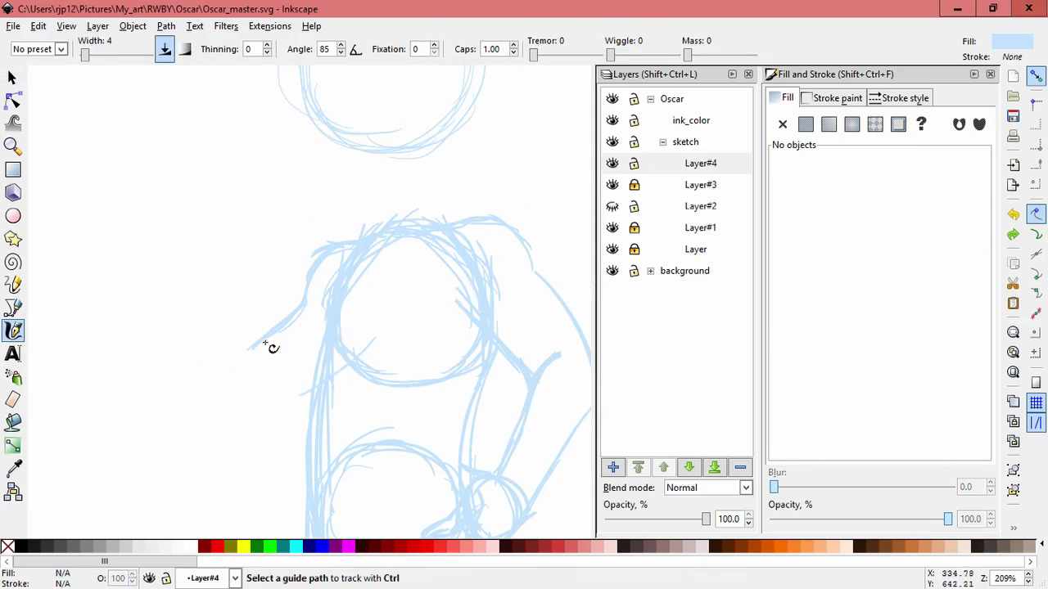
left_click_drag(308, 296, 265, 334)
mouse_move(383, 311)
left_mouse_down()
mouse_move(281, 397)
mouse_move(259, 402)
mouse_move(270, 331)
left_mouse_up()
mouse_move(257, 233)
left_mouse_down()
mouse_move(234, 397)
mouse_move(242, 348)
left_mouse_up()
left_click_drag(296, 270, 279, 354)
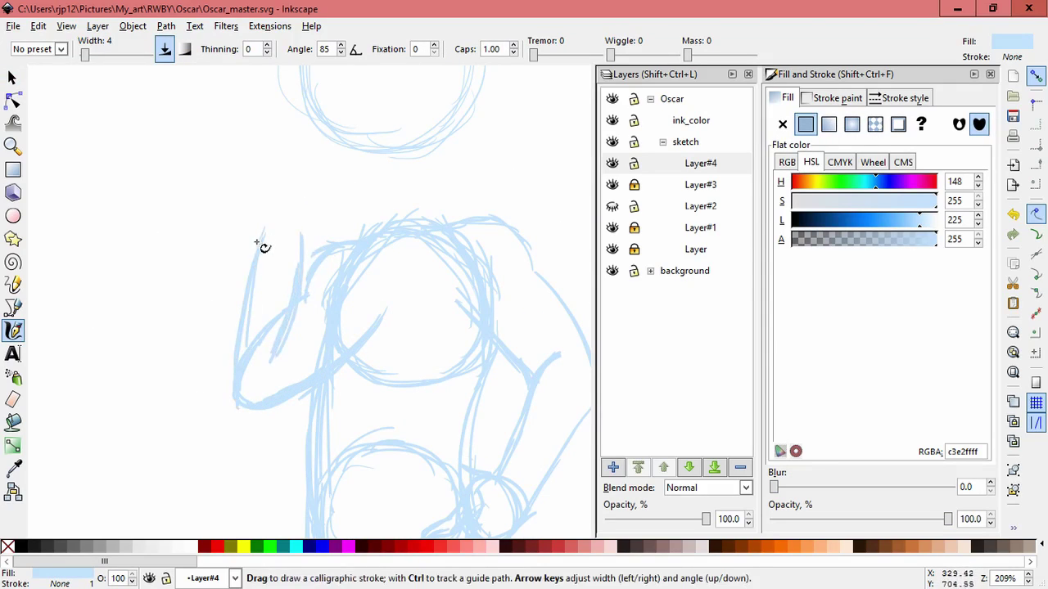
Replace a discarded fist loop with new curves for the raised forearm
scroll(299, 228, "up", 2)
left_click_drag(276, 292, 300, 351)
key("ctrl+z")
left_click_drag(251, 236, 298, 271)
left_click_drag(310, 226, 287, 274)
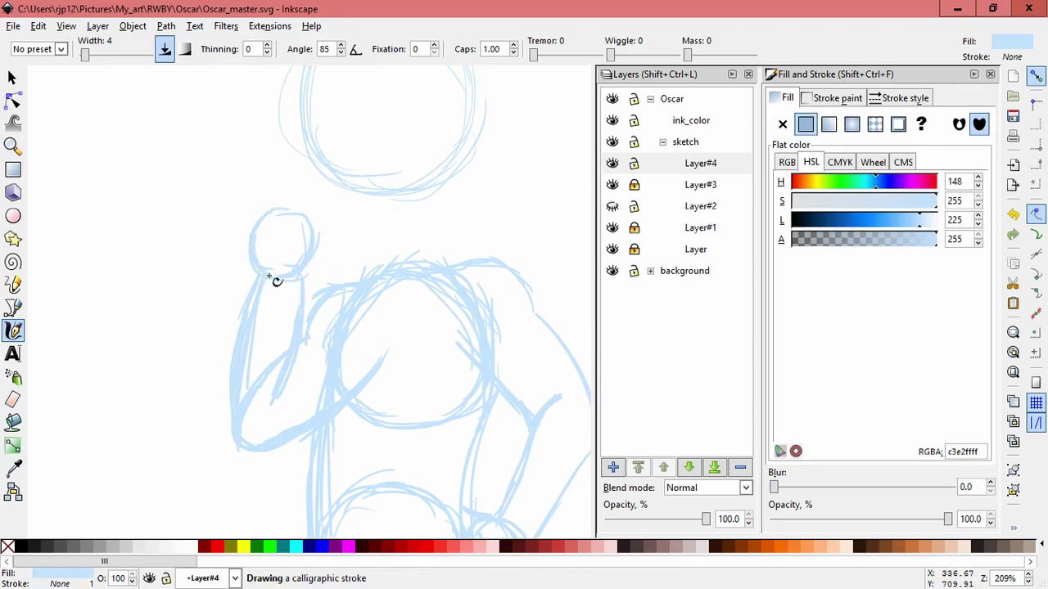
Select the raised-arm strokes and nudge them a few pixels into position
scroll(423, 330, "down", 5)
scroll(435, 237, "up", 2)
scroll(404, 323, "up", 2)
key("space")
left_click_drag(197, 168, 308, 360)
left_click_drag(337, 314, 231, 201)
left_click(263, 379)
scroll(330, 282, "up", 1)
left_click_drag(307, 244, 327, 235)
left_click(334, 233)
scroll(333, 233, "down", 2)
left_click_drag(404, 316, 404, 263)
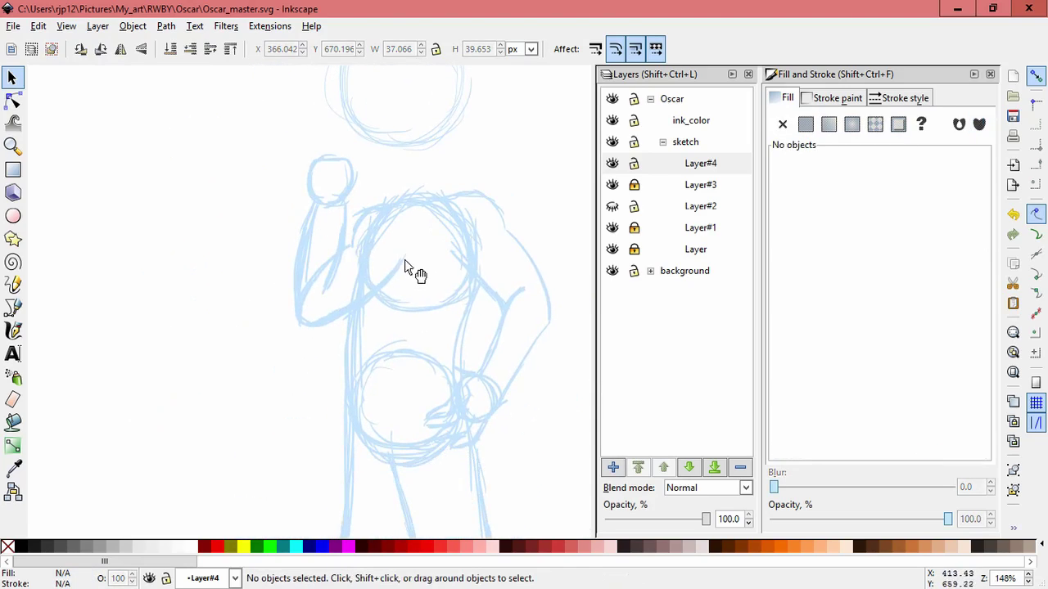
Delete all the raised-arm strokes
left_click_drag(363, 355, 363, 354)
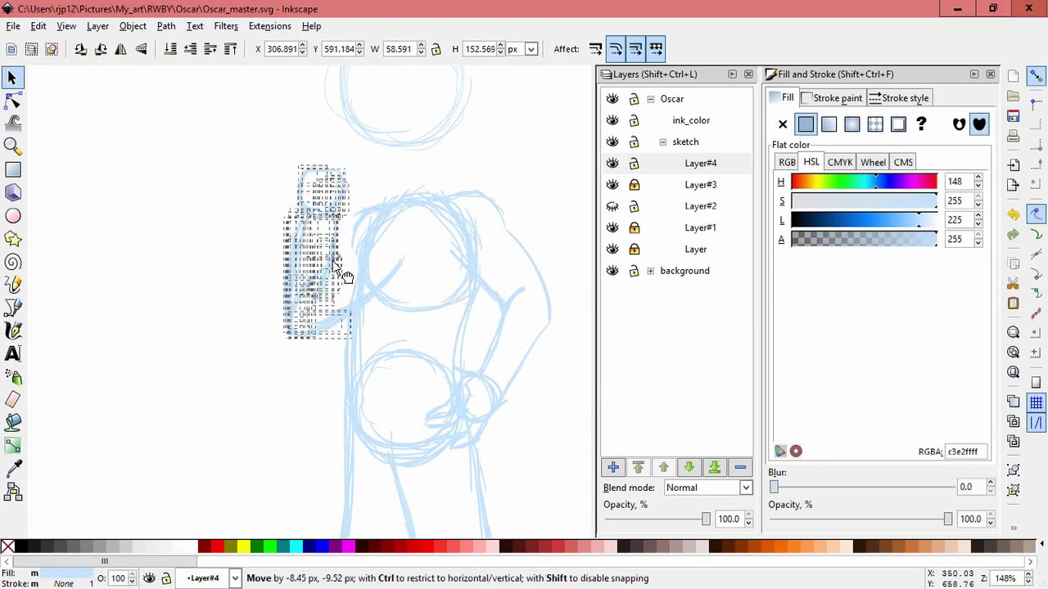
left_click(409, 253)
left_click(334, 382)
left_click_drag(254, 99, 413, 382)
key("Delete")
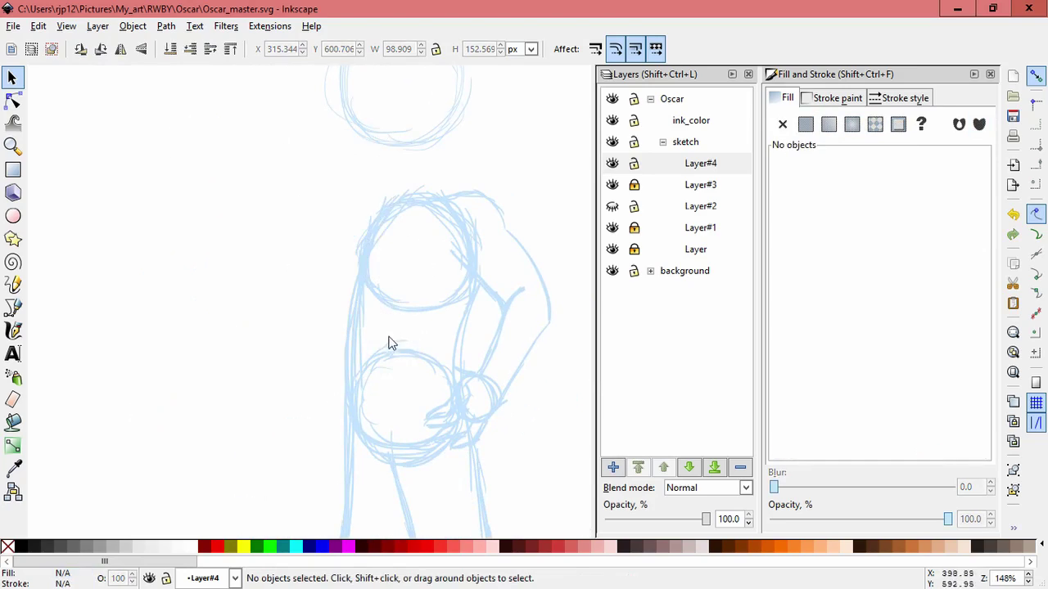
Draw a small circle for the gripping fist, discarding a diagonal chest stroke
key("c")
scroll(363, 270, "up", 1)
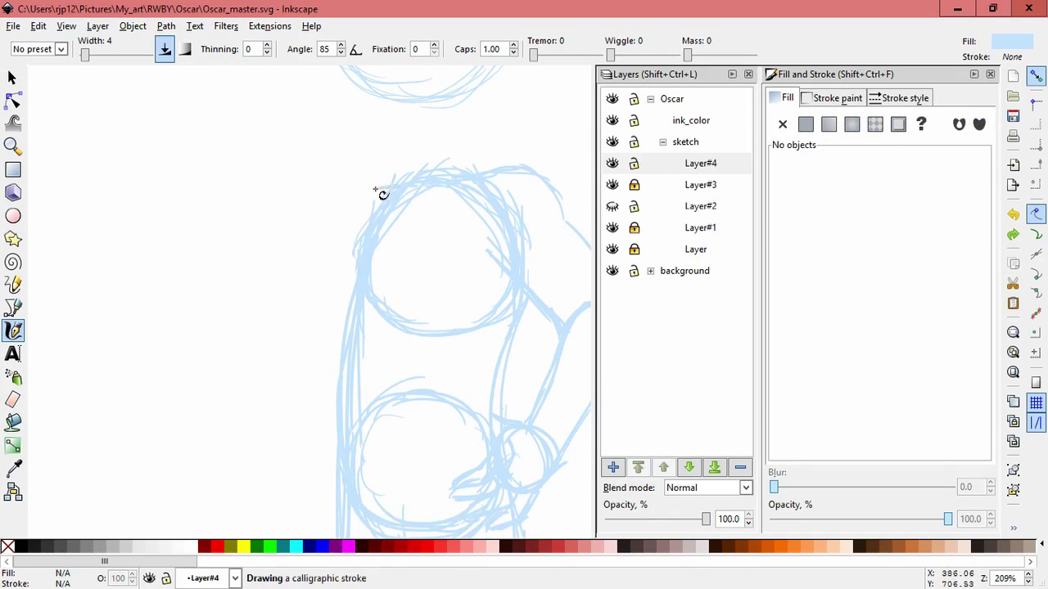
left_click_drag(414, 256, 319, 330)
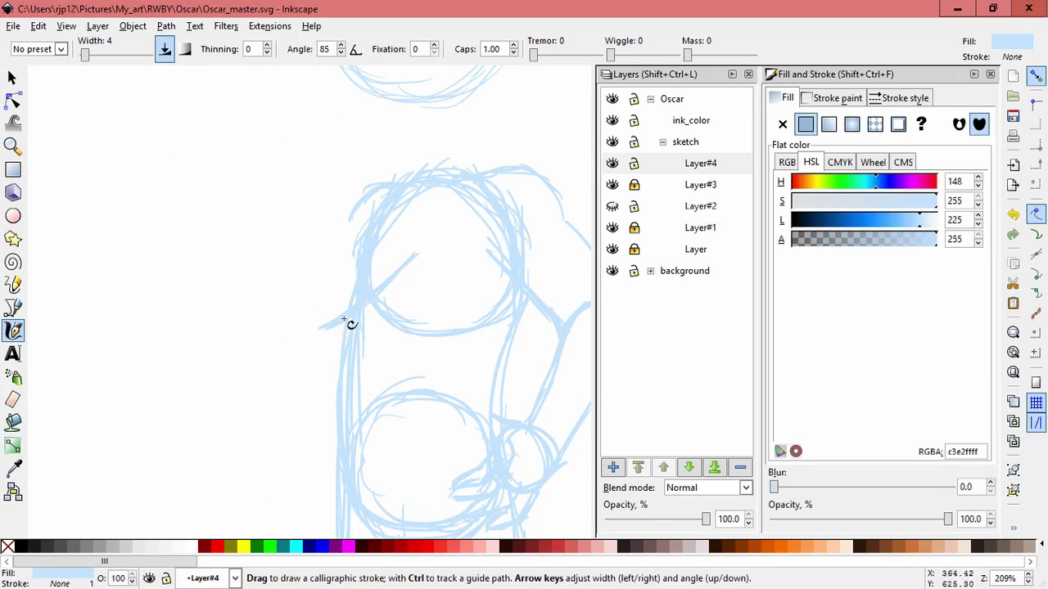
key("ctrl+z")
mouse_move(293, 174)
left_mouse_down()
mouse_move(313, 215)
mouse_move(321, 184)
left_mouse_up()
Add Layer#5 and draw the staff as two long diagonal lines through the fist
key("shift+ctrl+n")
key("Return")
scroll(430, 253, "down", 2)
left_click_drag(286, 264, 530, 200)
left_click_drag(263, 283, 542, 187)
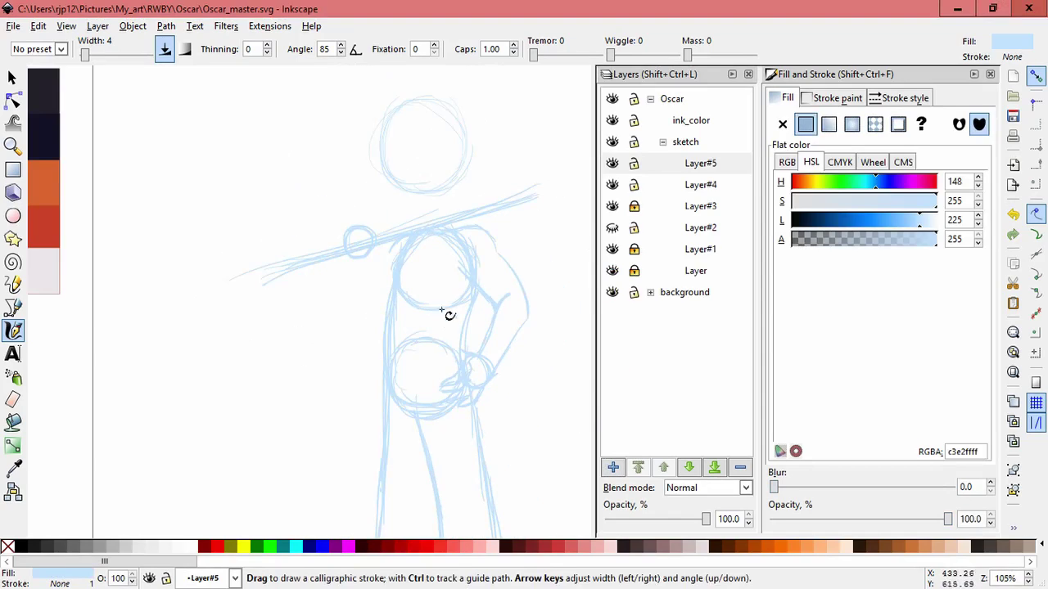
On Layer#4, draw the arm curving down from the fist plus upper-chest contour strokes
key("ctrl+Page_Down")
scroll(421, 339, "up", 5)
mouse_move(285, 172)
left_mouse_down()
mouse_move(293, 200)
mouse_move(301, 282)
left_mouse_up()
left_click_drag(299, 237, 352, 374)
left_click_drag(333, 138, 351, 209)
left_click_drag(382, 127, 385, 180)
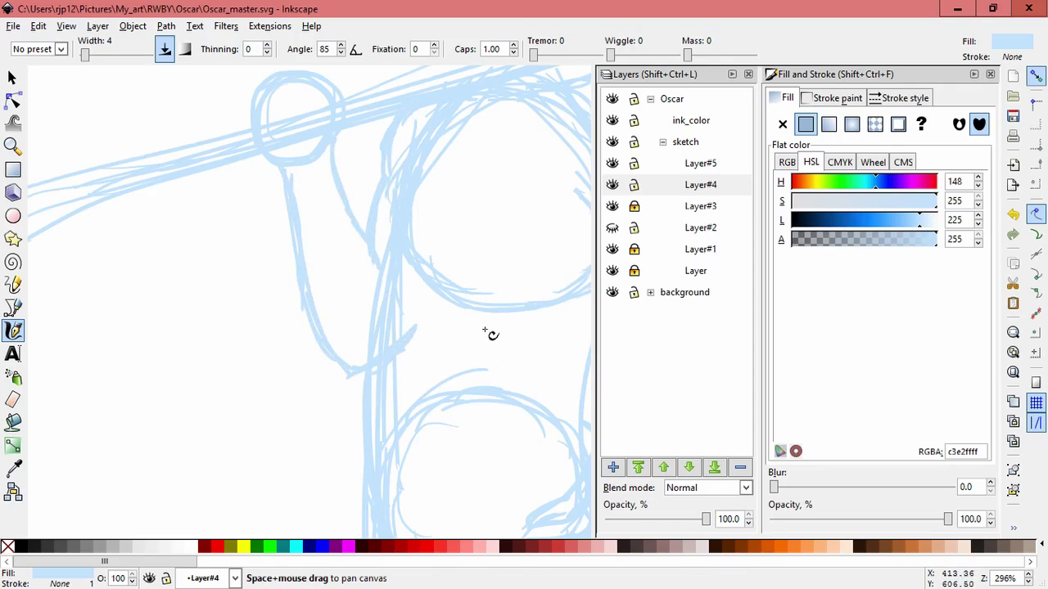
Undo the last sketch stroke and redraw a short stroke along the arm
scroll(491, 340, "down", 3)
scroll(444, 356, "up", 2)
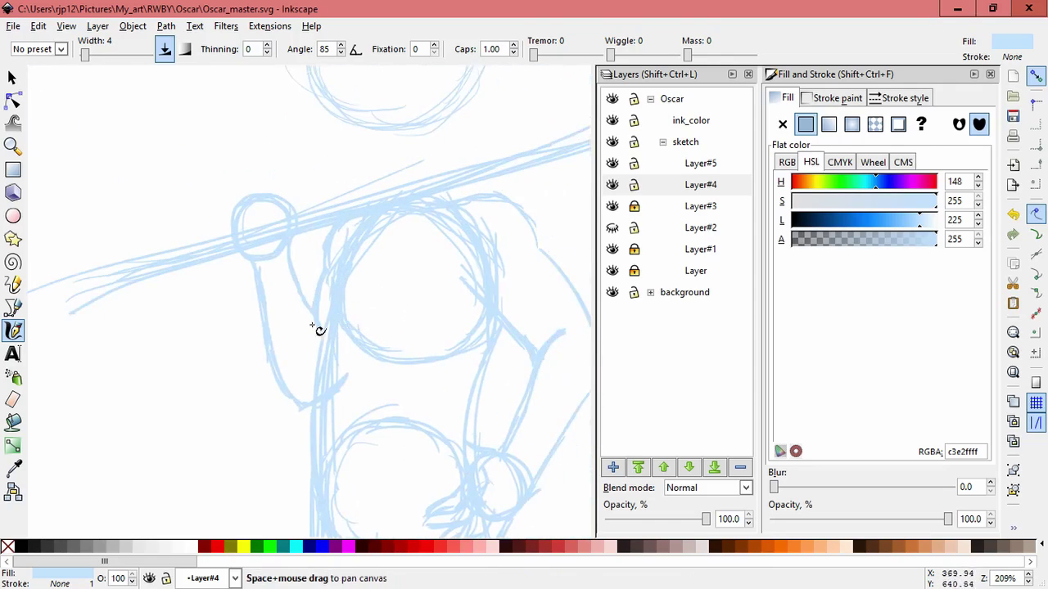
scroll(344, 325, "up", 1)
key("Escape")
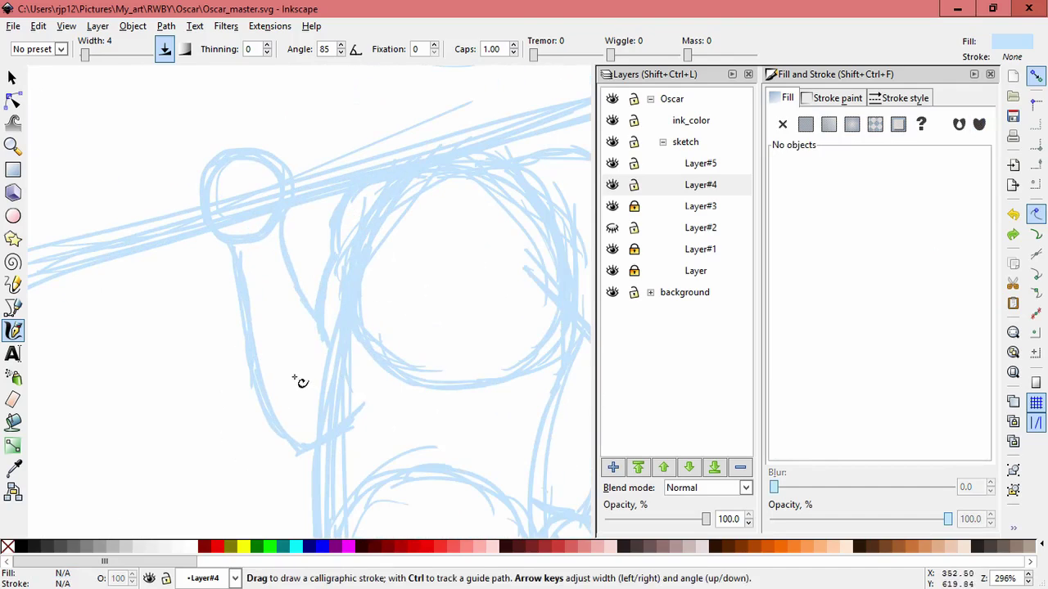
key("s")
key("ctrl+z")
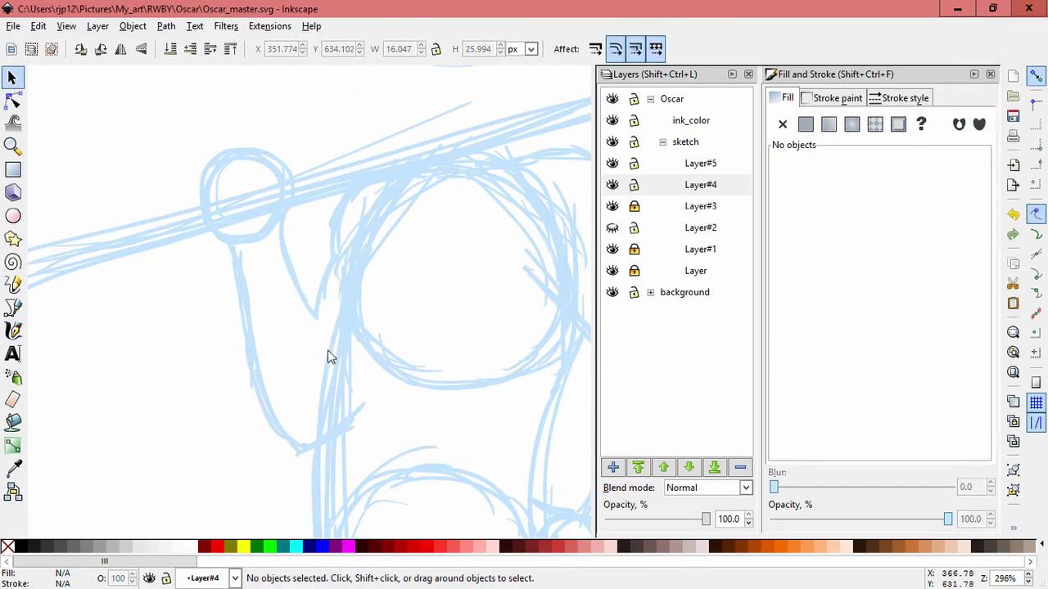
left_click(13, 330)
left_click_drag(310, 313, 314, 325)
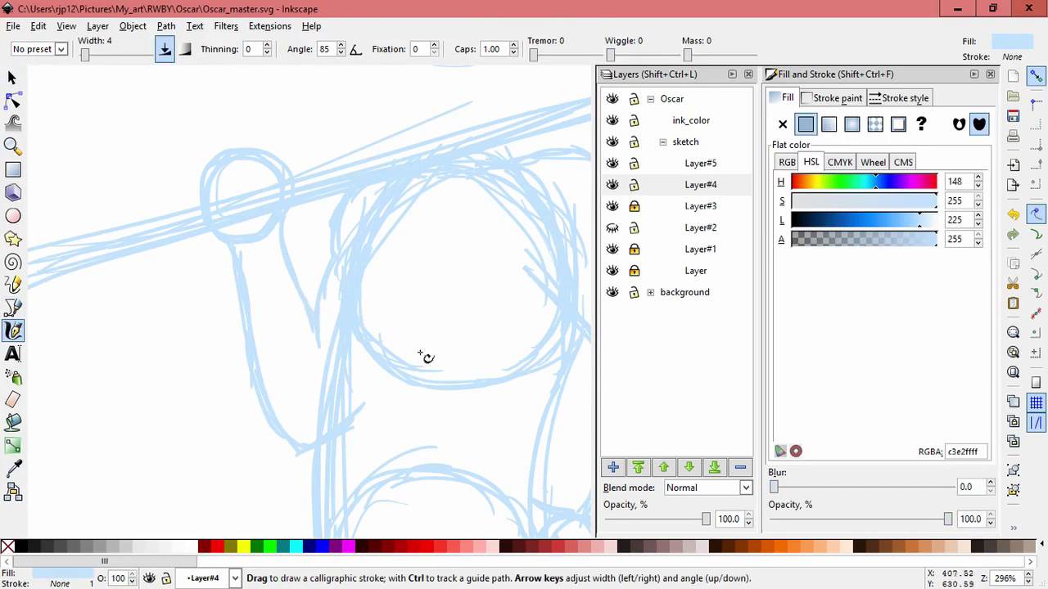
Scale the sketch strokes up slightly, shift the staff line, and nudge the arm stroke
scroll(427, 358, "down", 2)
key("space")
mouse_move(206, 164)
left_mouse_down()
mouse_move(281, 273)
mouse_move(280, 351)
mouse_move(219, 381)
mouse_move(217, 370)
left_mouse_up()
left_click_drag(185, 173, 341, 362)
mouse_move(215, 366)
left_mouse_down()
mouse_move(206, 374)
mouse_move(210, 365)
left_mouse_up()
left_click_drag(299, 214, 302, 211)
left_click_drag(243, 306, 239, 306)
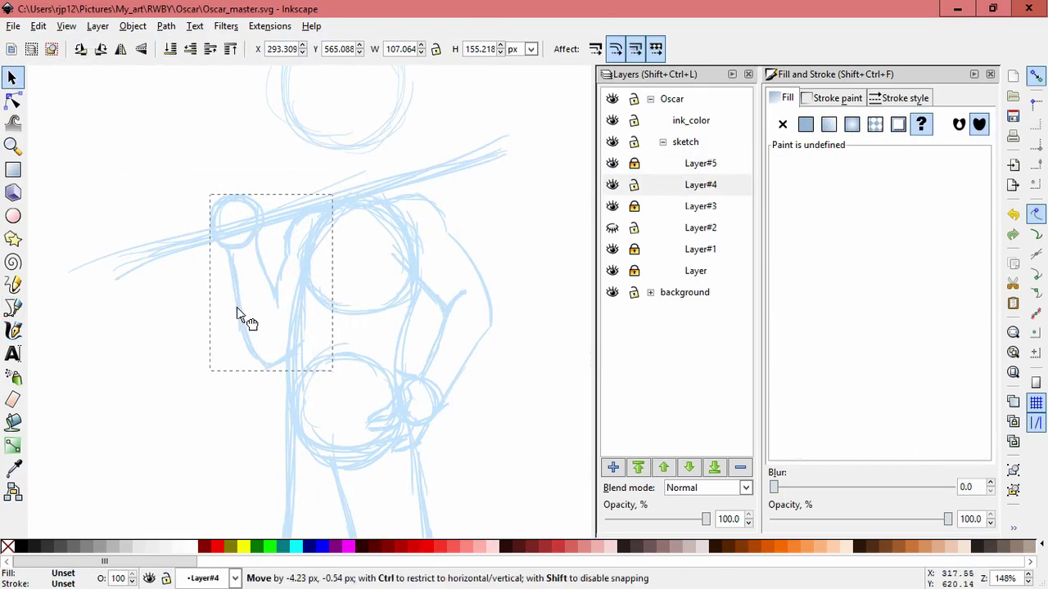
left_click(204, 417)
Shorten the arm stroke vertically and hide the layer named Layer
scroll(530, 374, "down", 3)
scroll(418, 323, "up", 3)
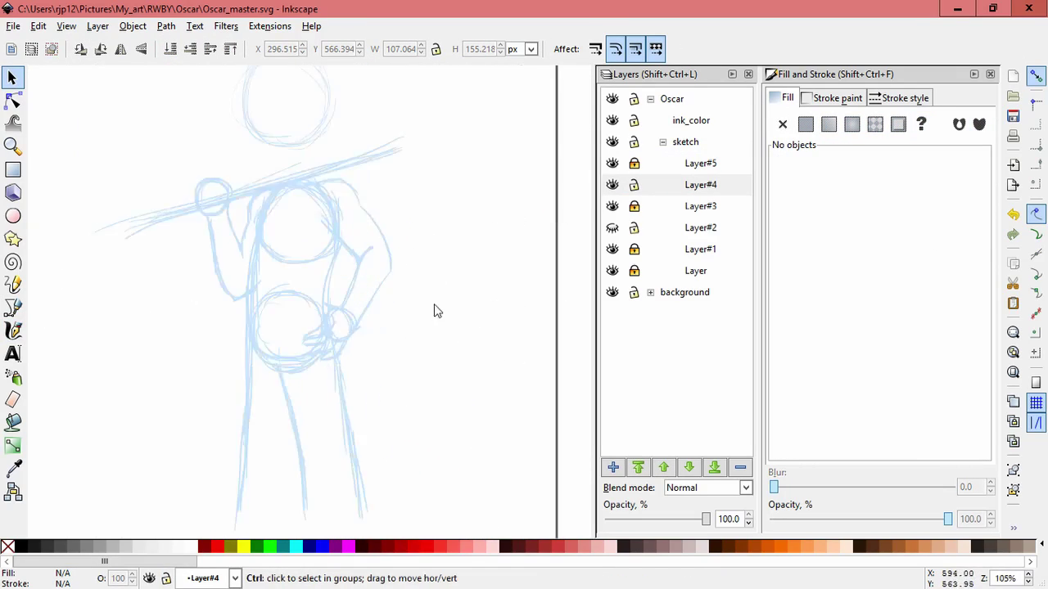
left_click(292, 324)
left_click_drag(280, 419, 281, 410)
left_click(494, 238)
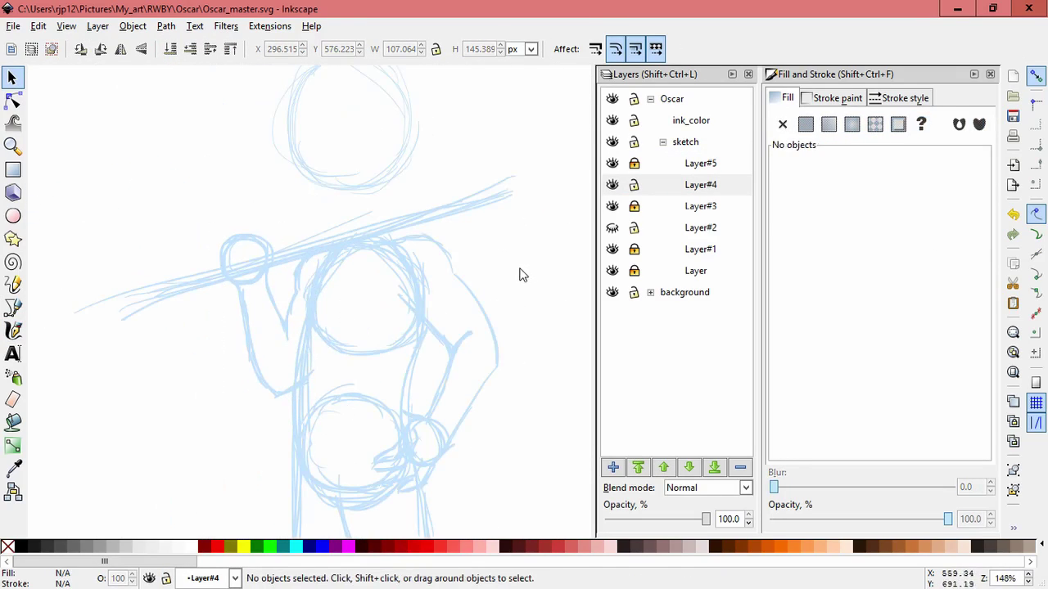
left_click(612, 270)
Unlock the sketch layers and enlarge the whole figure sketch proportionally to about 145%
scroll(440, 300, "down", 2)
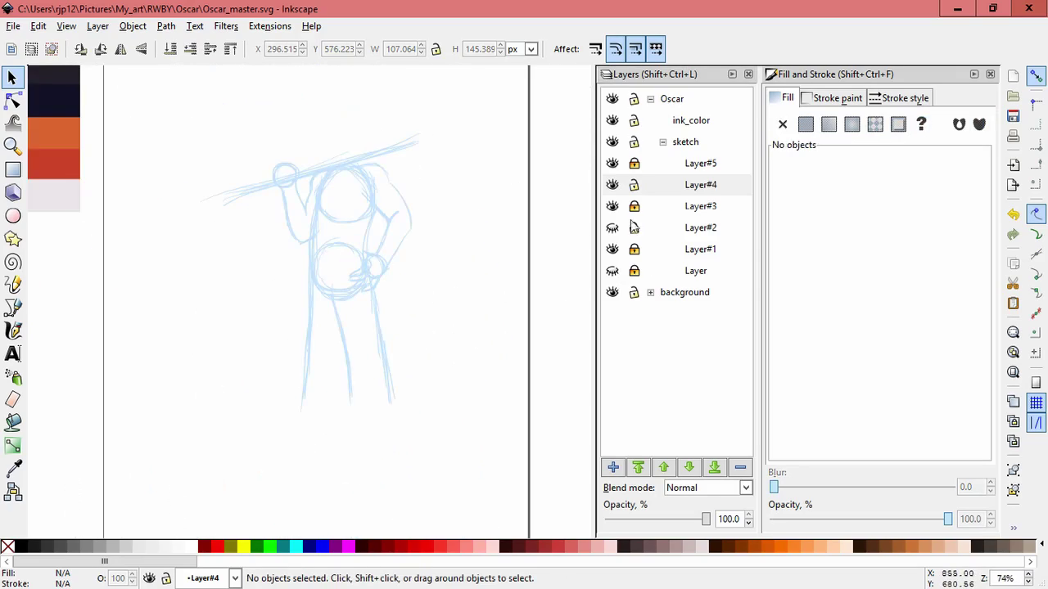
left_click(701, 185)
left_click(634, 207)
left_click(633, 249)
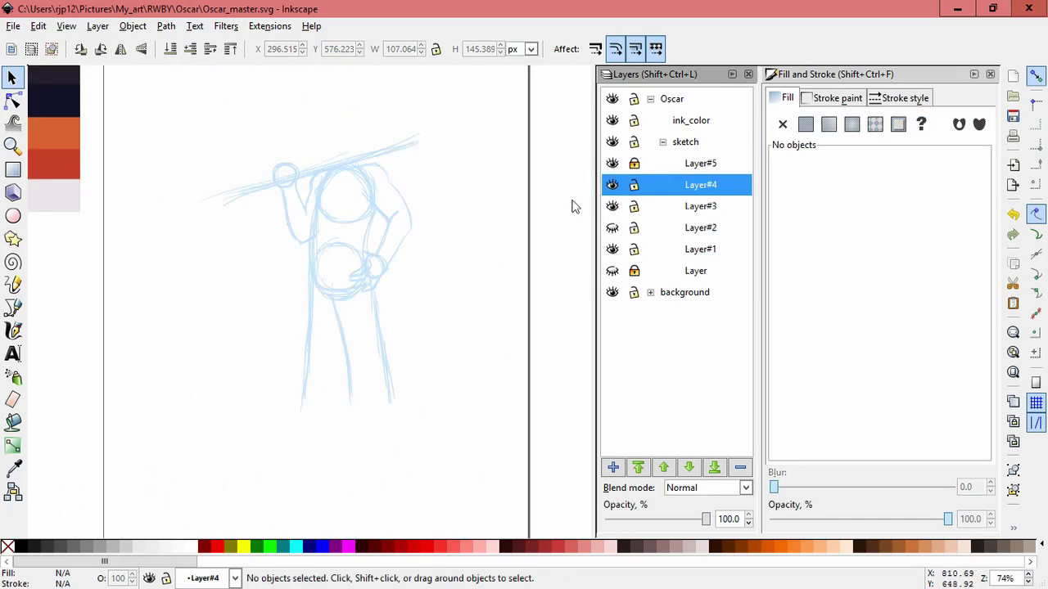
scroll(477, 385, "down", 2)
key("ctrl+alt+a")
mouse_move(332, 343)
left_mouse_down()
mouse_move(418, 313)
mouse_move(483, 172)
left_mouse_up()
left_click(528, 253)
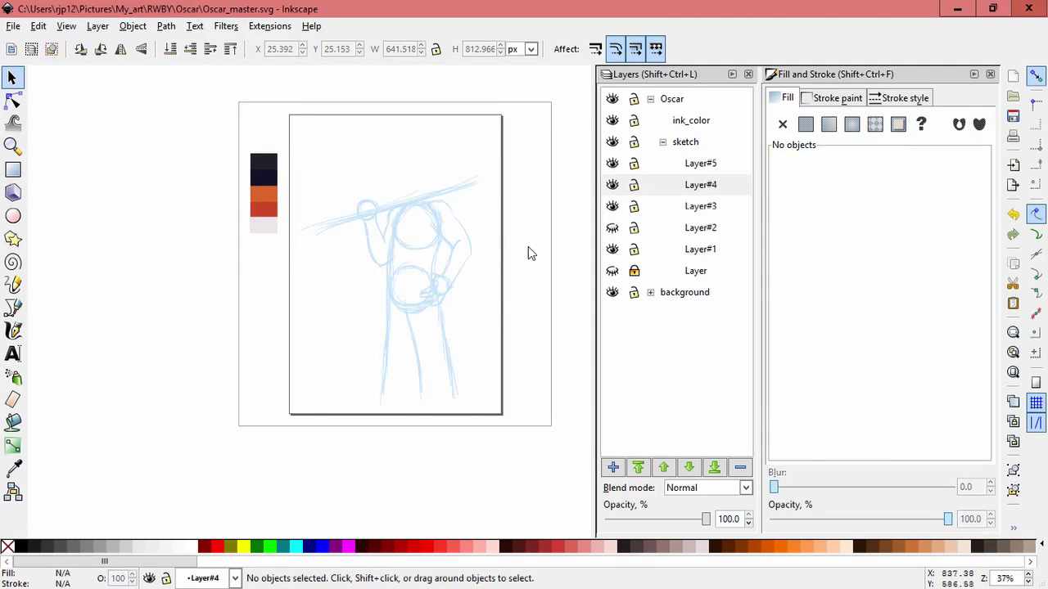
Hide Layer#2's strokes, make Layer#3 current and save the document
scroll(488, 295, "up", 2)
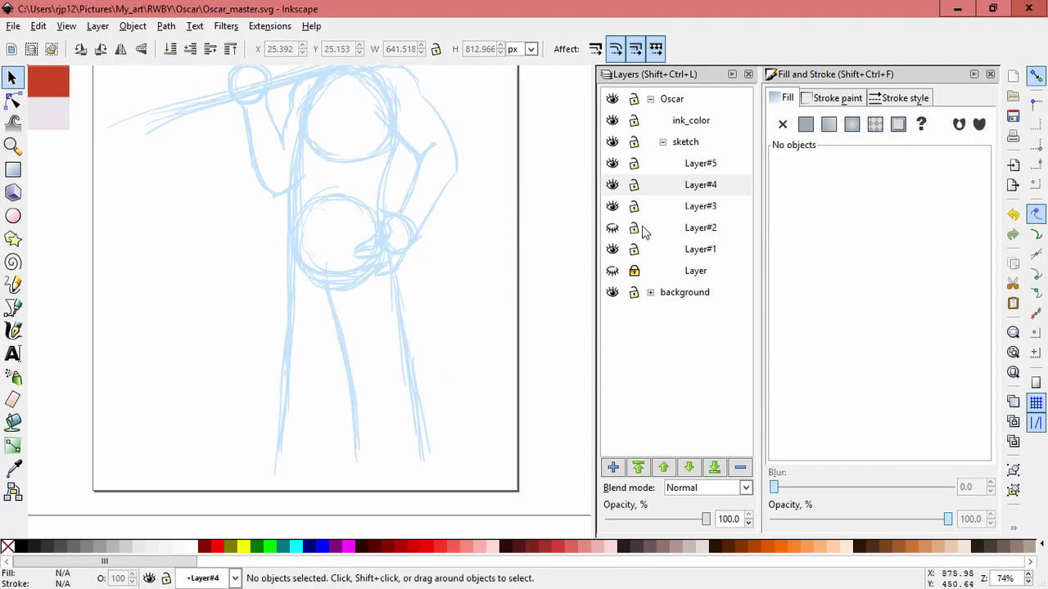
left_click(612, 227)
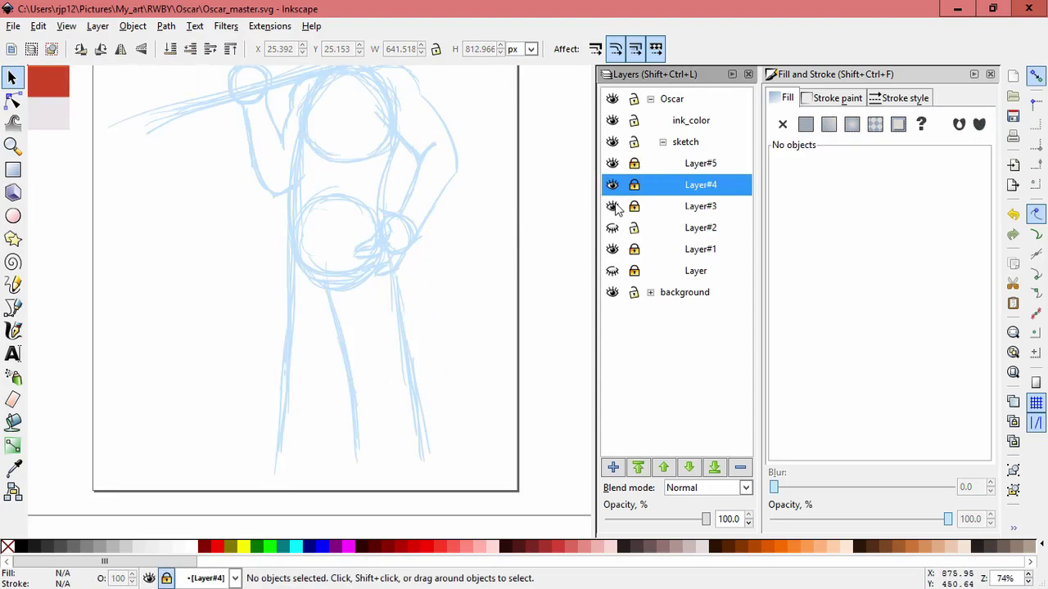
double_click(615, 209)
key("c")
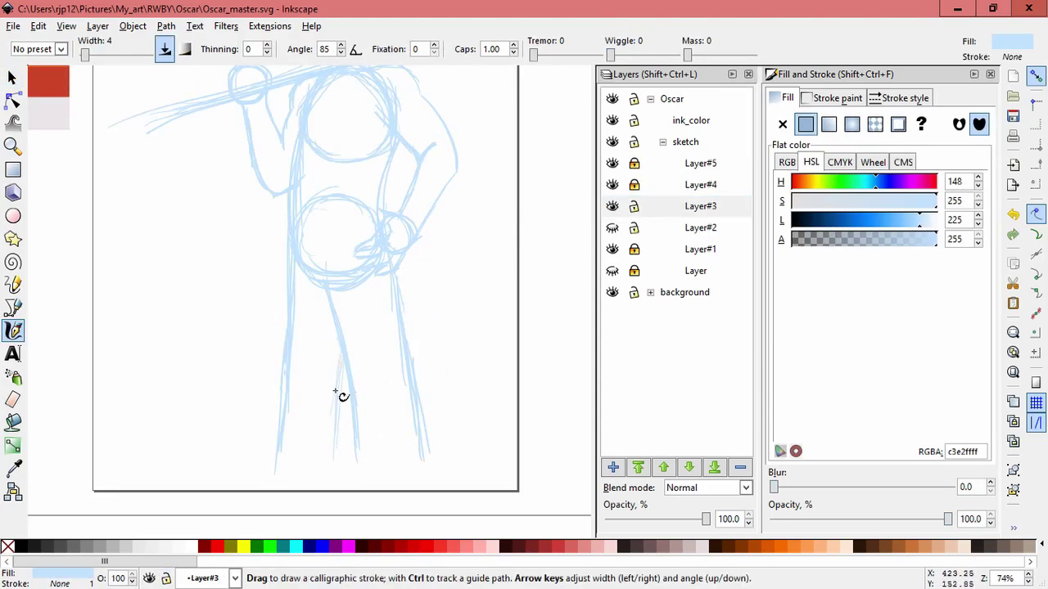
left_click_drag(458, 267, 486, 311)
key("ctrl+s")
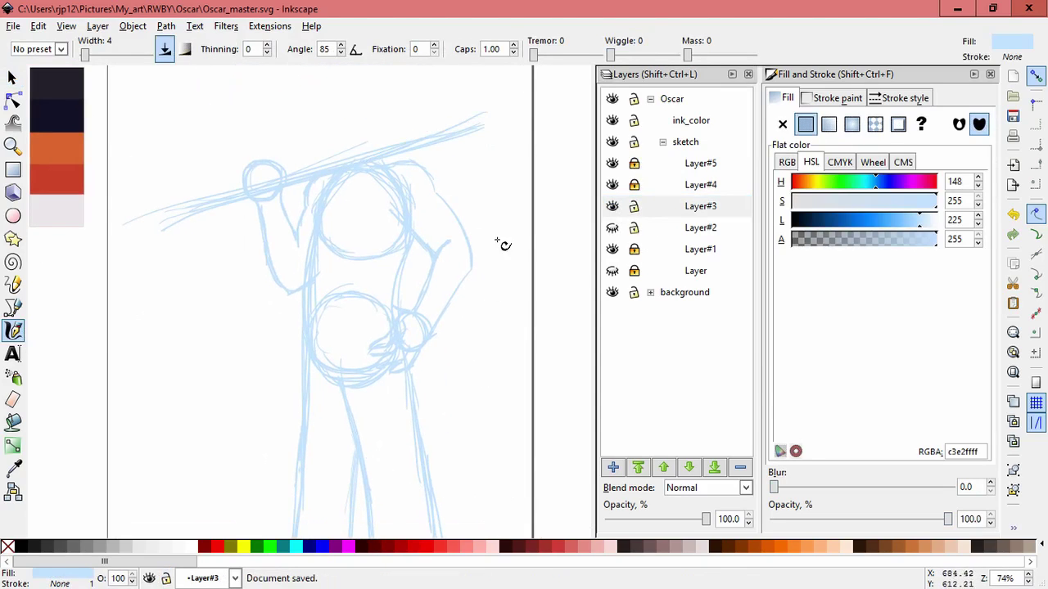
key("5")
Lock Layer#3
key("z")
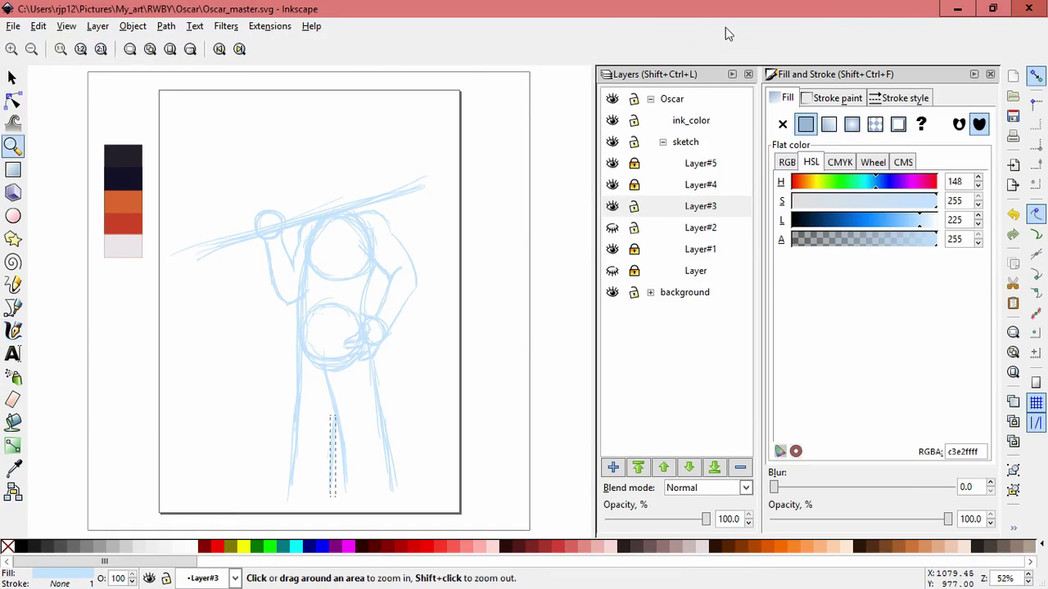
left_click(14, 331)
left_click(631, 205)
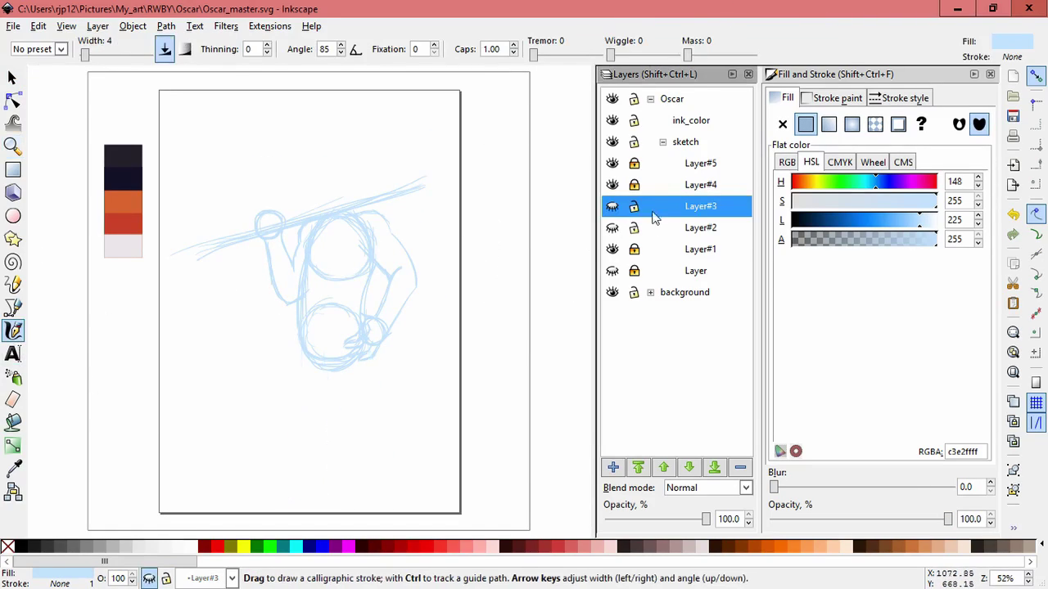
key("s")
scroll(379, 405, "up", 3)
scroll(451, 433, "down", 1)
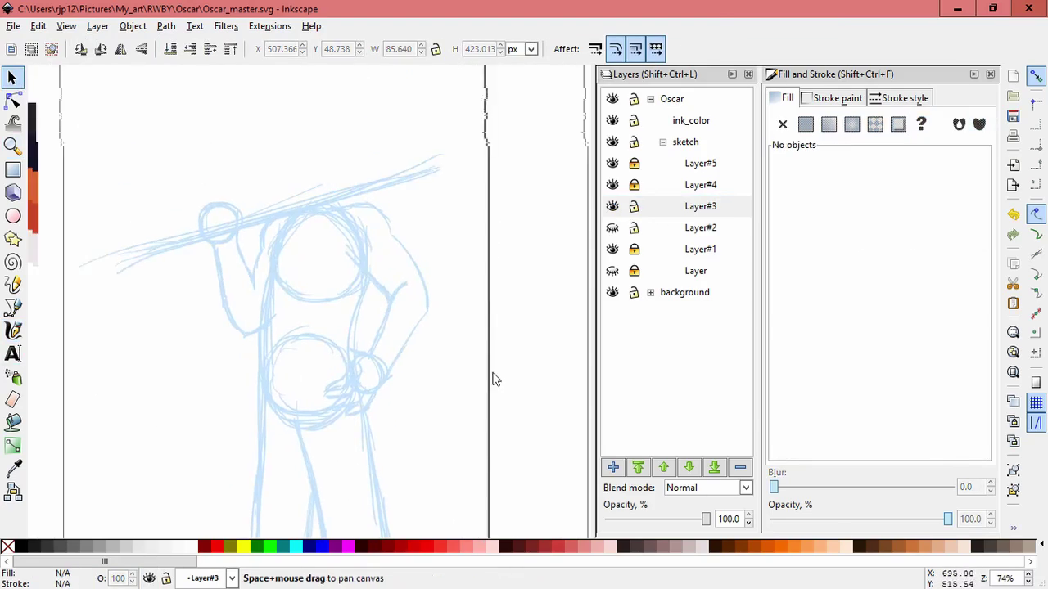
left_click(634, 207)
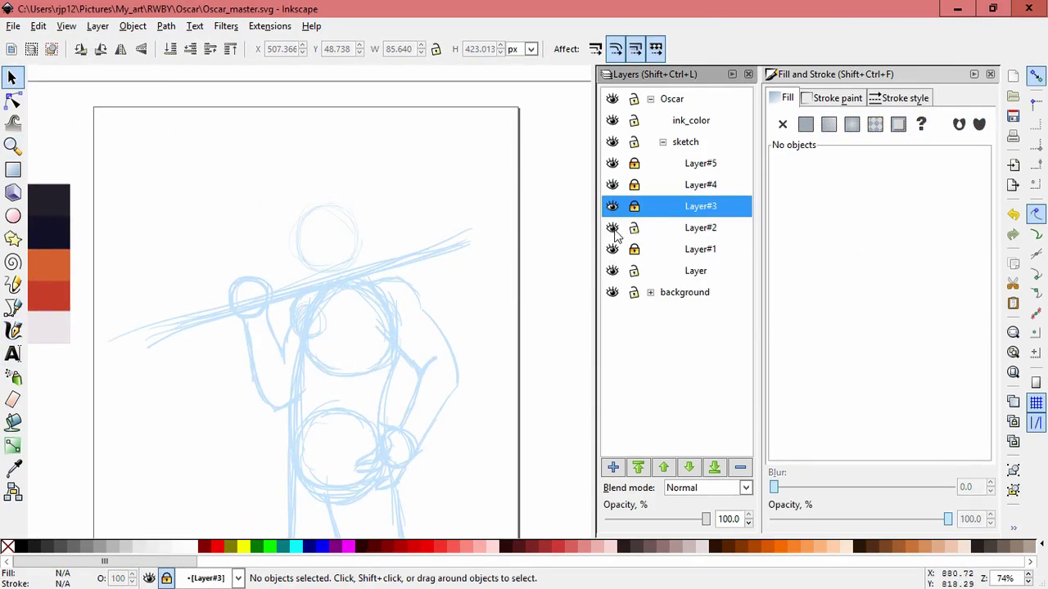
Lock Layer#2 and move the head circle on the base Layer up and right
left_click(462, 188)
key("Escape")
left_click(633, 227)
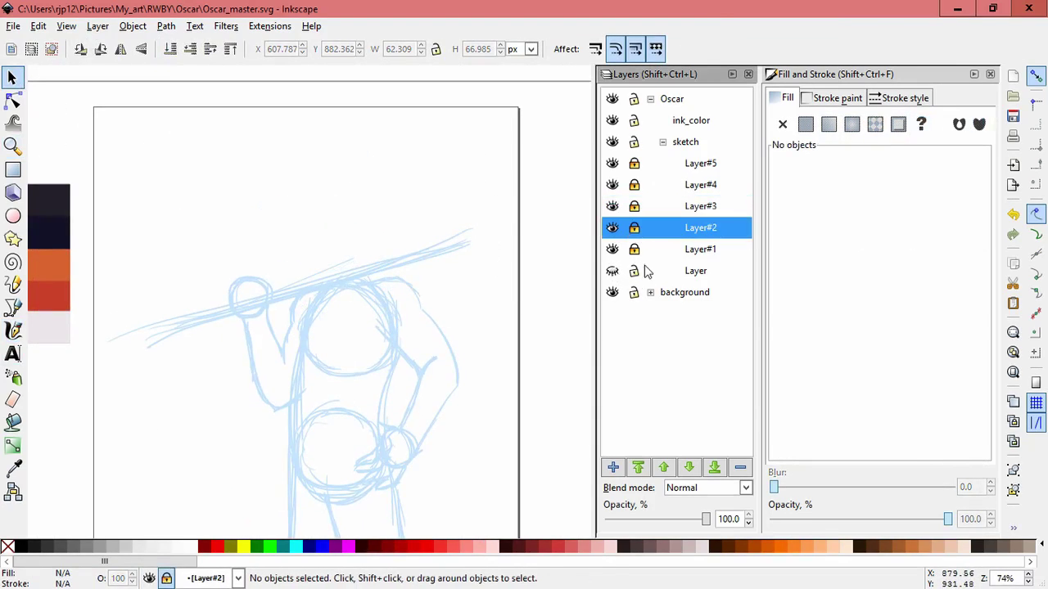
left_click(365, 237)
mouse_move(365, 237)
left_mouse_down()
mouse_move(416, 192)
mouse_move(405, 204)
mouse_move(388, 188)
mouse_move(405, 246)
mouse_move(412, 222)
mouse_move(417, 297)
mouse_move(393, 171)
left_mouse_up()
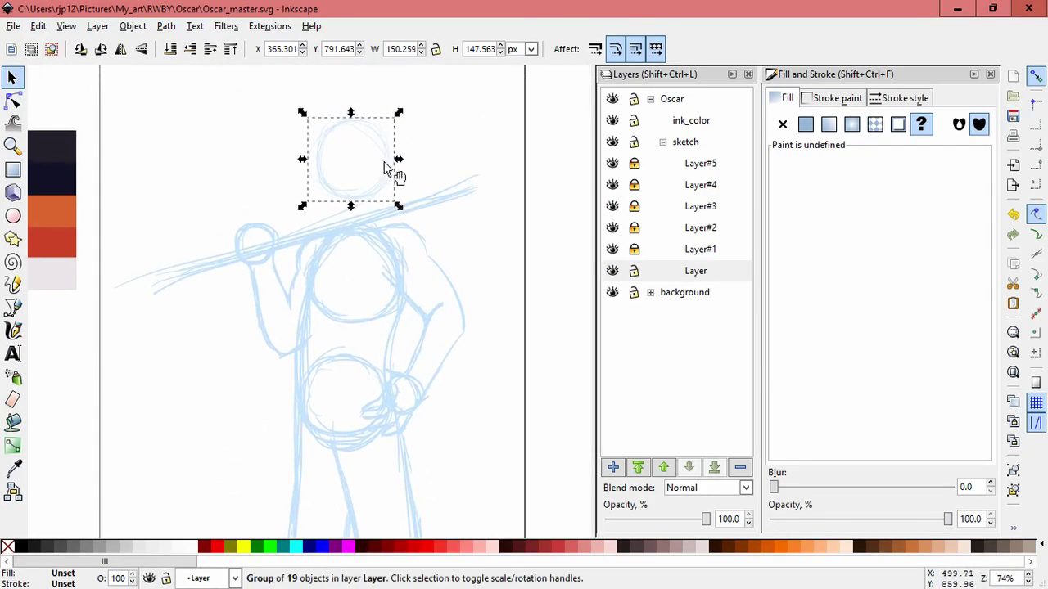
Lock the base Layer and unlock Layer#4 for editing
key("Escape")
scroll(489, 311, "up", 2)
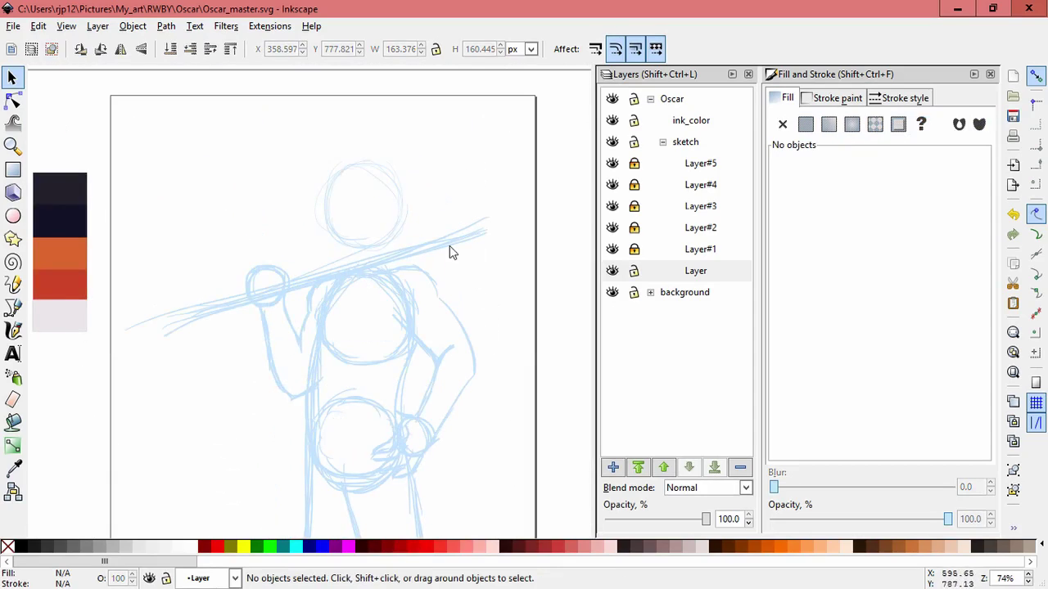
left_click(634, 271)
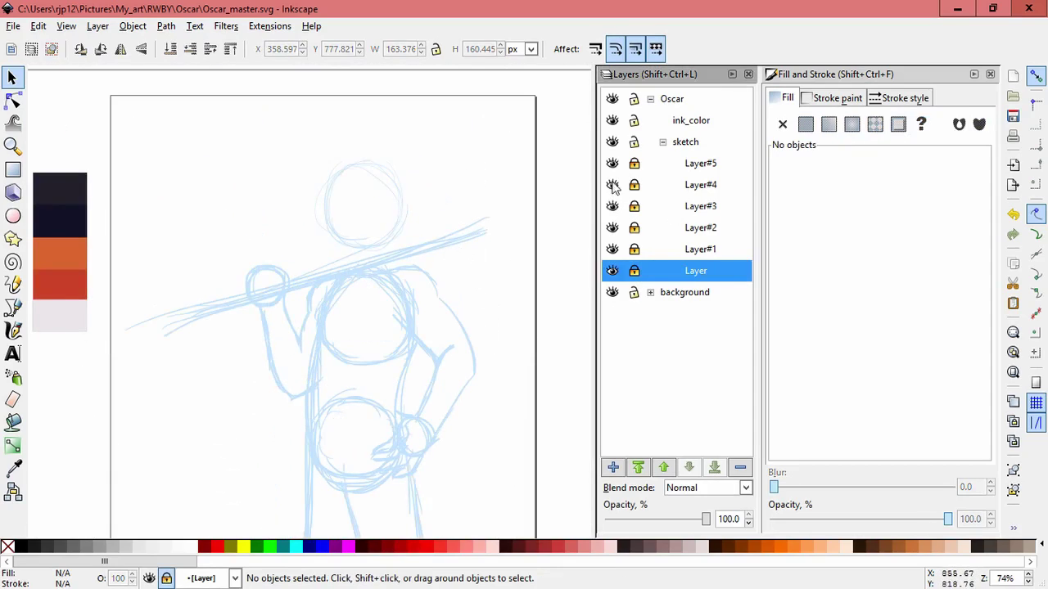
left_click(679, 187)
left_click(612, 163)
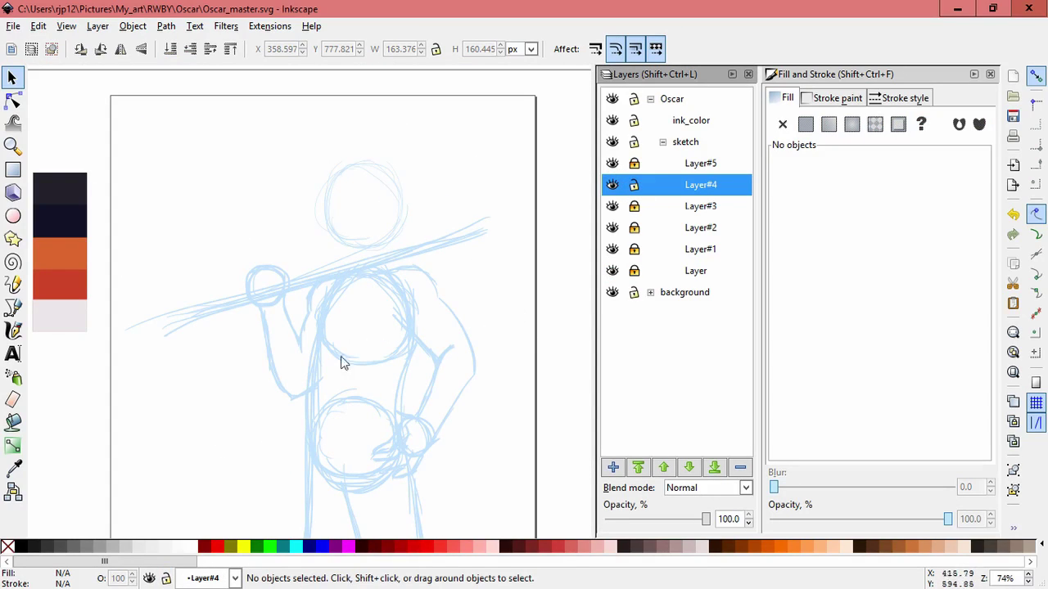
key("c")
scroll(338, 320, "up", 4, "ctrl")
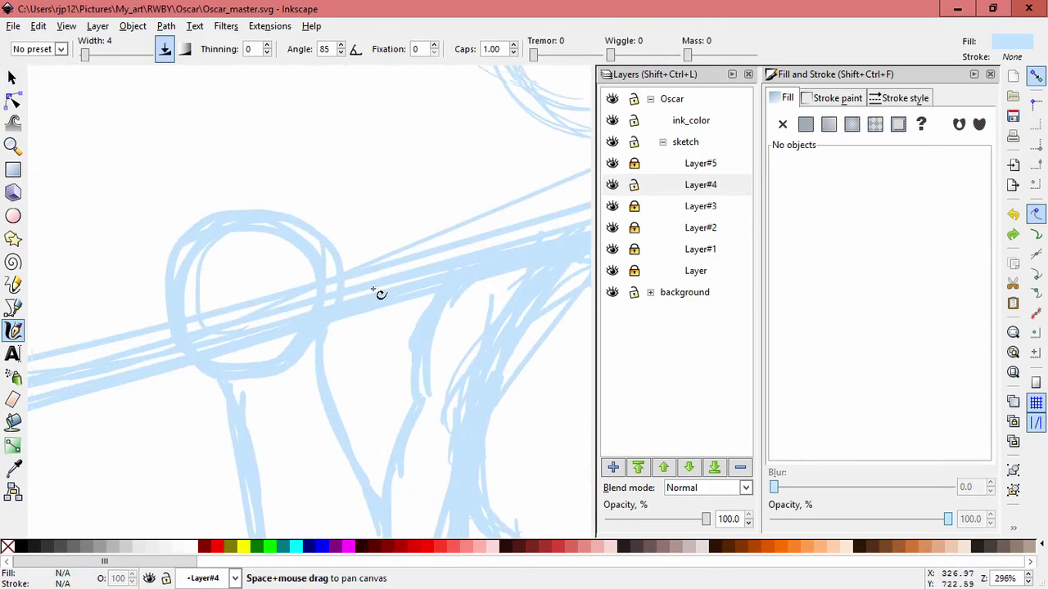
scroll(380, 295, "down", 3, "ctrl")
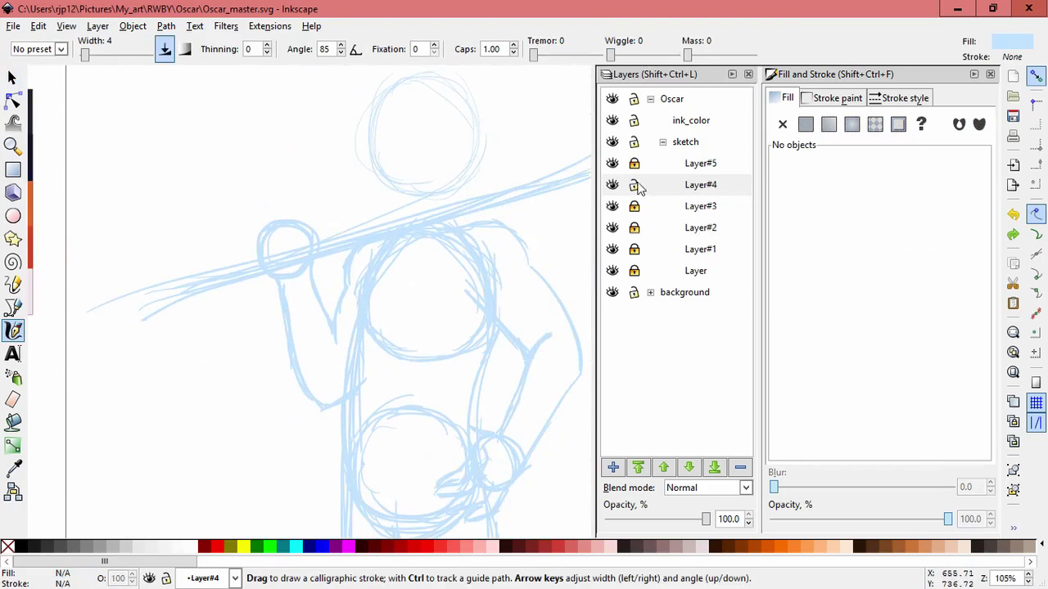
Lock Layer#4, unlock Layer#5 and shift the staff stroke slightly left and down
left_click(638, 188)
left_click(635, 164)
key("space")
left_click(300, 273)
scroll(297, 270, "down", 1, "ctrl")
left_click_drag(294, 267, 304, 287)
Group the six staff strokes and rotate the group about -1.8°
left_click(296, 179)
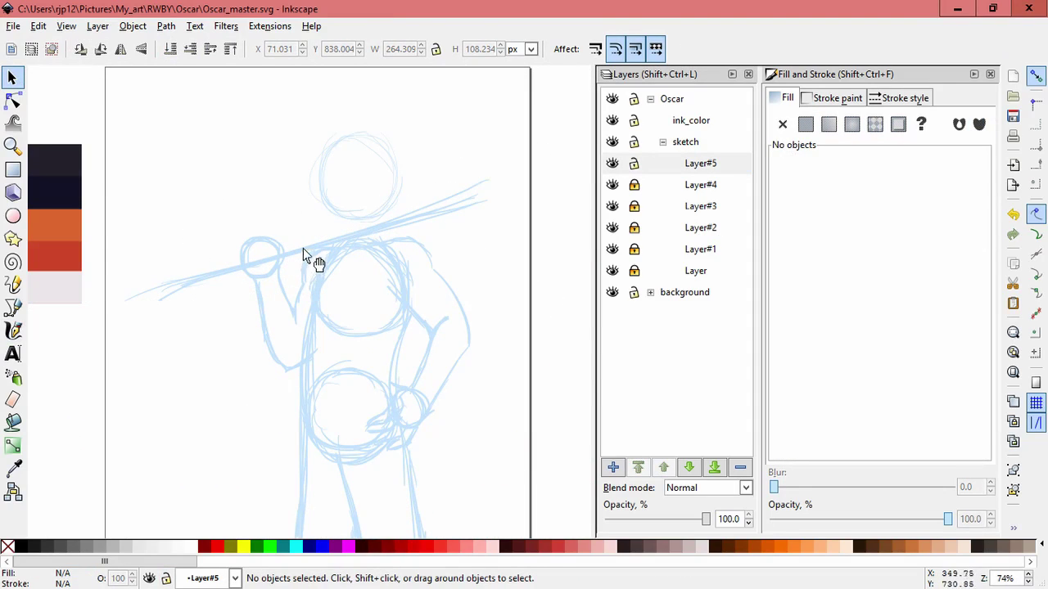
left_click_drag(117, 112, 510, 327)
key("ctrl+g")
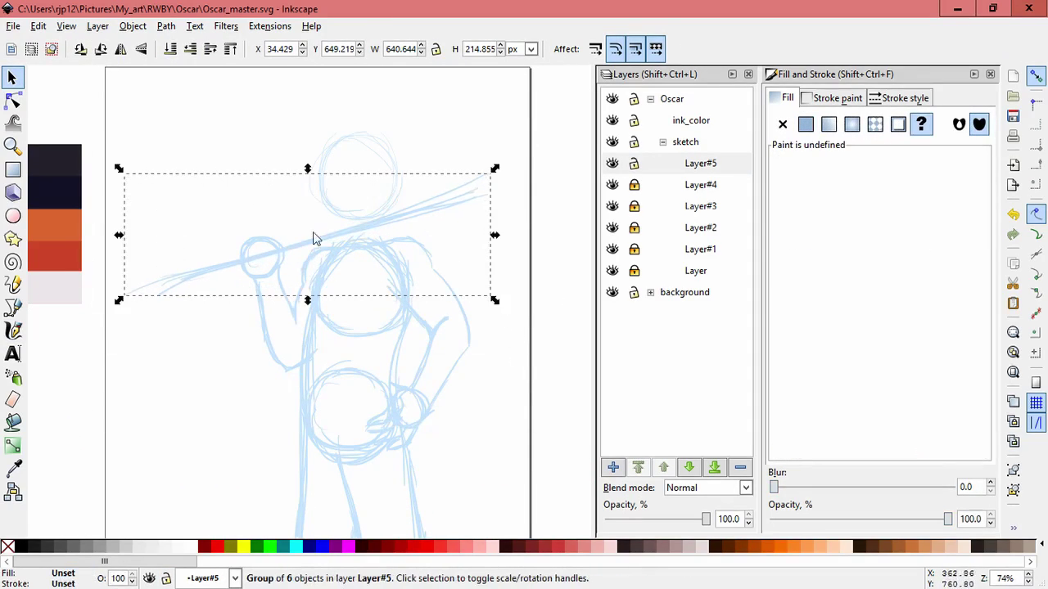
left_click(442, 217)
left_click_drag(495, 168, 505, 193)
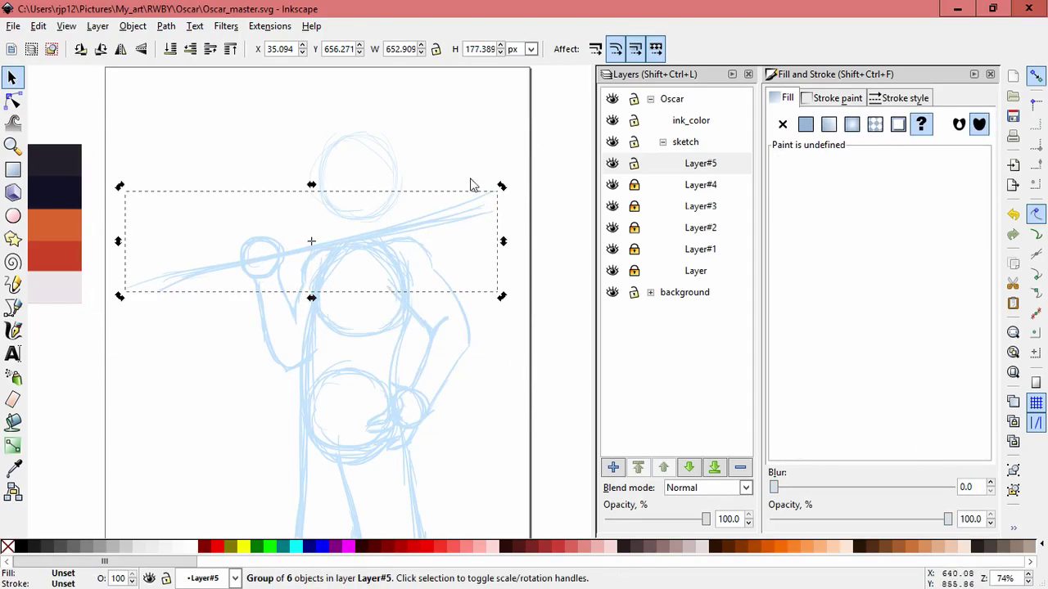
Lock Layer#5 and unlock Layer#4 as the current drawing layer
left_click(633, 163)
left_click(633, 185)
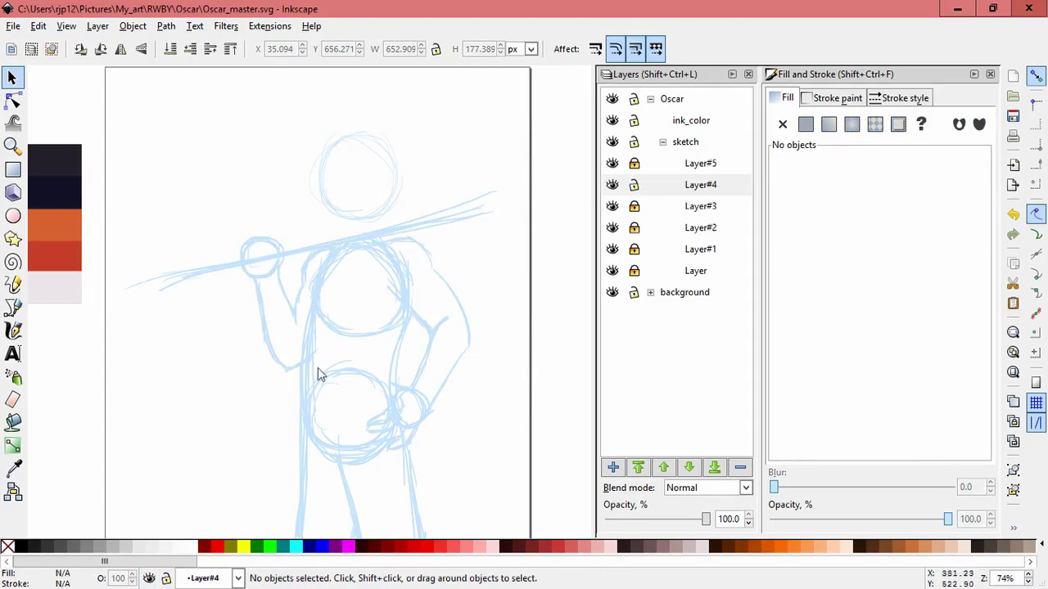
key("c")
scroll(270, 218, "up", 5)
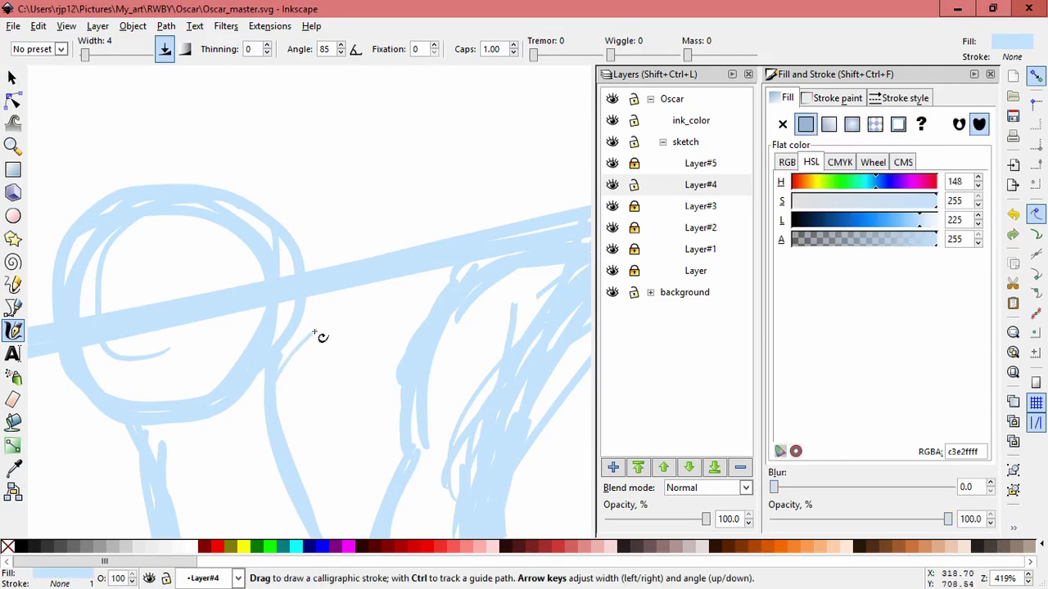
Hide the staff layer and draw arm strokes out from the hand circle on Layer#4
left_click_drag(368, 307, 392, 309)
left_click(692, 185)
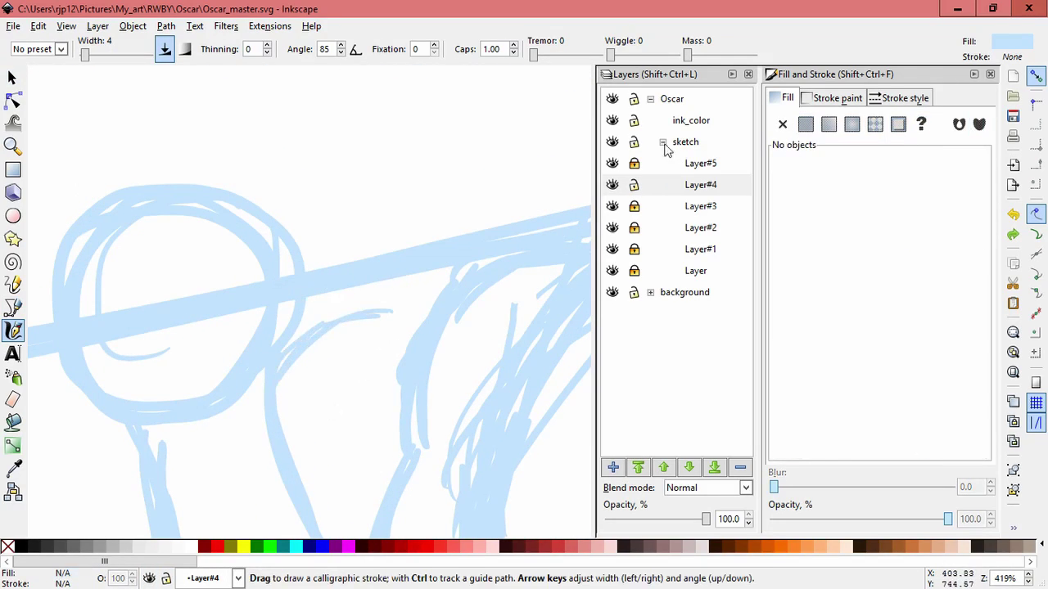
left_click(612, 162)
left_click_drag(270, 277, 359, 262)
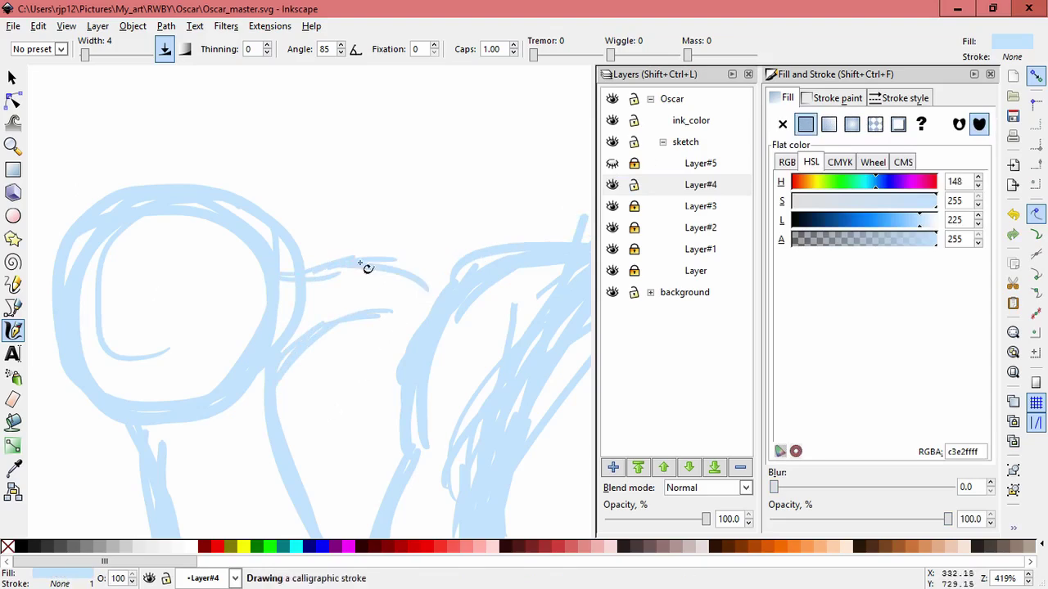
left_click_drag(389, 308, 406, 306)
left_click_drag(269, 390, 416, 286)
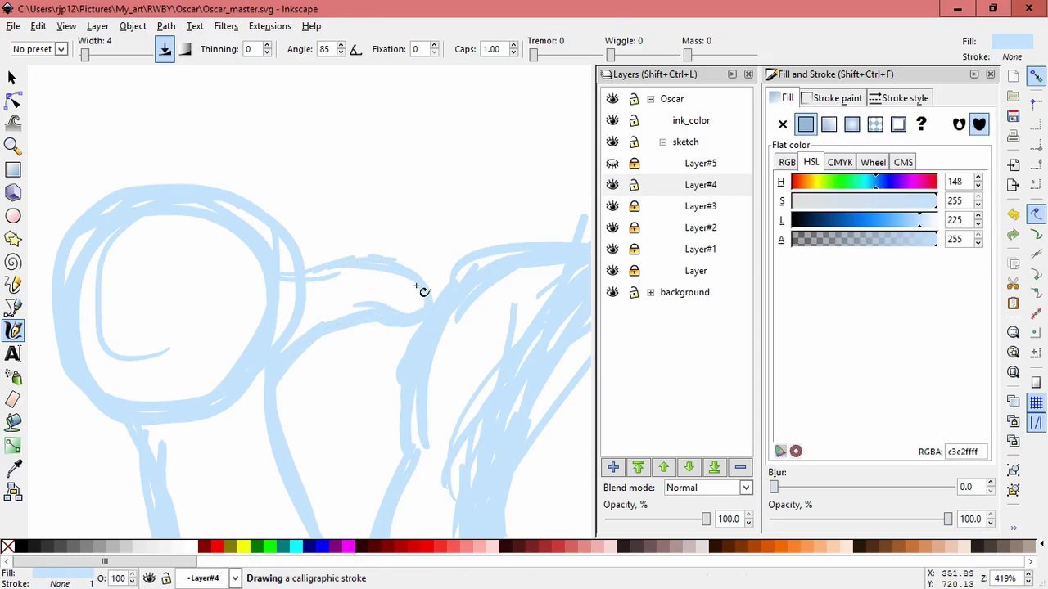
left_click_drag(362, 262, 413, 269)
Delete the messy arm strokes and redraw two cleaner arm strokes from the hand circle
key("s")
key("ctrl+a")
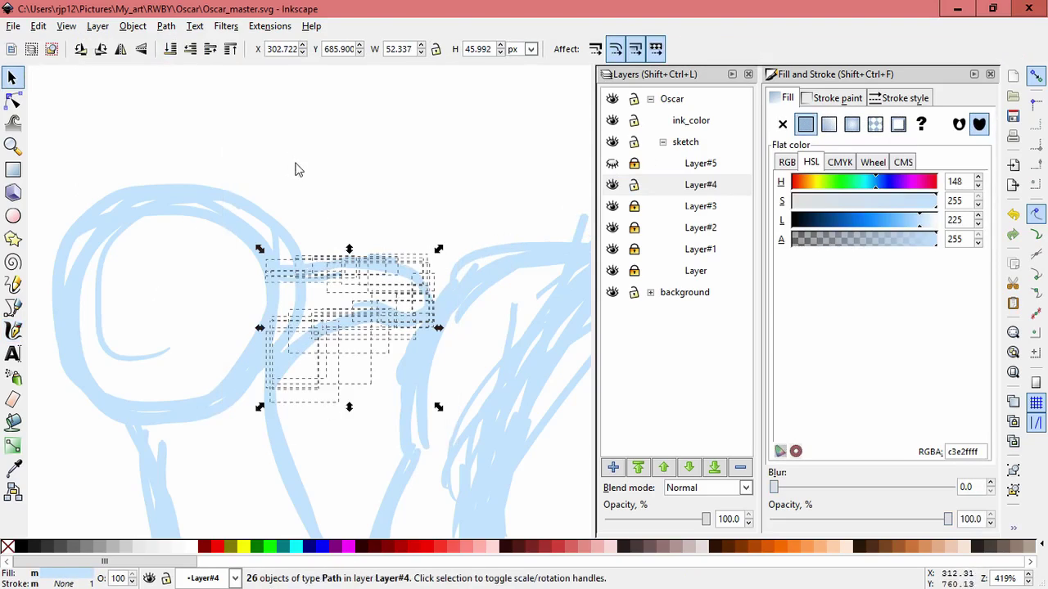
key("Delete")
key("c")
mouse_move(279, 354)
left_mouse_down()
mouse_move(351, 306)
mouse_move(343, 314)
left_mouse_up()
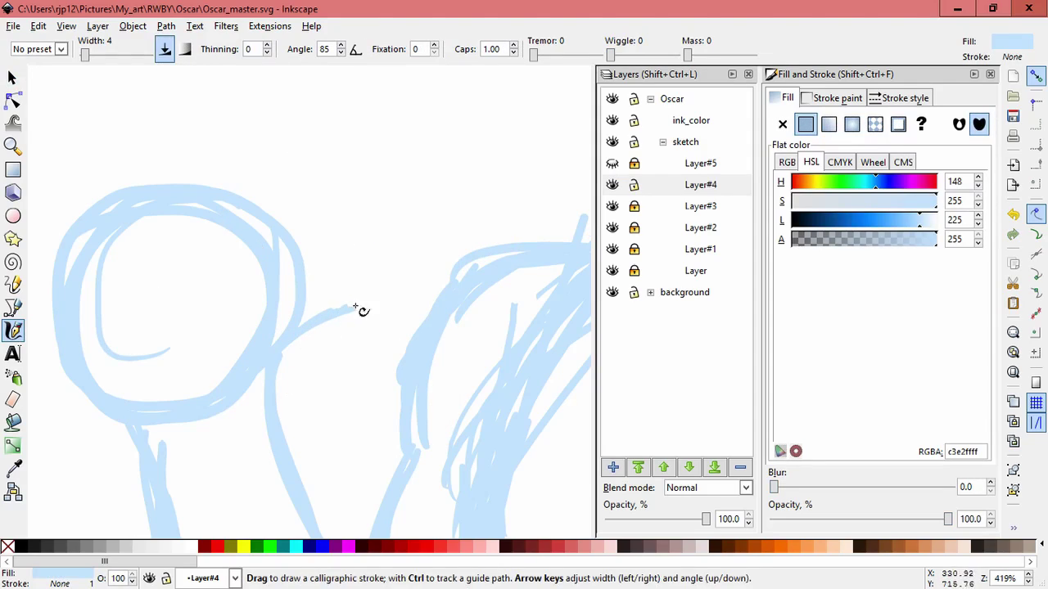
left_click_drag(274, 270, 391, 243)
Move the staff up through the hand, then lock Layer#5 and unlock Layer#4
key("s")
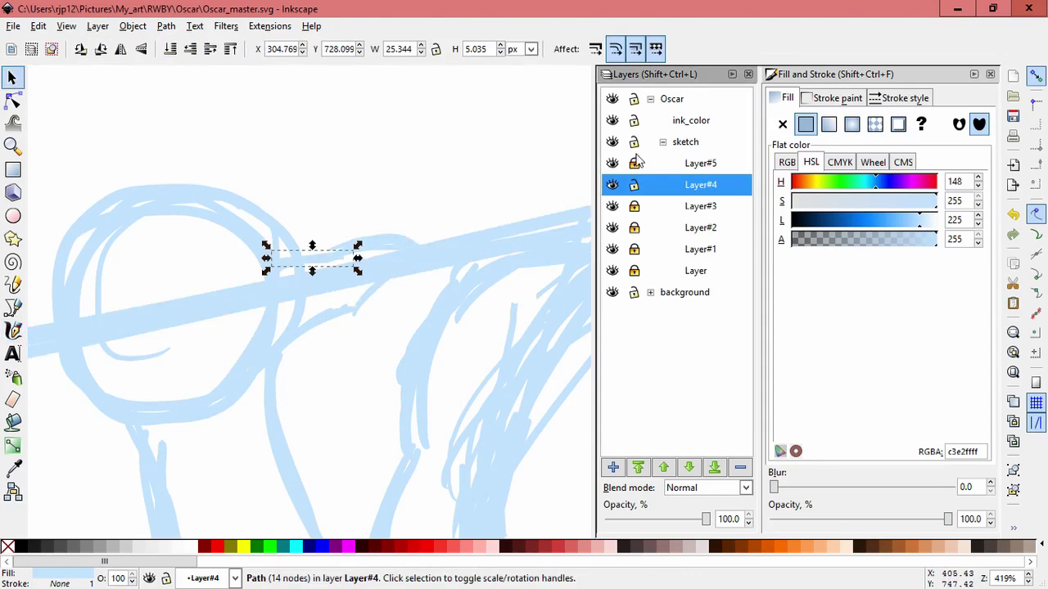
left_click(667, 166)
left_click_drag(438, 265, 432, 225)
key("minus")
key("minus")
key("minus")
key("minus")
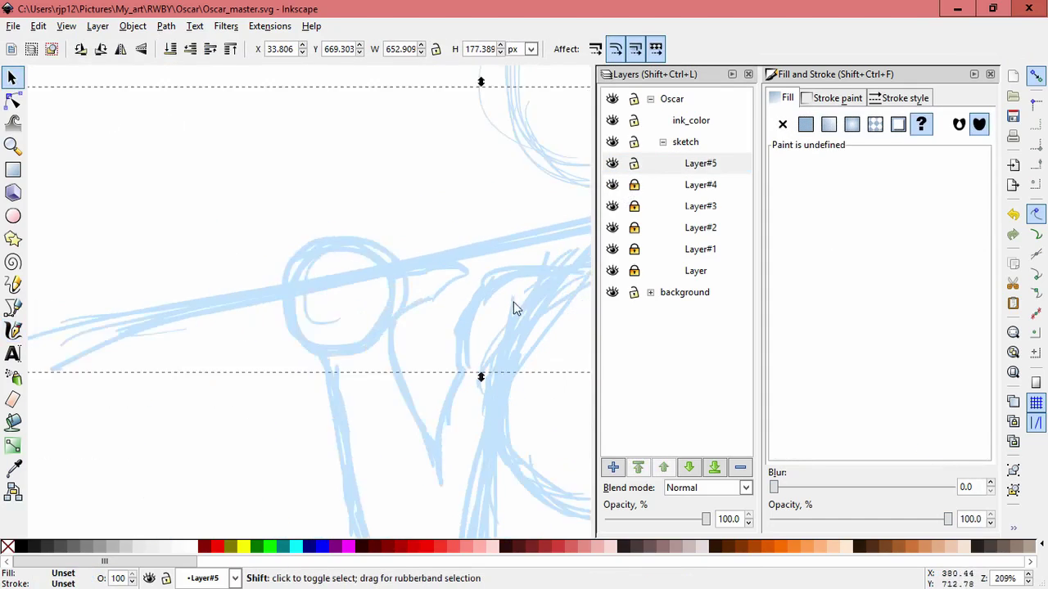
scroll(410, 283, "up", 5)
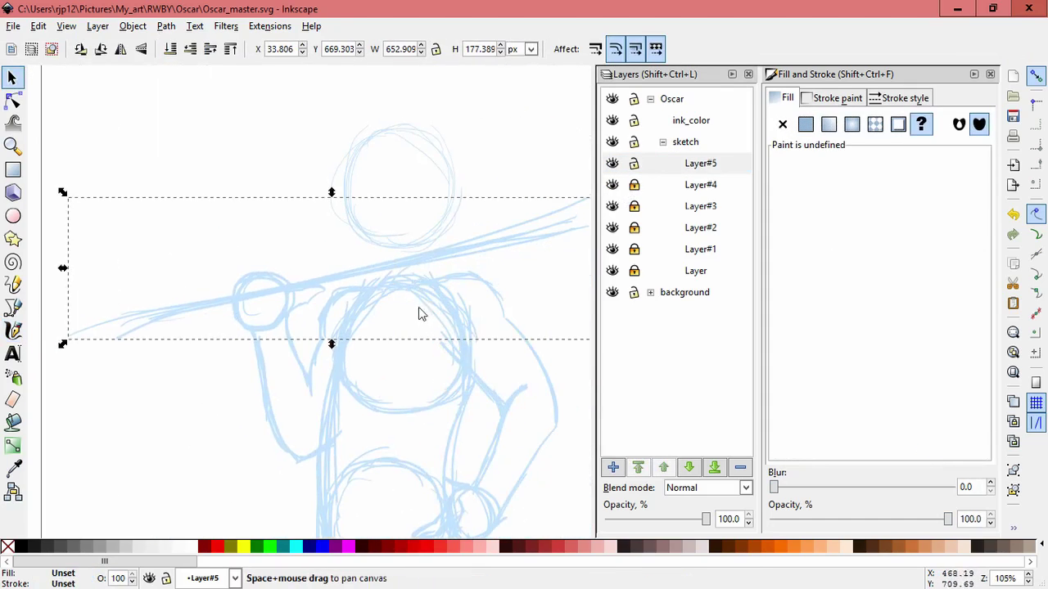
scroll(377, 292, "down", 2)
left_click(633, 163)
left_click(633, 184)
scroll(301, 271, "up", 2)
Draw finger and knuckle strokes over the hand circle
key("c")
mouse_move(123, 283)
left_mouse_down()
mouse_move(110, 260)
mouse_move(147, 249)
mouse_move(96, 299)
mouse_move(168, 238)
left_mouse_up()
left_click_drag(260, 242, 310, 258)
left_click_drag(248, 350, 279, 321)
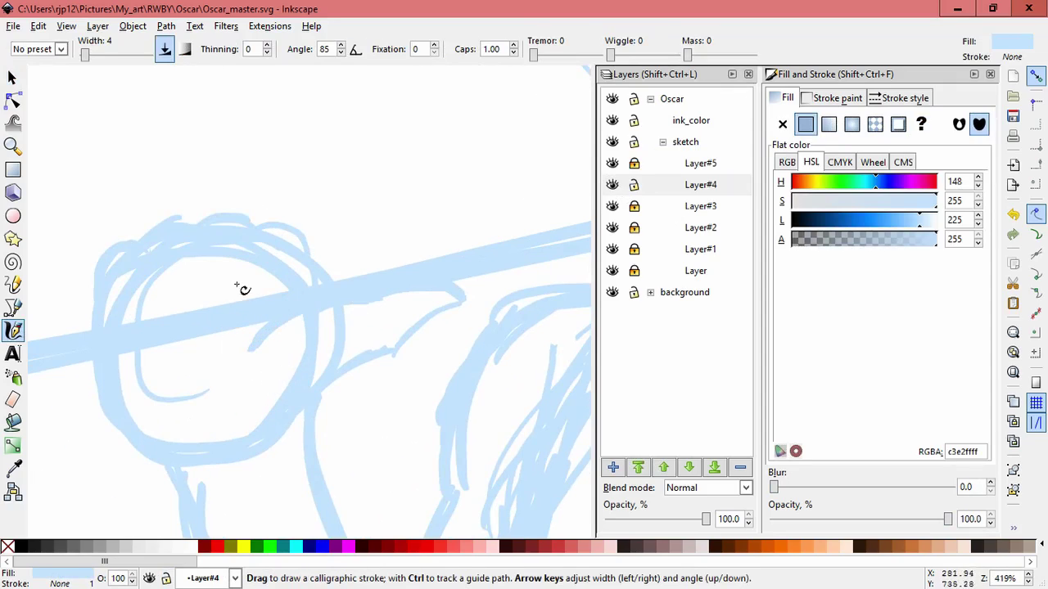
left_click_drag(296, 325, 257, 369)
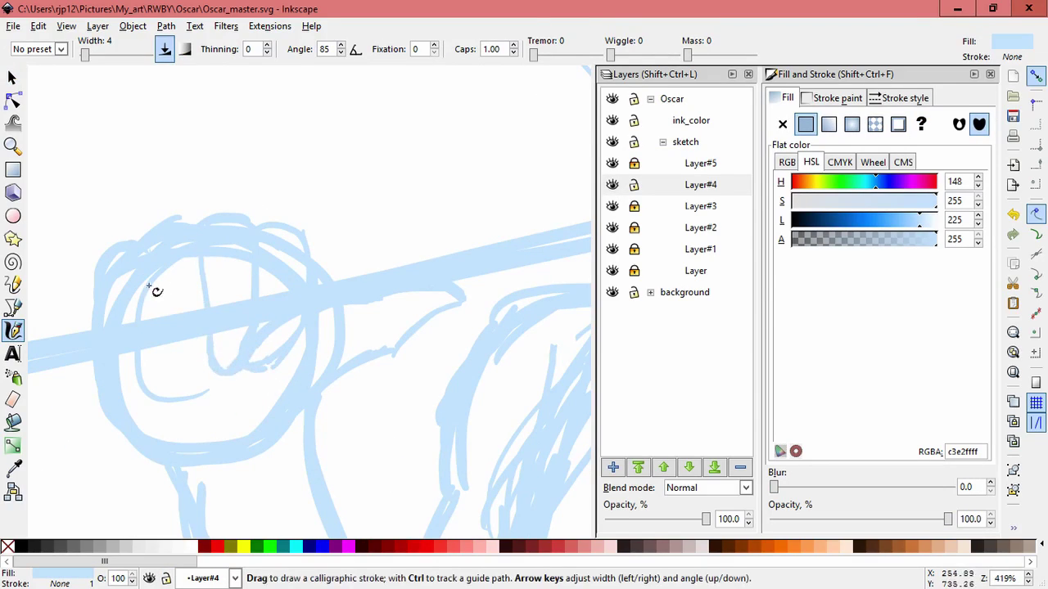
mouse_move(156, 330)
left_mouse_down()
mouse_move(110, 305)
mouse_move(171, 368)
mouse_move(126, 360)
left_mouse_up()
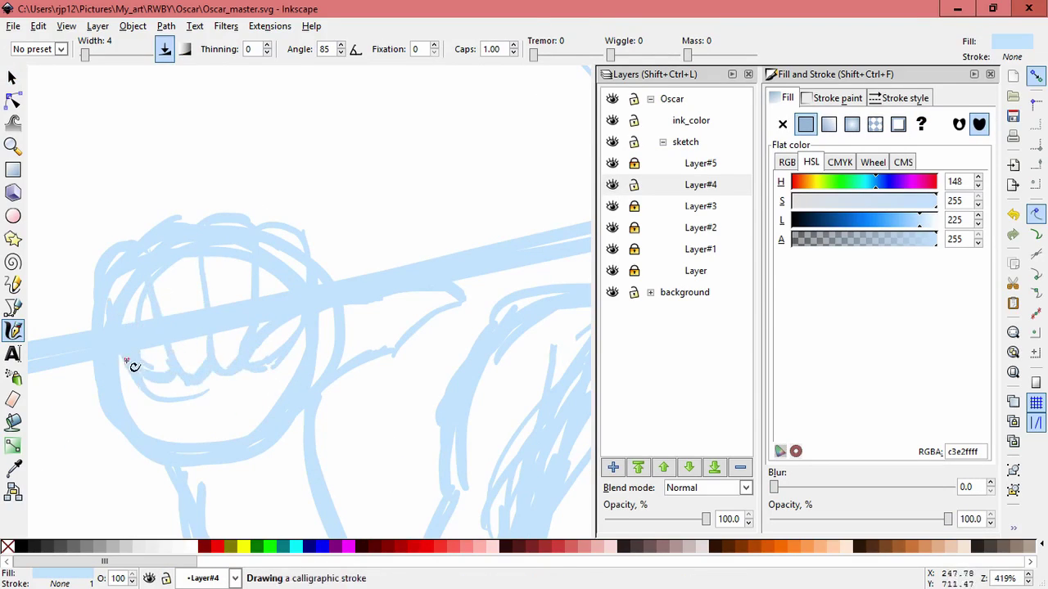
Scale the finger strokes, rotate the fist strokes slightly and delete a stray stroke
key("s")
left_click_drag(507, 421, 316, 257)
left_click_drag(470, 291, 423, 306)
key("Escape")
key("ctrl+a")
left_click(316, 309)
mouse_move(339, 205)
left_mouse_down()
mouse_move(303, 240)
mouse_move(311, 250)
mouse_move(318, 226)
left_mouse_up()
left_click(384, 206)
mouse_move(308, 357)
left_mouse_down()
mouse_move(412, 145)
mouse_move(434, 159)
left_mouse_up()
key("Delete")
left_click_drag(298, 303, 303, 337)
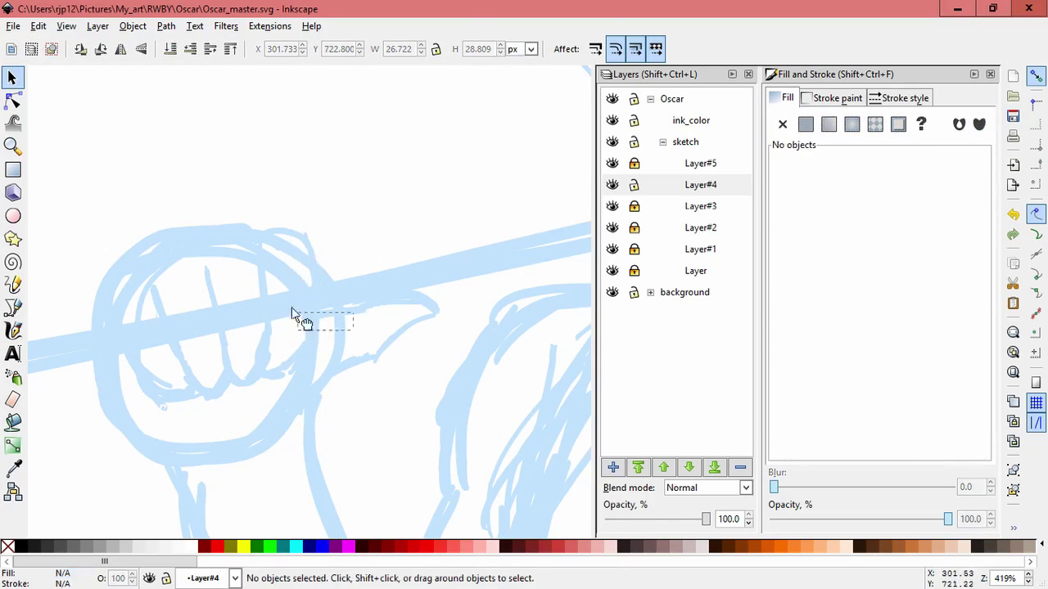
Ungroup the fist sketch via the Object menu and delete the guide circle
left_click(257, 236)
left_click(132, 26)
left_click(134, 25)
left_click(133, 26)
left_click(154, 103)
left_click(101, 385)
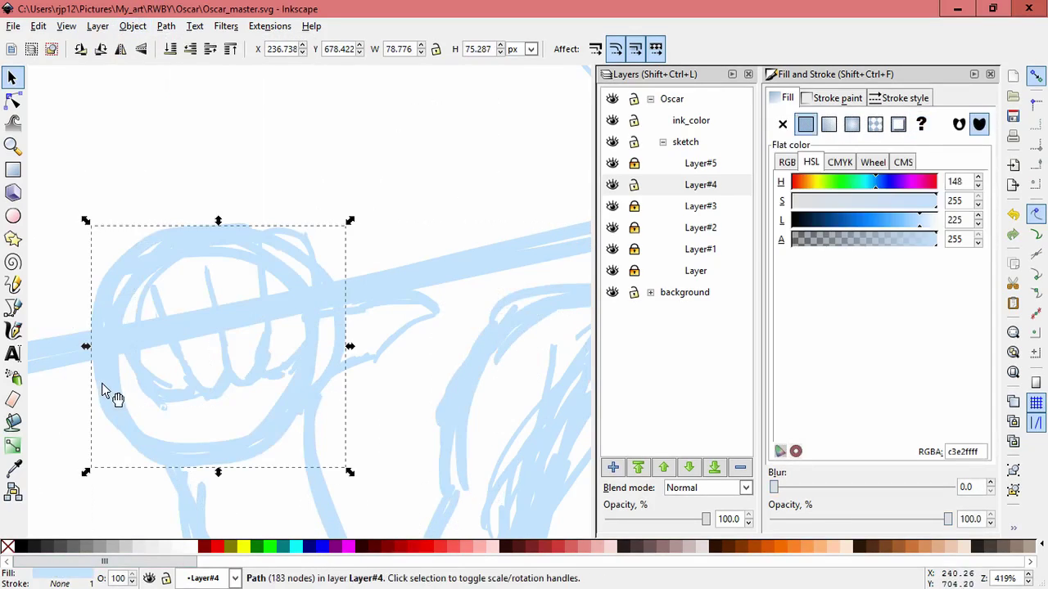
key("Delete")
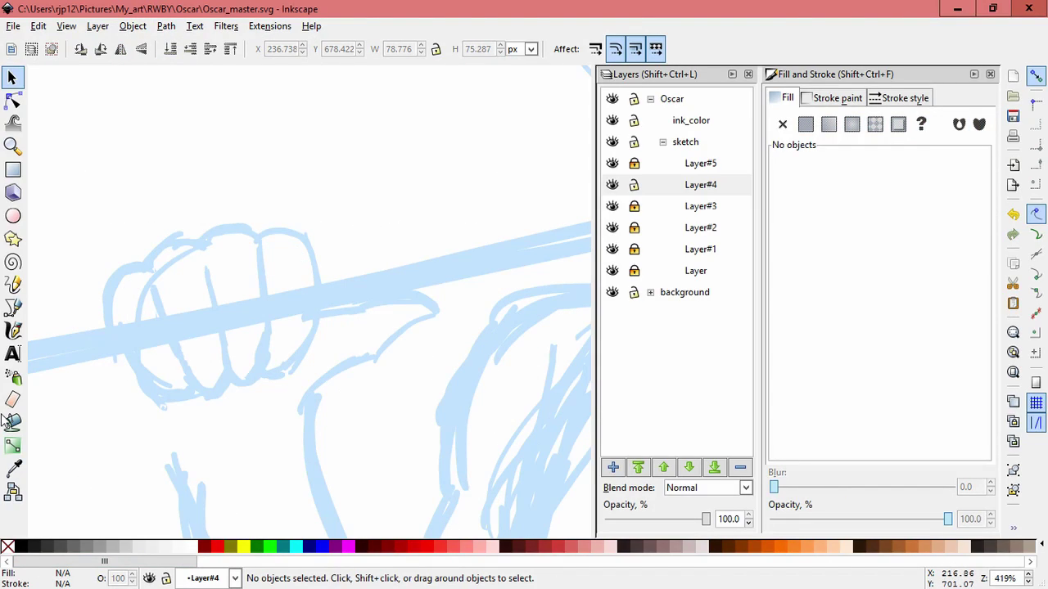
Skew and shrink the fist group to about 66×51 px and nudge it onto the staff
left_click_drag(89, 227, 353, 393)
left_click_drag(77, 275, 357, 460)
left_click_drag(56, 182, 325, 428)
left_click(145, 281)
left_click_drag(101, 319, 100, 291)
left_click(117, 253)
left_click_drag(100, 209, 111, 212)
left_click_drag(218, 395, 218, 374)
mouse_move(312, 235)
left_mouse_down()
mouse_move(306, 264)
mouse_move(319, 228)
left_mouse_up()
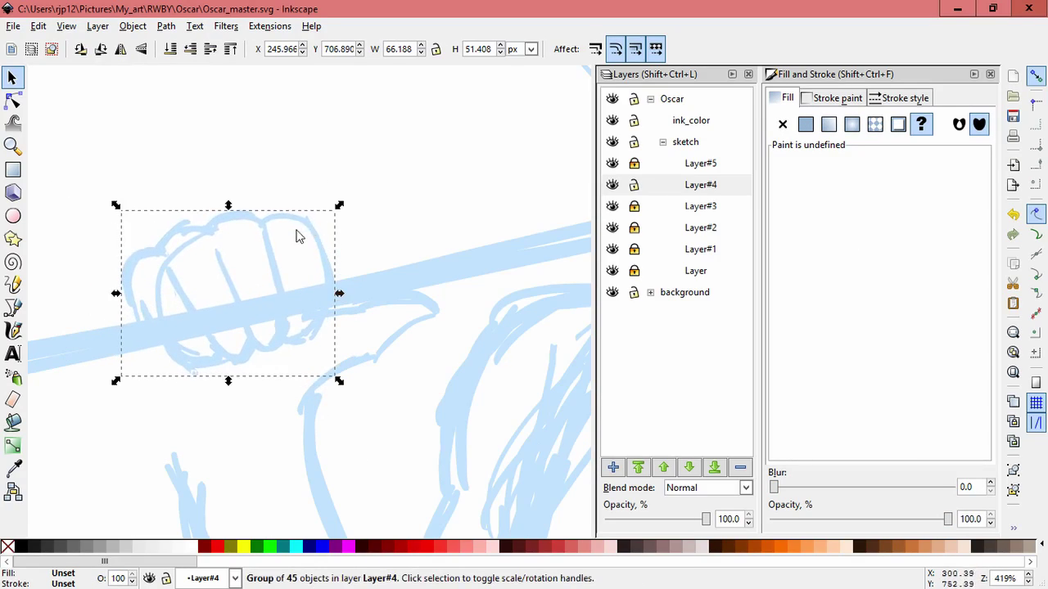
Draw the wrist line below the fist and undo a stray stroke
left_click(12, 330)
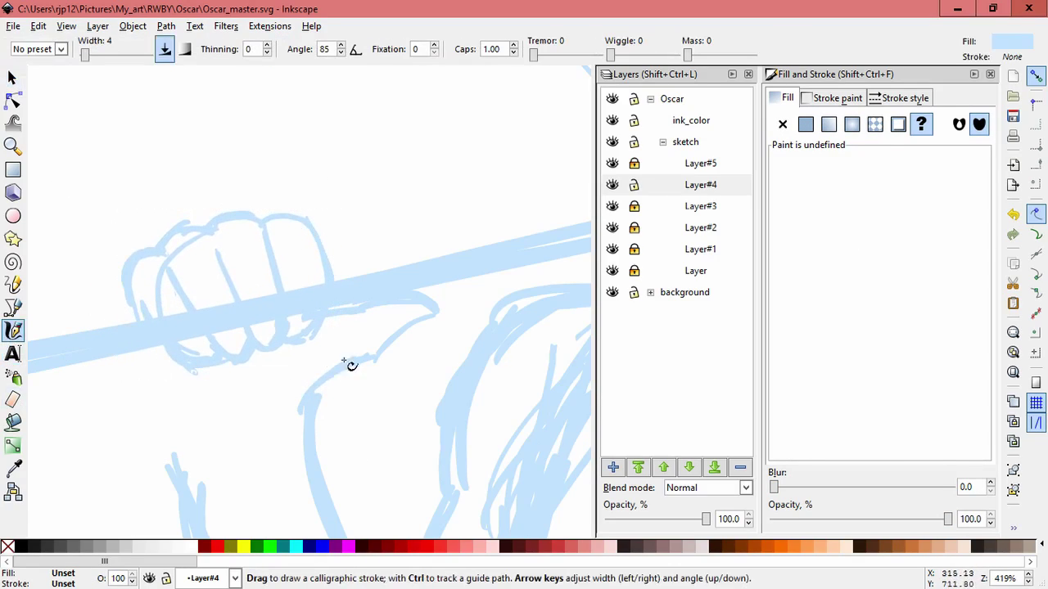
left_click_drag(269, 412, 328, 389)
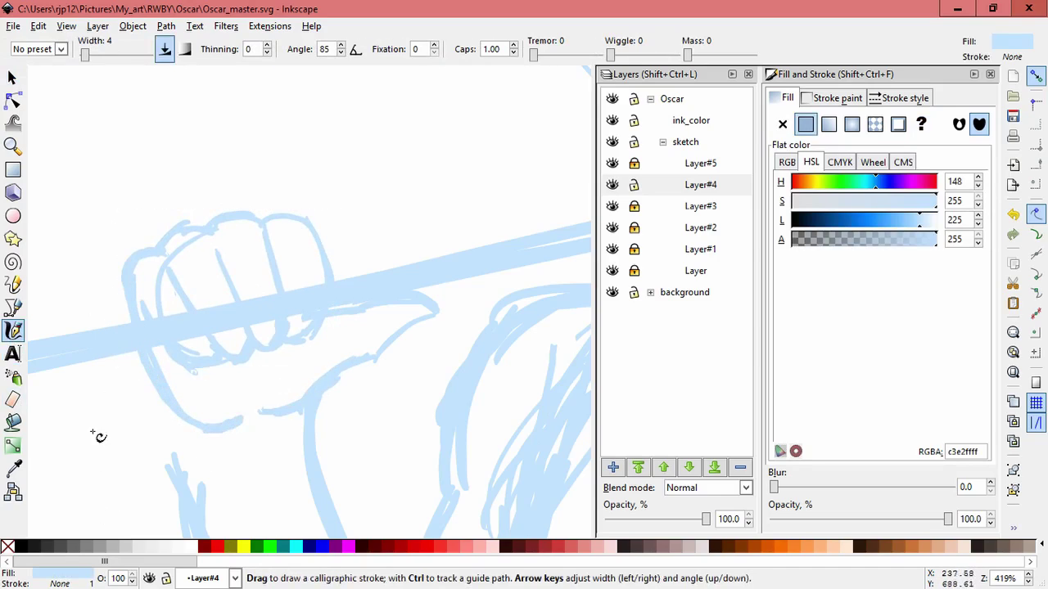
scroll(99, 436, "down", 5)
left_click_drag(175, 257, 217, 433)
key("s")
left_click(139, 313)
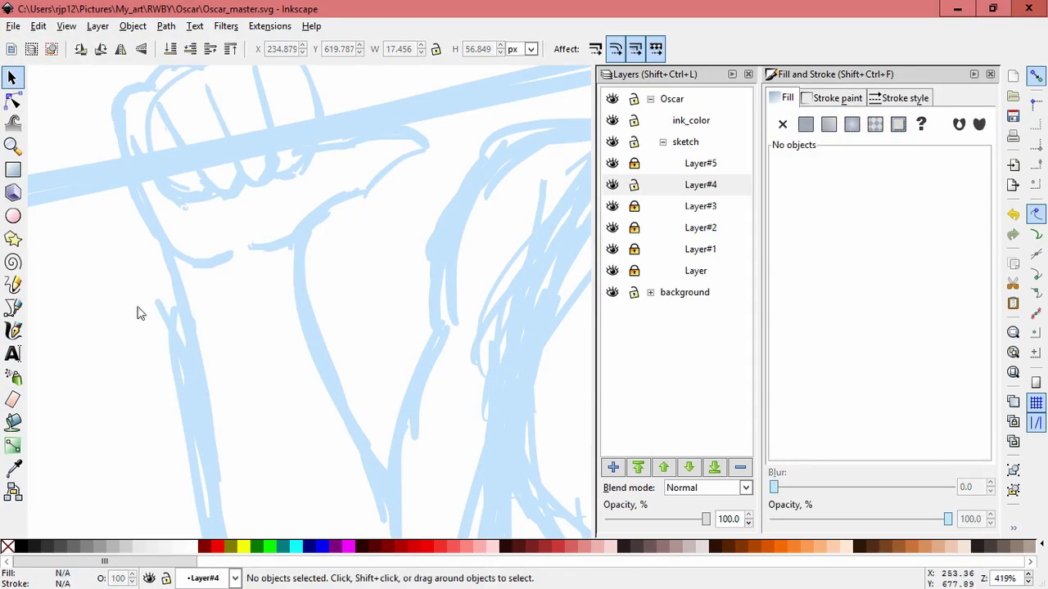
key("ctrl+z")
Move a wrist stroke up toward the fist
scroll(421, 294, "down", 3, "ctrl")
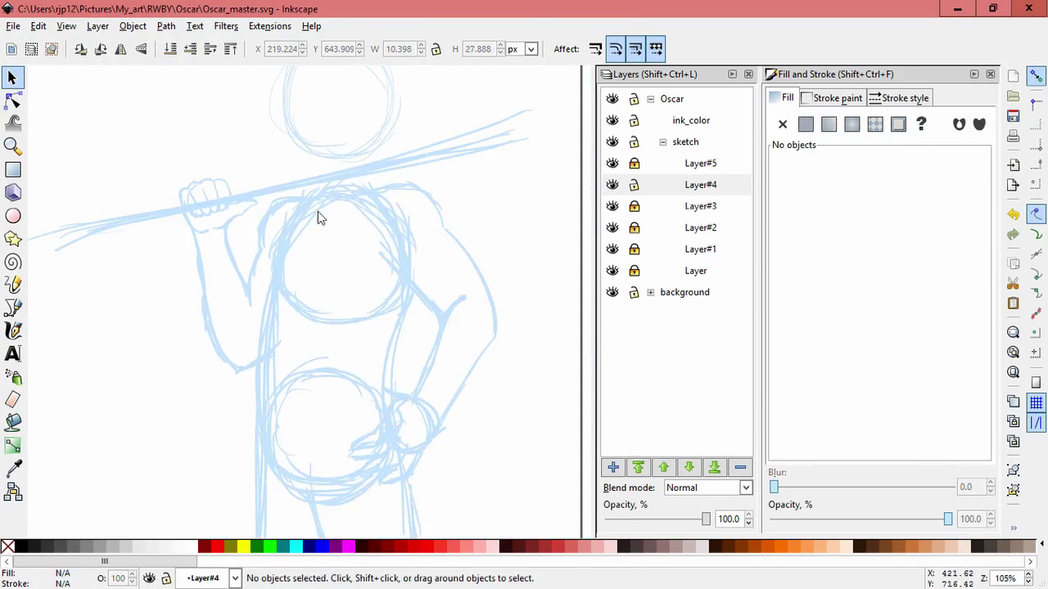
scroll(317, 217, "up", 3, "ctrl")
left_click(222, 211)
key("Escape")
mouse_move(386, 105)
left_mouse_down()
mouse_move(269, 397)
mouse_move(222, 384)
left_mouse_up()
left_click(191, 355)
left_click_drag(203, 341, 221, 311)
Nudge the small stroke beside the fist into place
left_click(297, 362)
left_click(243, 322)
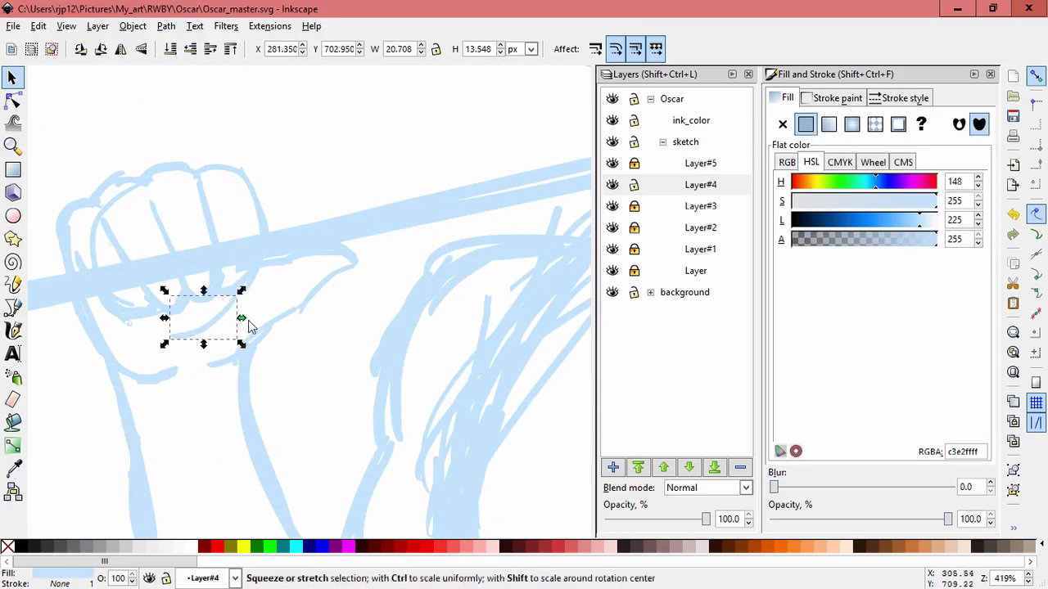
left_click(282, 331)
left_click_drag(278, 325, 259, 335)
key("Escape")
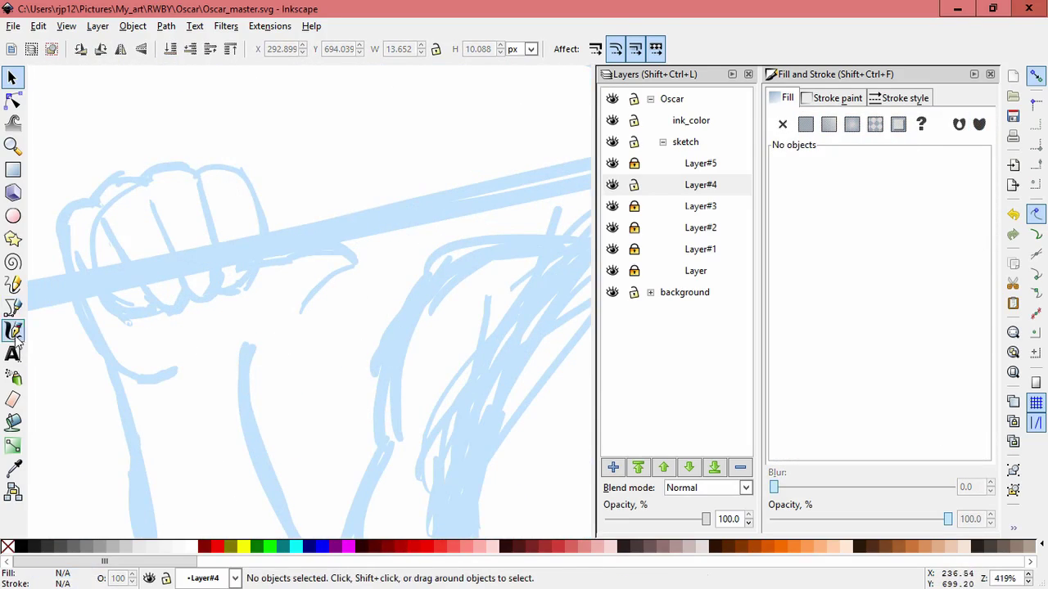
left_click(12, 329)
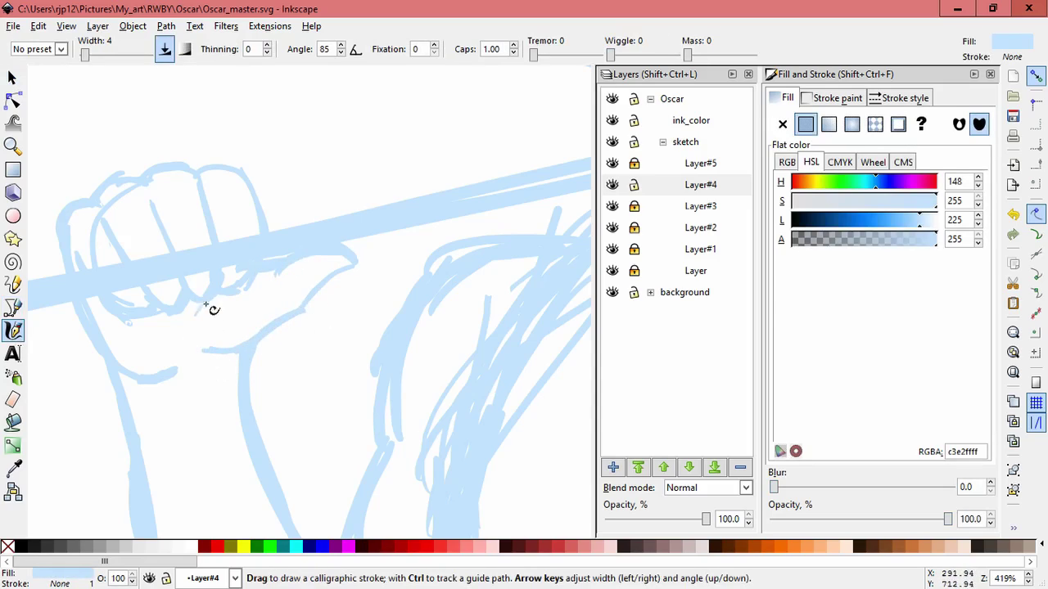
scroll(337, 326, "down", 3)
scroll(331, 315, "up", 2)
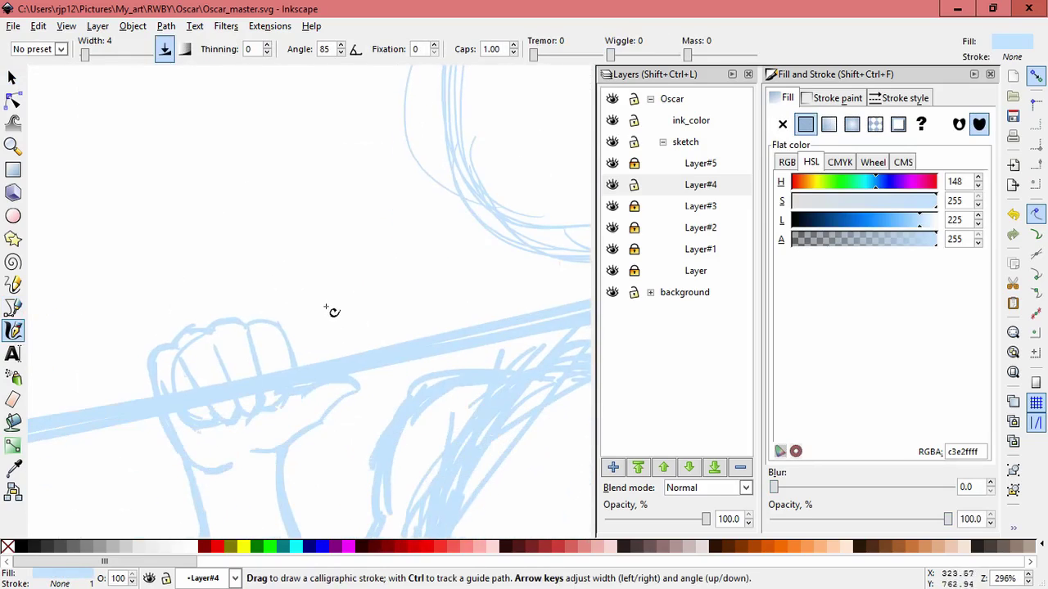
scroll(401, 282, "down", 4)
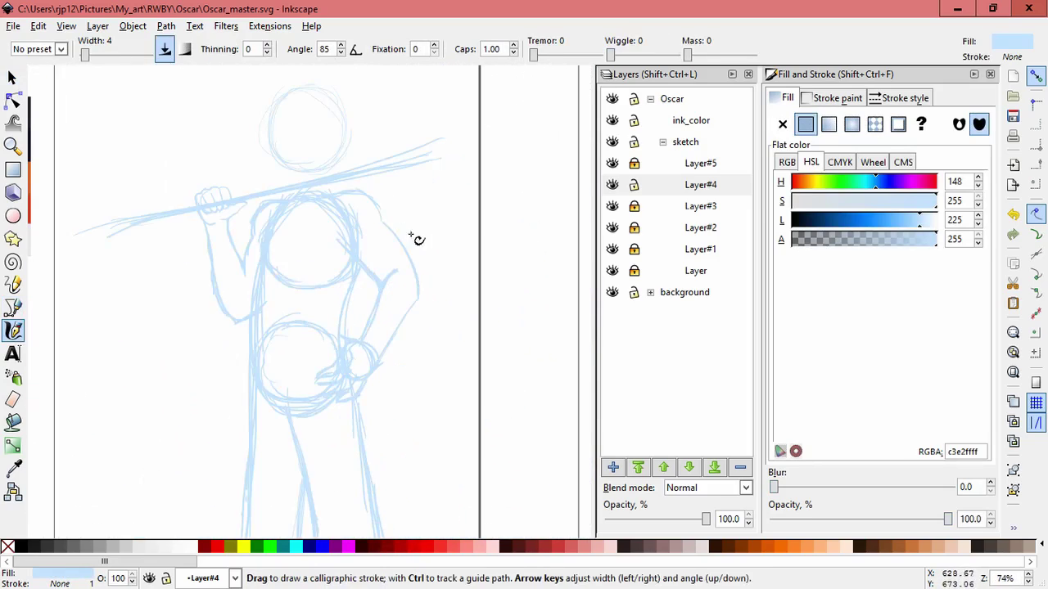
Lock Layer#4 and add a new layer named head above Layer#5
left_click(633, 192)
left_click(698, 167)
key("ctrl+shift+n")
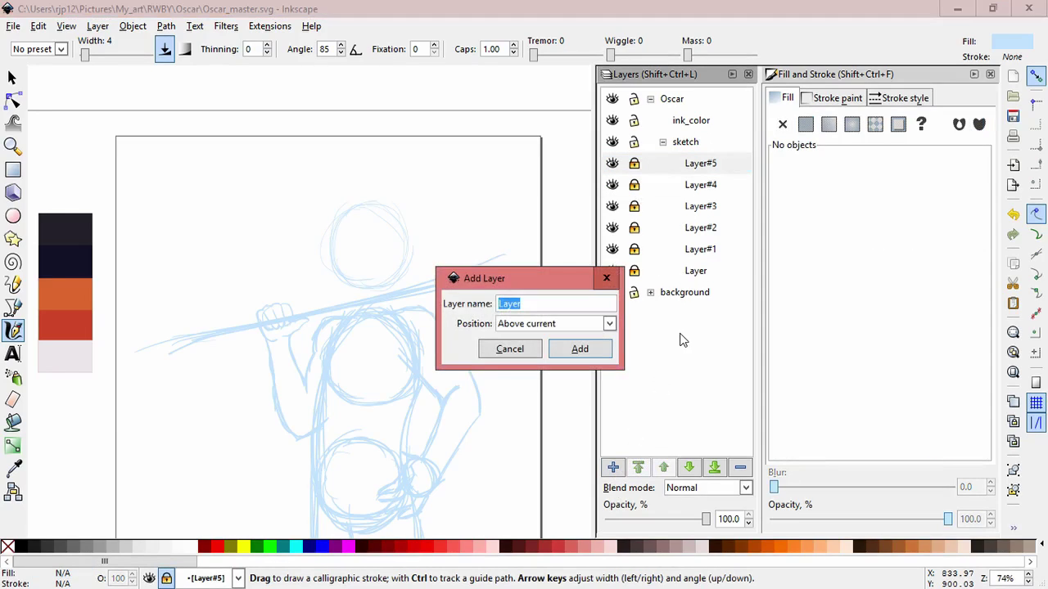
key("Return")
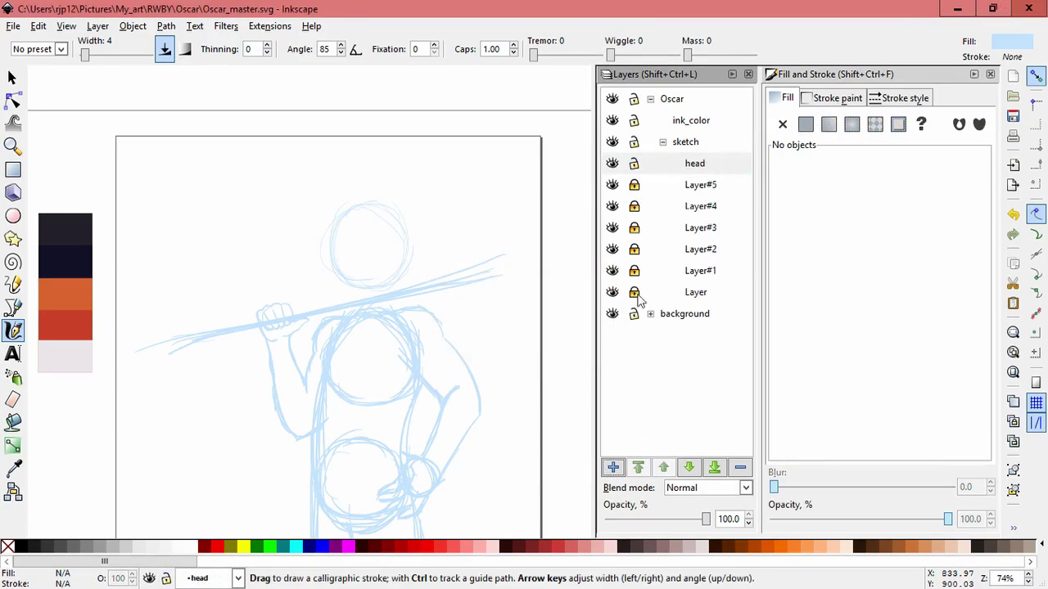
Move the head circle into a new sublayer Layer#6 under head with cut and Paste In Place
left_click(15, 77)
left_click(413, 239)
key("ctrl+x")
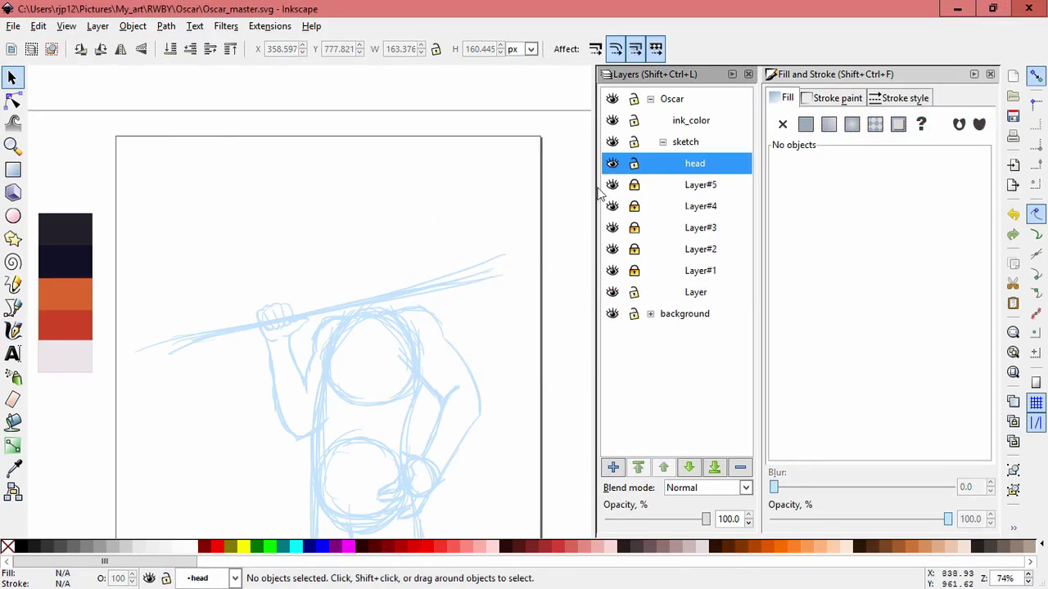
left_click(613, 467)
left_click(578, 350)
left_click(39, 26)
left_click(65, 161)
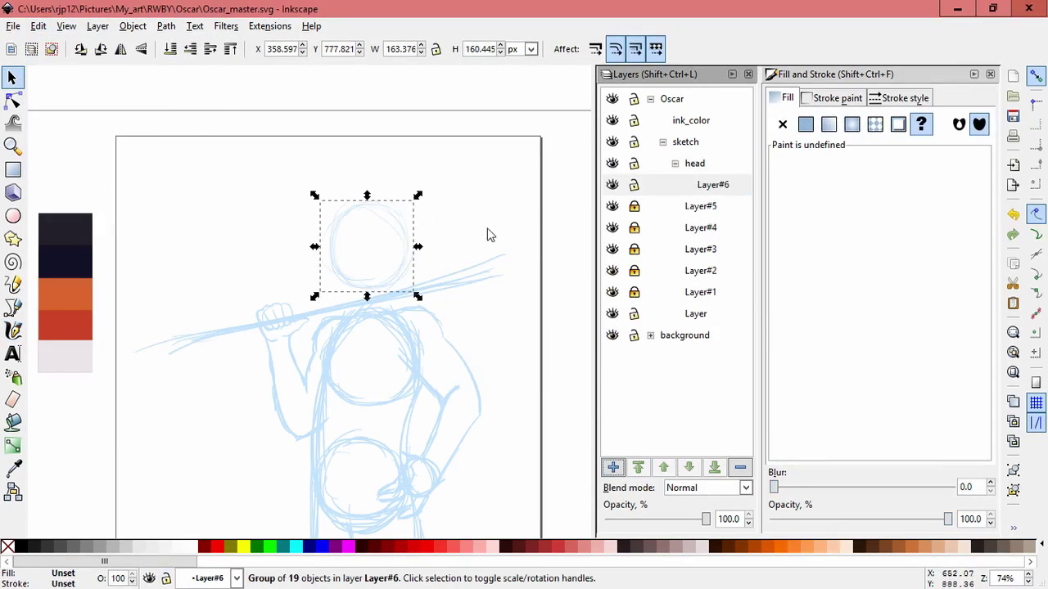
Add Layer#7, delete the layer named Layer, and make Layer#7 current for calligraphic drawing
left_click(613, 468)
key("Return")
left_click(695, 335)
left_click(740, 468)
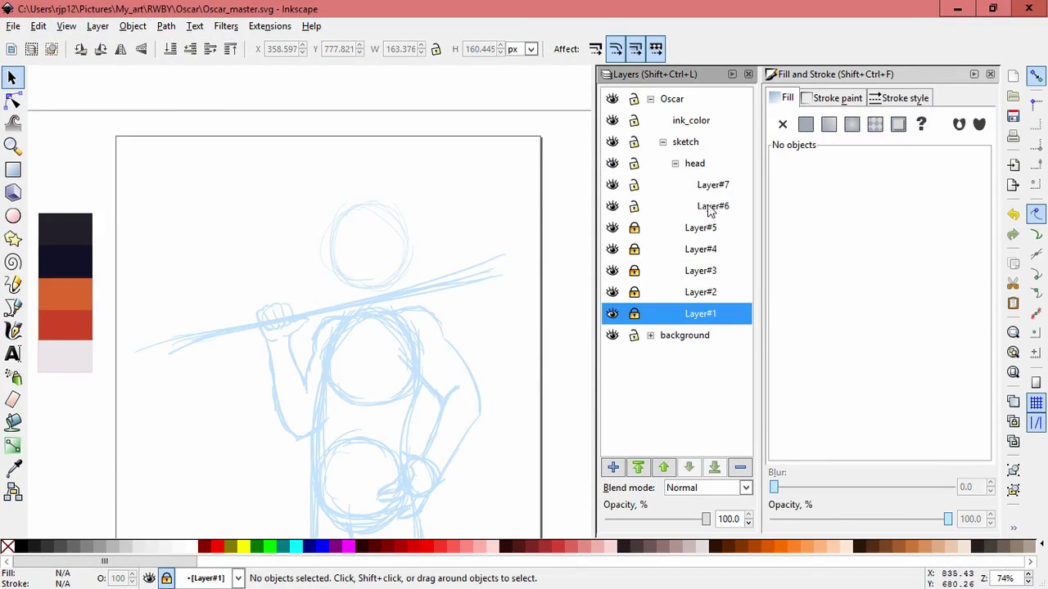
left_click(694, 188)
left_click(13, 330)
scroll(388, 175, "up", 3, "ctrl")
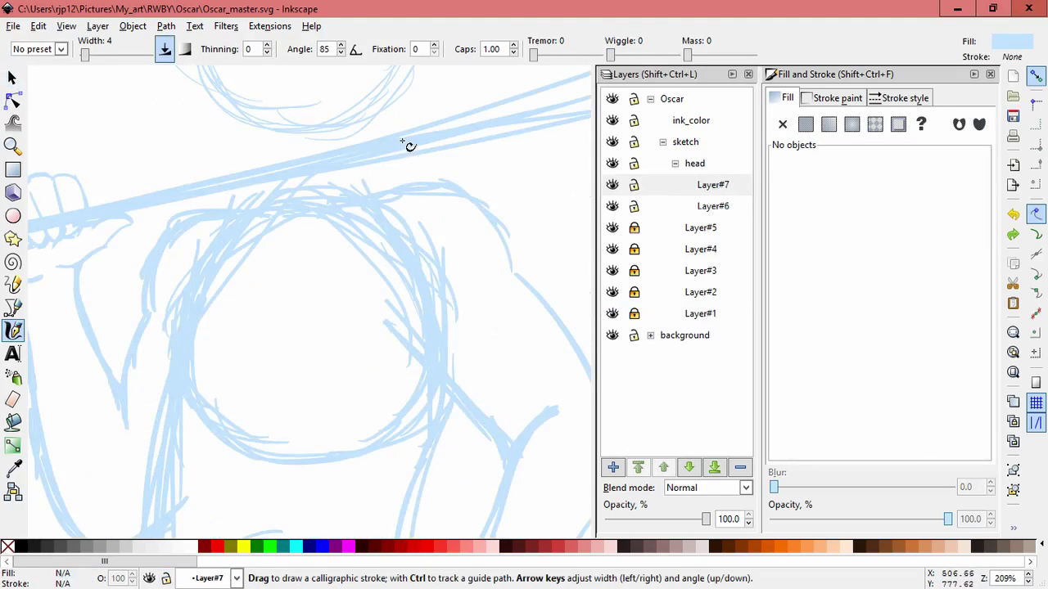
Retrace the head's lower-left outline with calligraphy strokes and rotate them slightly
scroll(406, 150, "up", 5)
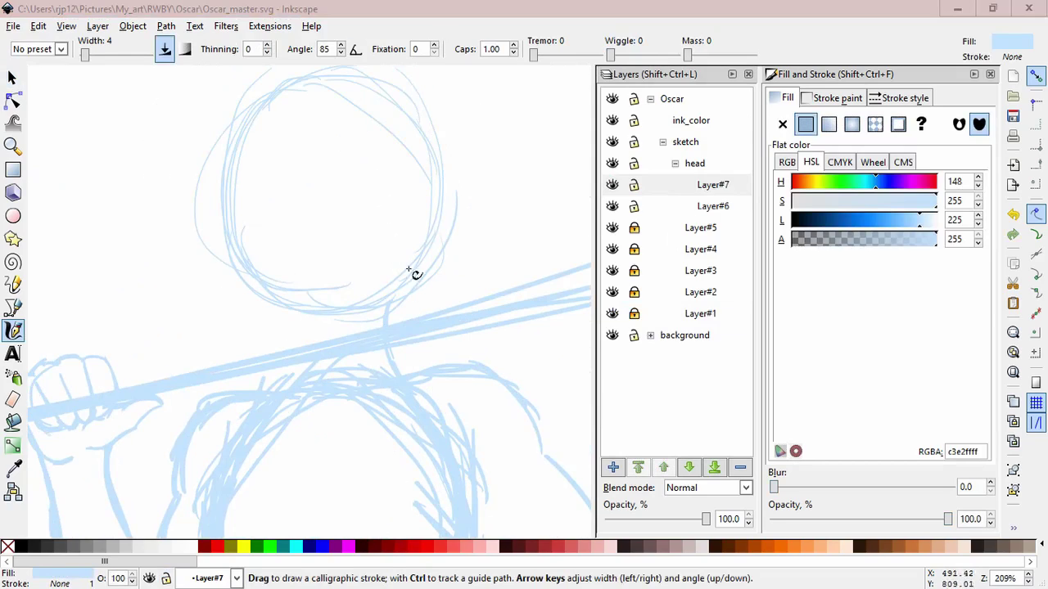
left_click(445, 205)
scroll(286, 194, "down", 1)
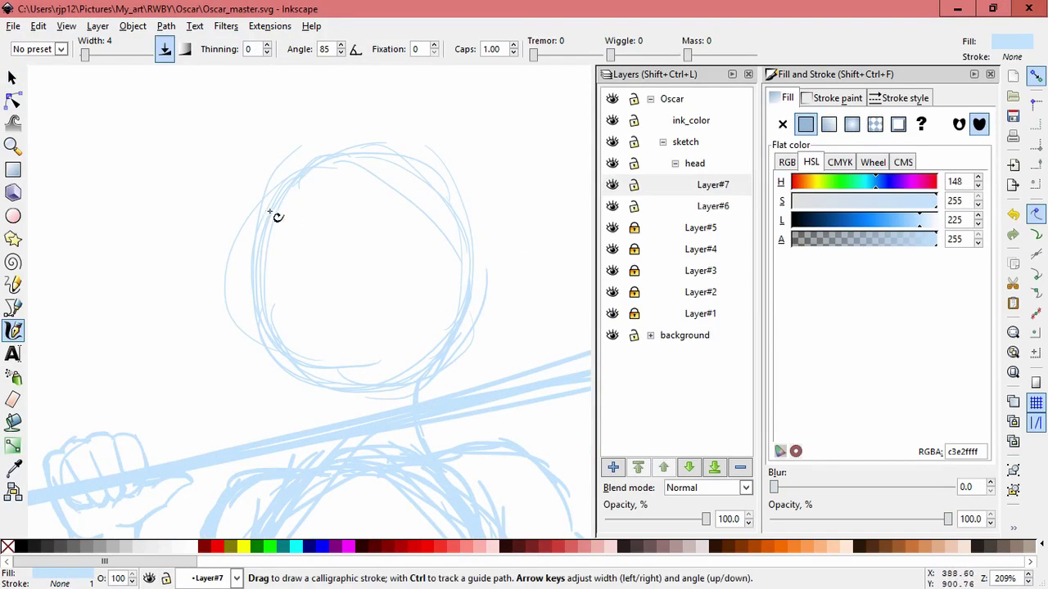
scroll(203, 210, "right", 2)
left_click_drag(187, 237, 219, 306)
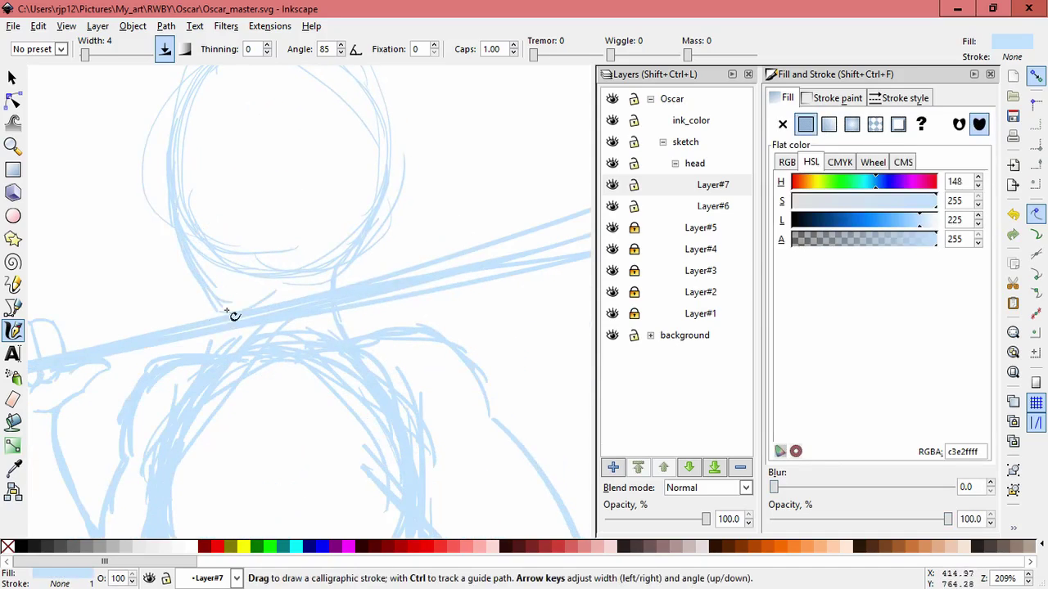
left_click_drag(190, 260, 214, 309)
key("space")
mouse_move(343, 194)
left_mouse_down()
mouse_move(318, 307)
mouse_move(302, 320)
left_mouse_up()
left_click(302, 320)
mouse_move(178, 469)
left_mouse_down()
mouse_move(187, 439)
mouse_move(237, 400)
left_mouse_up()
left_click(426, 356)
Redraw the head's right-side outline, undoing the stray upper-right strokes, then view the whole figure
scroll(109, 297, "down", 4)
key("c")
left_click_drag(242, 330, 260, 316)
scroll(354, 236, "up", 4)
mouse_move(194, 238)
left_mouse_down()
mouse_move(265, 129)
mouse_move(338, 131)
mouse_move(311, 122)
mouse_move(393, 210)
mouse_move(376, 177)
mouse_move(385, 197)
left_mouse_up()
key("ctrl+z")
key("ctrl+z")
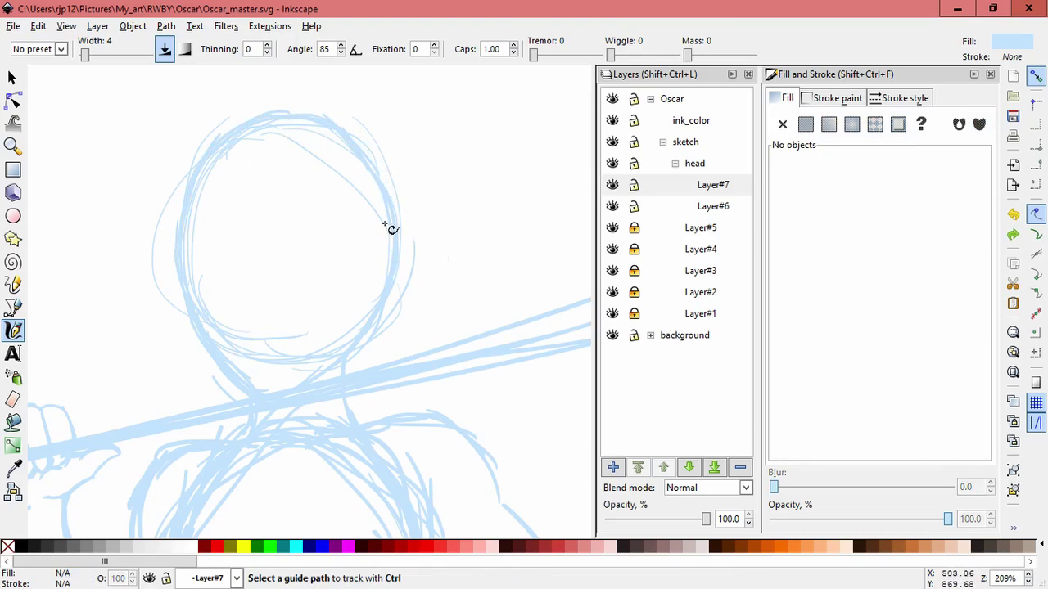
mouse_move(355, 146)
left_mouse_down()
mouse_move(395, 190)
mouse_move(400, 221)
left_mouse_up()
key("5")
left_click_drag(461, 280, 461, 239)
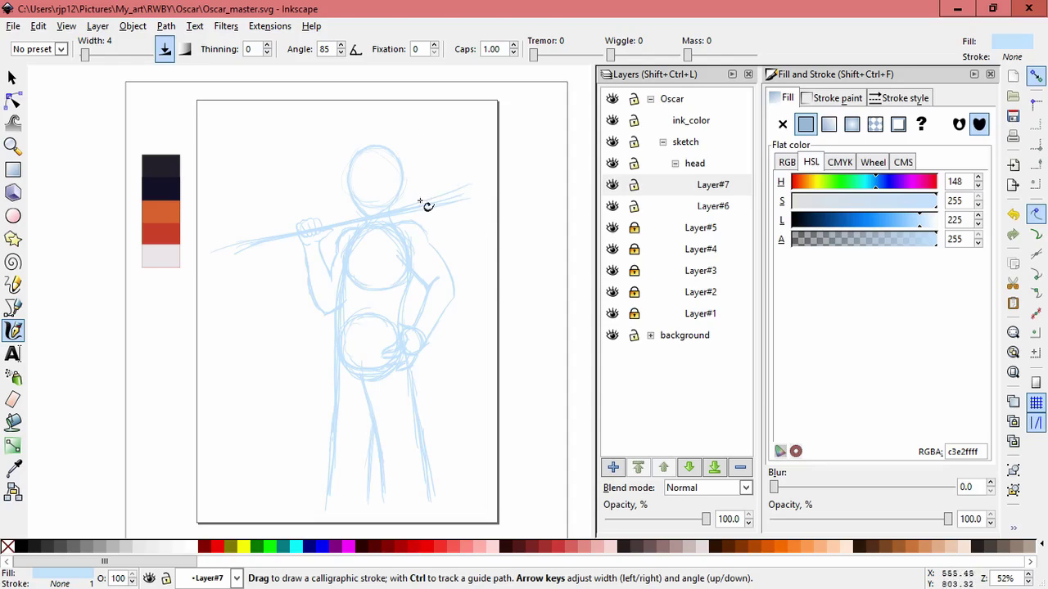
scroll(466, 230, "up", 3)
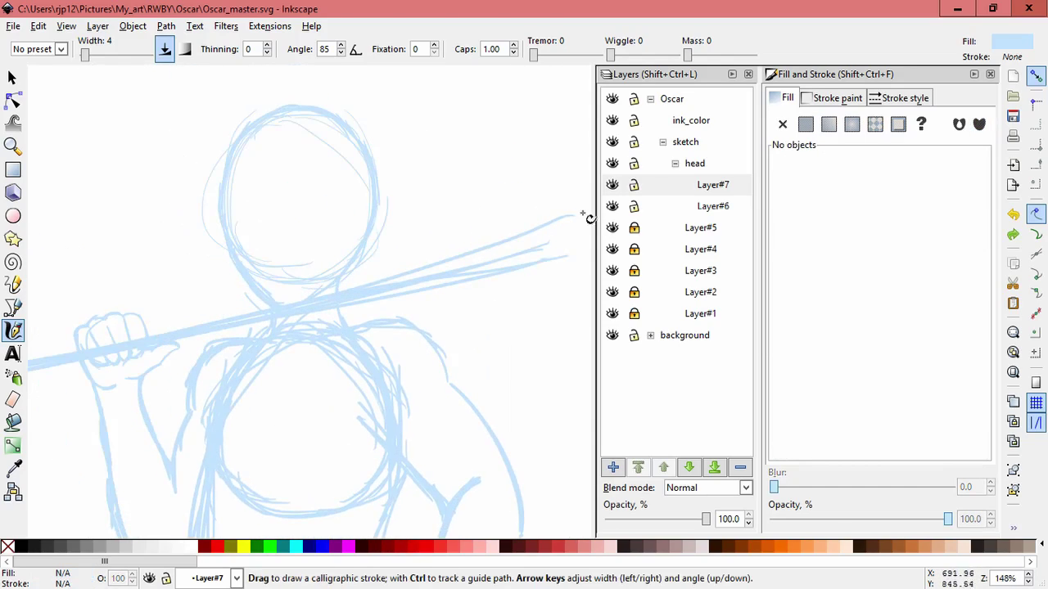
Lock Layer#6, add a new layer above Layer#7, and sketch a small ear hook
left_click(633, 207)
left_click(620, 185)
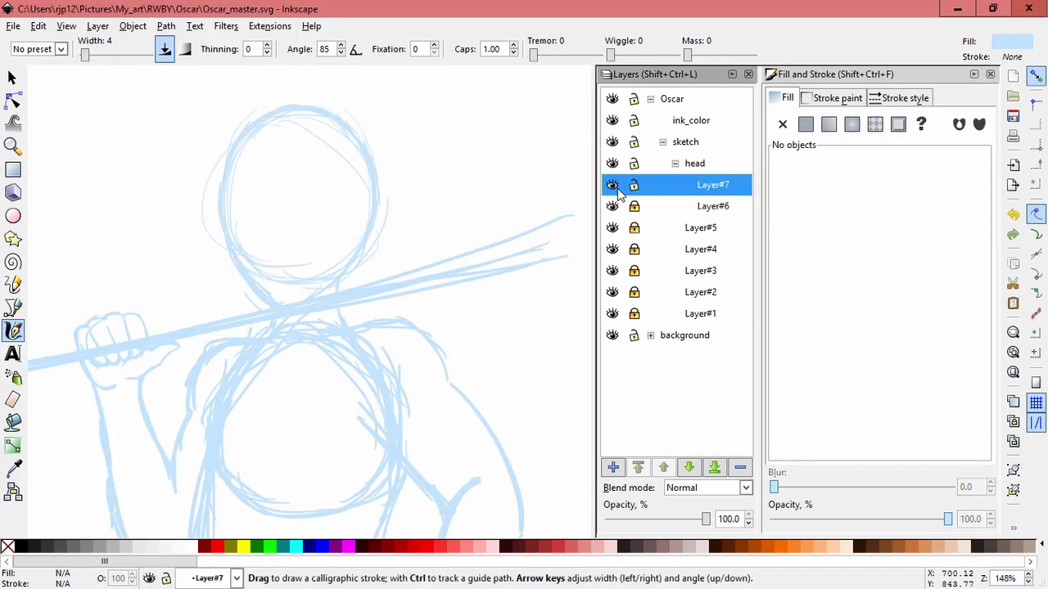
left_click(612, 467)
left_click(580, 349)
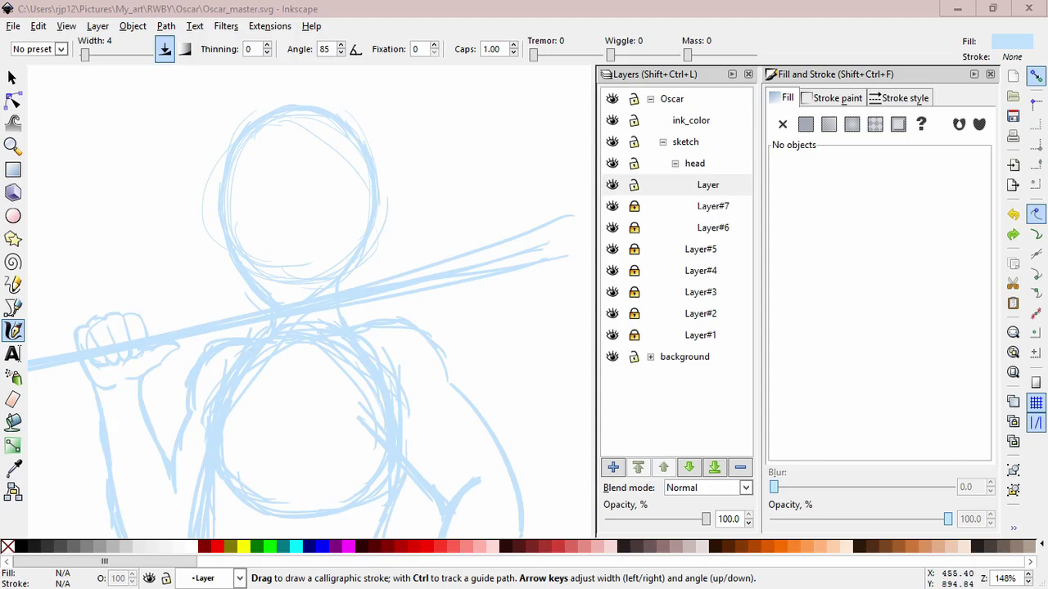
left_click(491, 218)
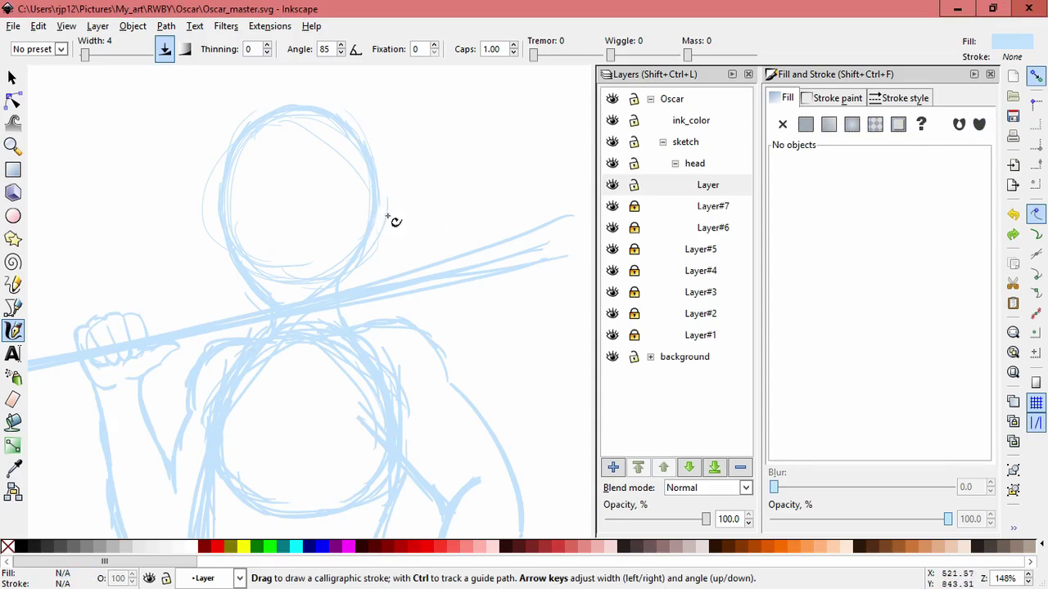
scroll(384, 211, "up", 2)
left_click_drag(311, 224, 345, 211)
mouse_move(323, 291)
left_mouse_down()
mouse_move(375, 239)
mouse_move(329, 312)
left_mouse_up()
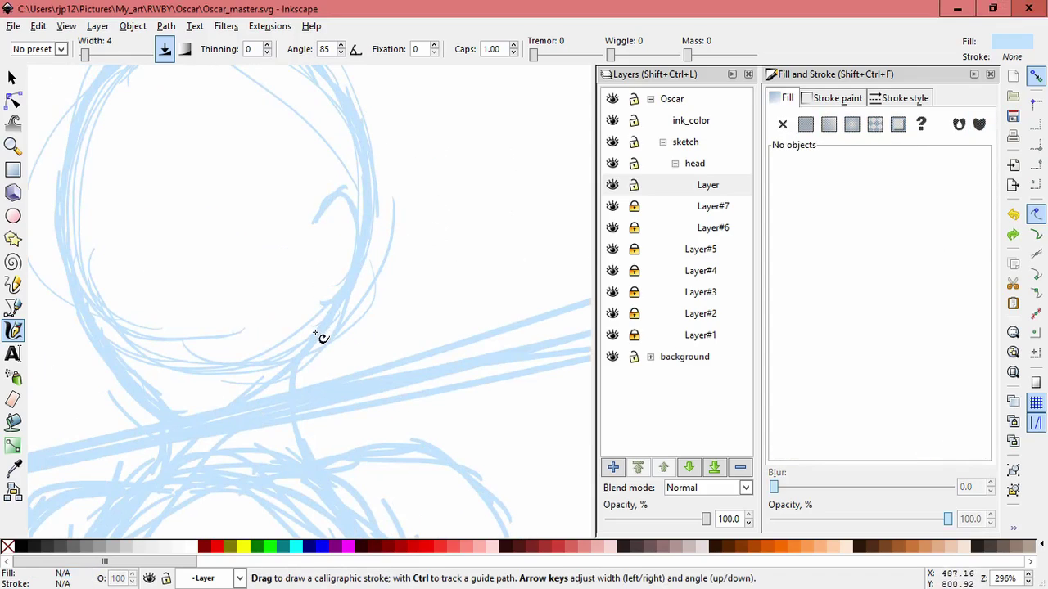
Stretch the ear strokes wider, darken them to Lightness 206, and shift them right
key("s")
left_click_drag(300, 162, 424, 337)
left_click_drag(370, 246, 376, 252)
left_click_drag(918, 219, 909, 220)
left_click_drag(366, 219, 374, 220)
key("Escape")
left_click(428, 104)
left_click(433, 152)
key("Escape")
Add a short ear stroke, then create a new layer for the hair
key("c")
key("z")
key("c")
mouse_move(520, 177)
left_mouse_down()
mouse_move(545, 213)
mouse_move(524, 230)
left_mouse_up()
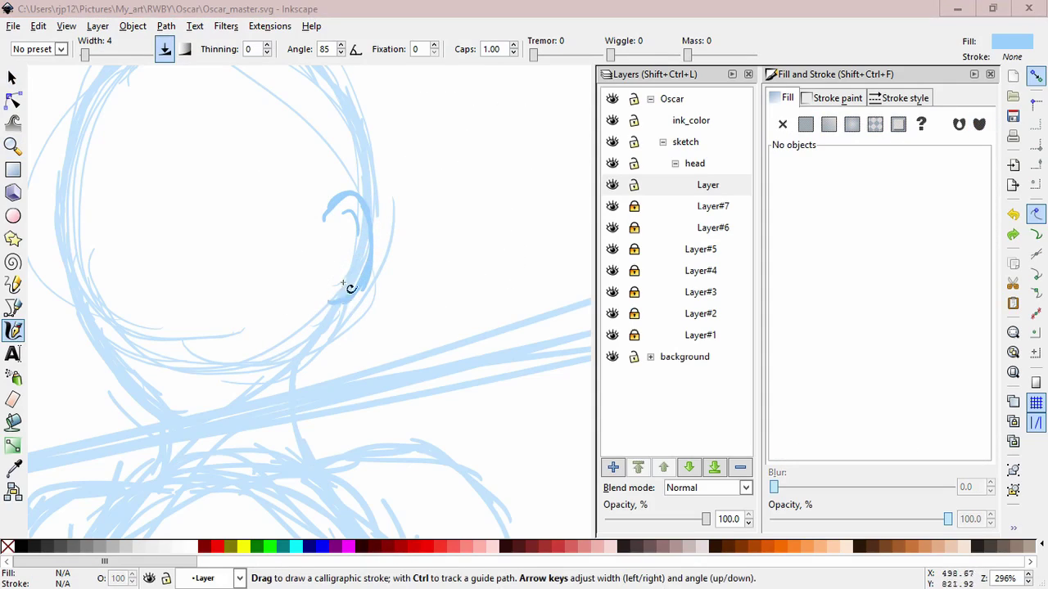
key("ctrl")
key("Escape")
left_click_drag(477, 220, 527, 297)
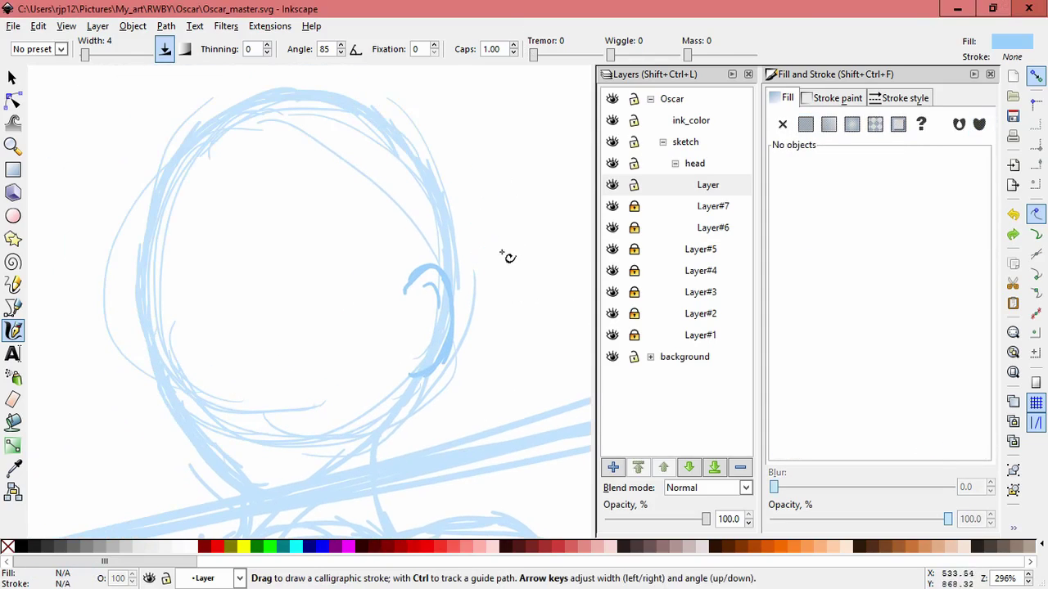
left_click(613, 467)
key("Return")
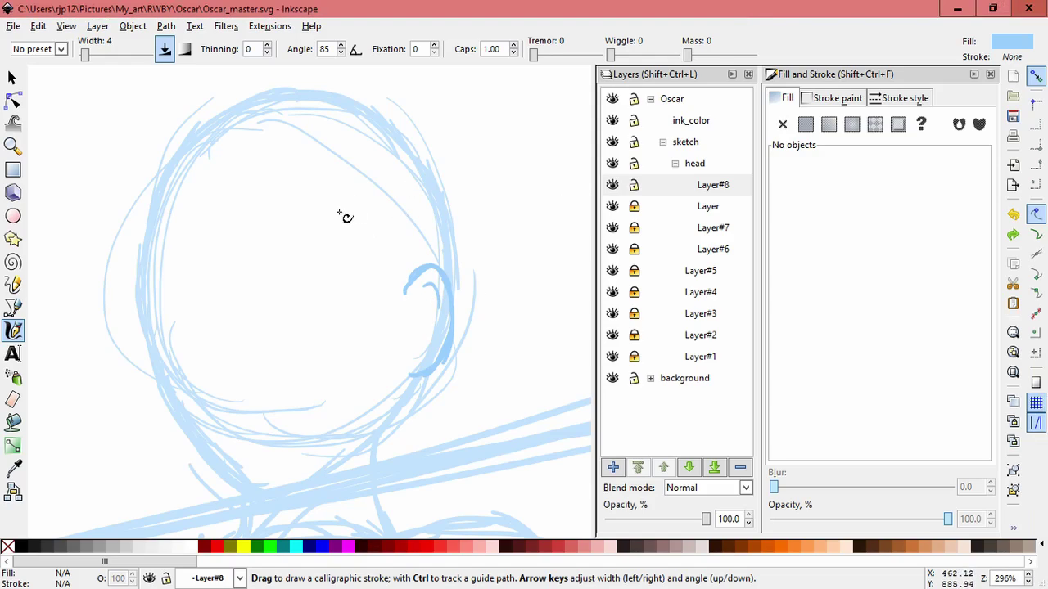
Draw strokes beside the ear, a hair arc over the head, and a strand down its right side
left_click_drag(374, 250, 391, 334)
mouse_move(403, 258)
left_mouse_down()
mouse_move(398, 374)
mouse_move(398, 364)
left_mouse_up()
left_click_drag(397, 431, 366, 466)
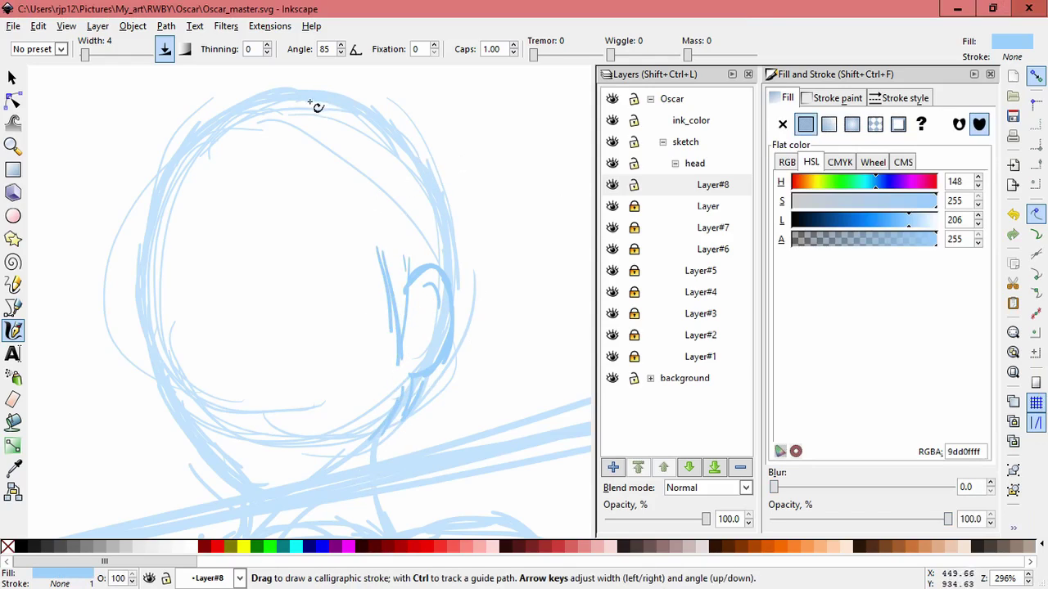
key("space")
left_click_drag(334, 89, 388, 157)
mouse_move(319, 125)
left_mouse_down()
mouse_move(344, 122)
mouse_move(394, 154)
left_mouse_up()
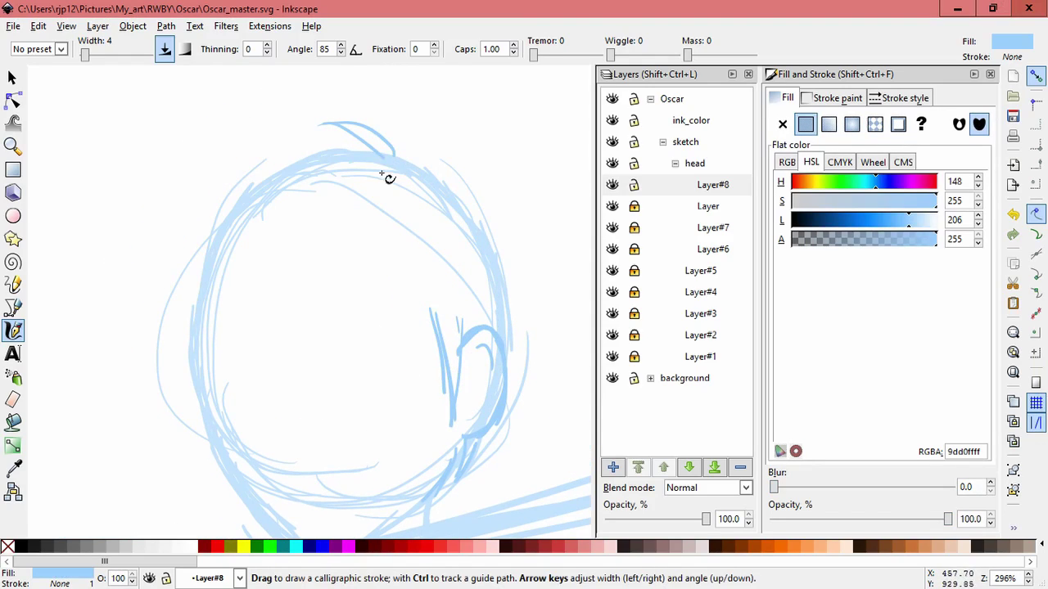
key("space")
left_click_drag(484, 227, 367, 192)
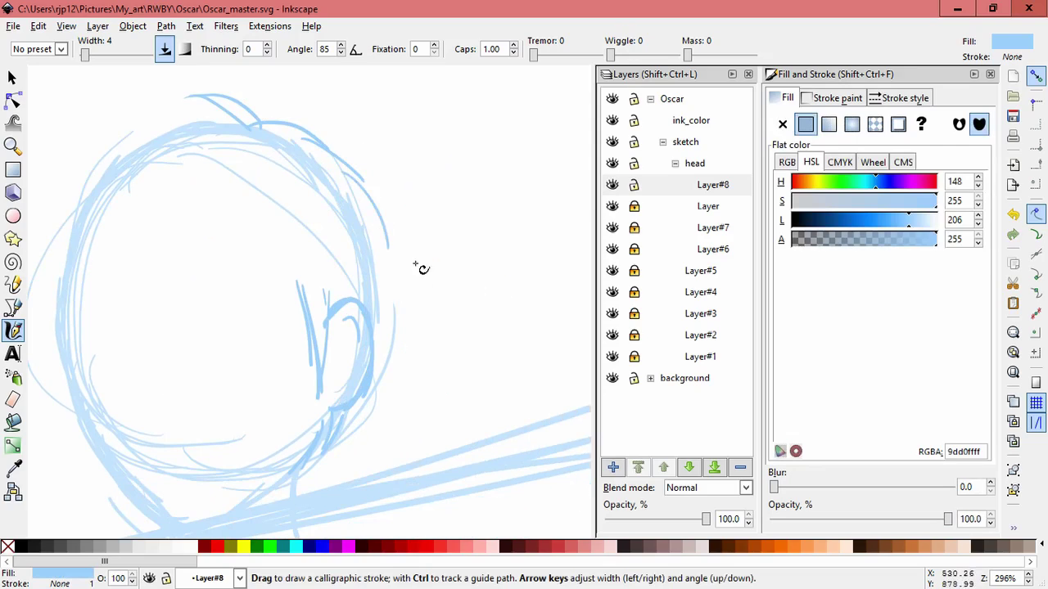
scroll(422, 269, "down", 2)
scroll(421, 269, "left", 1)
mouse_move(413, 302)
left_mouse_down()
mouse_move(370, 404)
mouse_move(329, 436)
left_mouse_up()
Add hair strands inside the head, one toward the top and one along the left edge
scroll(339, 285, "up", 3)
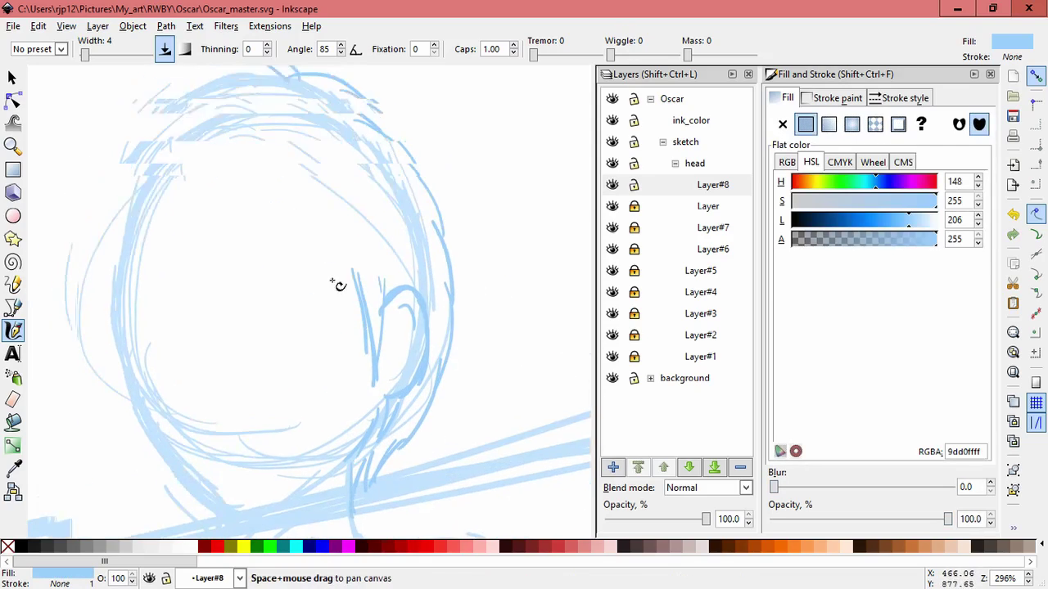
scroll(339, 285, "left", 1)
left_click_drag(303, 235, 338, 354)
left_click_drag(368, 268, 340, 354)
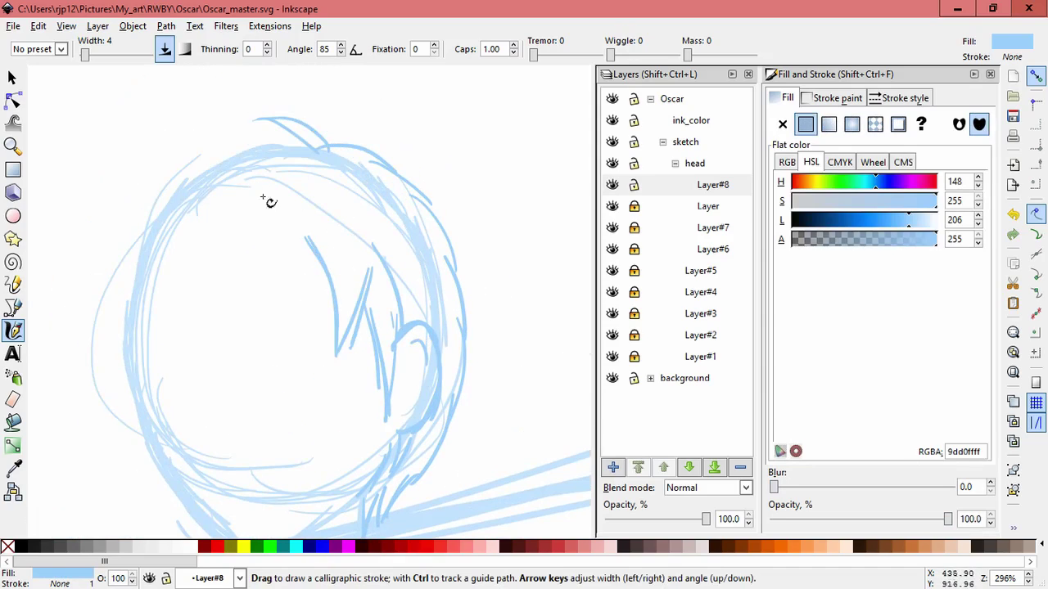
mouse_move(260, 199)
left_mouse_down()
mouse_move(293, 146)
mouse_move(252, 153)
mouse_move(228, 133)
mouse_move(174, 162)
mouse_move(203, 131)
left_mouse_up()
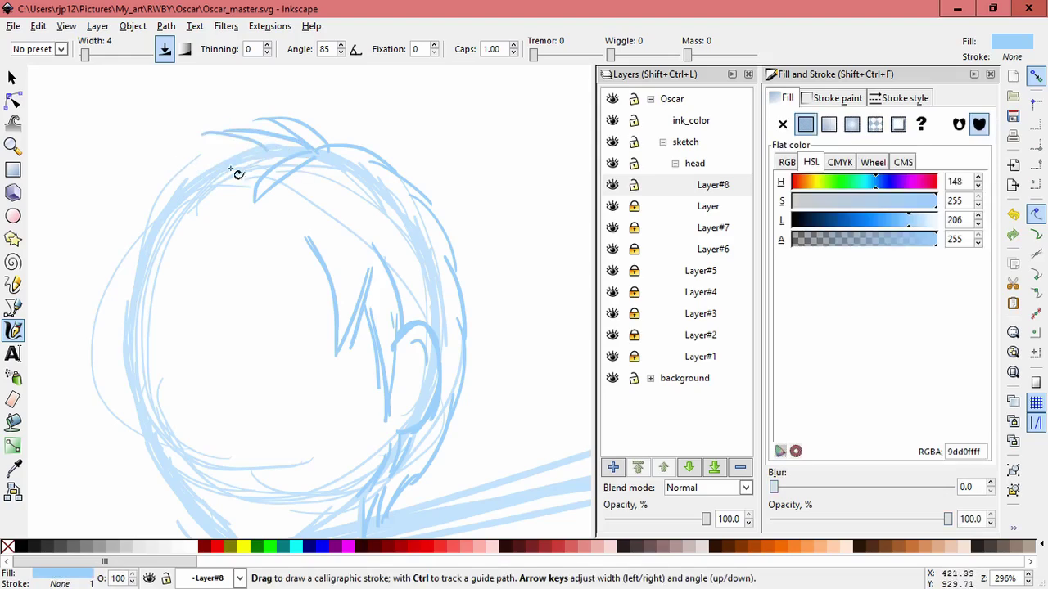
left_click_drag(170, 194, 129, 319)
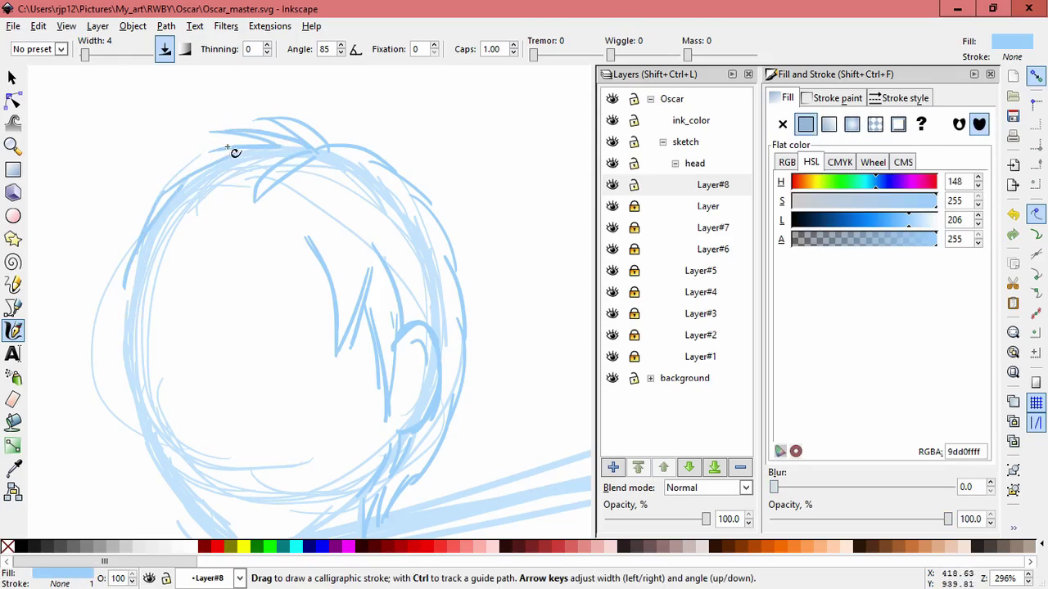
left_click_drag(284, 219, 296, 299)
left_click_drag(329, 214, 303, 339)
Redo the last strand and add fringe locks, including a V-shaped lock, down the left side
key("ctrl+z")
left_click_drag(327, 213, 301, 321)
mouse_move(291, 238)
left_mouse_down()
mouse_move(300, 347)
mouse_move(237, 347)
left_mouse_up()
mouse_move(230, 250)
left_mouse_down()
mouse_move(226, 301)
mouse_move(237, 347)
left_mouse_up()
left_click_drag(201, 238, 172, 329)
left_click_drag(151, 246, 131, 368)
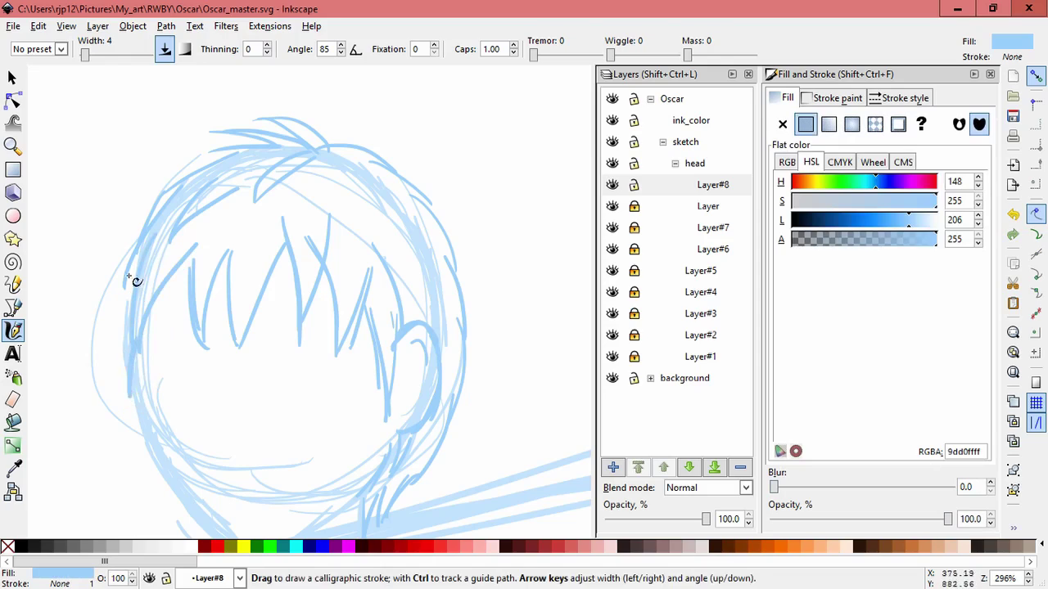
Hide the hair layer Layer#8 and add a new layer for the face
scroll(164, 270, "down", 2)
scroll(163, 270, "right", 3)
left_click(615, 186)
left_click(613, 467)
left_click(564, 350)
scroll(431, 283, "up", 1)
scroll(431, 284, "left", 5)
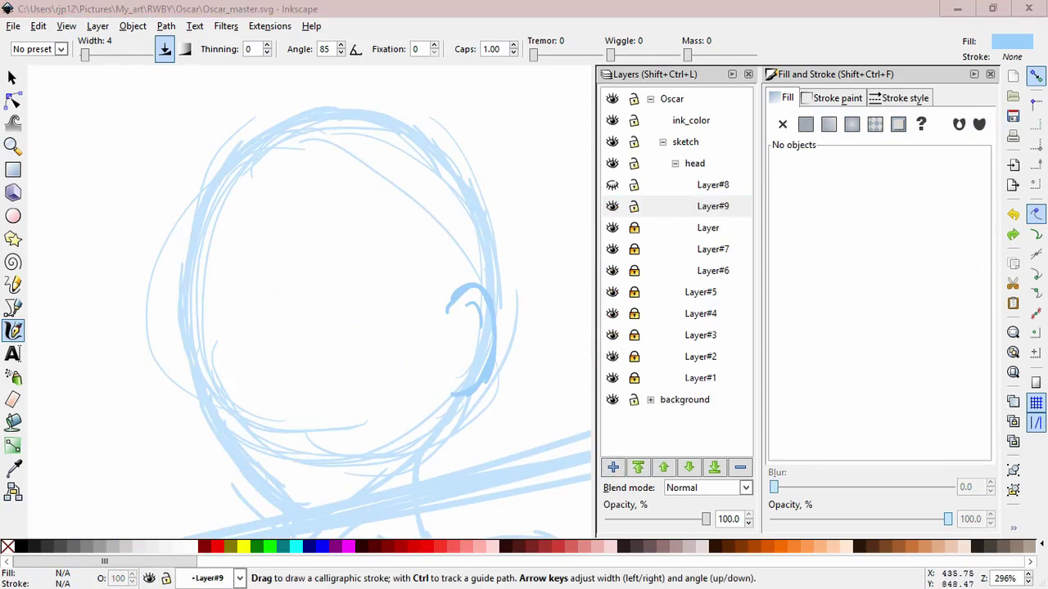
Draw eyebrow strokes across the face, including the left eyebrow arc
mouse_move(301, 318)
left_mouse_down()
mouse_move(386, 297)
mouse_move(363, 305)
mouse_move(388, 317)
mouse_move(310, 316)
mouse_move(369, 305)
mouse_move(384, 323)
mouse_move(332, 301)
mouse_move(235, 360)
left_mouse_up()
scroll(303, 392, "up", 1)
mouse_move(243, 286)
left_mouse_down()
mouse_move(202, 260)
mouse_move(171, 297)
left_mouse_up()
key("space")
mouse_move(58, 192)
left_mouse_down()
mouse_move(161, 281)
mouse_move(197, 264)
left_mouse_up()
left_click(145, 257)
key("Escape")
scroll(290, 233, "down", 1)
key("c")
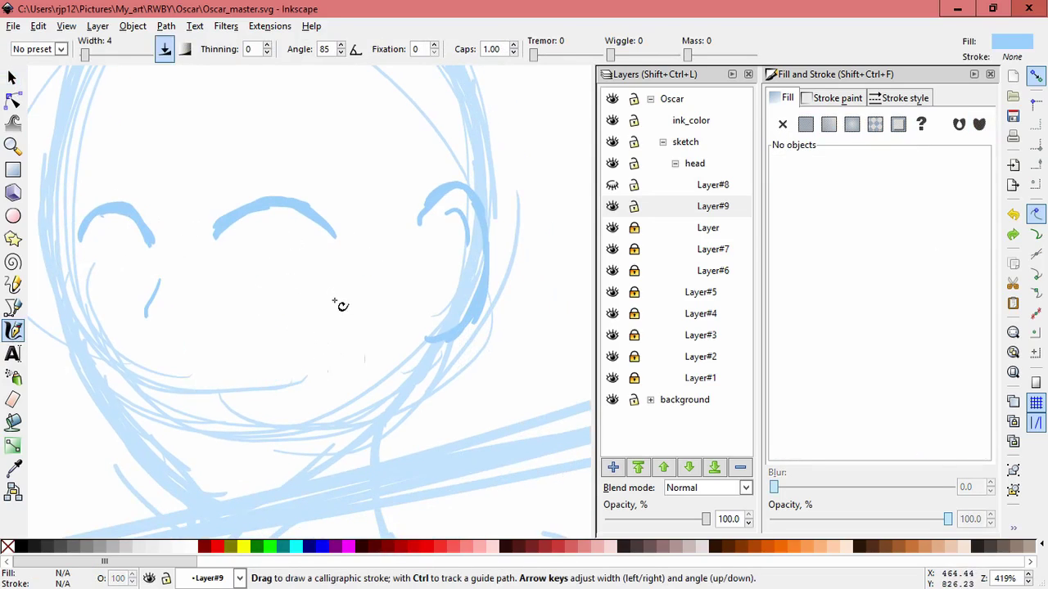
Add Layer#10 and draw the right eye's round outline, redoing stray strokes
left_click(612, 467)
left_click(578, 348)
scroll(311, 270, "up", 1)
mouse_move(210, 204)
left_mouse_down()
mouse_move(227, 269)
mouse_move(270, 280)
left_mouse_up()
mouse_move(303, 195)
left_mouse_down()
mouse_move(290, 264)
mouse_move(299, 269)
left_mouse_up()
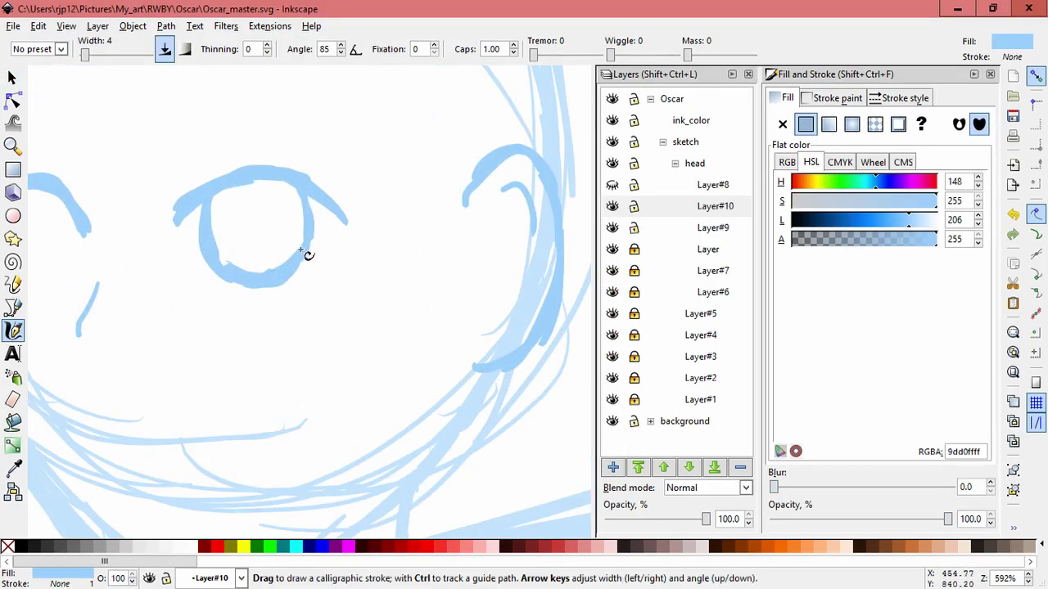
key("ctrl+z")
key("ctrl+z")
key("ctrl+z")
key("ctrl+z")
mouse_move(208, 206)
left_mouse_down()
mouse_move(252, 289)
mouse_move(311, 240)
left_mouse_up()
key("ctrl+z")
mouse_move(329, 200)
left_mouse_down()
mouse_move(314, 245)
mouse_move(260, 291)
left_mouse_up()
key("Escape")
Draw the left eye's round outline
scroll(123, 311, "up", 1)
scroll(123, 311, "left", 3)
mouse_move(105, 237)
left_mouse_down()
mouse_move(105, 301)
mouse_move(124, 328)
mouse_move(164, 320)
left_mouse_up()
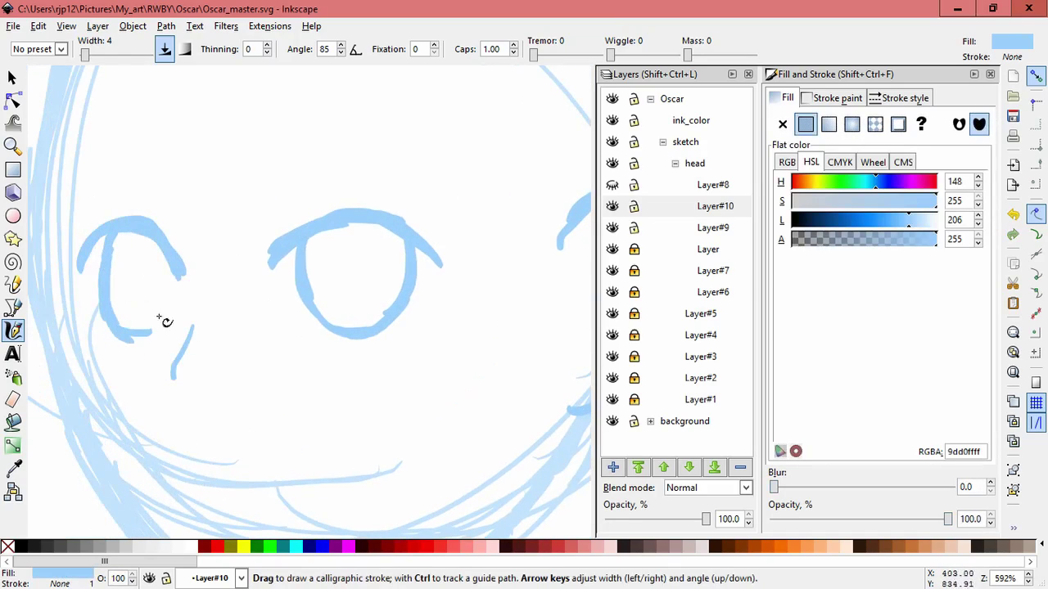
left_click_drag(178, 270, 141, 339)
scroll(182, 210, "down", 1)
Lock Layer#9, then move the left eye strokes and shrink them to about 84%
key("space")
left_click_drag(217, 327, 110, 171)
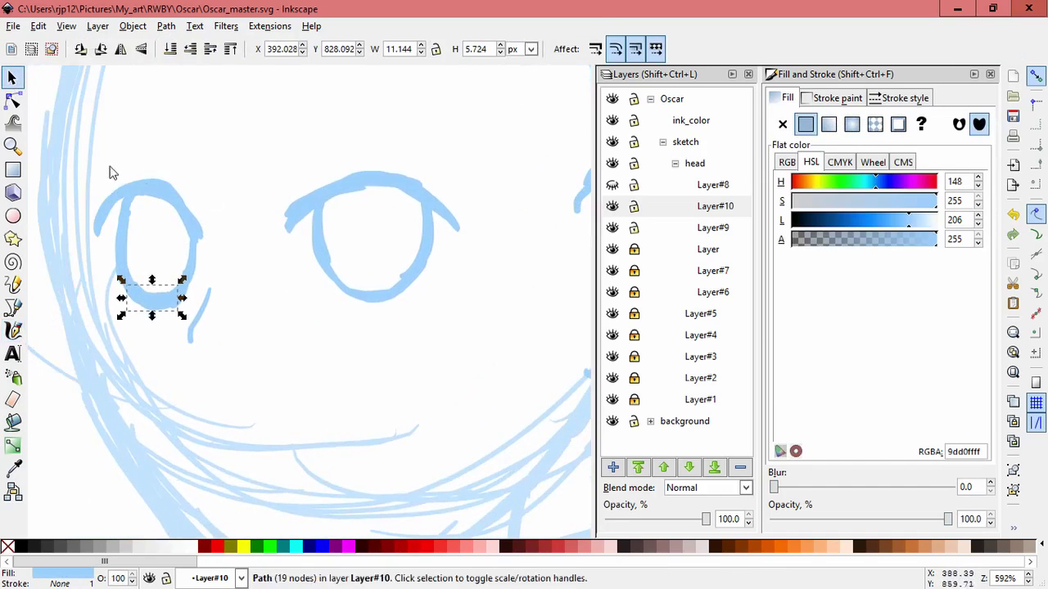
left_click(633, 228)
left_click_drag(79, 134, 205, 327)
mouse_move(176, 295)
left_mouse_down()
mouse_move(199, 276)
mouse_move(139, 318)
mouse_move(129, 300)
mouse_move(109, 327)
mouse_move(122, 308)
left_mouse_up()
left_click_drag(188, 266, 183, 274)
key("Escape")
Add a new Layer#11 above Layer#10
scroll(454, 303, "right", 1)
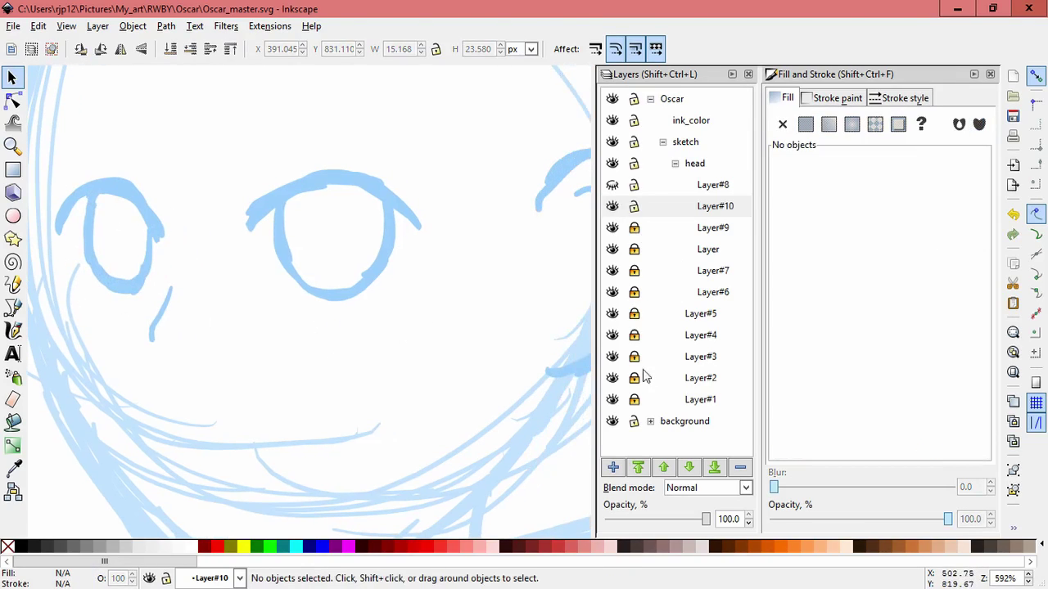
left_click(647, 209)
key("ctrl+shift+n")
key("Return")
Draw oval irises in both eyes with the Calligraphy tool and scribble shading inside them
key("c")
mouse_move(312, 193)
left_mouse_down()
mouse_move(290, 221)
mouse_move(344, 215)
mouse_move(346, 250)
left_mouse_up()
key("ctrl+z")
mouse_move(325, 209)
left_mouse_down()
mouse_move(334, 206)
mouse_move(352, 257)
mouse_move(333, 270)
left_mouse_up()
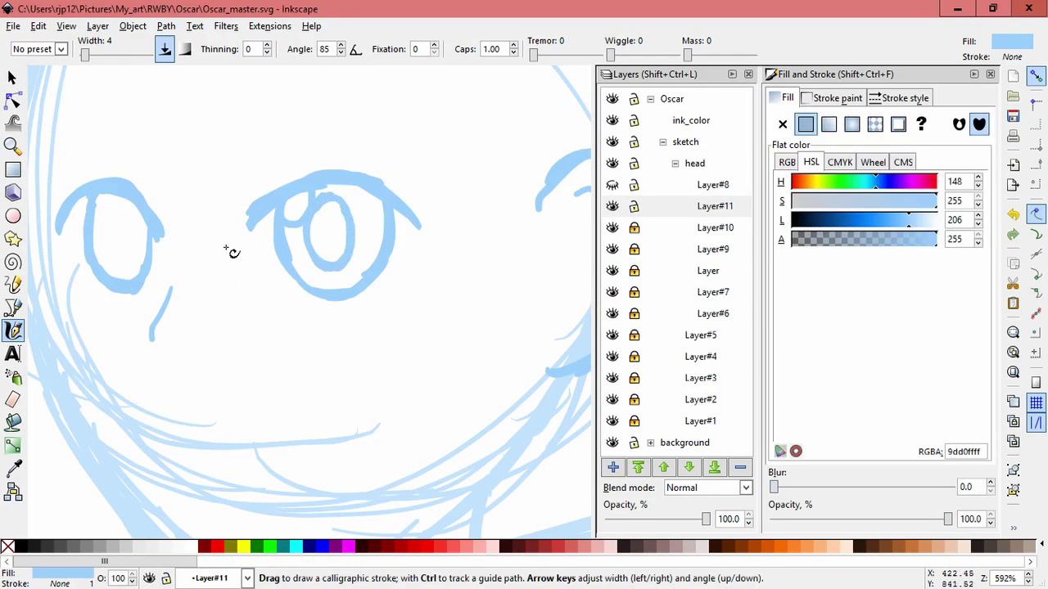
scroll(225, 247, "up", 1)
scroll(225, 247, "left", 1)
mouse_move(131, 237)
left_mouse_down()
mouse_move(148, 218)
mouse_move(155, 285)
left_mouse_up()
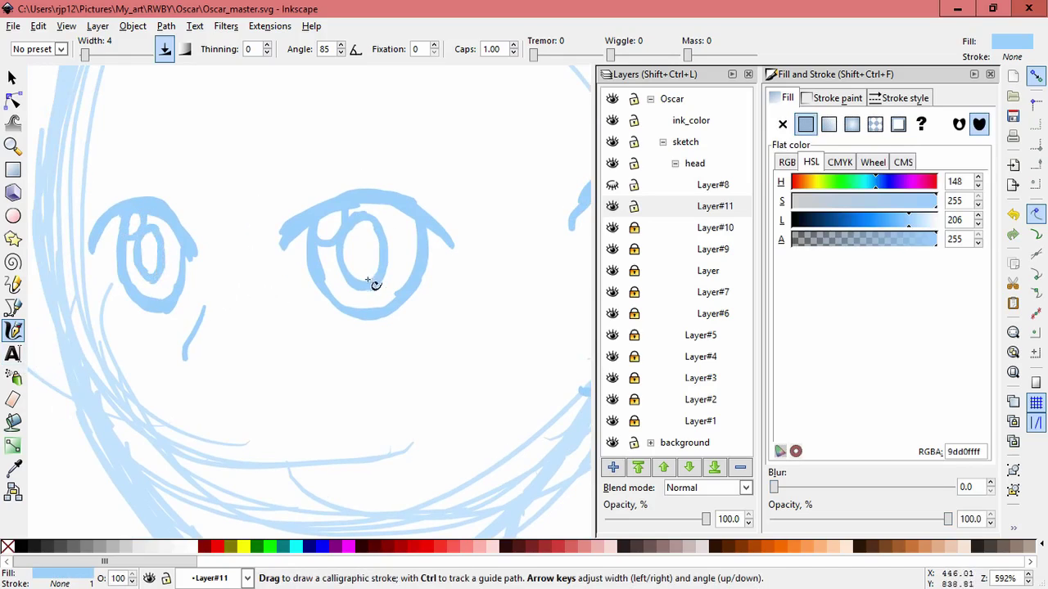
scroll(421, 274, "down", 2)
scroll(368, 351, "up", 1)
scroll(336, 354, "up", 1)
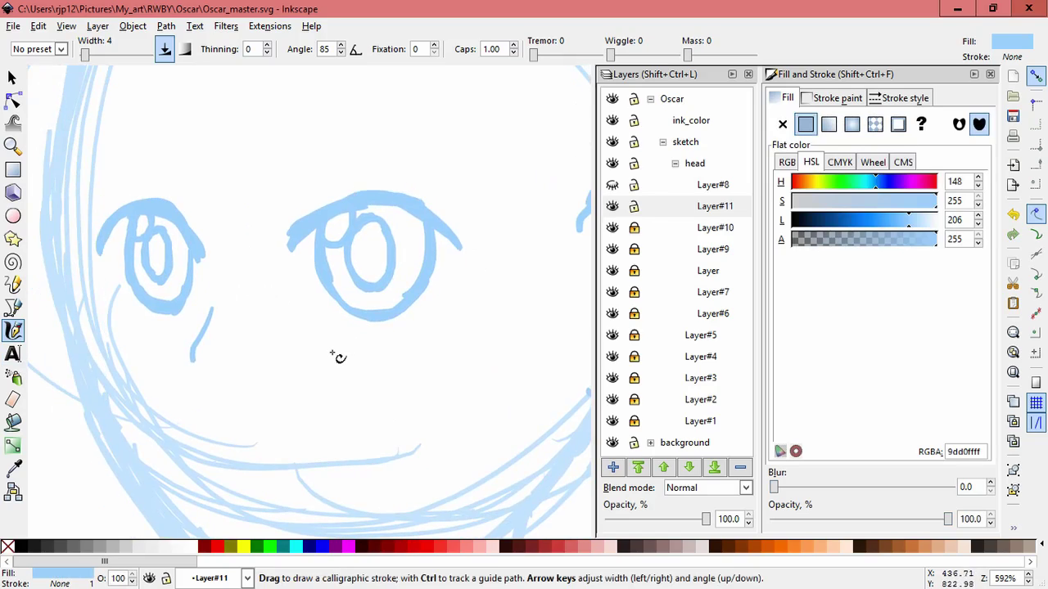
mouse_move(364, 223)
left_mouse_down()
mouse_move(365, 278)
mouse_move(376, 278)
left_mouse_up()
left_click_drag(158, 237, 160, 274)
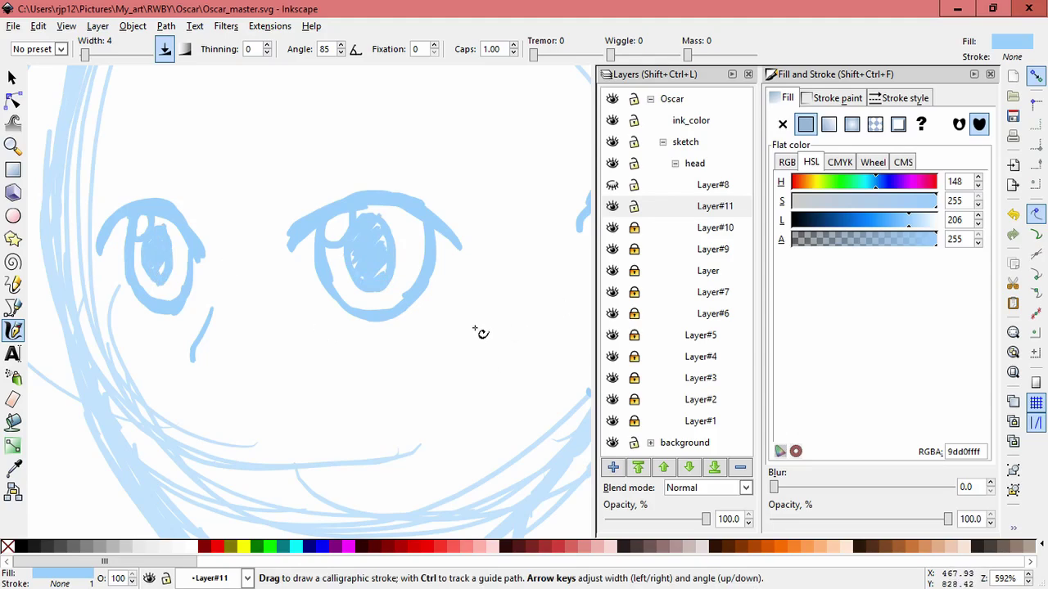
Redraw the smile below the eyes, shrink it slightly, and add Layer#12 to the head group
left_click_drag(478, 331, 430, 290)
key("Escape")
mouse_move(179, 376)
left_mouse_down()
mouse_move(168, 368)
mouse_move(336, 378)
left_mouse_up()
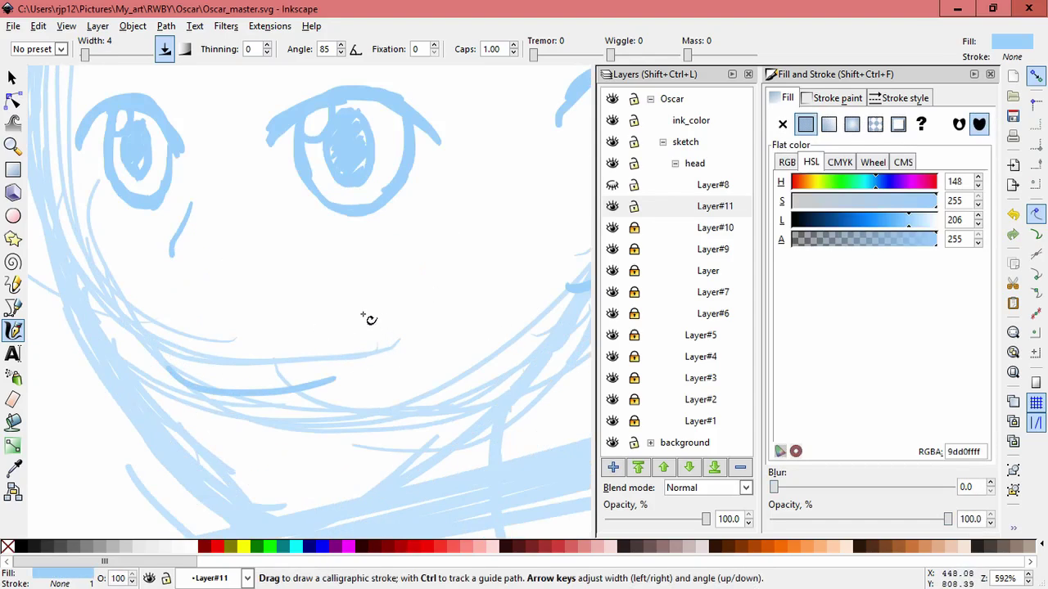
key("ctrl+z")
left_click_drag(164, 374, 344, 366)
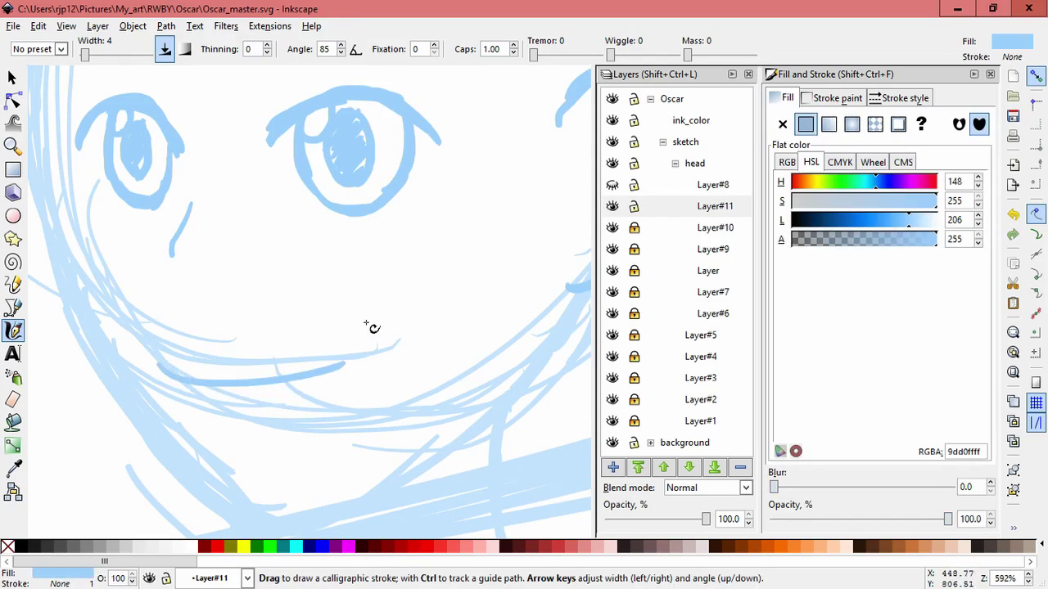
scroll(325, 276, "down", 2)
key("s")
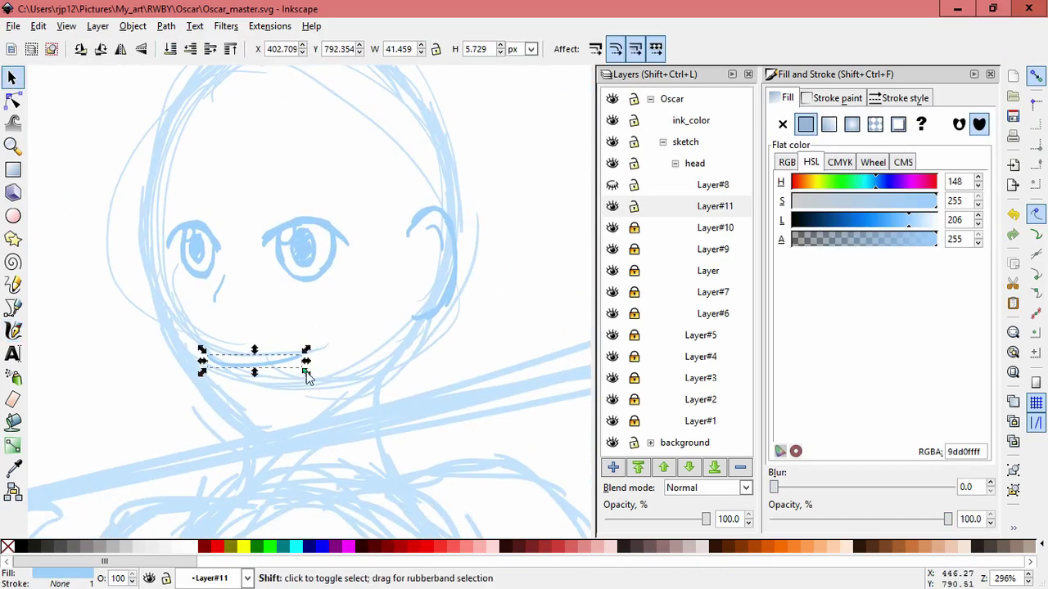
left_click_drag(307, 374, 278, 363)
left_click(346, 345)
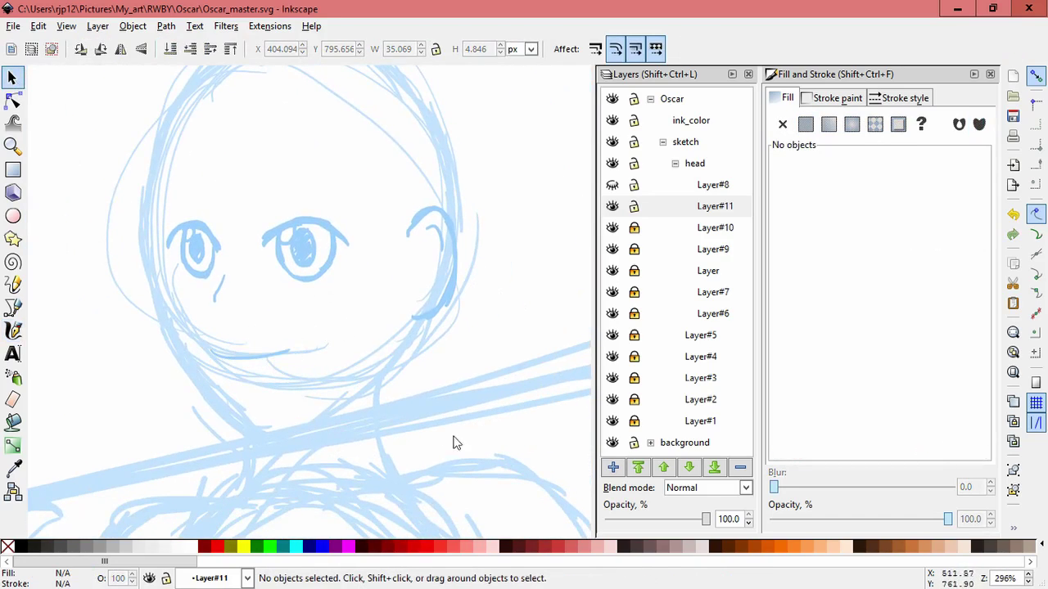
key("ctrl+shift+n")
left_click(547, 360)
Draw the jawline, chin curve and neck lines with calligraphic strokes on Layer#12
key("c")
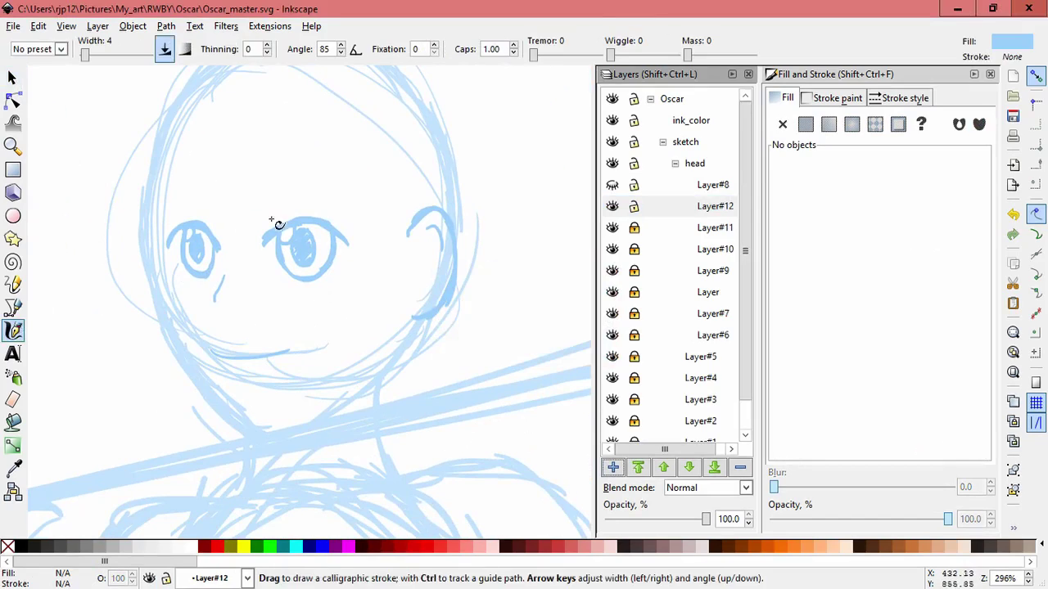
scroll(146, 224, "up", 1)
mouse_move(136, 211)
left_mouse_down()
mouse_move(175, 381)
mouse_move(272, 472)
left_mouse_up()
left_click_drag(339, 463, 445, 384)
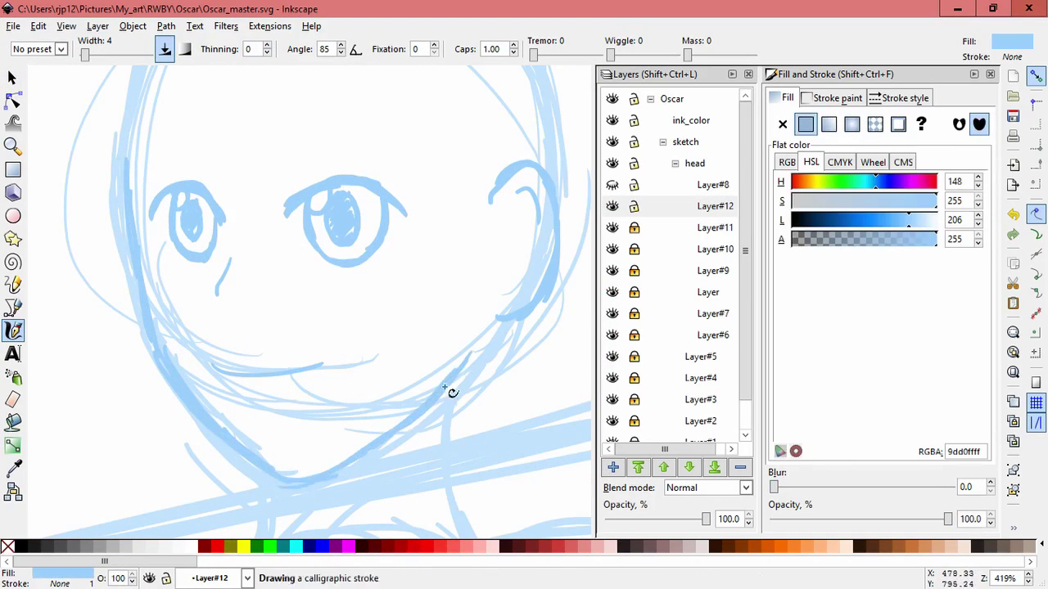
left_click_drag(505, 323, 451, 456)
scroll(451, 456, "down", 3)
left_click_drag(434, 341, 471, 430)
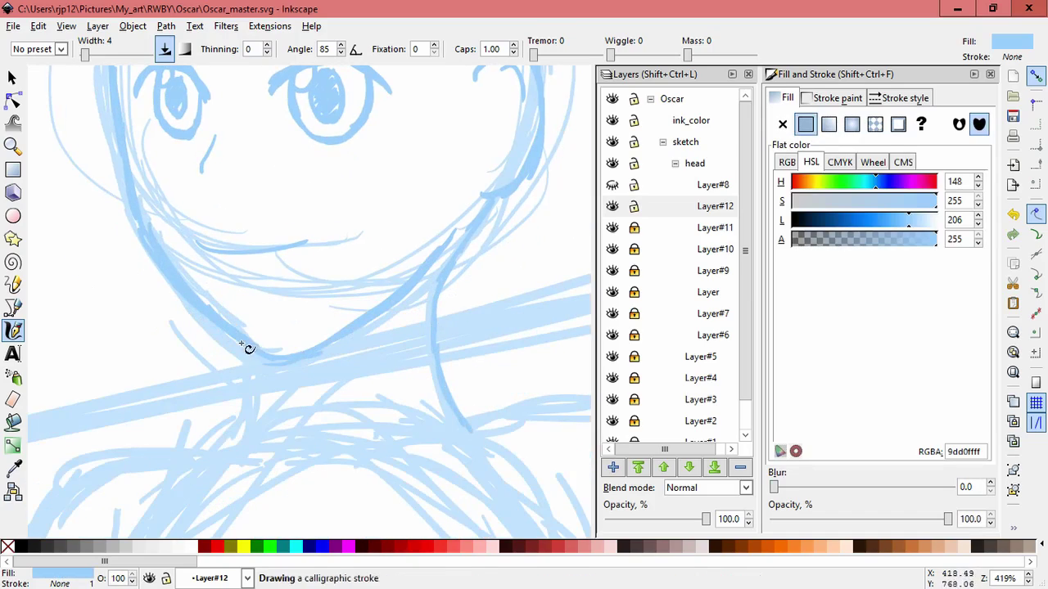
left_click_drag(248, 349, 218, 449)
Show Layer#8, lock Layer#12 and Layer#8, and briefly toggle Layers #9–#11 off and on
scroll(423, 388, "up", 4)
left_click(612, 185)
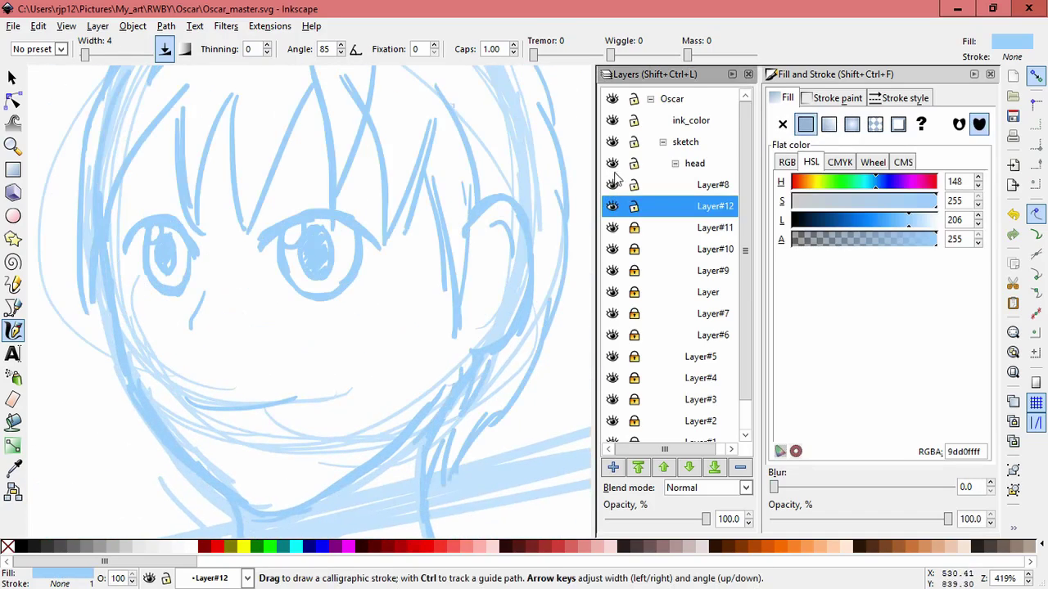
left_click(633, 206)
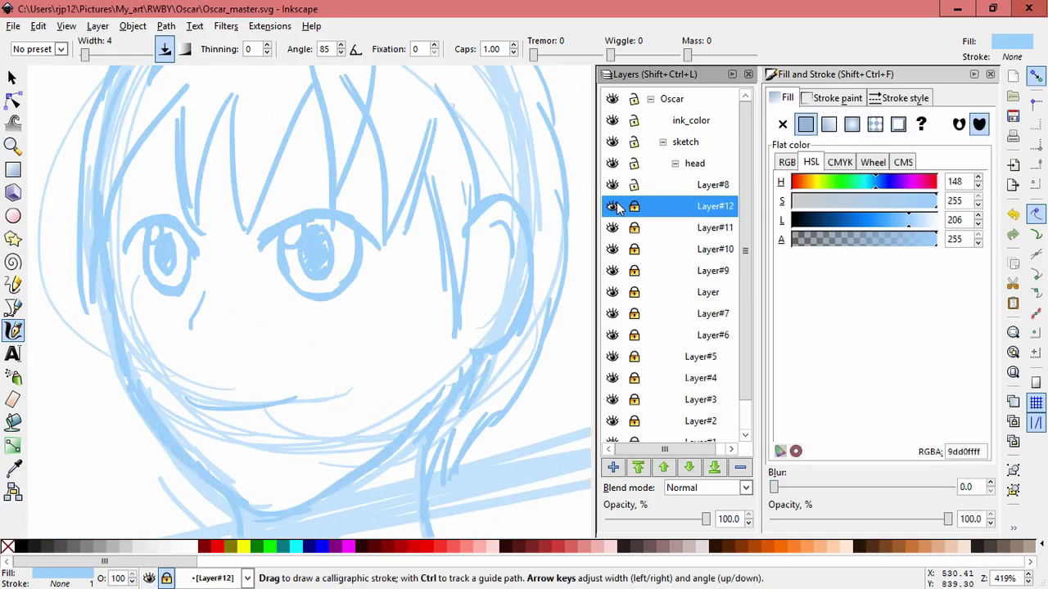
left_click(708, 185)
key("s")
key("minus")
scroll(370, 327, "down", 5)
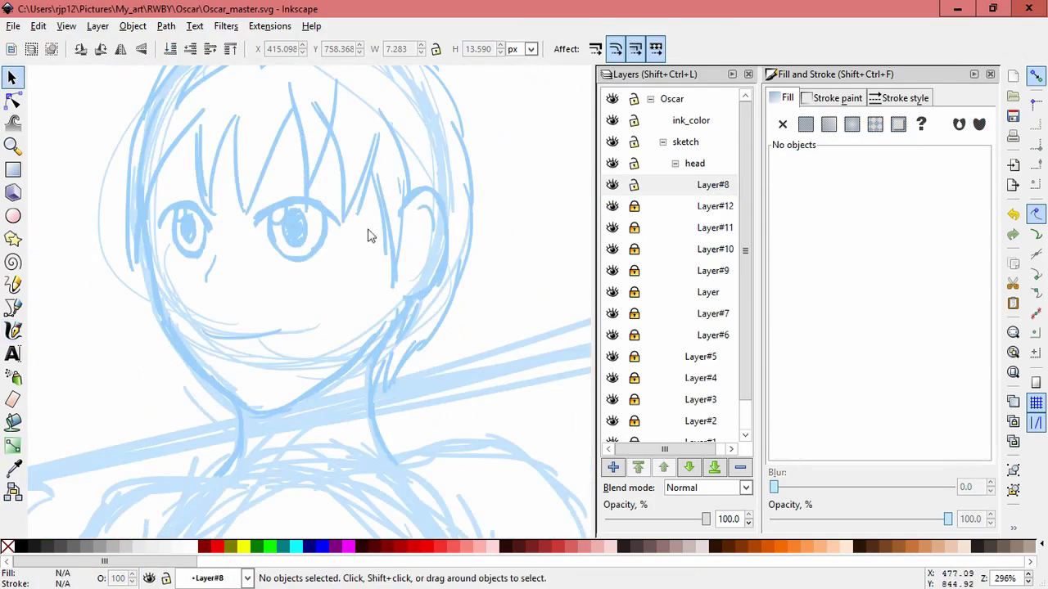
scroll(365, 288, "up", 1)
left_click(633, 184)
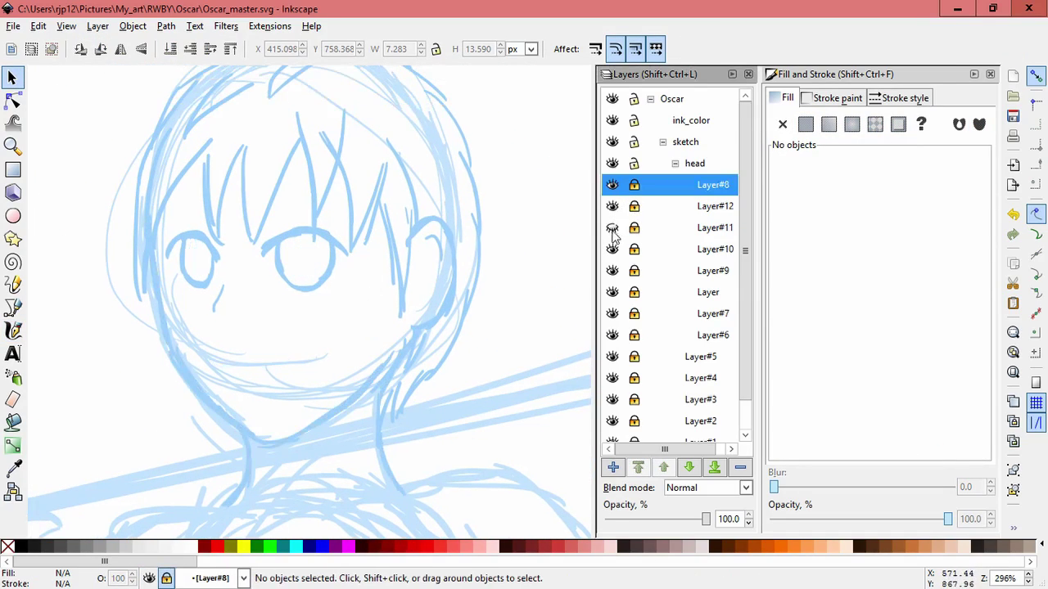
left_click(612, 228)
left_click(612, 249)
left_click(612, 270)
left_click(612, 228)
left_click(612, 249)
left_click(612, 270)
Select the eye and mouth strokes and nudge them slightly upward
left_click_drag(350, 382, 155, 180)
left_click_drag(379, 417, 150, 176)
left_click_drag(257, 375, 262, 393)
key("Escape")
left_click_drag(340, 264, 332, 273)
left_click(320, 336)
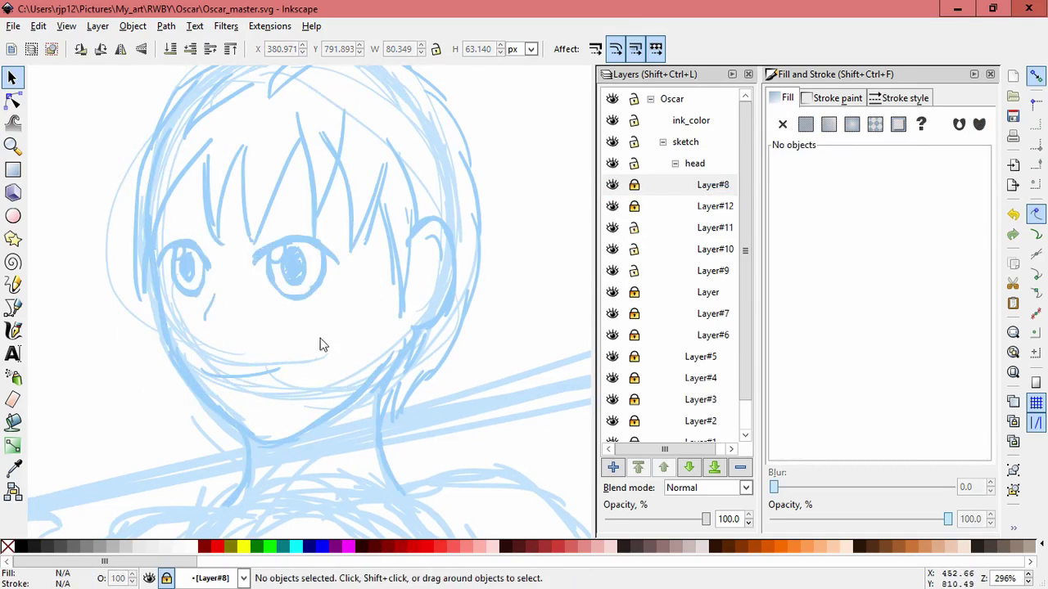
key("ctrl+z")
left_click_drag(163, 197, 367, 377)
left_click_drag(319, 288, 322, 281)
left_click(320, 399)
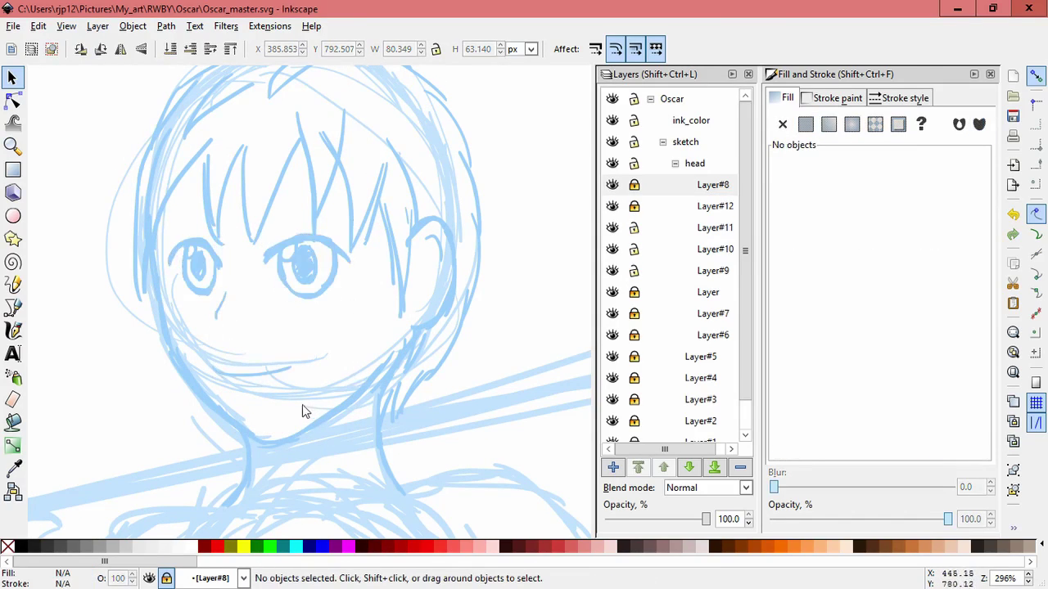
Hide Layer#6, show Layer#12, and narrow the jaw and neck strokes slightly
left_click(612, 334)
left_click(612, 207)
left_click_drag(104, 147, 393, 434)
left_click_drag(150, 342, 159, 342)
left_click(483, 291)
left_click(321, 330)
left_click(354, 310)
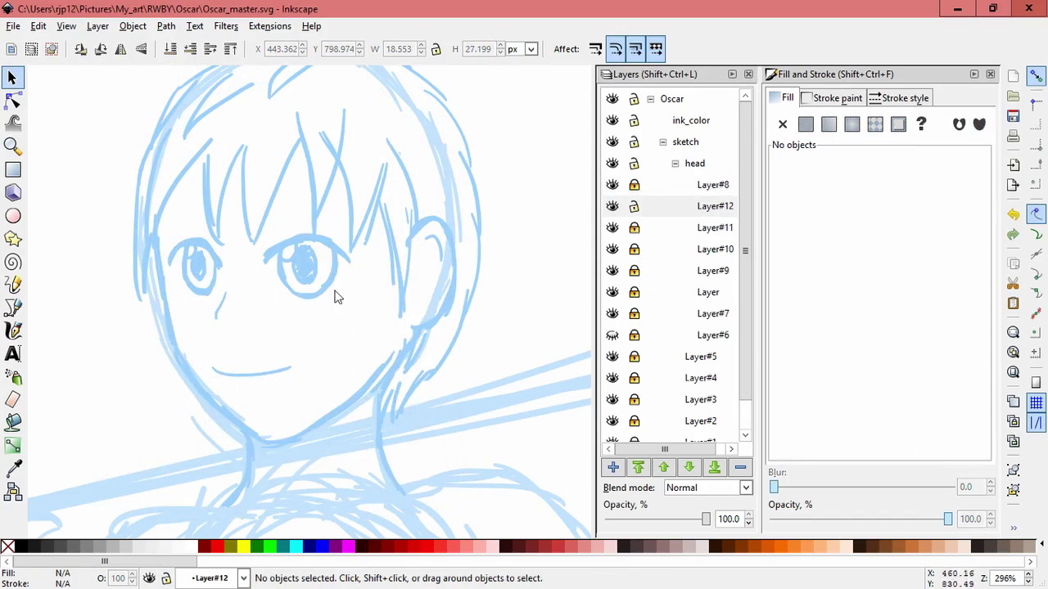
Lock Layer#12, then select all the old hair strokes on Layer#8 and delete them
scroll(367, 368, "up", 1)
key("minus")
left_click(633, 206)
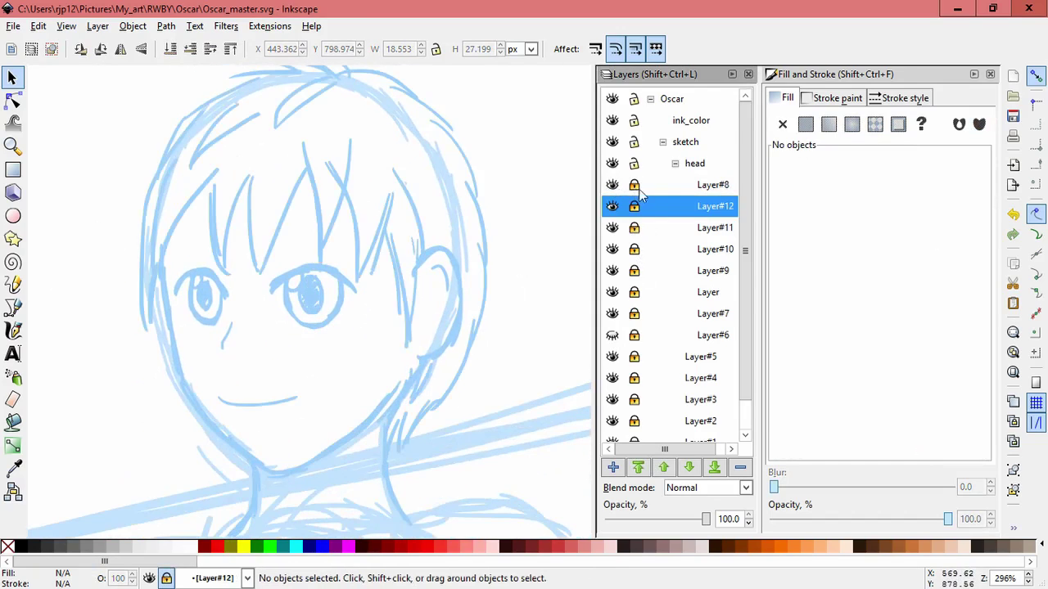
scroll(508, 268, "up", 1)
key("ctrl+alt+a")
key("Delete")
key("plus")
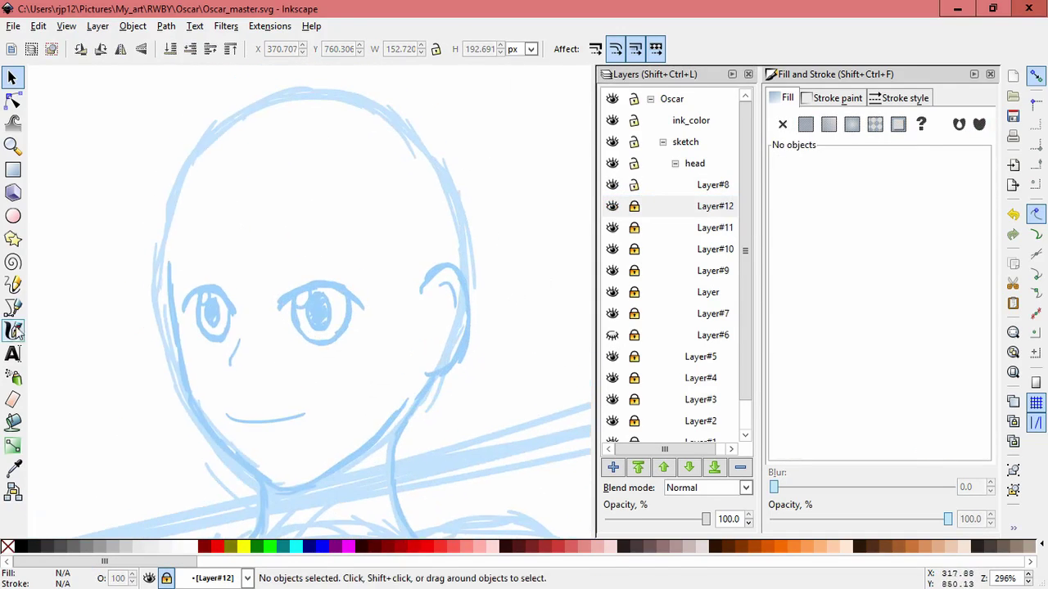
Draw new fringe strands down over the forehead on Layer#8, undoing the last one
key("c")
key("Page_Up")
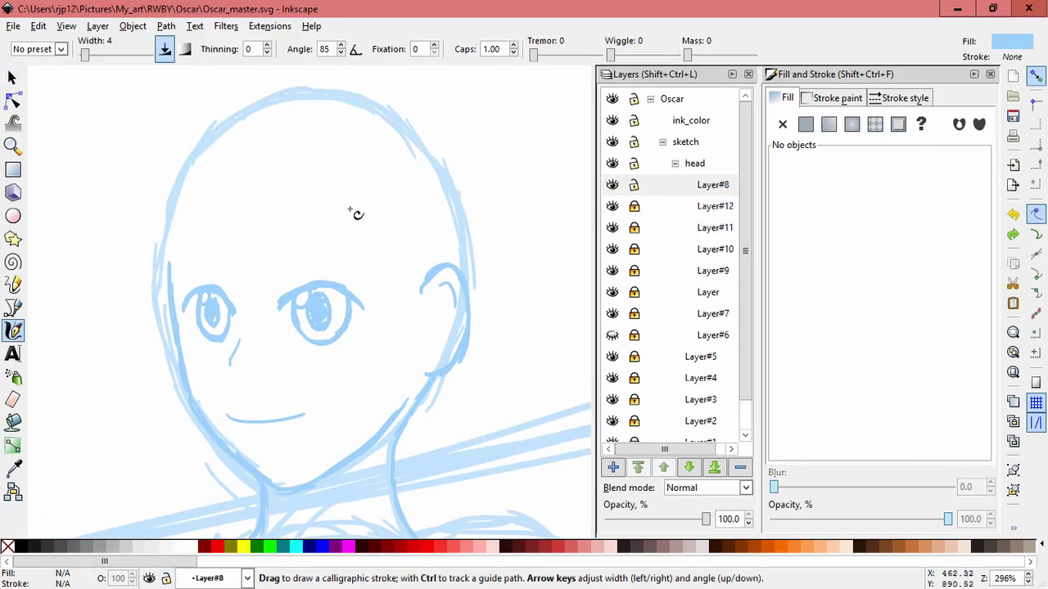
left_click_drag(300, 223, 258, 334)
mouse_move(249, 269)
left_mouse_down()
mouse_move(257, 217)
mouse_move(253, 310)
mouse_move(235, 285)
mouse_move(236, 214)
left_mouse_up()
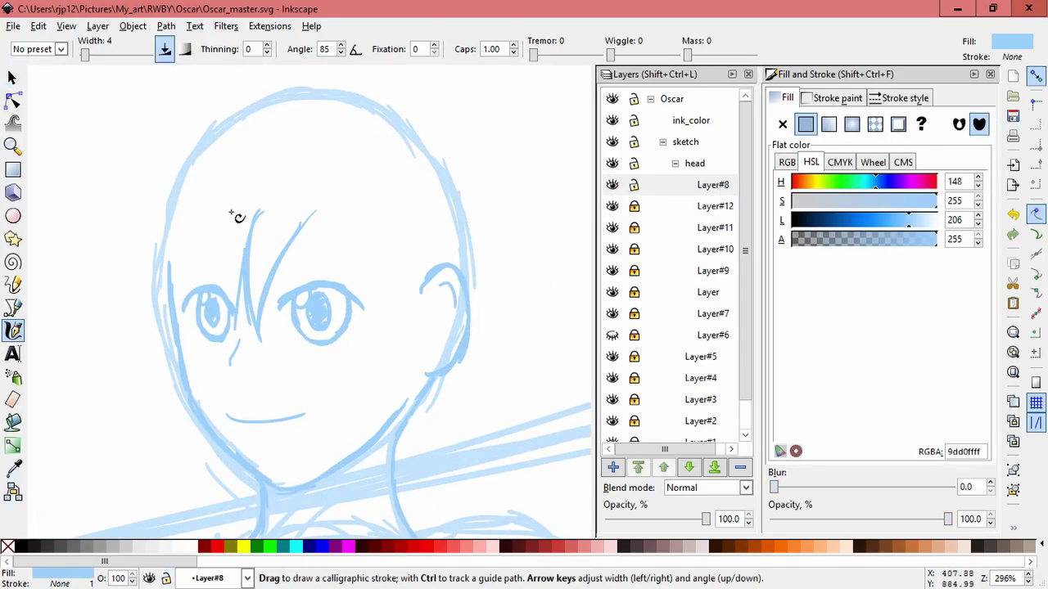
mouse_move(266, 139)
left_mouse_down()
mouse_move(229, 218)
mouse_move(237, 225)
left_mouse_up()
key("ctrl+z")
key("ctrl+z")
key("ctrl+z")
key("ctrl+z")
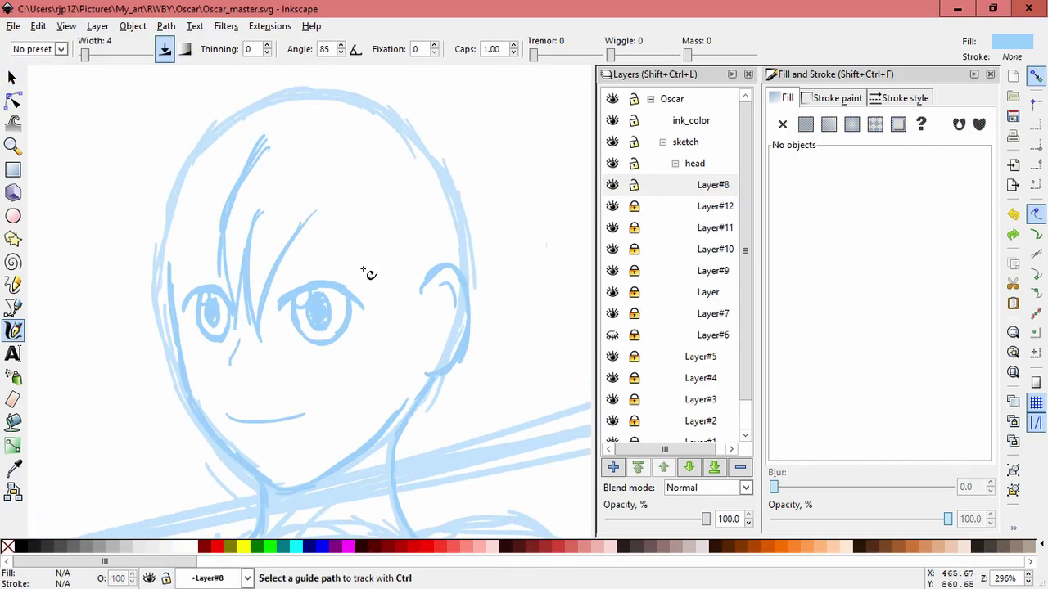
Show Layer#12's jaw and neck, then select the left eye strokes and slant them
left_click(649, 185)
left_click(612, 206)
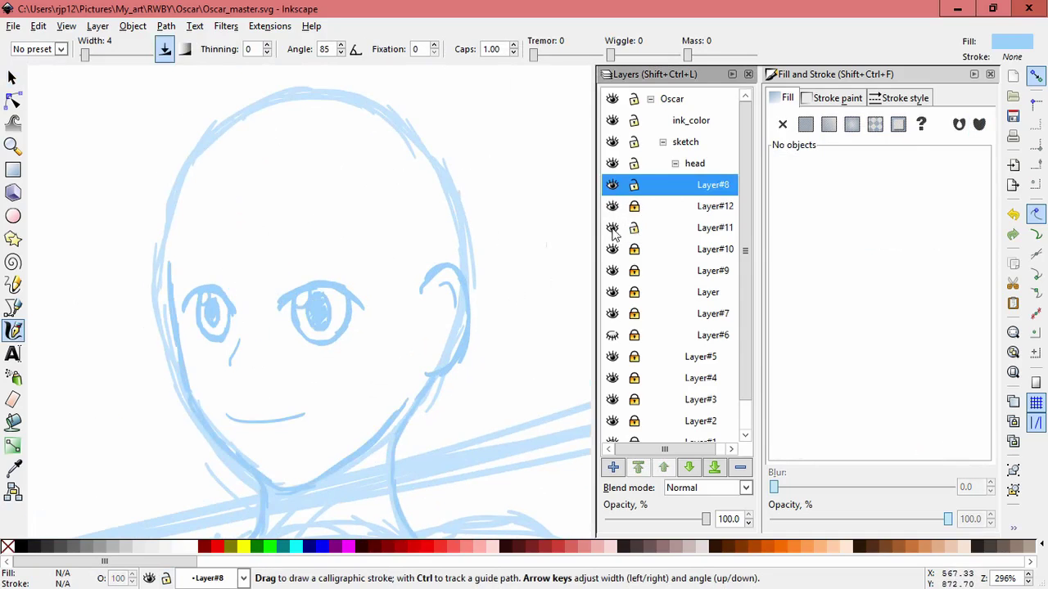
key("s")
left_click(214, 310)
left_click(328, 193)
left_click_drag(167, 272, 248, 342)
left_click_drag(196, 279, 195, 283)
left_click(351, 186)
Shift the nose stroke slightly left and shorten the mouth at its right end
left_click(236, 347)
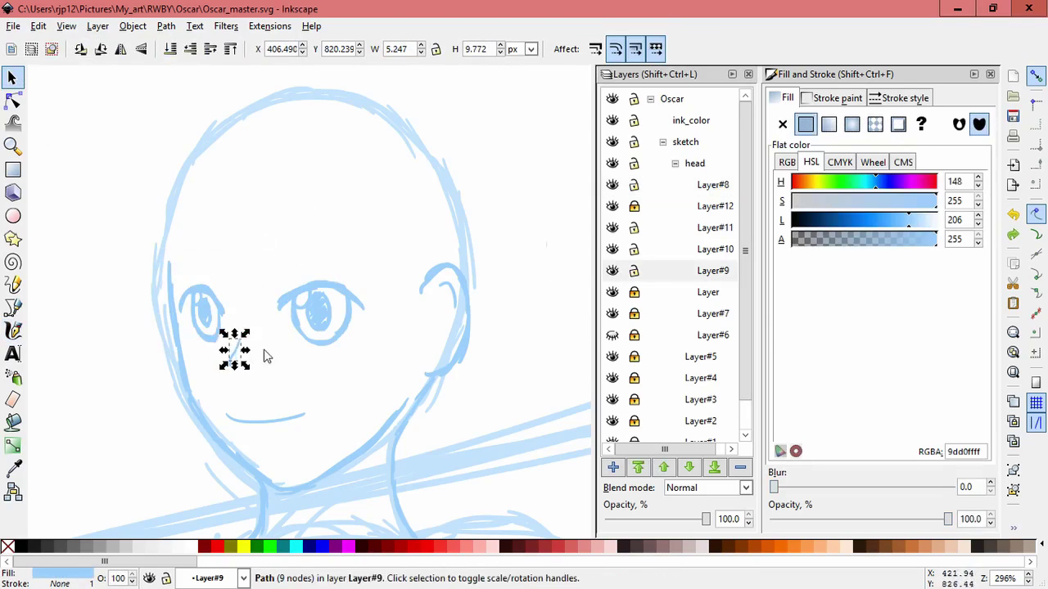
left_click_drag(237, 356, 228, 354)
left_click(423, 344)
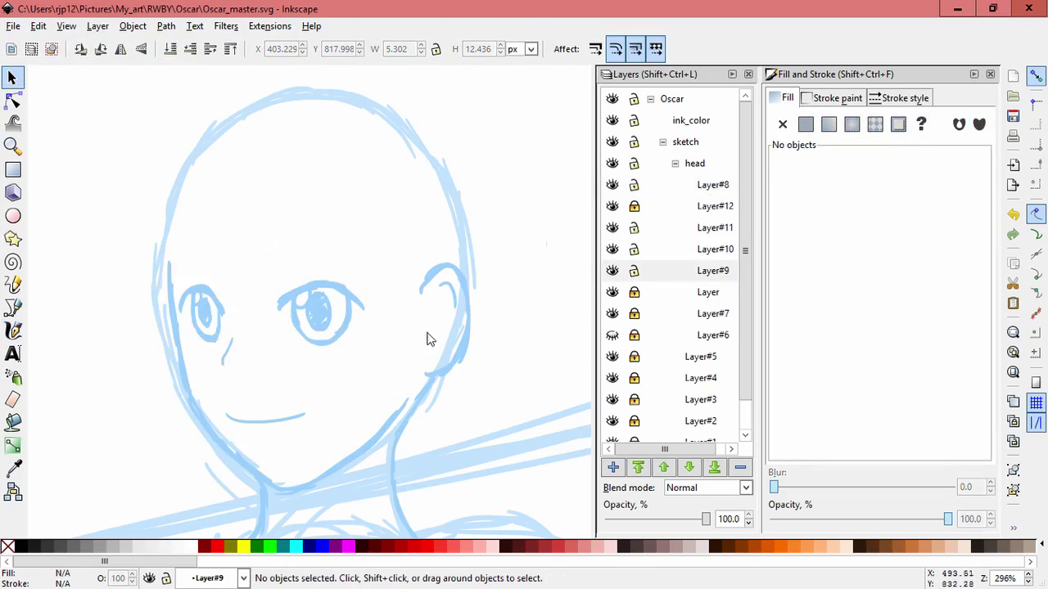
left_click(296, 418)
left_click_drag(311, 423, 301, 423)
left_click(419, 308)
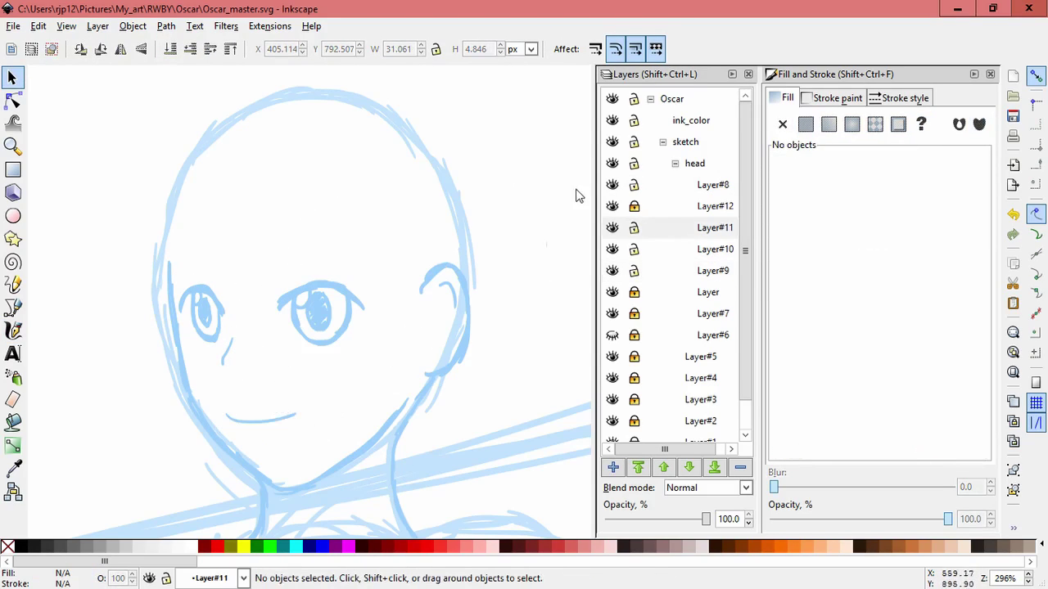
Lock Layers #9–#11 and draw hair strands beside the right eye on Layer#8
left_click(633, 227)
left_click(633, 249)
left_click(633, 271)
left_click(626, 185)
key("c")
left_click_drag(331, 236, 353, 287)
left_click_drag(320, 231, 358, 285)
left_click_drag(353, 219, 389, 332)
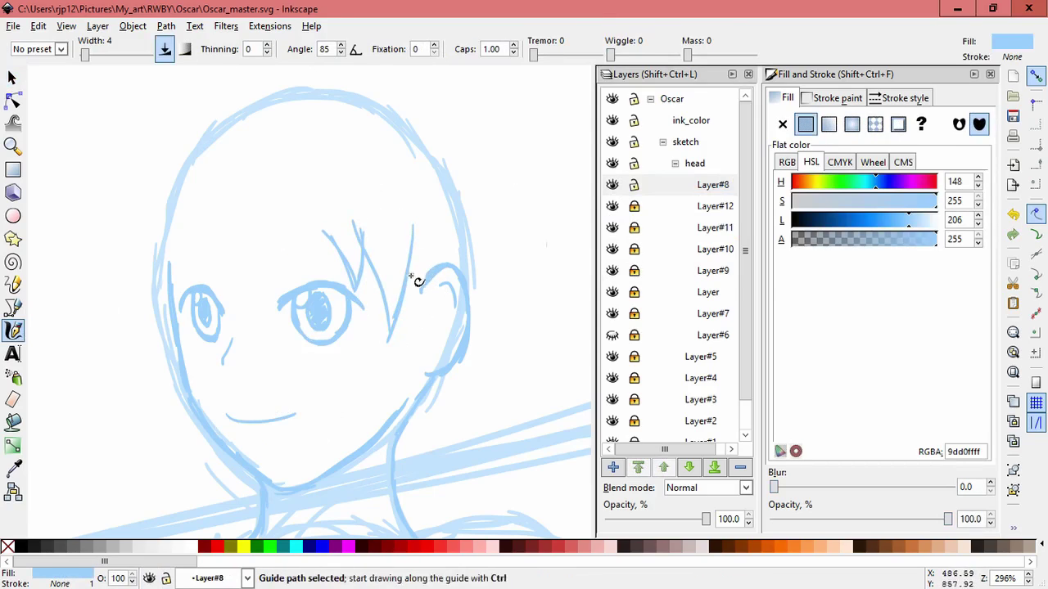
key("ctrl+z")
Add hair strands hanging beside the ear, plus strokes inside the ear and down its left edge
left_click_drag(434, 259, 416, 331)
left_click_drag(426, 241, 423, 278)
left_click_drag(396, 231, 401, 260)
left_click_drag(388, 315, 393, 278)
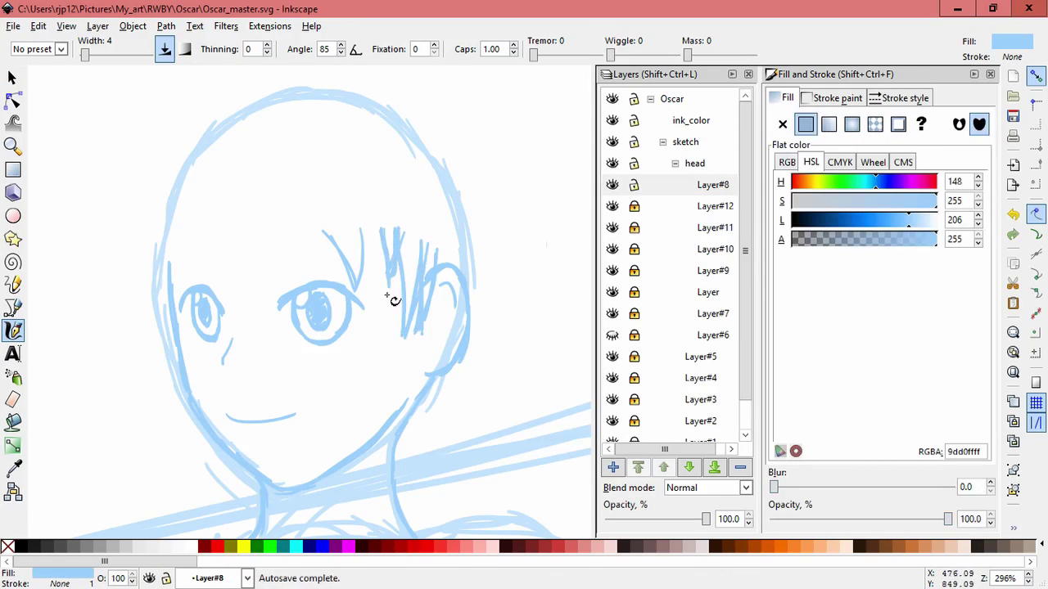
key("ctrl+z")
key("ctrl+z")
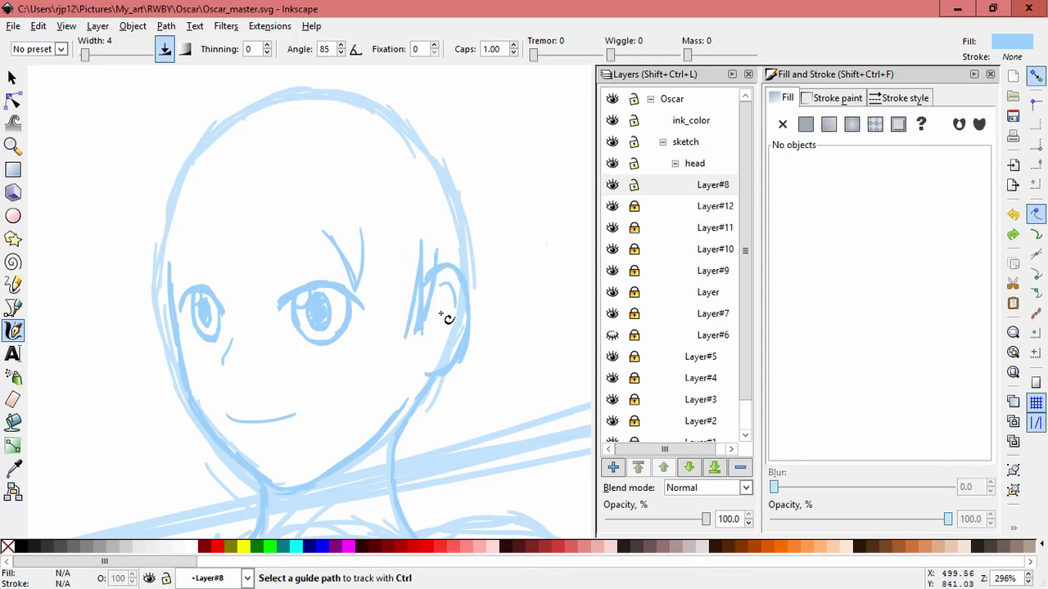
left_click_drag(442, 270, 427, 331)
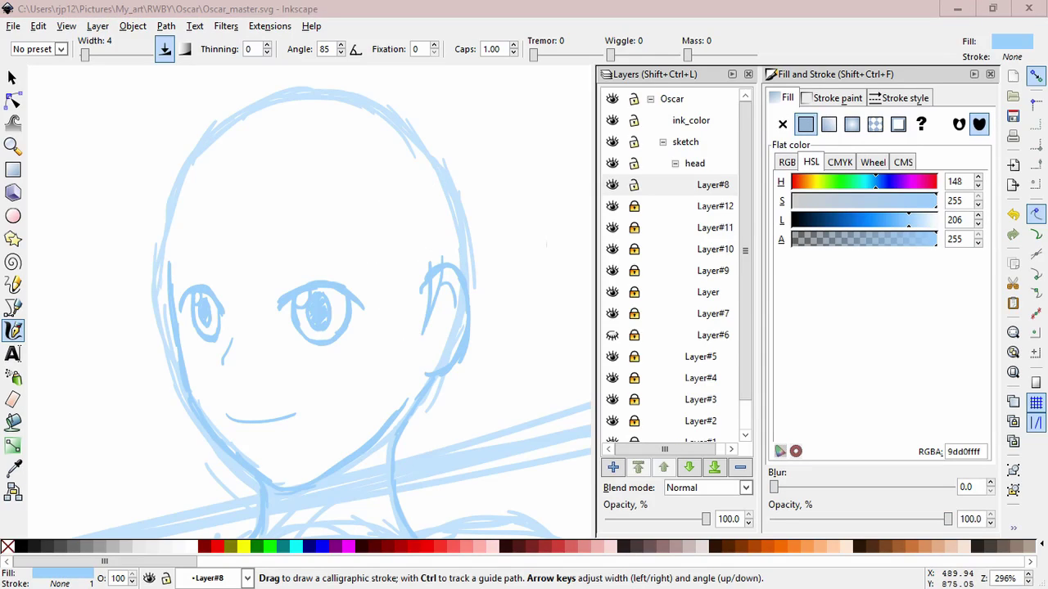
left_click_drag(416, 273, 416, 345)
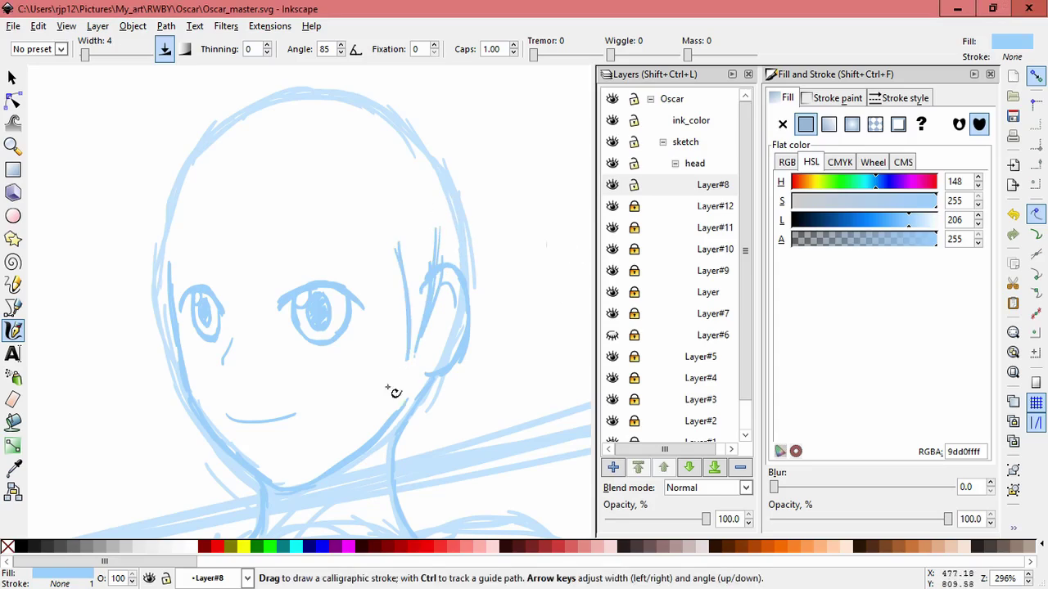
Undo the ear strokes, draw a hair tuft and crown strand, and redraw the upper-right head outline
key("ctrl+z")
scroll(391, 161, "up", 4)
left_click_drag(360, 213, 332, 180)
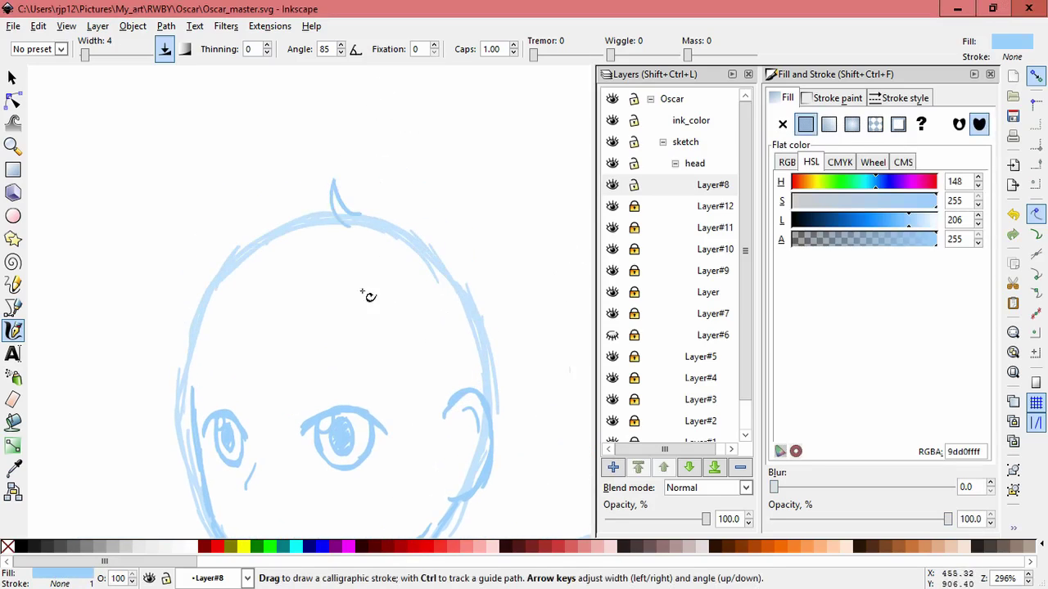
key("Escape")
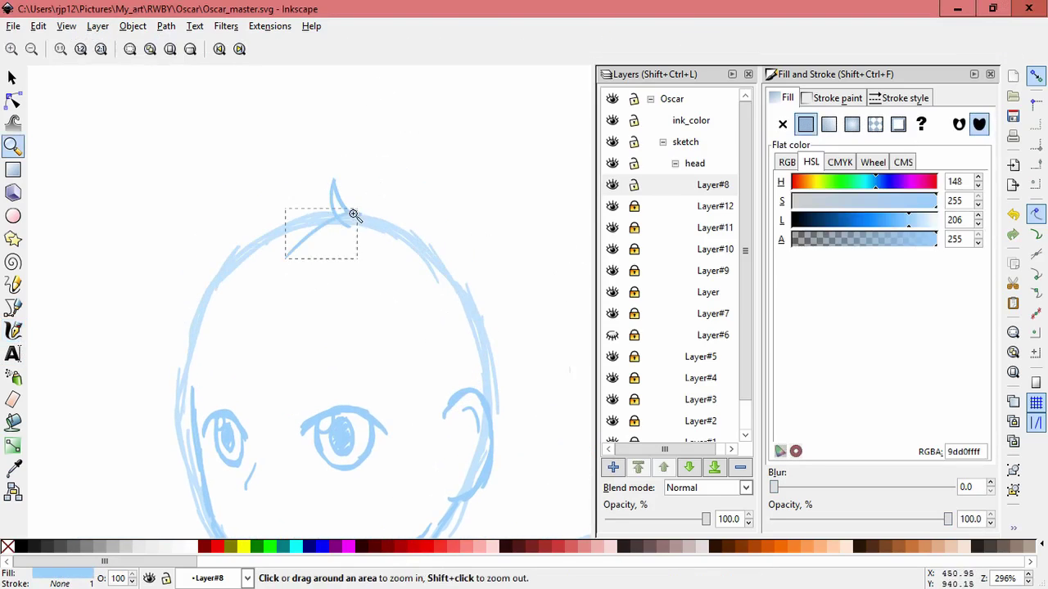
left_click_drag(357, 214, 301, 255)
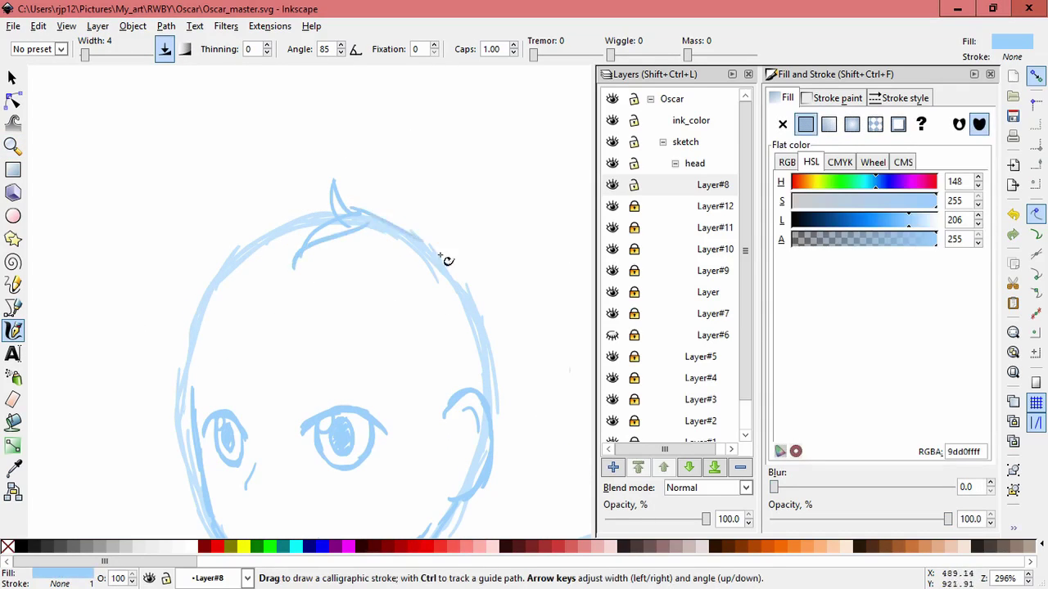
left_click_drag(512, 311, 369, 250)
key("Escape")
mouse_move(274, 149)
left_mouse_down()
mouse_move(324, 268)
mouse_move(370, 183)
left_mouse_up()
Draw the jaw line near the ear and several neck strokes beneath it
mouse_move(353, 470)
left_mouse_down()
mouse_move(391, 385)
mouse_move(376, 386)
mouse_move(400, 323)
mouse_move(385, 360)
left_mouse_up()
key("Escape")
mouse_move(396, 324)
left_mouse_down()
mouse_move(381, 391)
mouse_move(421, 328)
left_mouse_up()
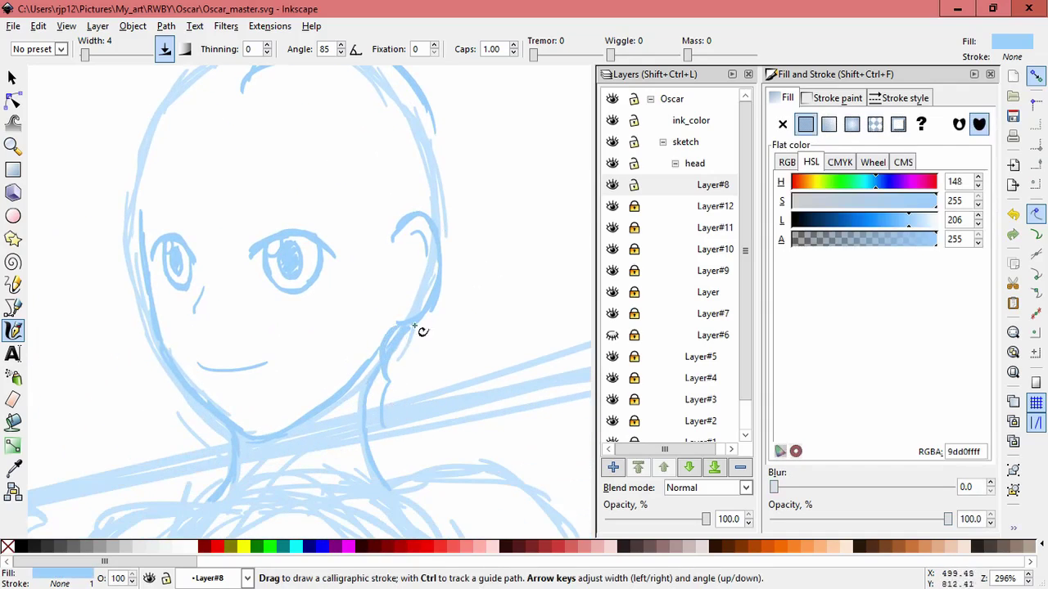
mouse_move(402, 431)
left_mouse_down()
mouse_move(381, 373)
mouse_move(399, 337)
mouse_move(451, 297)
mouse_move(439, 304)
mouse_move(432, 210)
left_mouse_up()
scroll(435, 253, "up", 3)
key("F3")
Add a stroke on the right side of the head and a line beside the ear
key("c")
left_click_drag(456, 280, 422, 362)
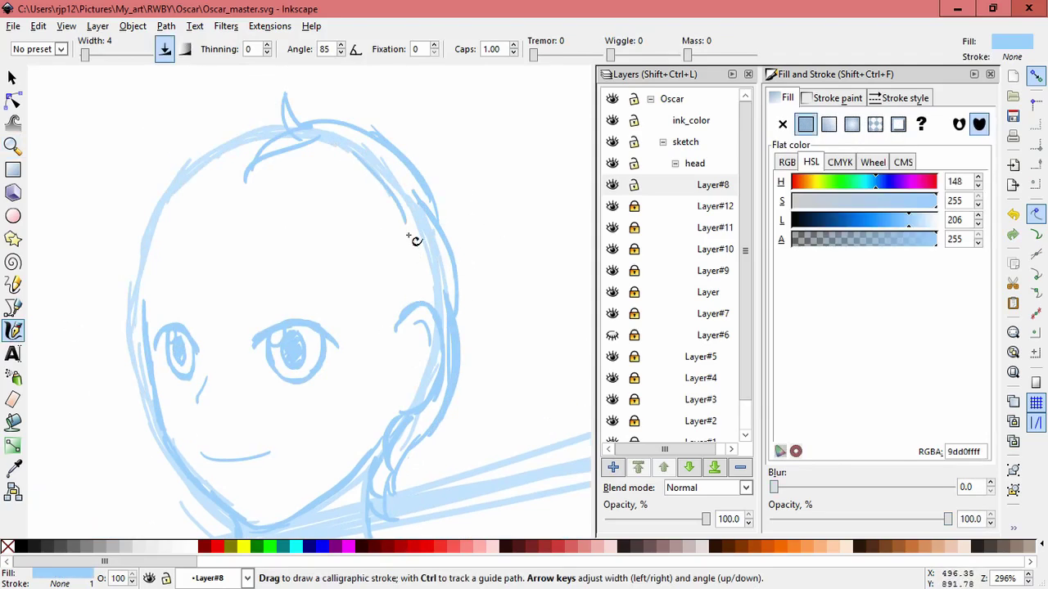
mouse_move(382, 286)
left_mouse_down()
mouse_move(388, 379)
mouse_move(381, 366)
left_mouse_up()
left_click_drag(381, 408, 384, 293)
key("ctrl+z")
Draw fringe strands across the forehead and at the top-left of the head
left_click_drag(276, 260, 241, 356)
left_click_drag(261, 211, 232, 334)
left_click_drag(222, 278, 211, 356)
mouse_move(297, 129)
left_mouse_down()
mouse_move(234, 134)
mouse_move(157, 146)
left_mouse_up()
left_click_drag(151, 196, 248, 135)
Draw the pointed left sideburn and hair strands down the left side of the face
mouse_move(127, 324)
left_mouse_down()
mouse_move(136, 381)
mouse_move(134, 290)
mouse_move(140, 316)
left_mouse_up()
mouse_move(172, 239)
left_mouse_down()
mouse_move(209, 220)
mouse_move(163, 247)
mouse_move(159, 323)
left_mouse_up()
mouse_move(177, 229)
left_mouse_down()
mouse_move(131, 296)
mouse_move(145, 299)
mouse_move(141, 337)
left_mouse_up()
left_click_drag(145, 264, 160, 369)
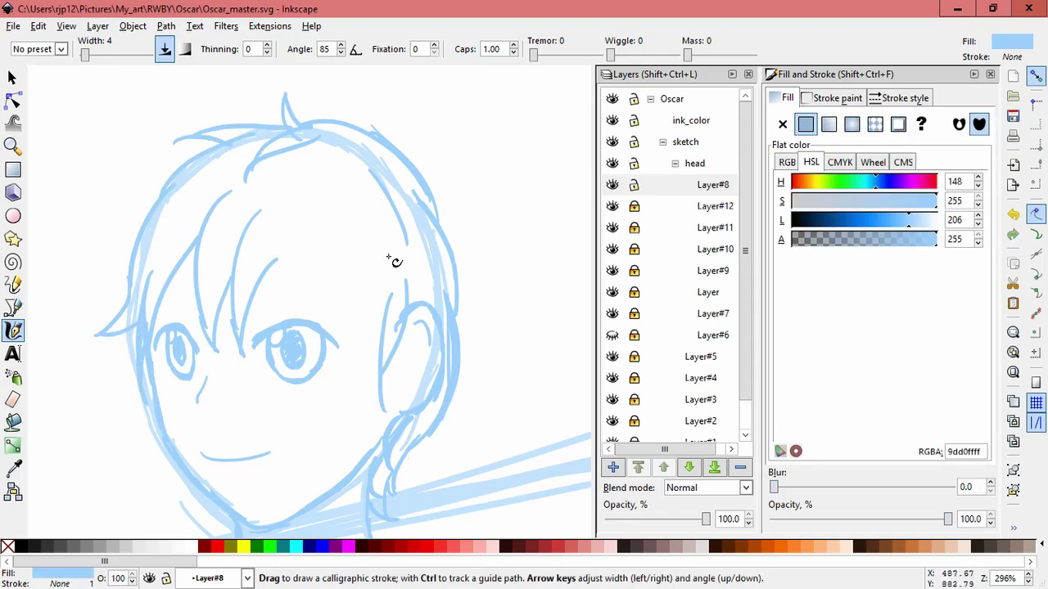
Fill the forehead gaps with strands and add strokes beside the right eye and ear
left_click_drag(279, 210, 273, 260)
left_click_drag(322, 197, 286, 315)
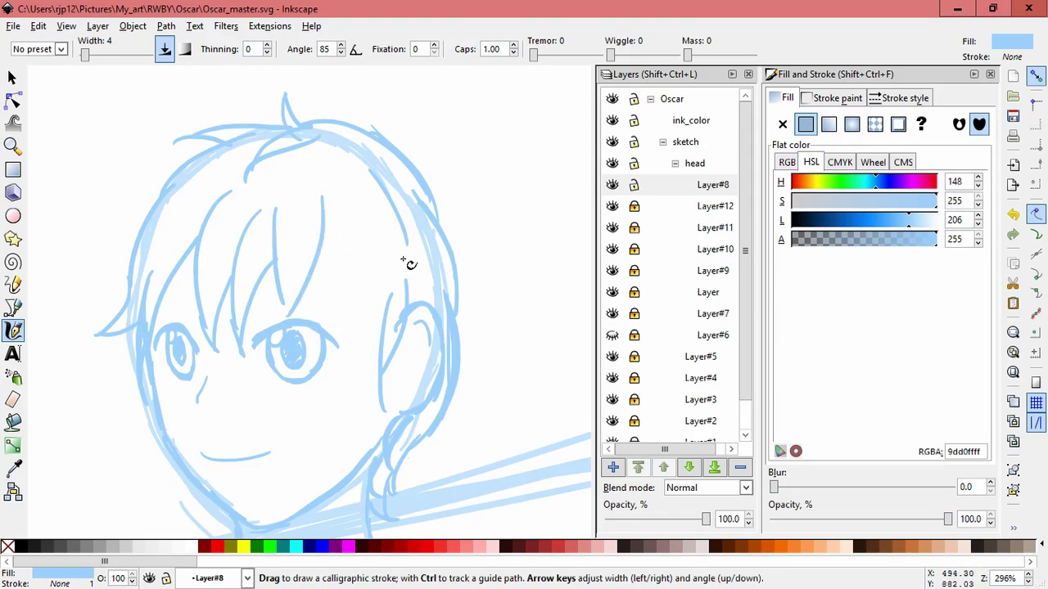
left_click_drag(334, 243, 339, 369)
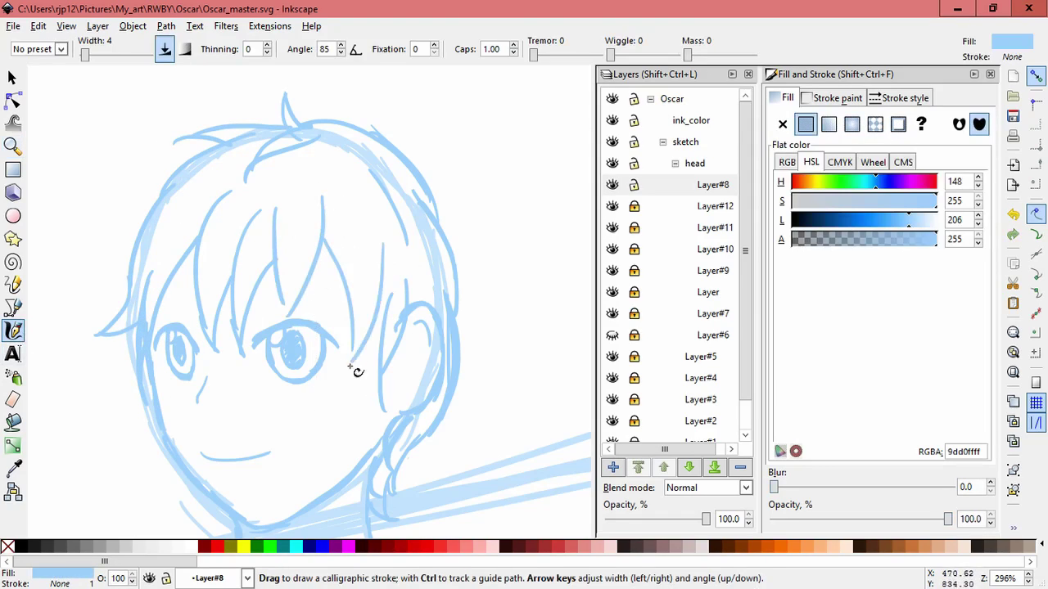
left_click_drag(385, 290, 379, 369)
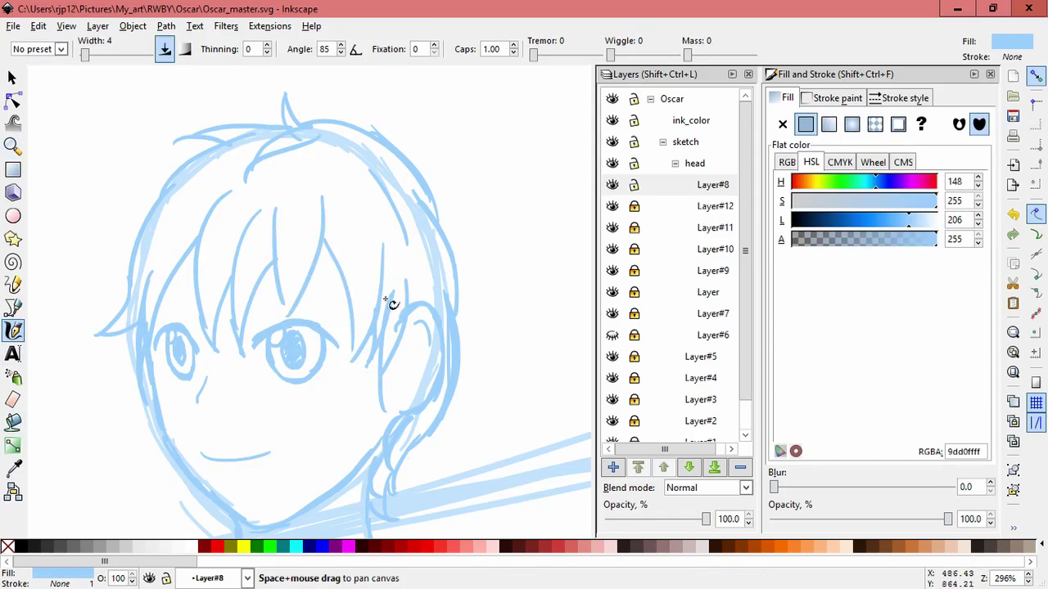
left_click_drag(379, 288, 423, 285)
Check the stray stroke at the left edge, then add a short stroke by the left eye
left_click(12, 78)
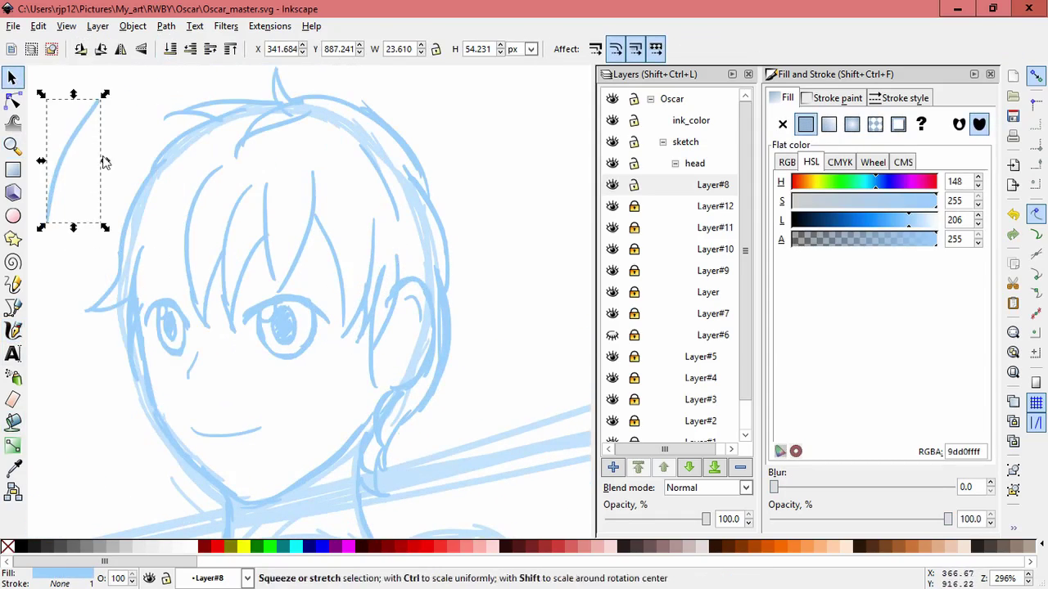
left_click(65, 143)
left_click(12, 330)
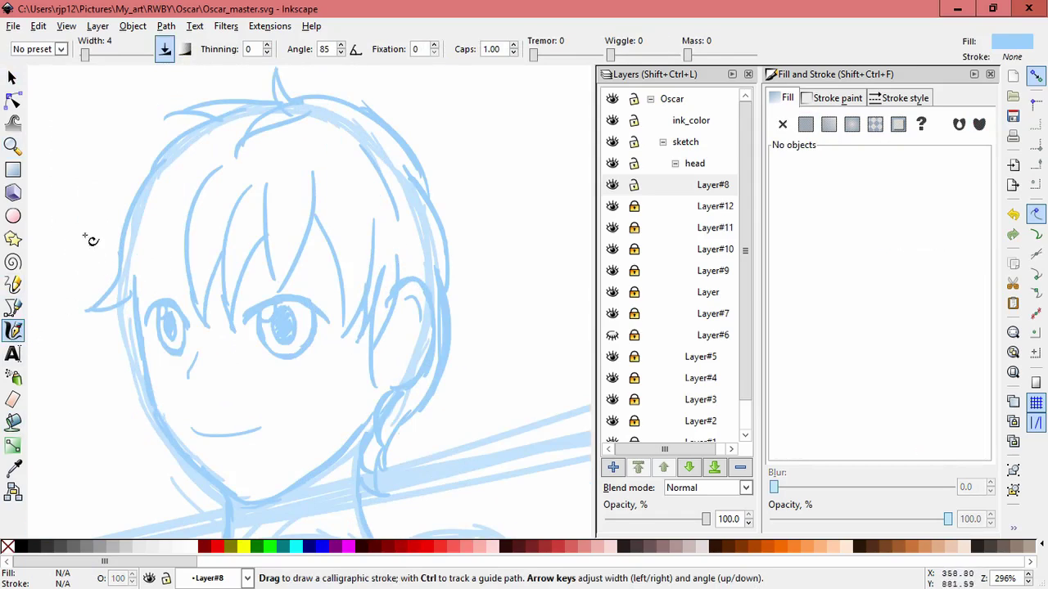
key("space")
left_click(12, 331)
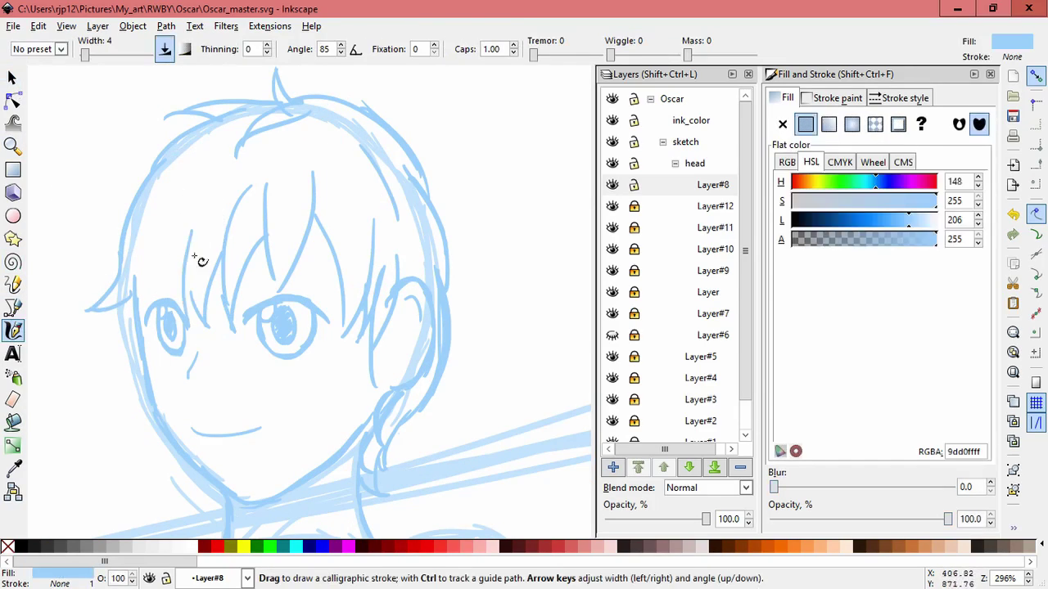
left_click_drag(147, 293, 157, 287)
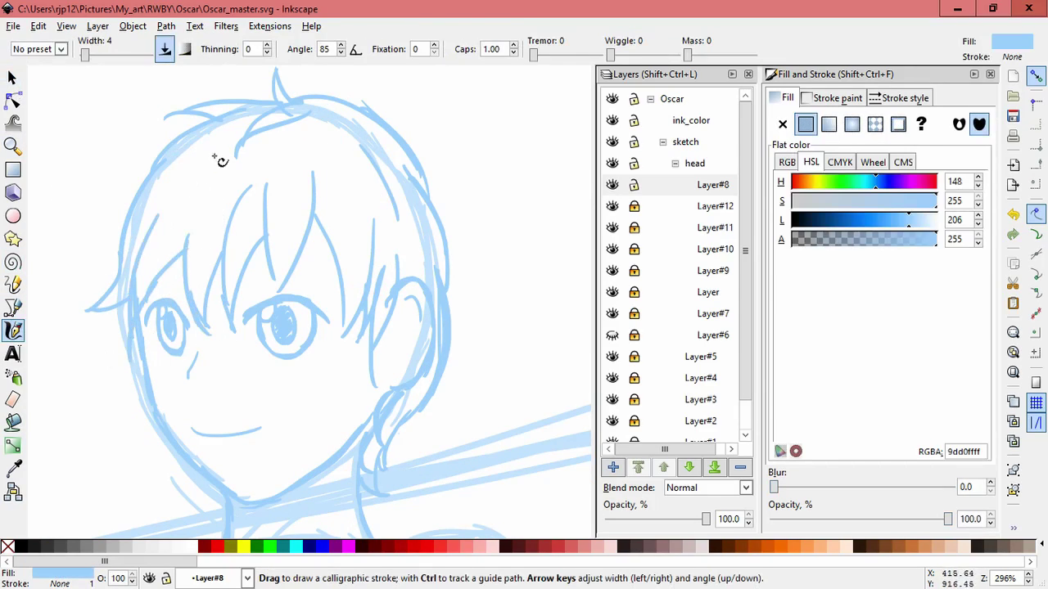
Zoom in on the left hair and try a stroke there, then undo it
key("F3")
left_click(182, 229)
left_click(238, 240, "shift")
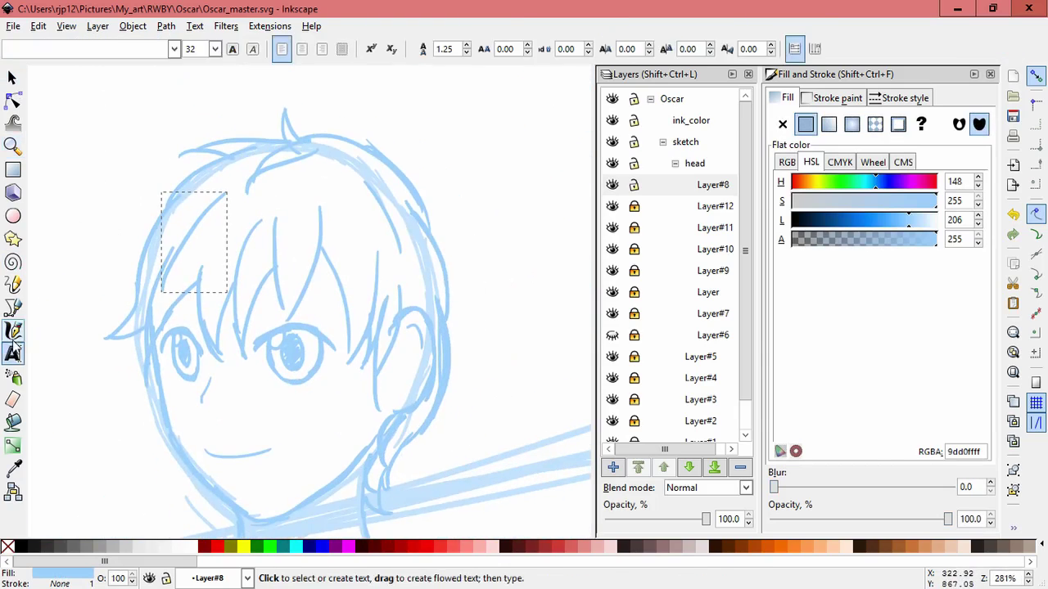
key("c")
left_click(12, 76)
key("c")
left_click_drag(223, 185, 171, 253)
key("ctrl+z")
Add one more forehead hair strand and a short stroke beside the right eye
scroll(250, 338, "down", 2)
left_click_drag(264, 232, 266, 221)
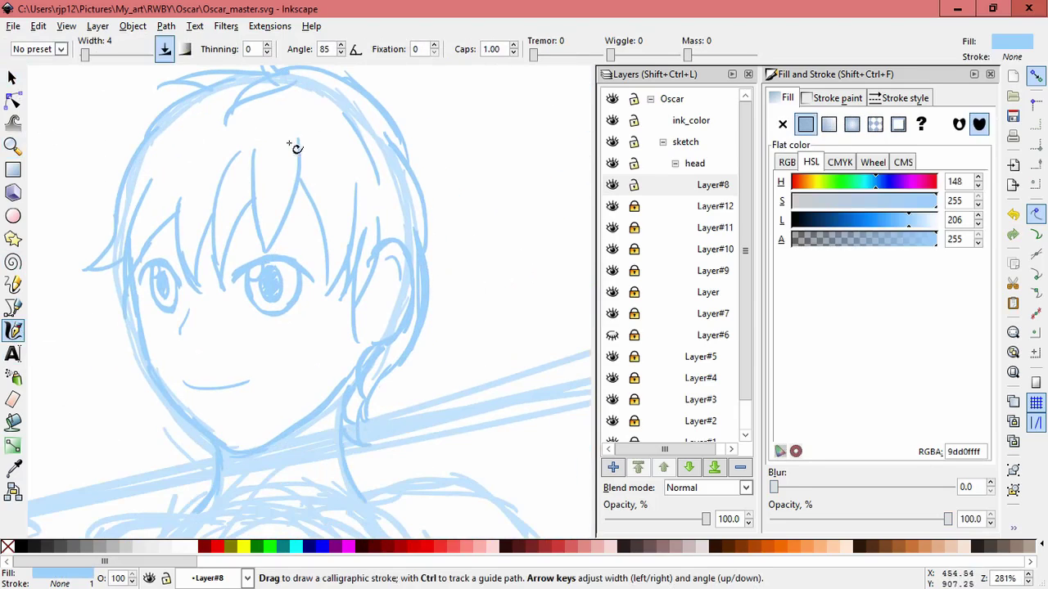
left_click_drag(328, 282, 328, 321)
Select all the head strokes and squash them vertically from the top handle
left_click_drag(401, 120, 441, 190)
scroll(436, 190, "down", 1)
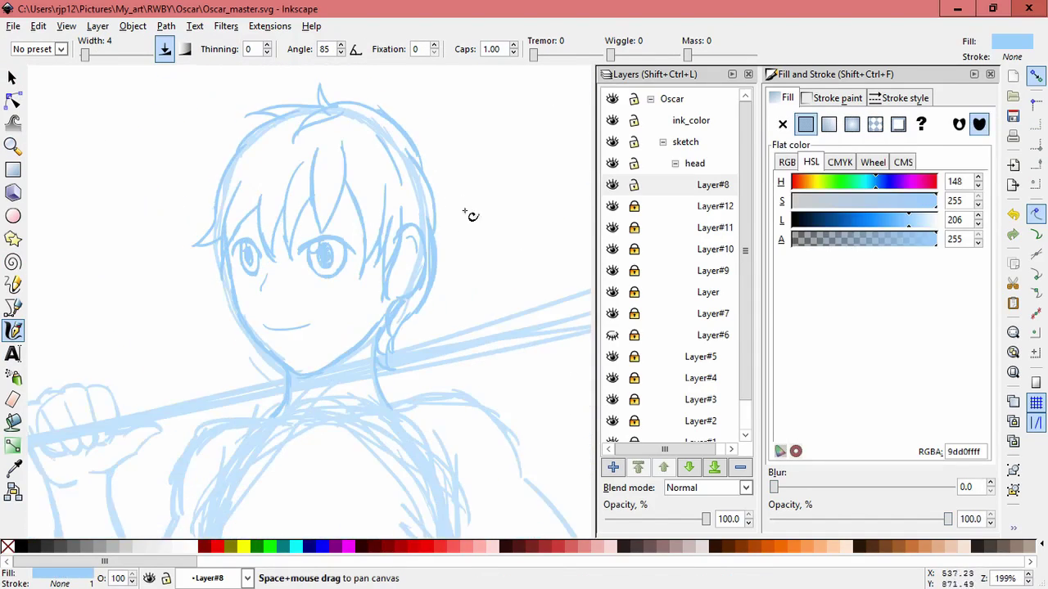
key("s")
left_click_drag(101, 77, 434, 416)
left_click_drag(265, 74, 265, 102)
left_click(434, 140)
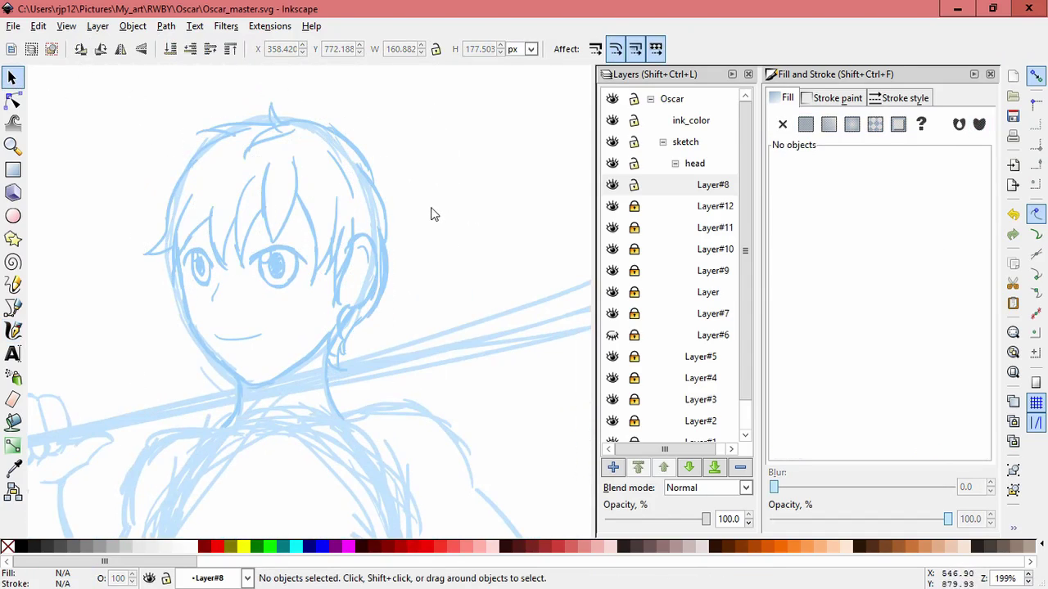
Lock Layer#8 and Layer#11
scroll(246, 311, "up", 2)
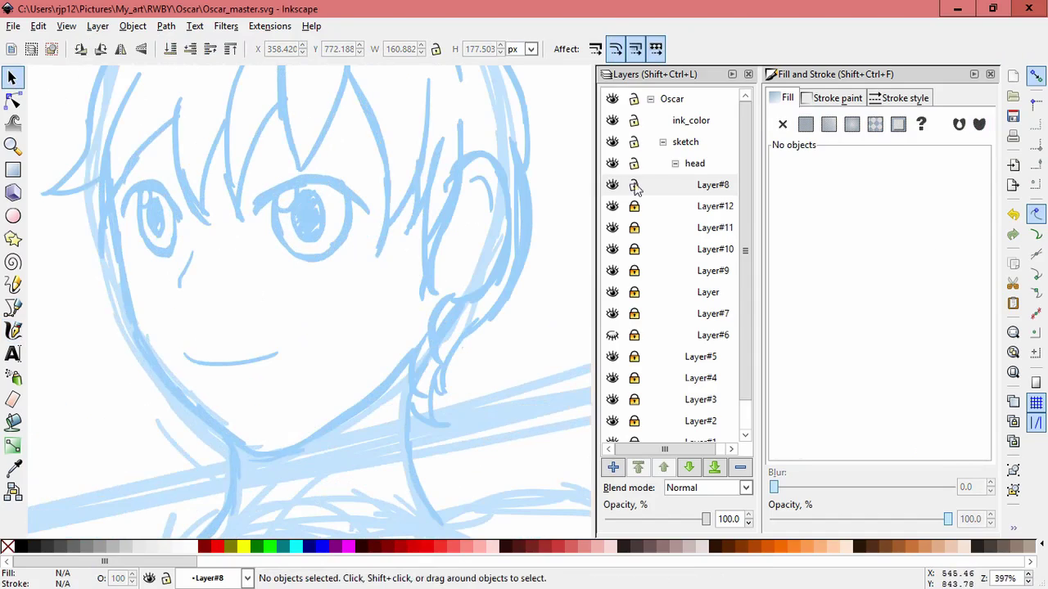
key("ctrl+shift+l")
key("ctrl+Page_Down")
left_click(633, 227)
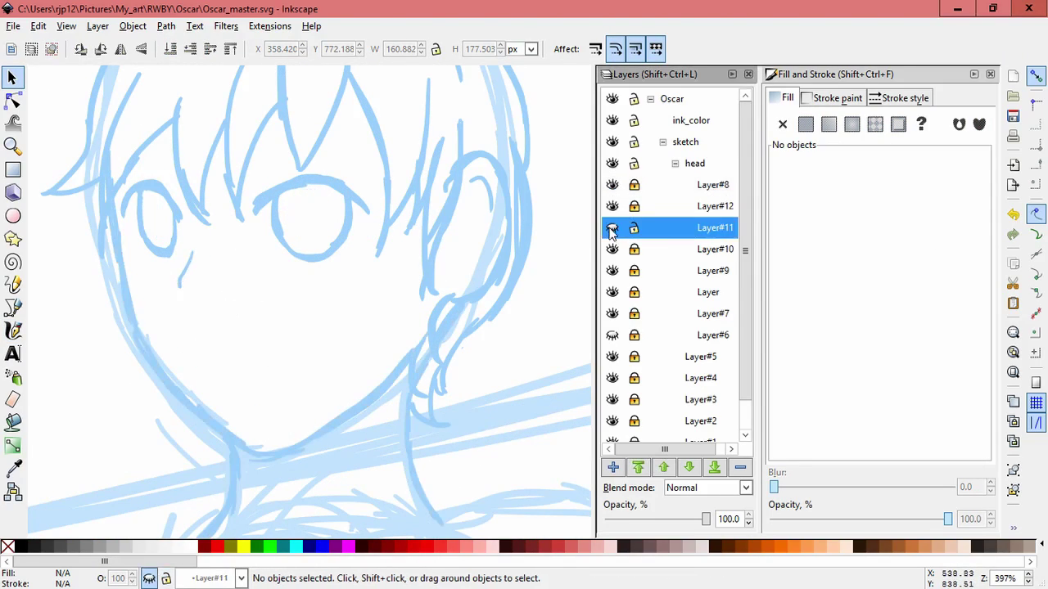
Enlarge the cheek strokes in Layer#9 slightly and nudge them left and up
left_click(178, 287)
key("period")
key("Left")
key("Up")
left_click(372, 306)
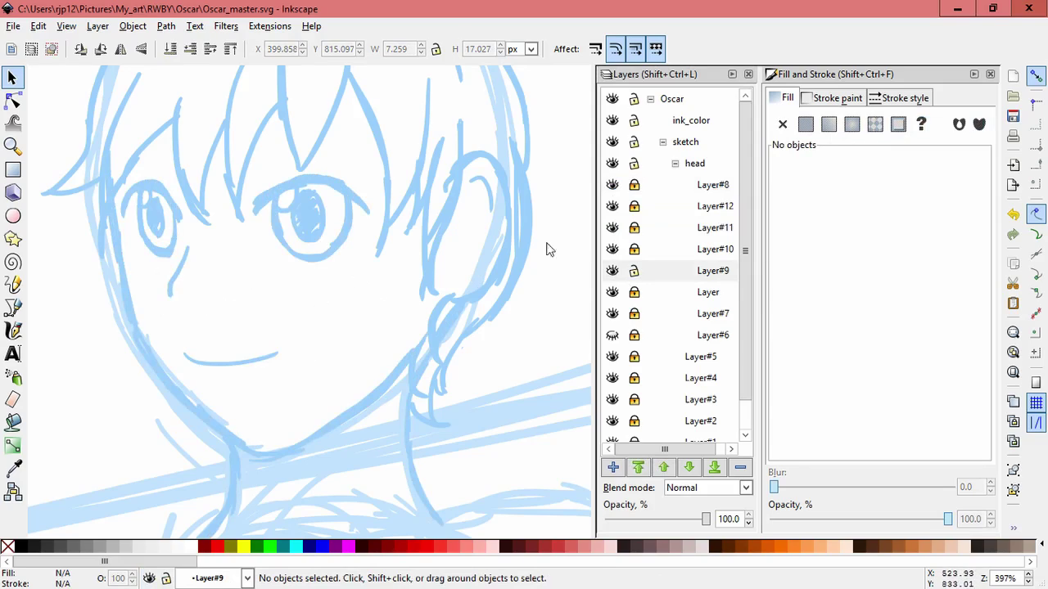
Select the hatched strokes by the left eye, then move the head strokes up slightly
left_click_drag(102, 168, 189, 271)
key("Escape")
left_click_drag(107, 170, 183, 238)
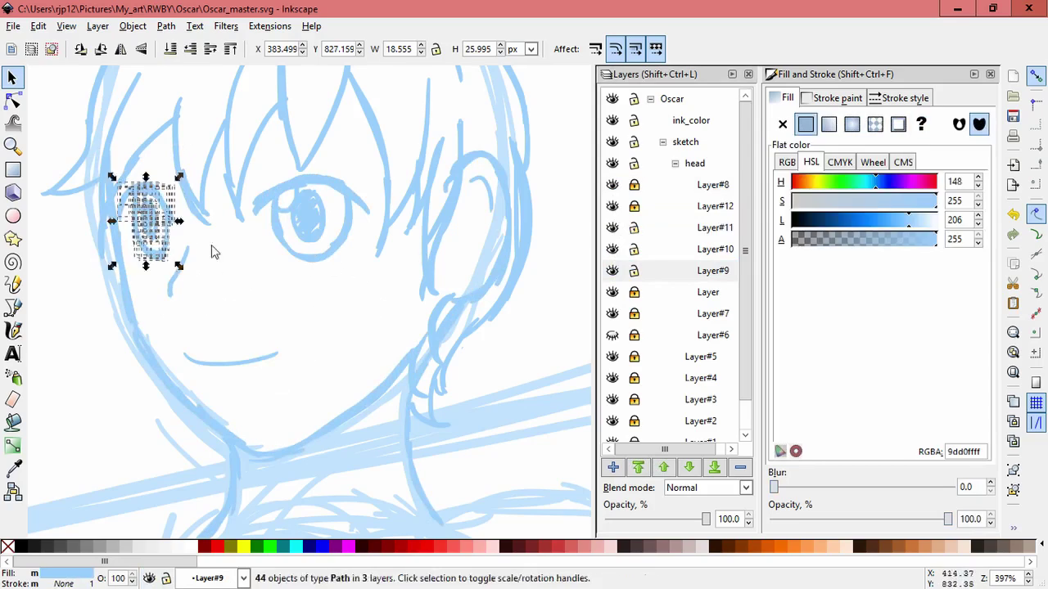
left_click(327, 286)
scroll(351, 323, "down", 3)
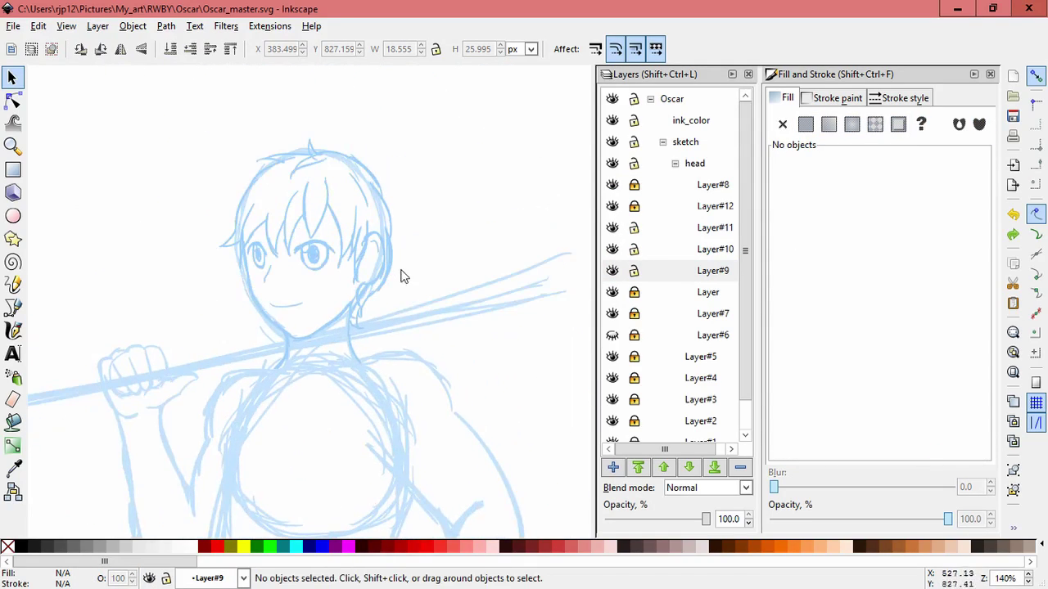
key("ctrl+a")
left_click_drag(157, 124, 451, 451)
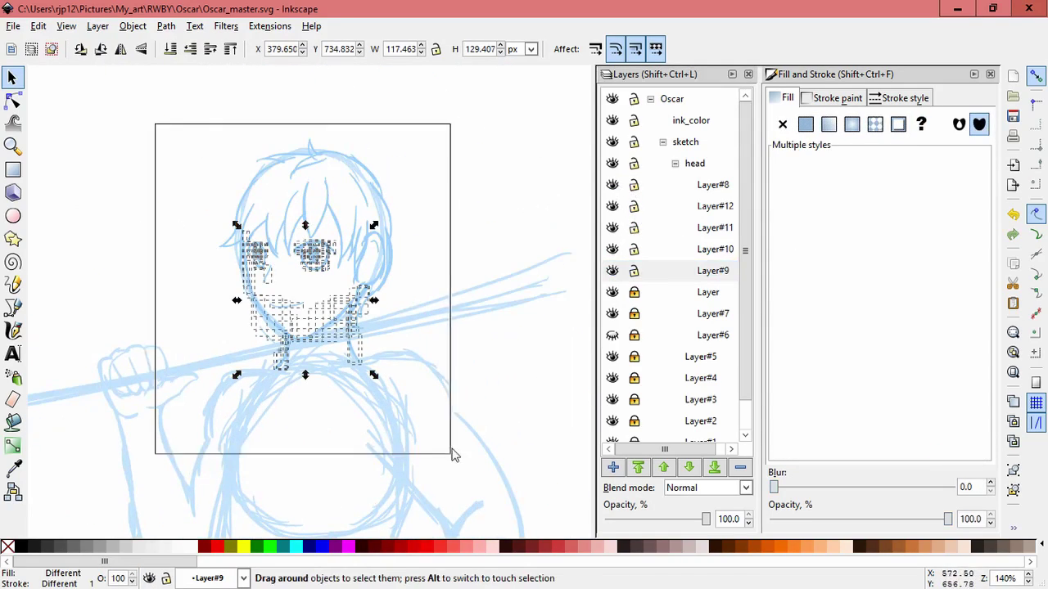
left_click_drag(194, 98, 405, 360)
left_click_drag(382, 215, 398, 234)
left_click(464, 259)
Hide Layer#7, pick out the neck stroke in Layer#12 and move it left
left_click(612, 313)
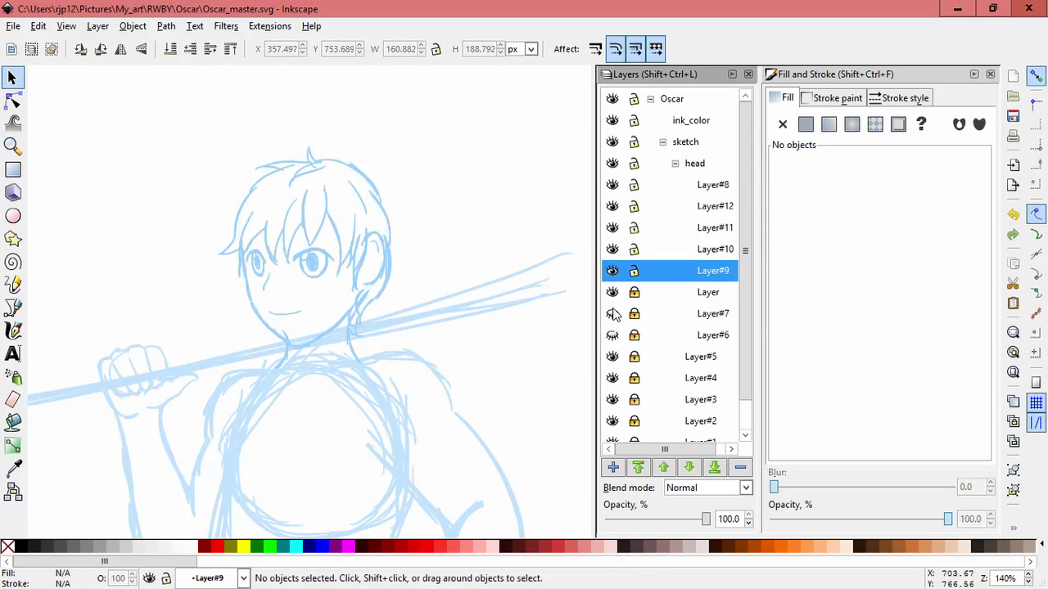
scroll(425, 234, "up", 2)
left_click(477, 252)
left_click(405, 223)
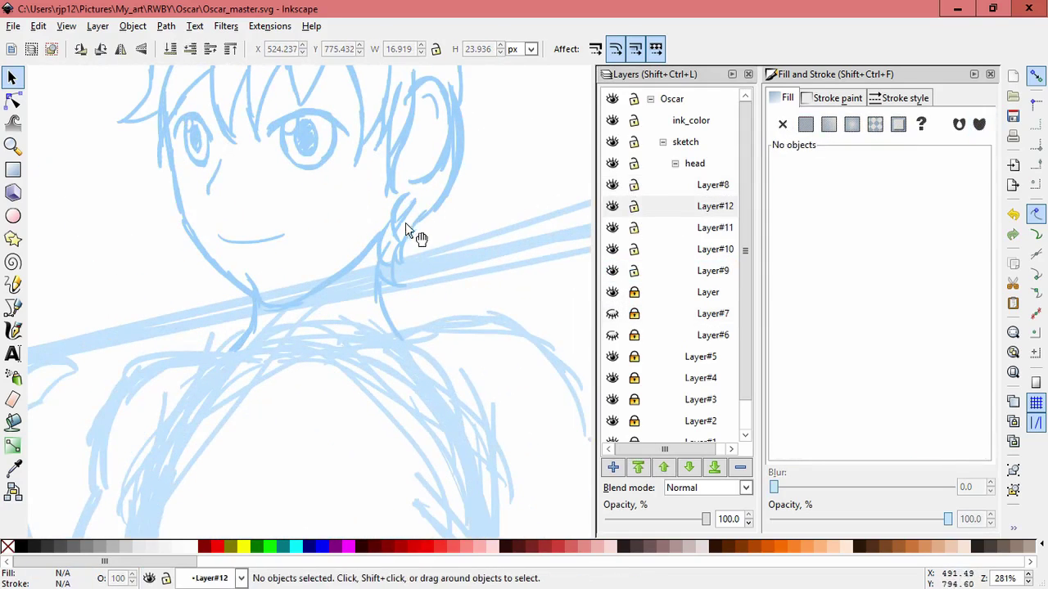
left_click(469, 262)
left_click(381, 305)
left_click(460, 264)
left_click(410, 260)
left_click(372, 285)
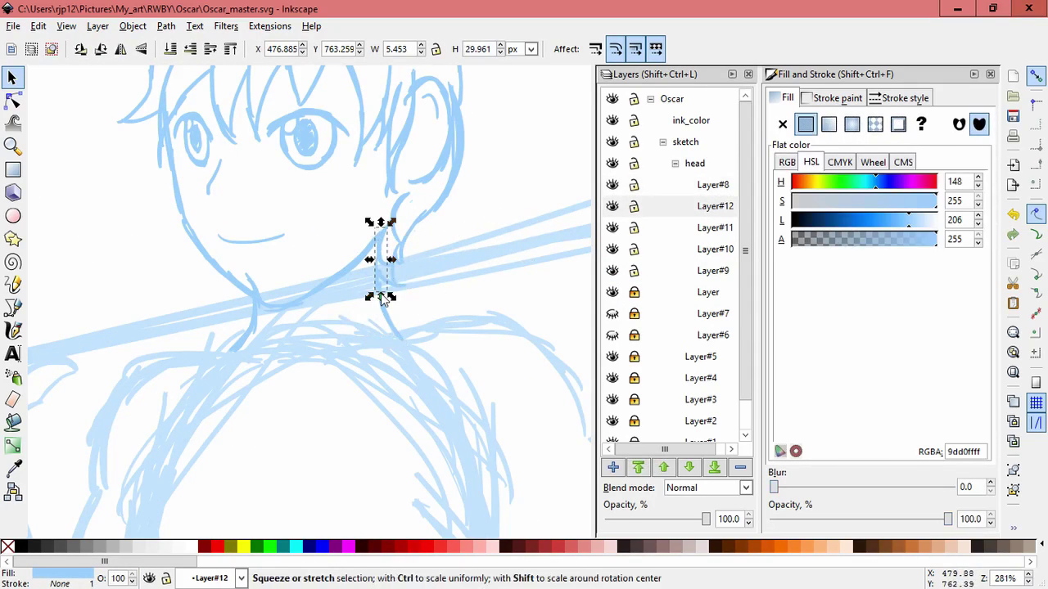
left_click(380, 286)
left_click_drag(373, 279, 283, 261)
left_click(519, 180)
Toggle the head layers' visibility, unlock Layer, and move the ear strokes down and left
scroll(518, 180, "up", 3)
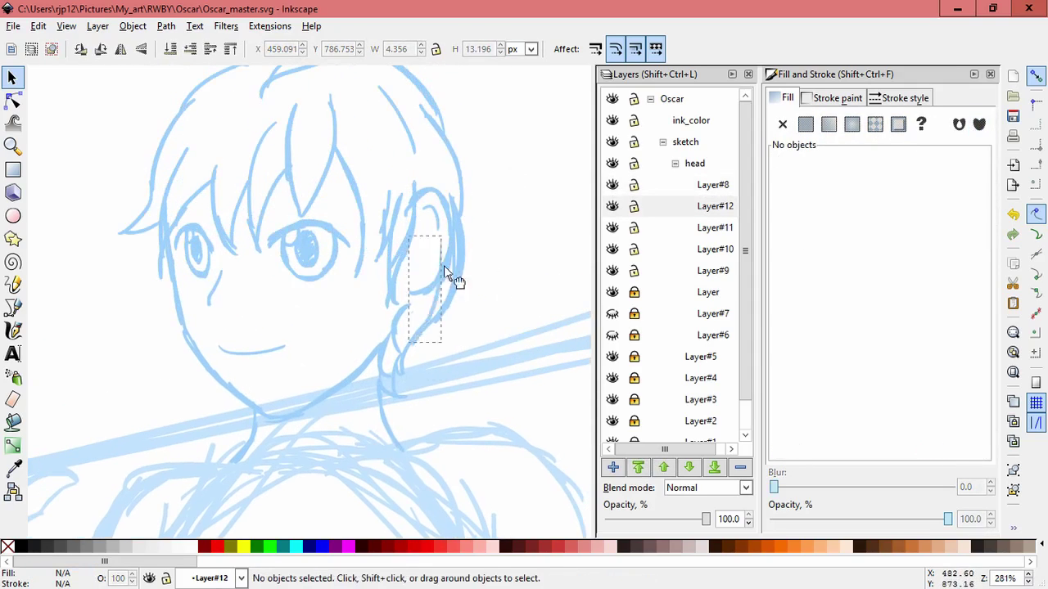
left_click(385, 229)
left_click(612, 185)
left_click(613, 206)
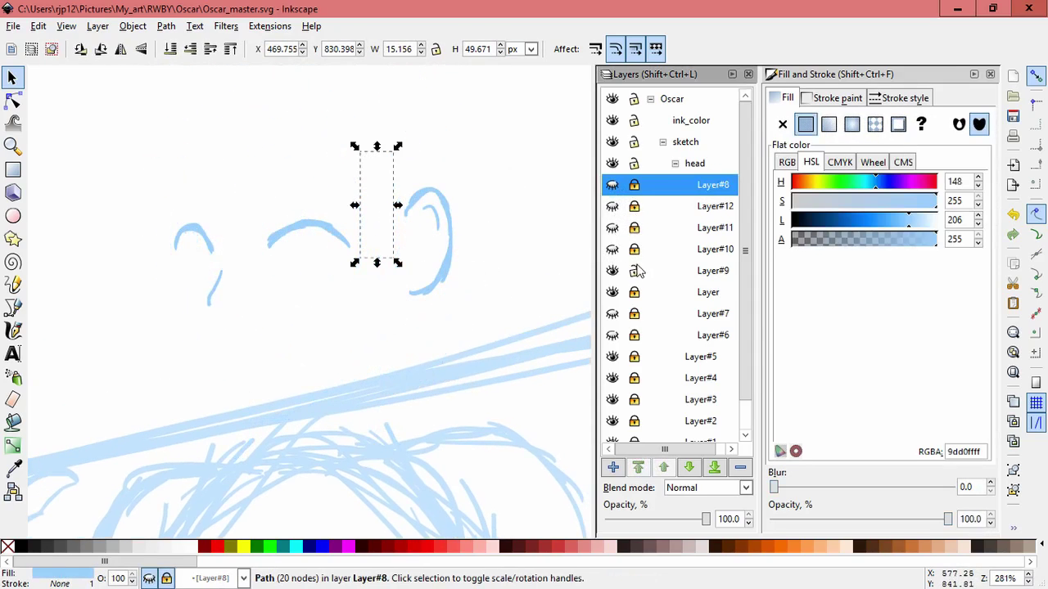
left_click(613, 292)
left_click(634, 292)
mouse_move(372, 147)
left_mouse_down()
mouse_move(473, 281)
mouse_move(473, 295)
left_mouse_up()
left_click_drag(450, 231, 432, 263)
left_click(516, 297)
Hide Layer#10 and nudge the Layer#12 face strokes slightly right
scroll(516, 303, "down", 3)
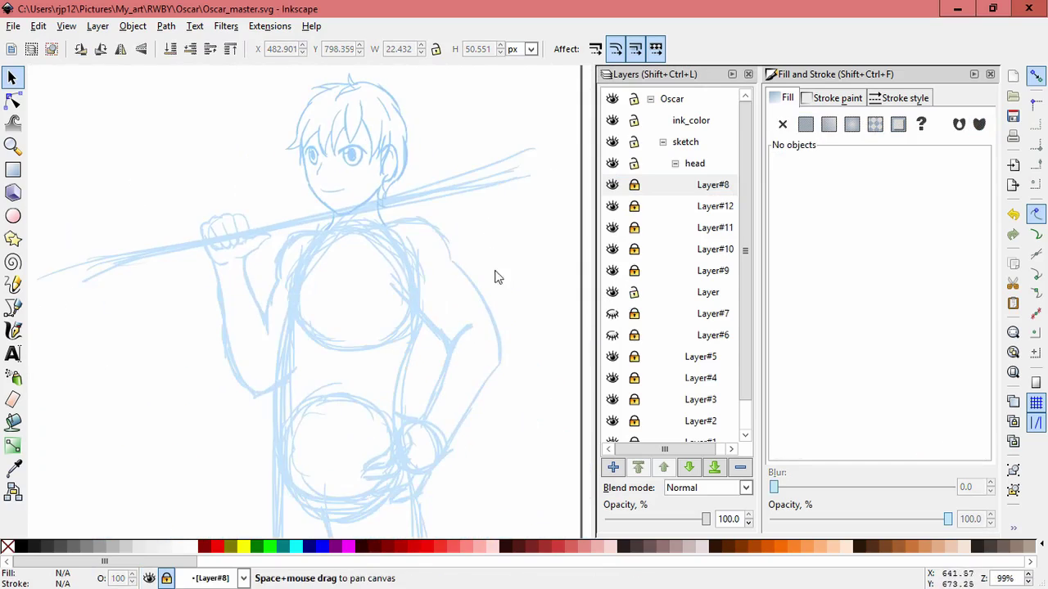
left_click_drag(497, 277, 449, 262)
left_click_drag(458, 214, 473, 246)
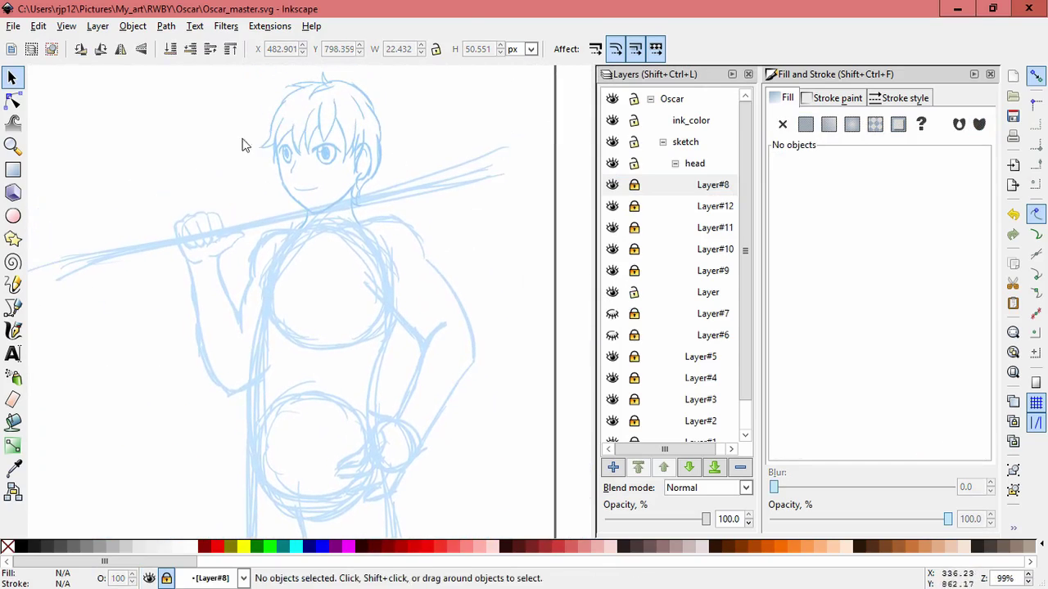
scroll(472, 243, "up", 1)
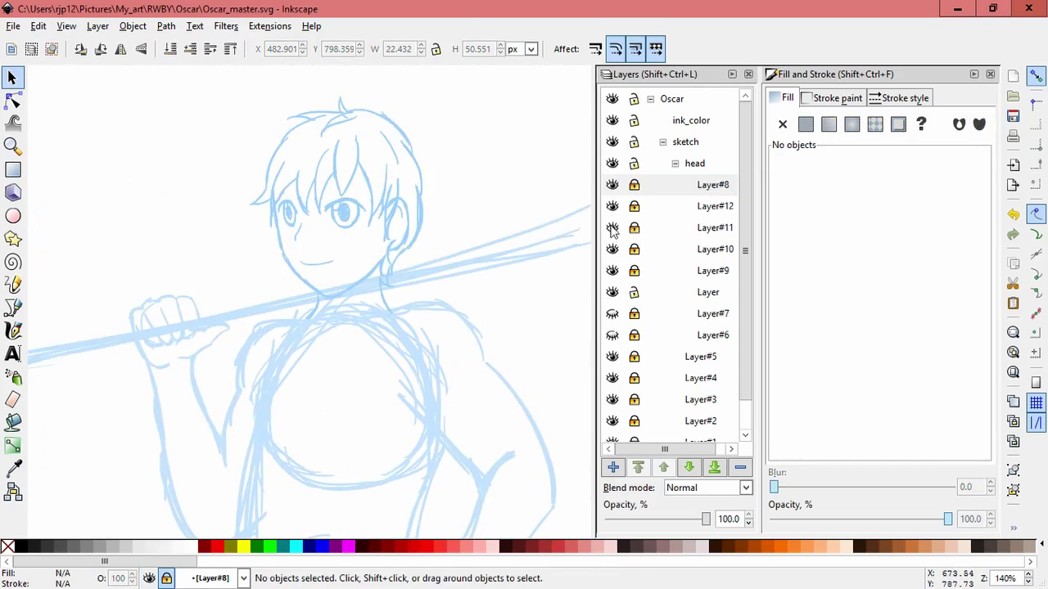
left_click(612, 249)
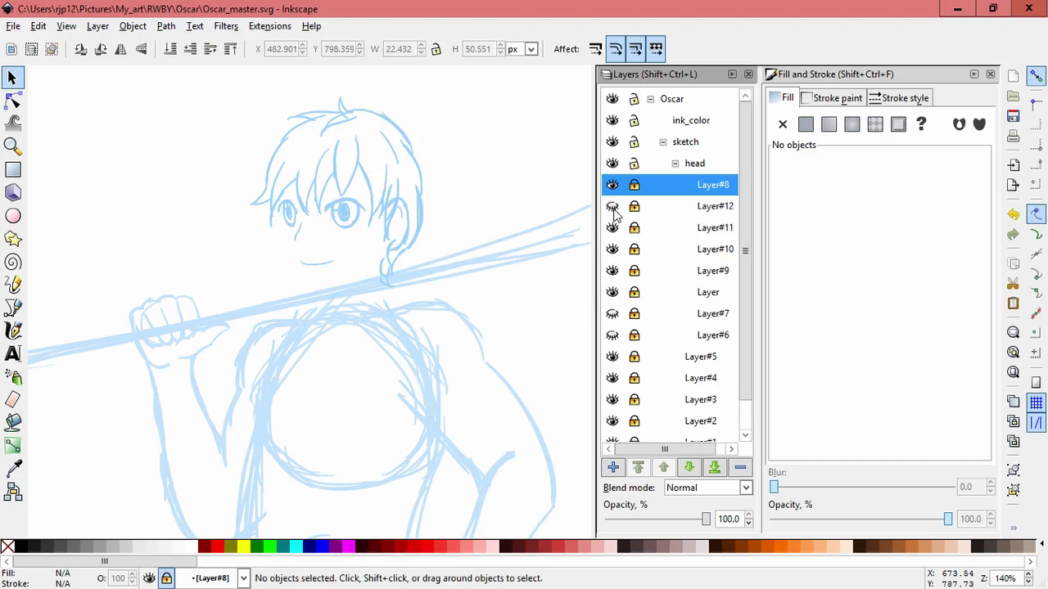
left_click_drag(241, 171, 375, 315)
key("Right")
key("Right")
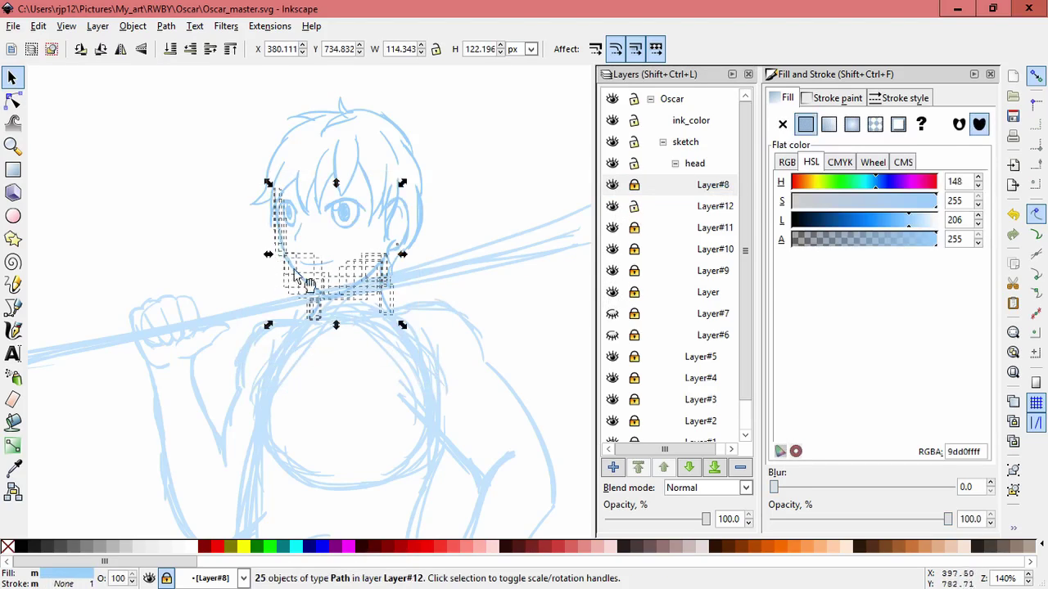
left_click(368, 342)
Move the neck stroke into place and shorten it from the top
left_click(388, 287)
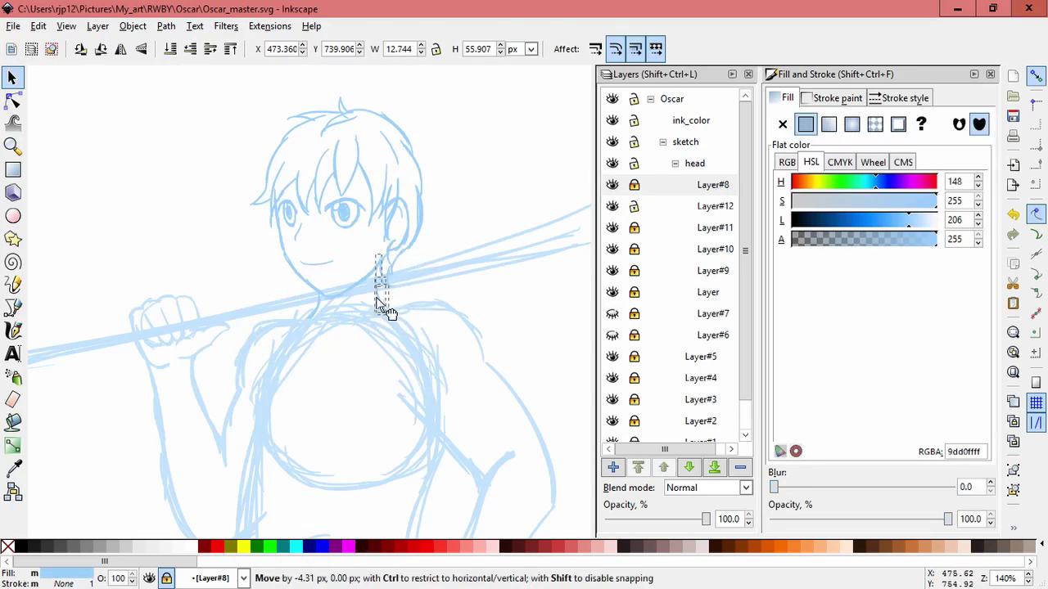
left_click_drag(375, 299, 376, 299)
key("Escape")
scroll(396, 314, "up", 1)
left_click_drag(366, 235, 366, 235)
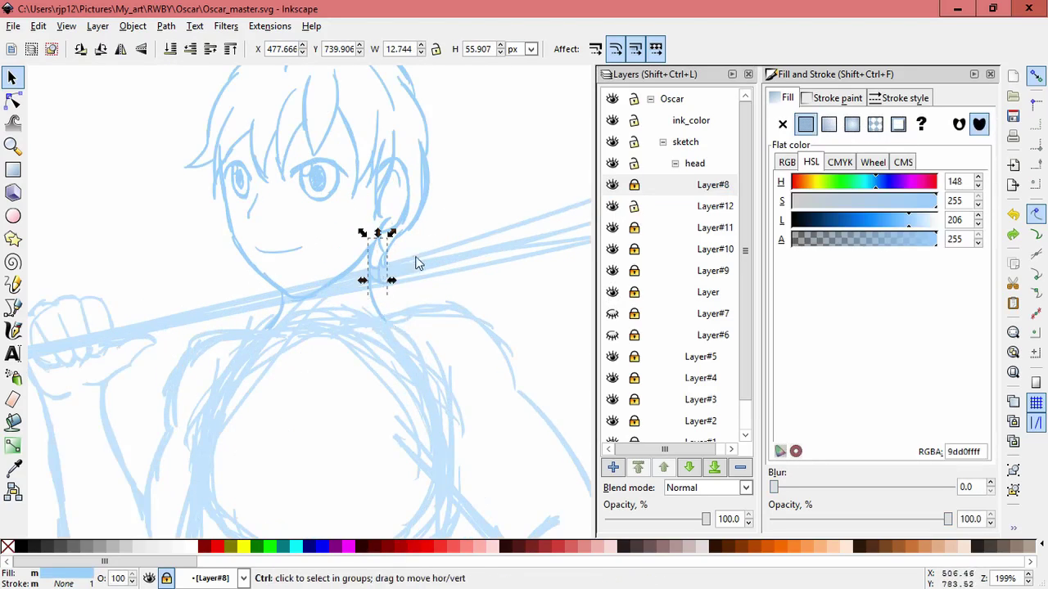
left_click_drag(385, 287, 370, 304)
left_click_drag(376, 236, 366, 244)
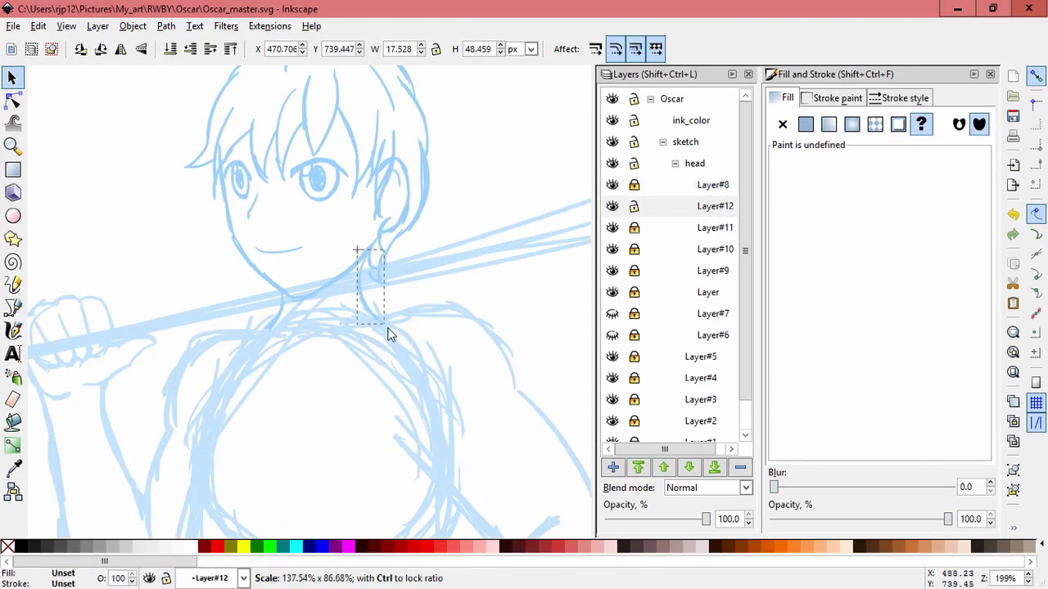
left_click_drag(369, 241, 368, 241)
key("Escape")
Squash and slightly slant the Layer#12 face paths to about 102×100 px
scroll(480, 262, "down", 1)
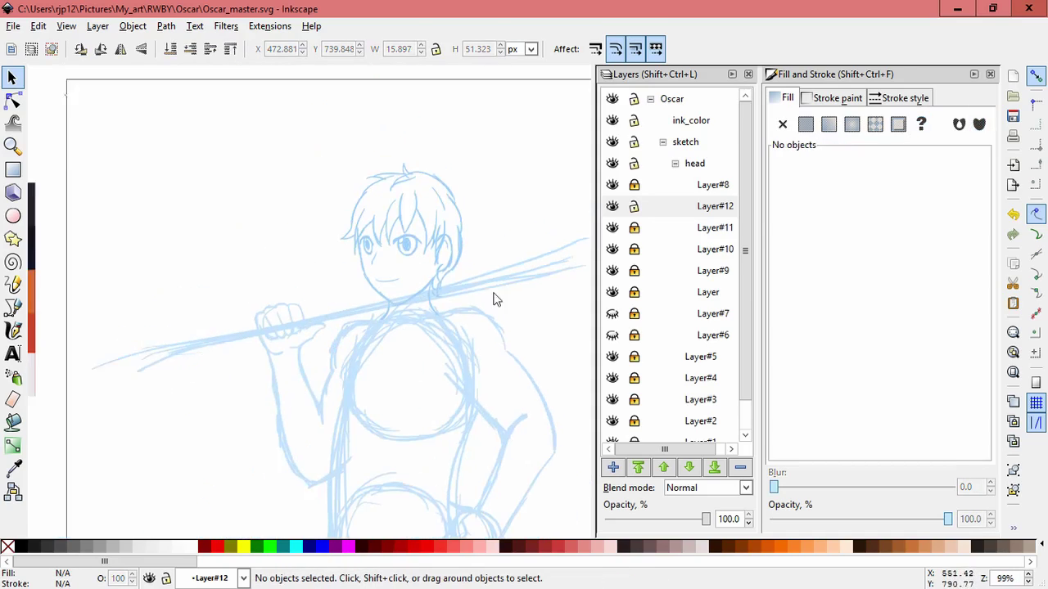
scroll(491, 297, "up", 2)
left_click(332, 377)
left_click_drag(130, 140, 376, 391)
left_click_drag(283, 406, 277, 401)
key("Escape")
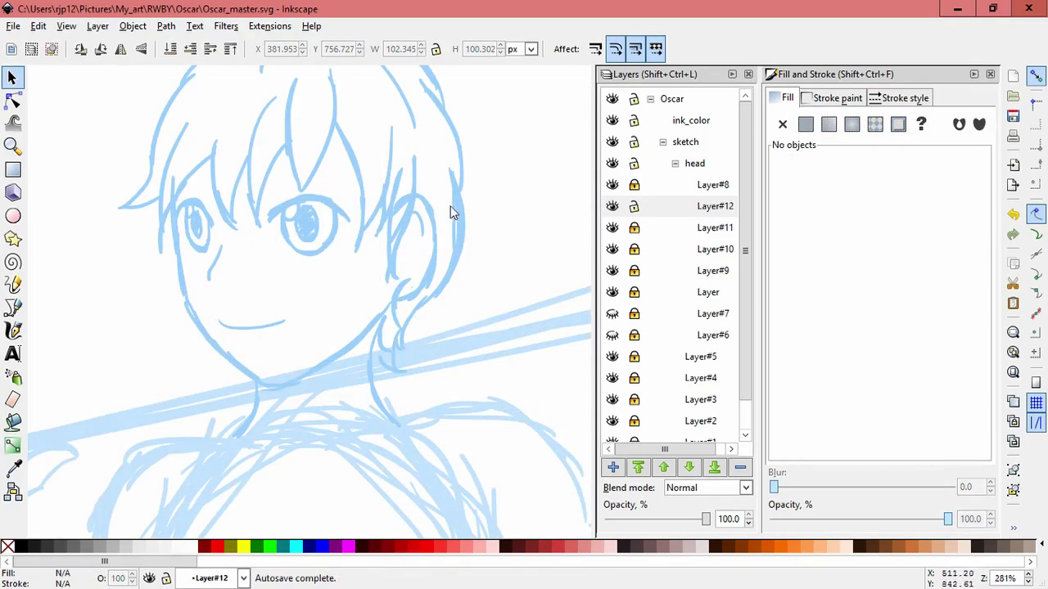
scroll(432, 328, "down", 1)
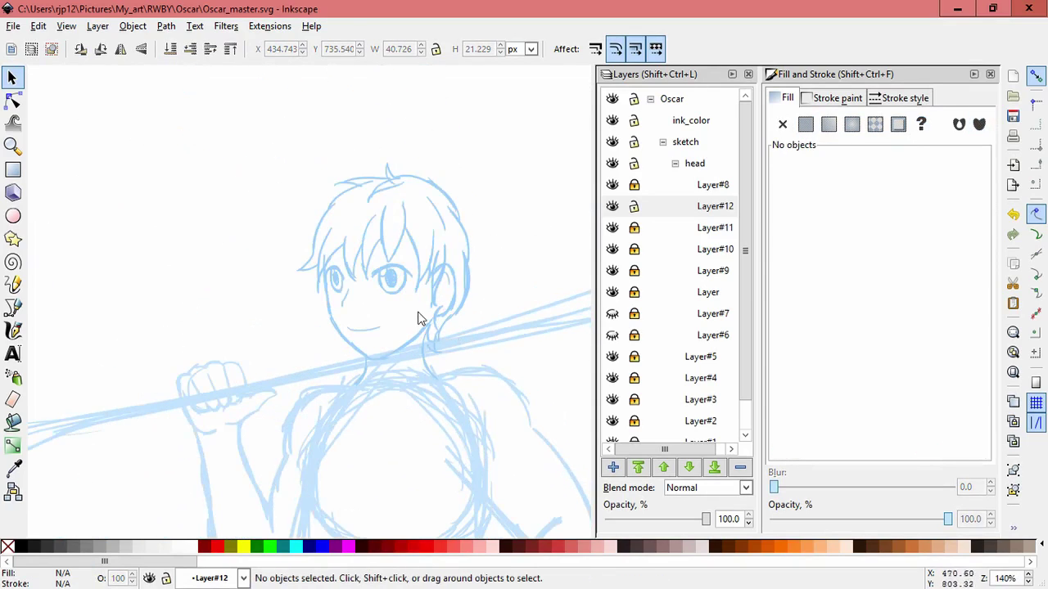
scroll(367, 306, "up", 1)
left_click_drag(250, 194, 344, 367)
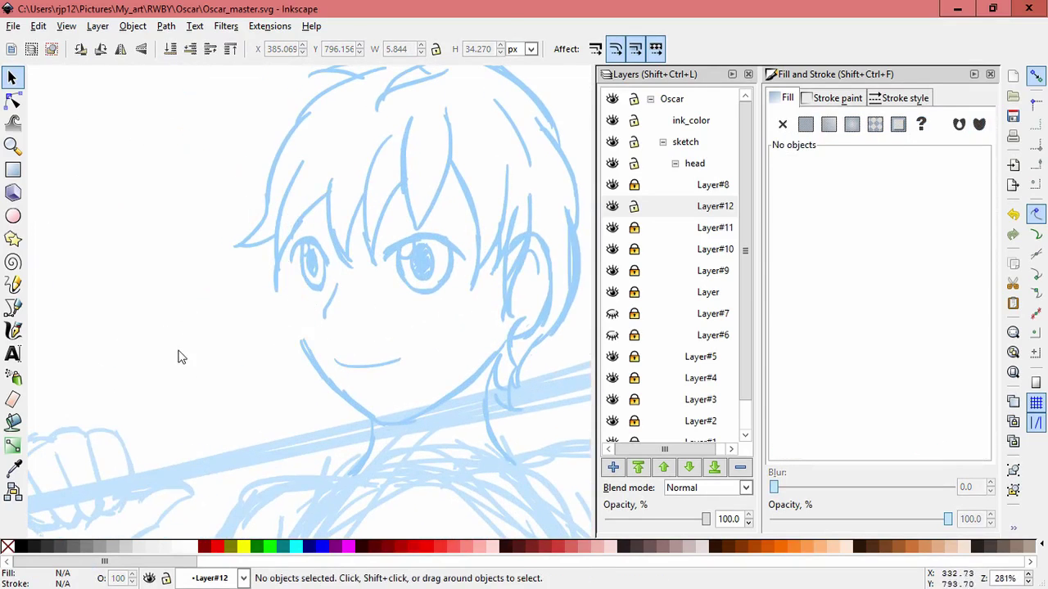
key("c")
scroll(320, 300, "up", 1)
Add a calligraphic stroke beside the left eye and lock Layer#12
left_click_drag(273, 222, 283, 284)
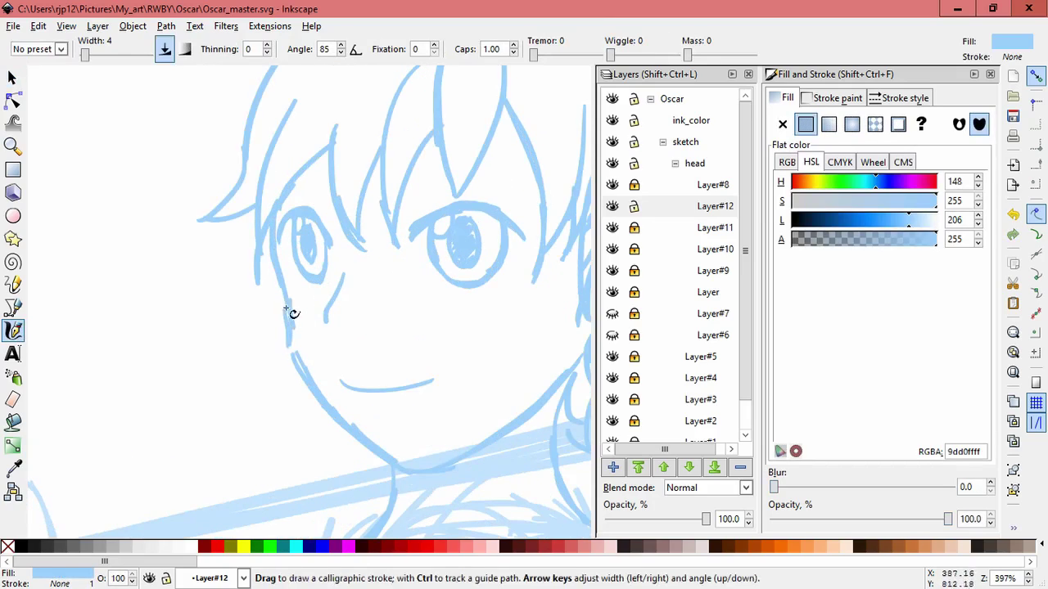
scroll(451, 332, "down", 2)
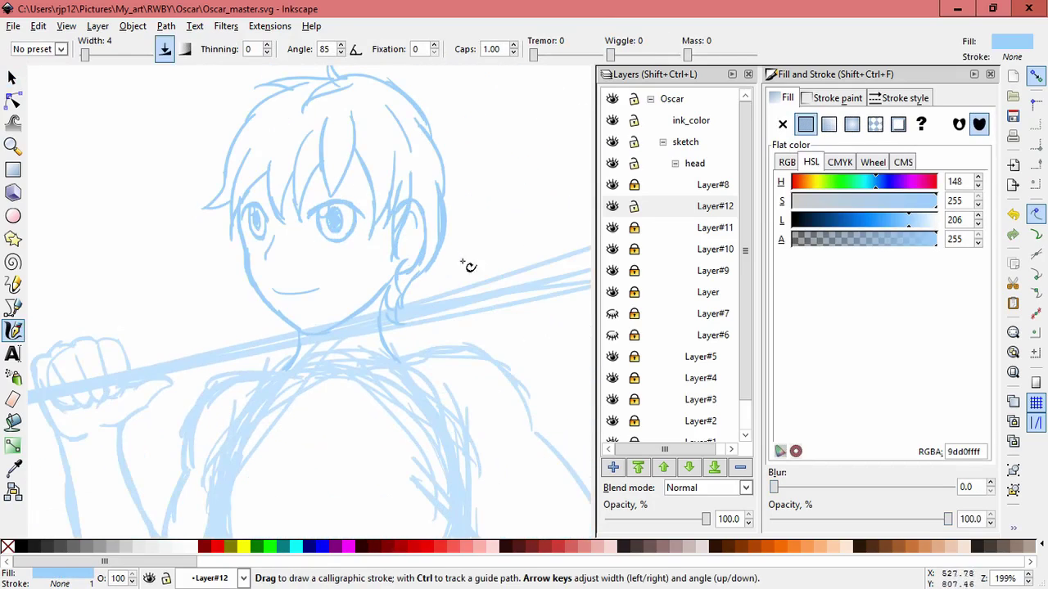
scroll(324, 232, "up", 1)
key("s")
left_click_drag(123, 128, 313, 380)
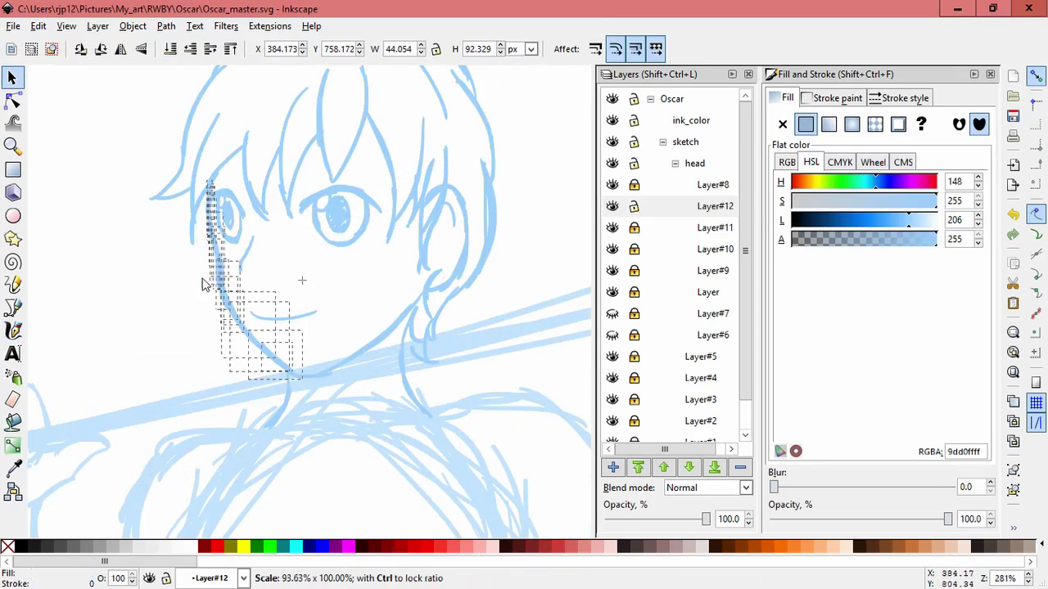
key("Escape")
left_click(634, 206)
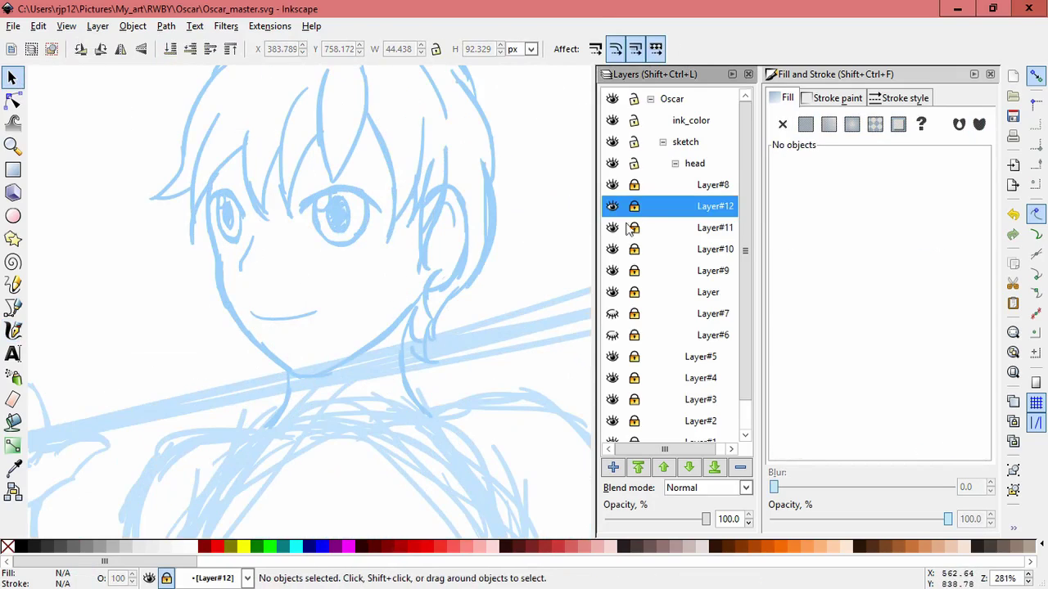
Nudge the left-eye strokes into place and narrow them to about 90% width
left_click_drag(239, 247, 197, 174)
left_click(205, 286)
left_click_drag(258, 219, 257, 229)
left_click(202, 368)
left_click_drag(197, 167, 251, 221)
left_click(293, 274)
left_click(231, 367)
Shift the right-eye strokes slightly left and down, and the nose strokes slightly left
left_click_drag(337, 214, 325, 220)
left_click(227, 392)
left_click_drag(258, 261, 246, 257)
left_click(424, 327)
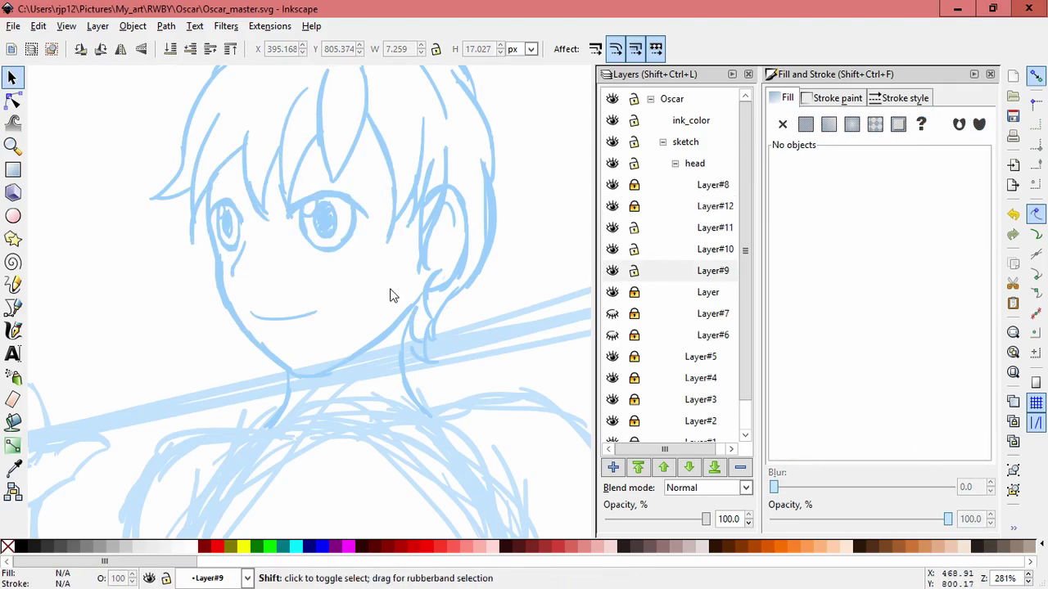
scroll(391, 295, "up", 2)
Add a new layer above Layer#11 and sketch strokes along the lower bangs and left upper eyelid
left_click(655, 227)
key("shift+ctrl+n")
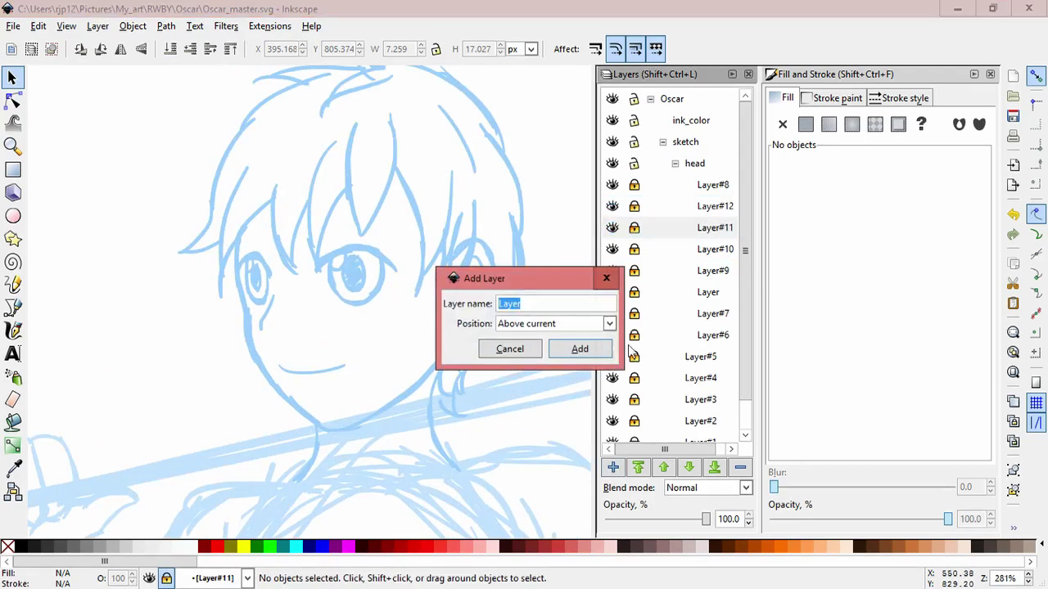
key("Return")
key("c")
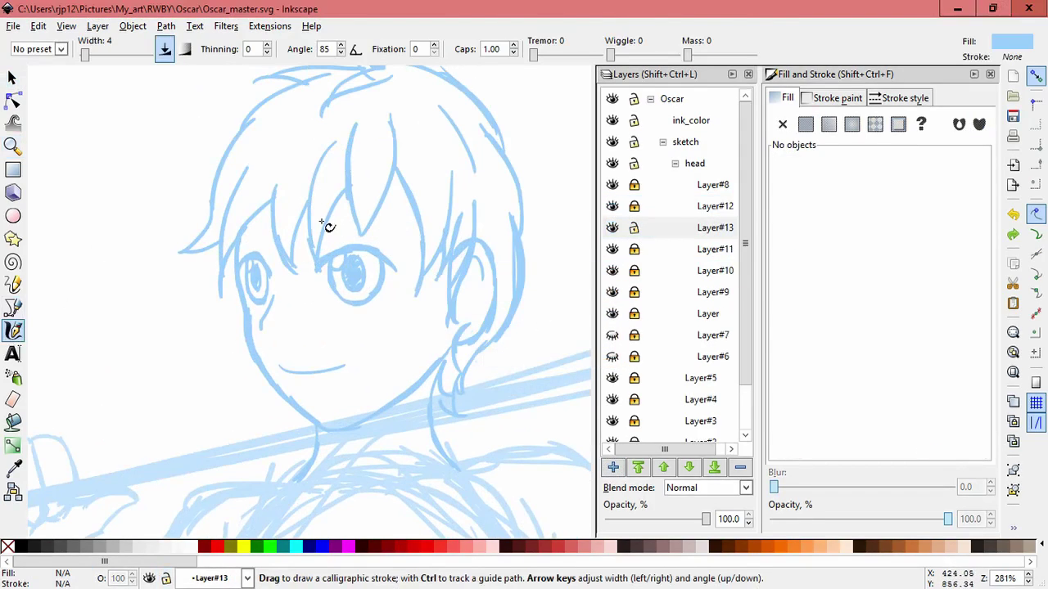
left_click_drag(338, 228, 388, 245)
left_click_drag(239, 250, 275, 239)
Try a longer nose stroke, then undo it
scroll(384, 295, "down", 2)
scroll(385, 294, "right", 2)
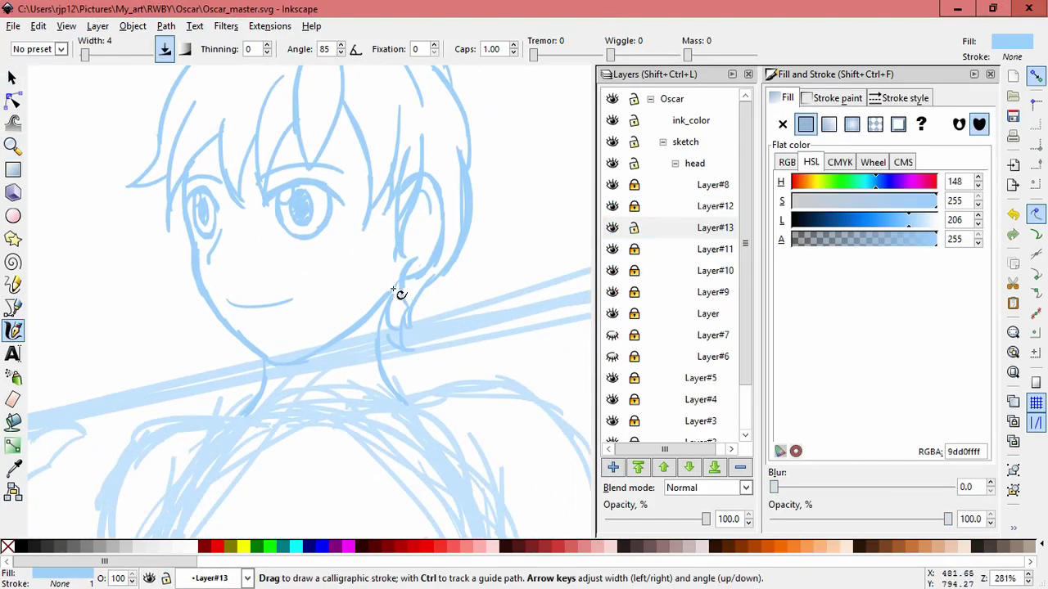
left_click_drag(237, 255, 214, 308)
key("ctrl+z")
left_click_drag(142, 347, 144, 347)
scroll(451, 304, "down", 3)
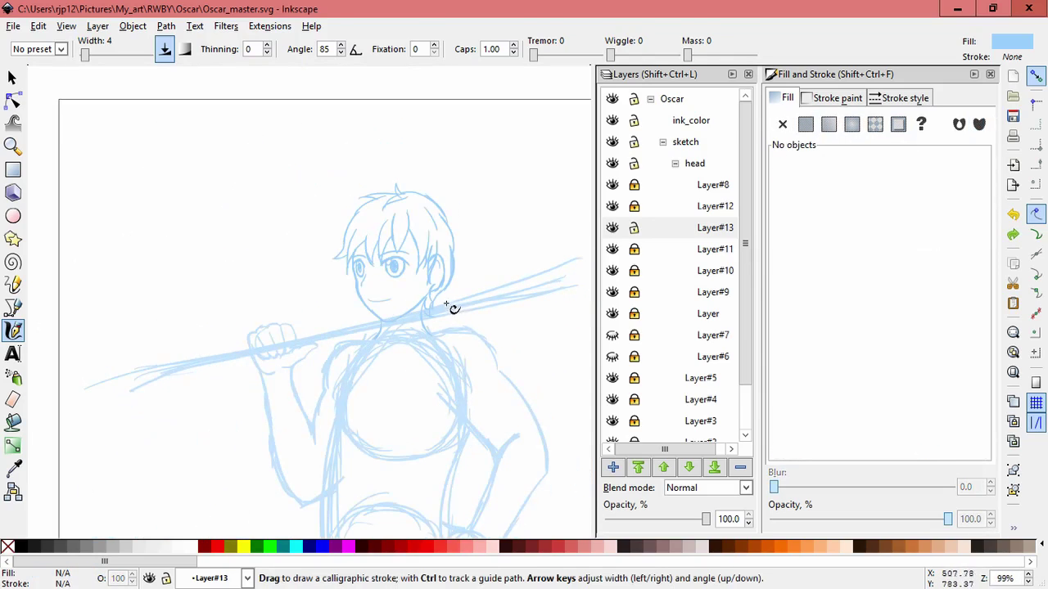
scroll(456, 283, "up", 4)
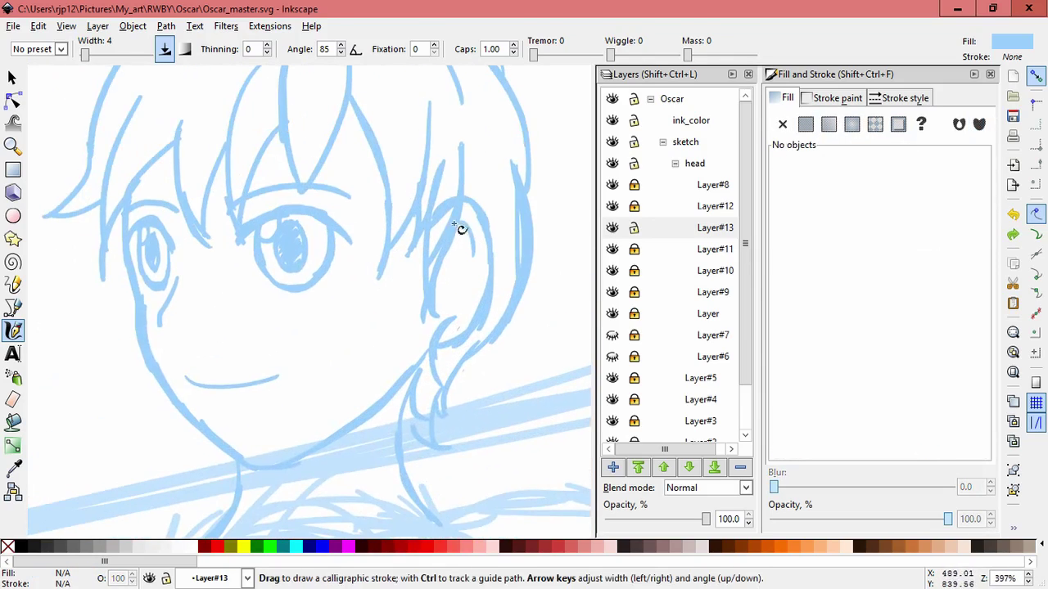
Compare the eyes with Layer#11 hidden, then move the eye object onto the left eye and narrow it
left_click(612, 249)
key("s")
left_click(612, 248)
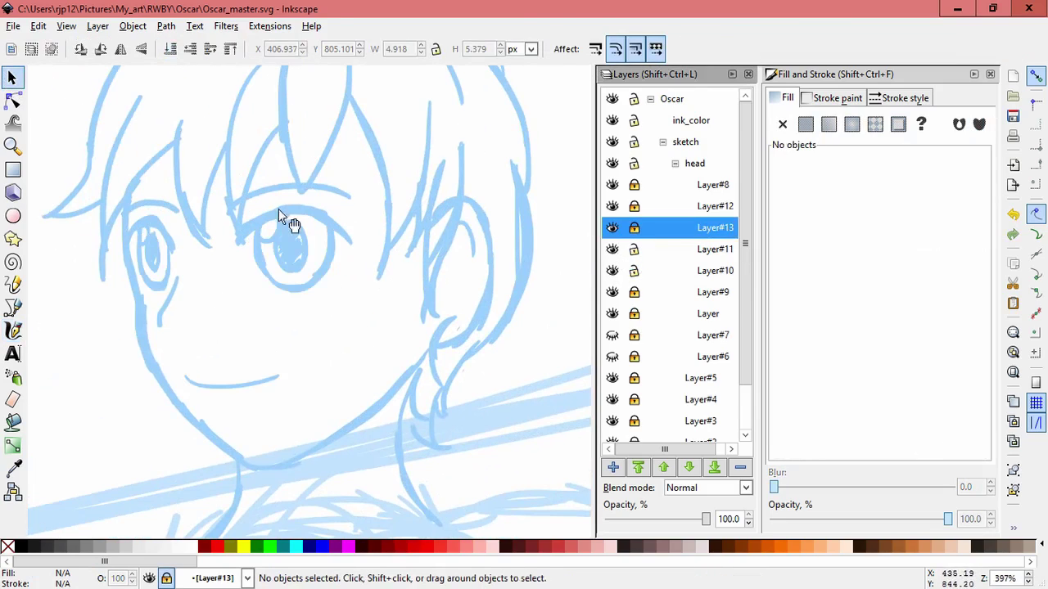
left_click(287, 219)
left_click_drag(330, 253, 207, 255)
left_click_drag(194, 304, 159, 297)
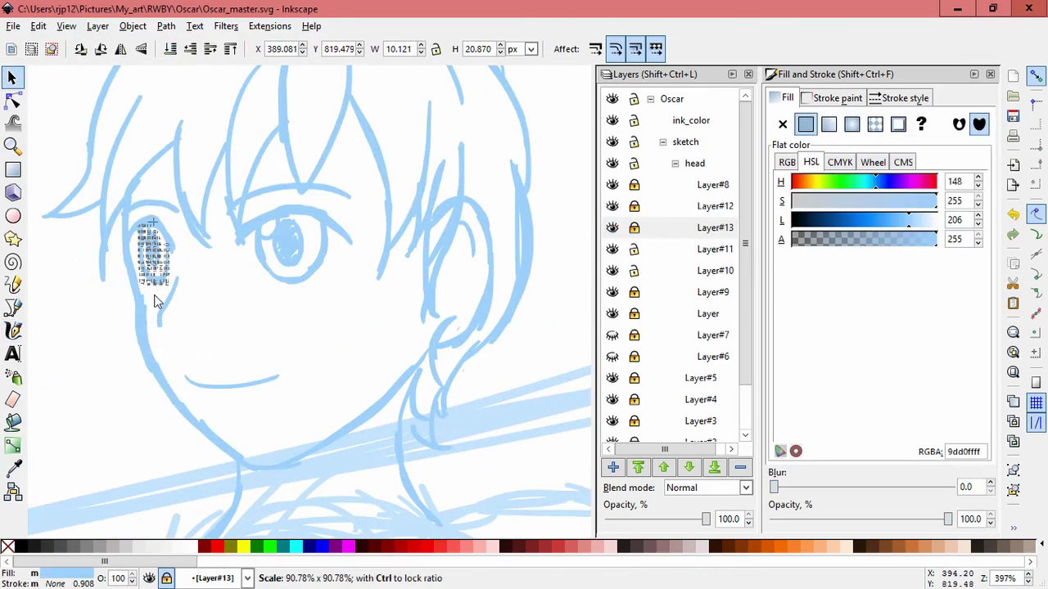
key("Escape")
Narrow the left-eye object to about 9×21 px and shift it slightly left
scroll(184, 280, "up", 1)
left_click(136, 246)
left_click_drag(115, 249, 119, 251)
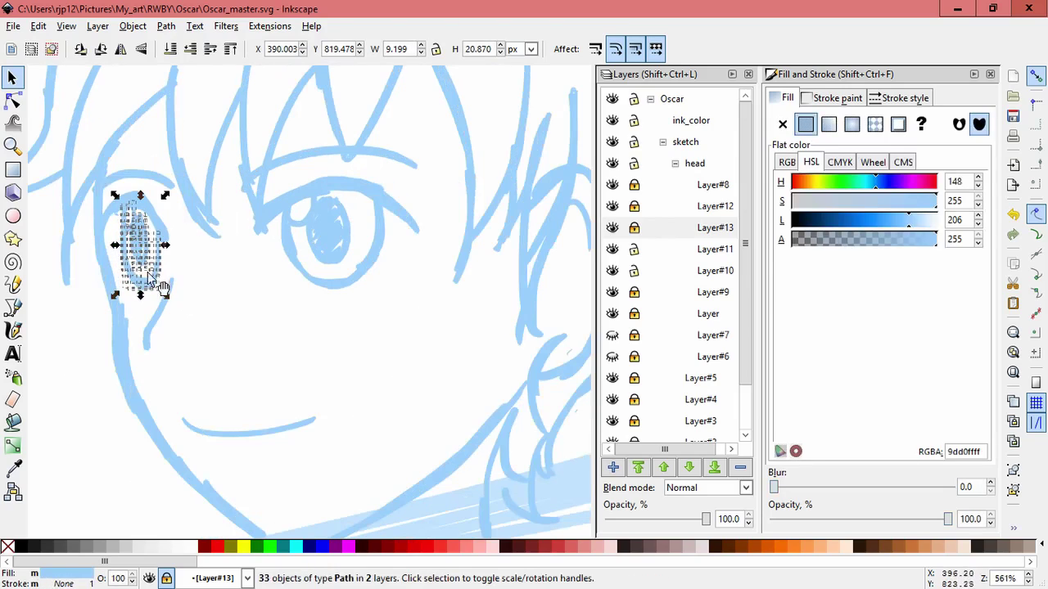
key("Escape")
scroll(369, 332, "down", 2)
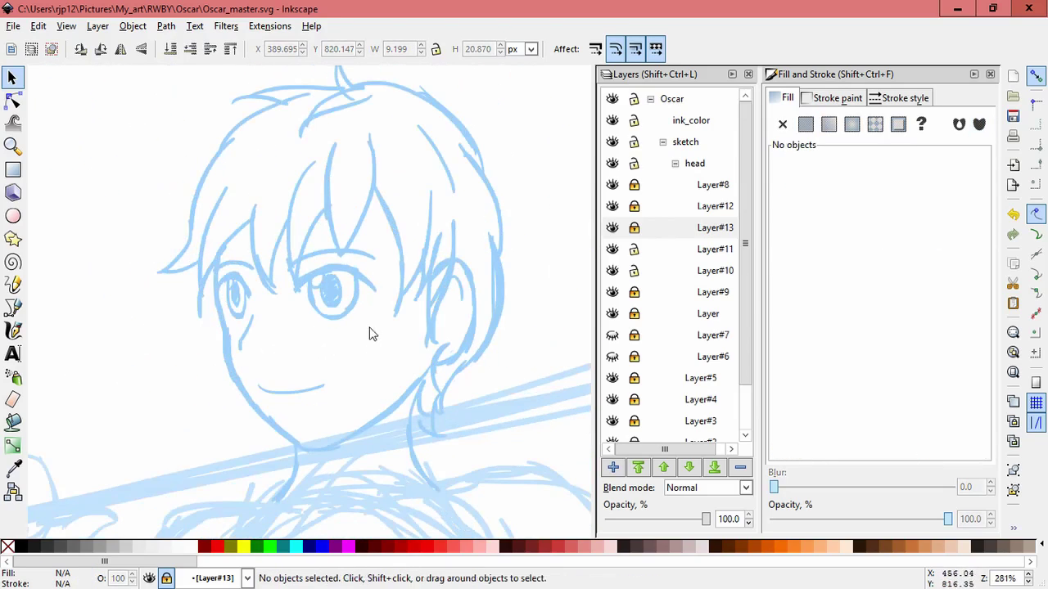
scroll(285, 287, "up", 3)
left_click(214, 204)
left_click_drag(221, 205, 203, 226)
Switch drawing to Layer#10, select the paths around the left eye, and undo the last change
key("Escape")
key("c")
key("ctrl+Page_Down")
key("ctrl+Page_Down")
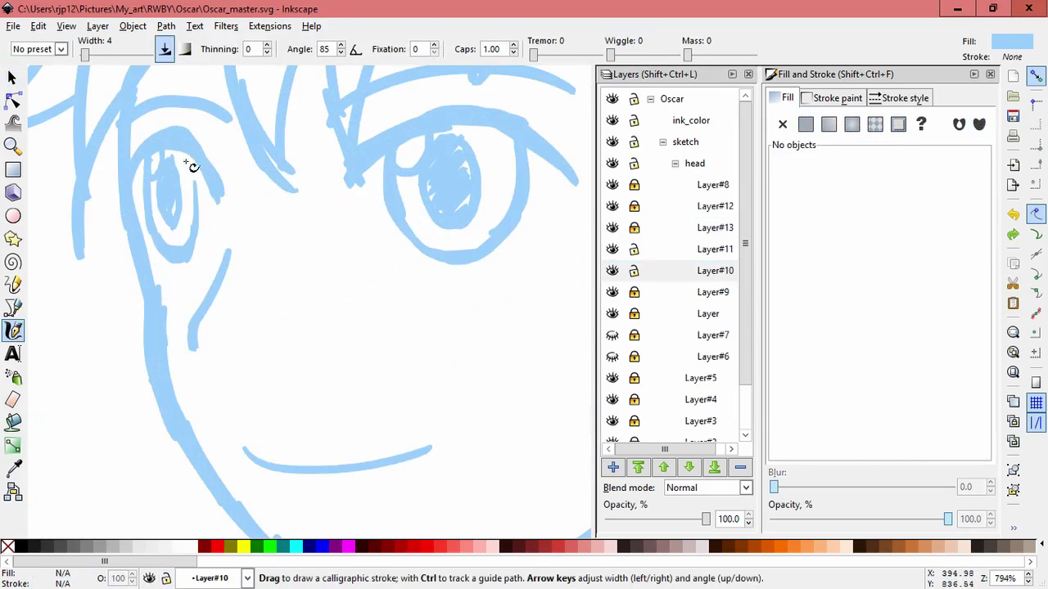
left_click(201, 233, "ctrl")
scroll(398, 351, "down", 4)
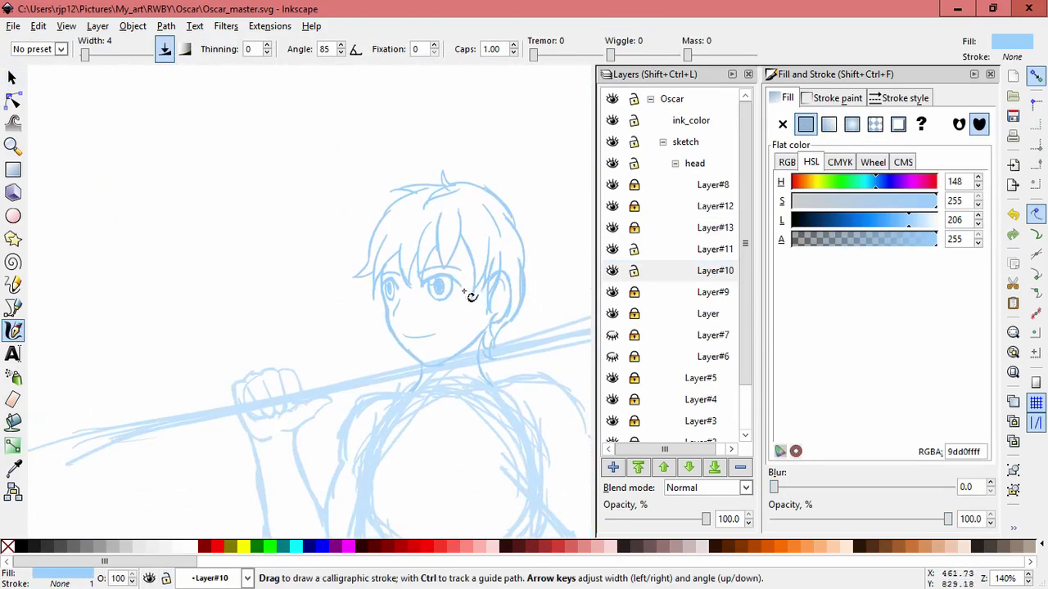
scroll(428, 303, "up", 3)
key("s")
left_click(259, 328)
key("ctrl+z")
left_click(274, 350)
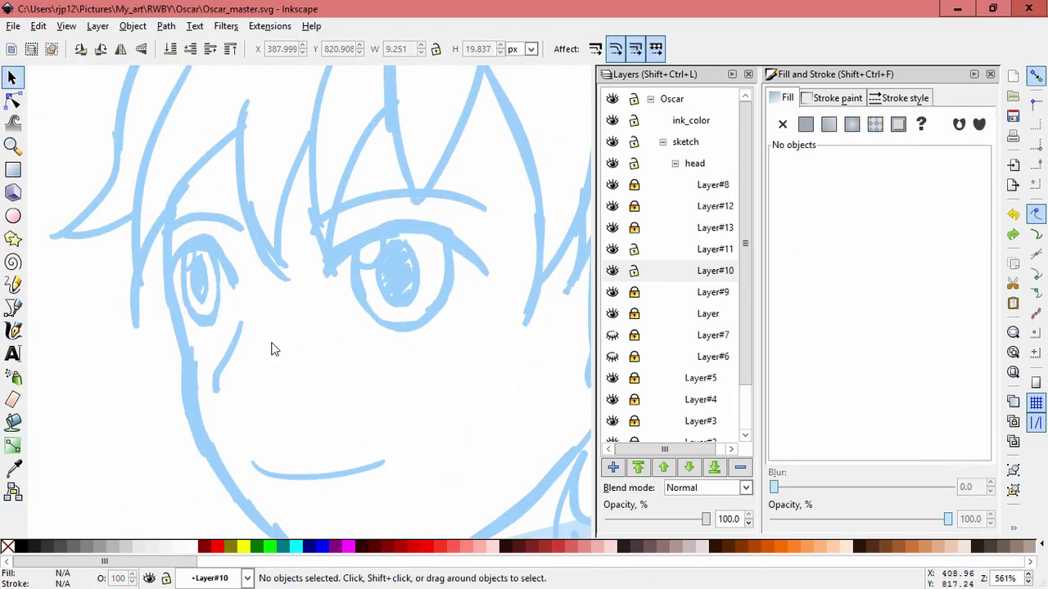
Unlock Layer#9, lock Layer#10, and select the Layer#9 paths around the left eye
left_click(634, 292)
left_click(634, 270)
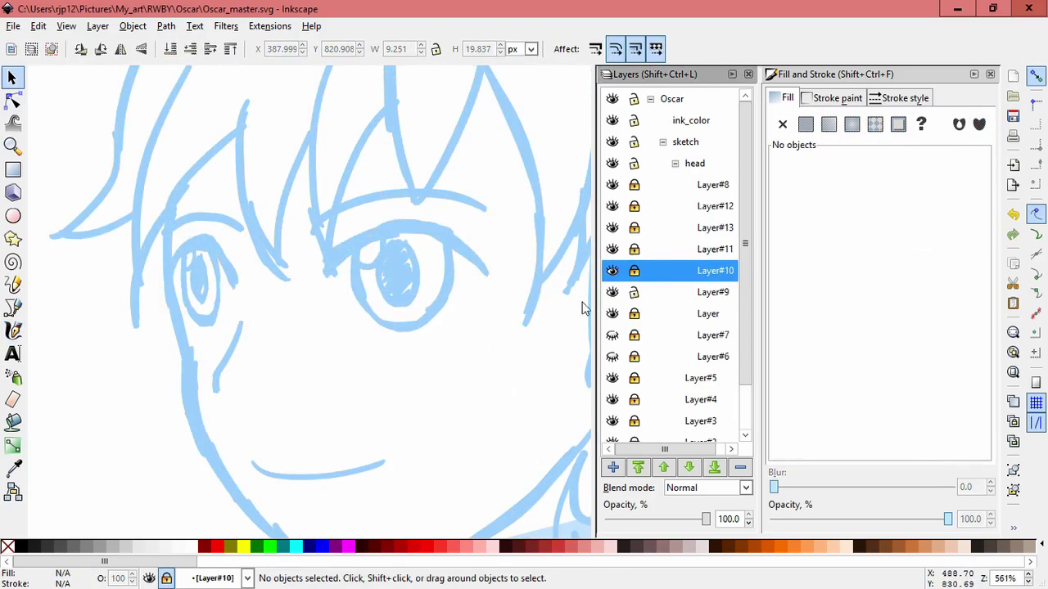
left_click_drag(245, 304, 165, 226)
left_click(287, 329)
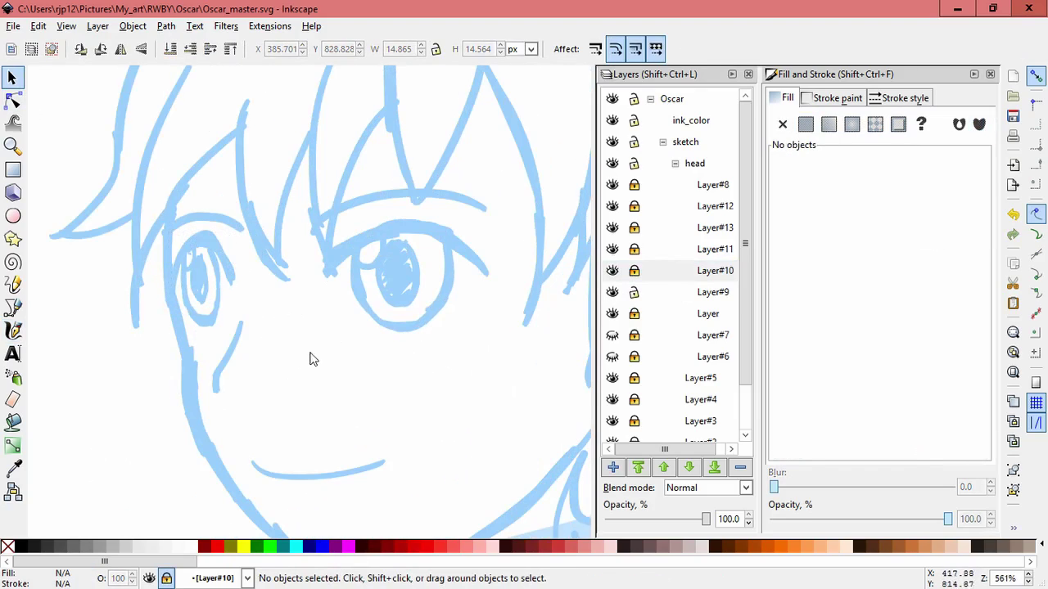
left_click_drag(235, 319, 172, 224)
left_click(230, 312)
Sketch trial calligraphic strokes around and below the left eye
left_click(13, 329)
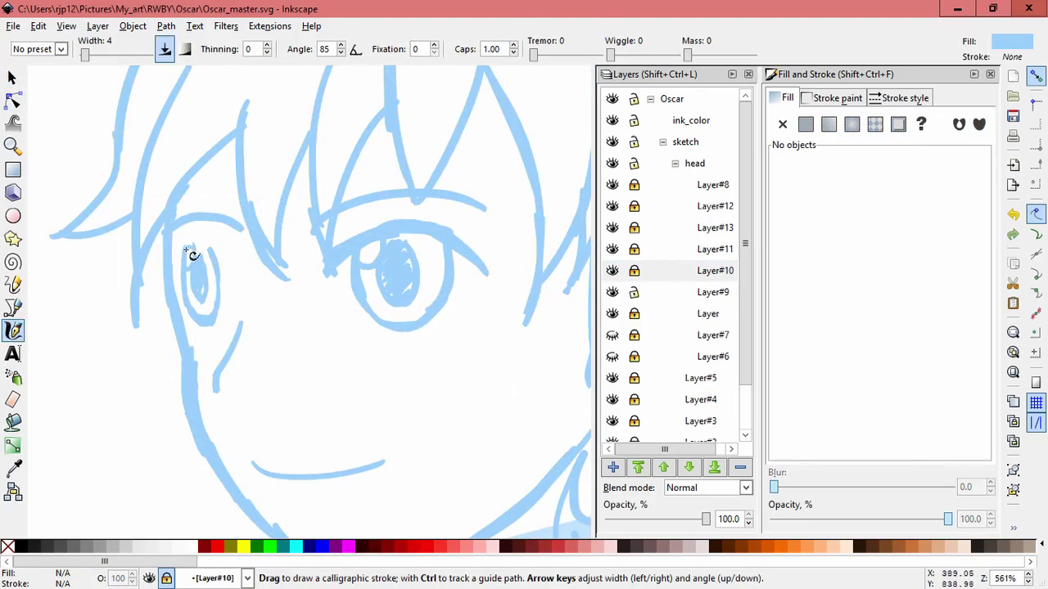
mouse_move(170, 263)
left_mouse_down()
mouse_move(223, 251)
mouse_move(242, 298)
left_mouse_up()
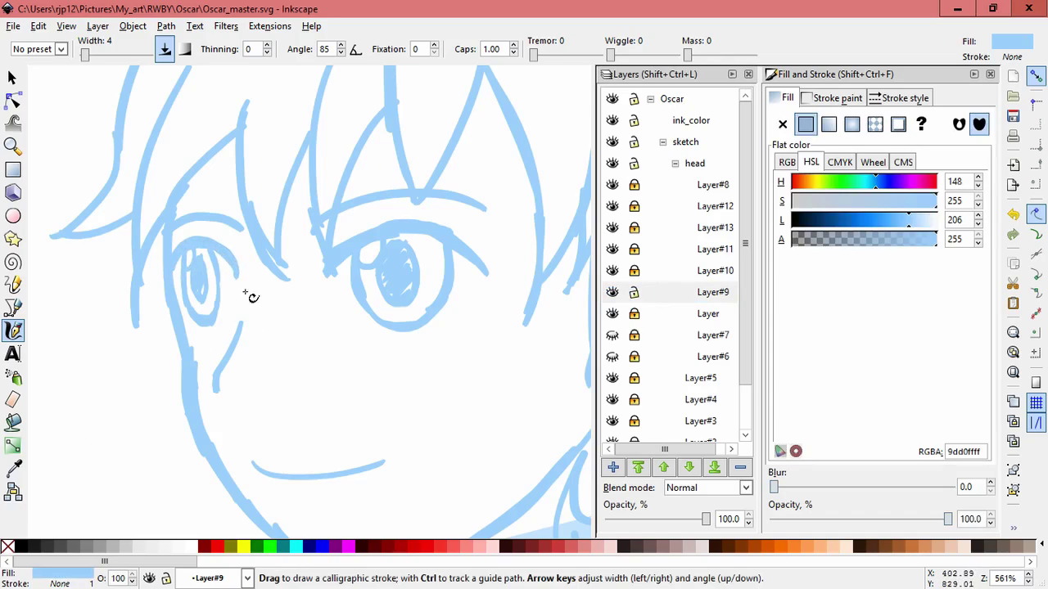
left_click_drag(175, 276, 175, 275)
left_click_drag(177, 311, 178, 314)
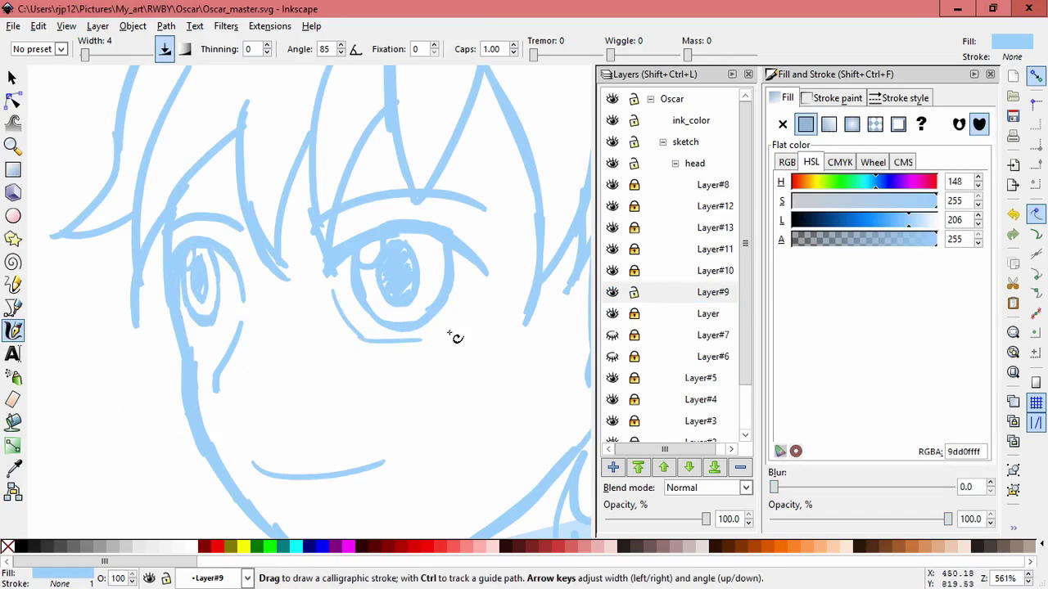
mouse_move(437, 344)
left_mouse_down()
mouse_move(487, 299)
mouse_move(464, 318)
left_mouse_up()
key("ctrl+z")
key("ctrl+z")
mouse_move(362, 342)
left_mouse_down()
mouse_move(439, 344)
mouse_move(475, 320)
left_mouse_up()
left_click_drag(211, 328, 222, 331)
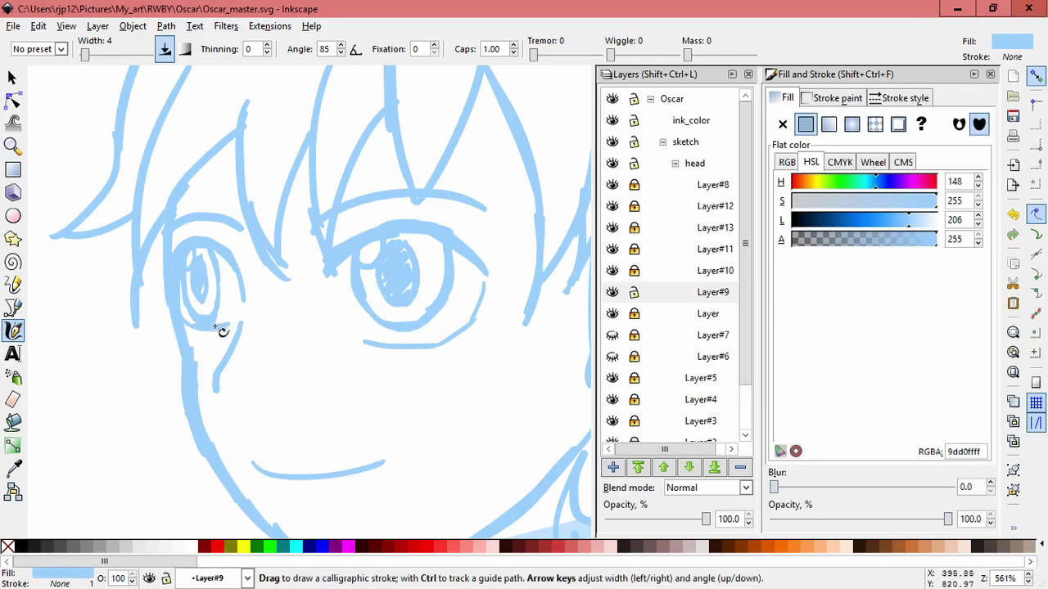
Delete the stray strokes by the left eye and draw one fresh short stroke there
key("space")
key("Delete")
key("space")
mouse_move(245, 287)
left_mouse_down()
mouse_move(224, 327)
mouse_move(200, 331)
mouse_move(136, 406)
mouse_move(200, 332)
left_mouse_up()
key("minus")
key("minus")
key("minus")
scroll(378, 254, "down", 3)
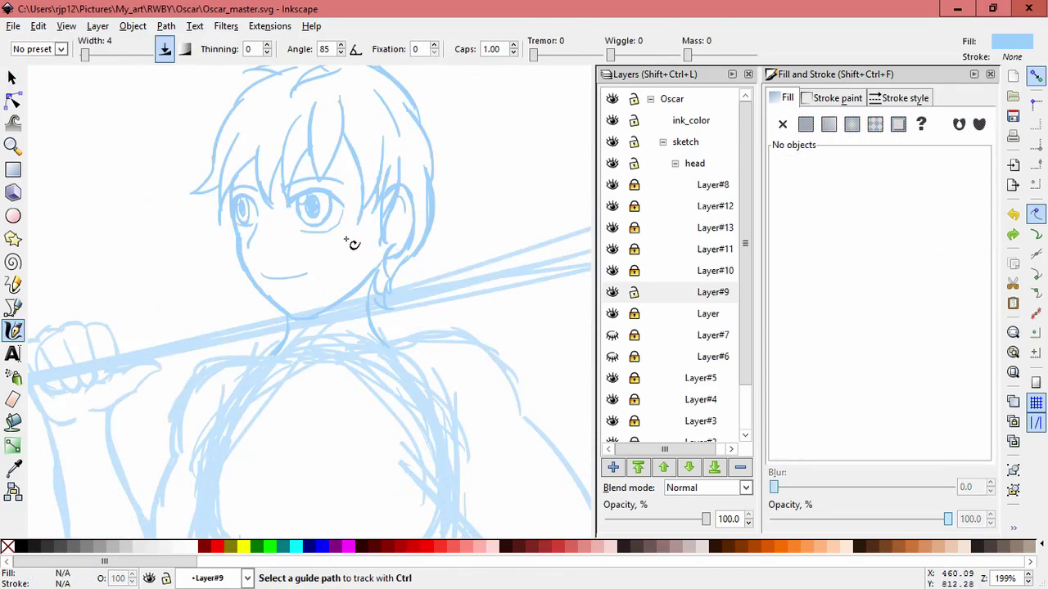
scroll(328, 380, "up", 2)
key("plus")
key("plus")
key("plus")
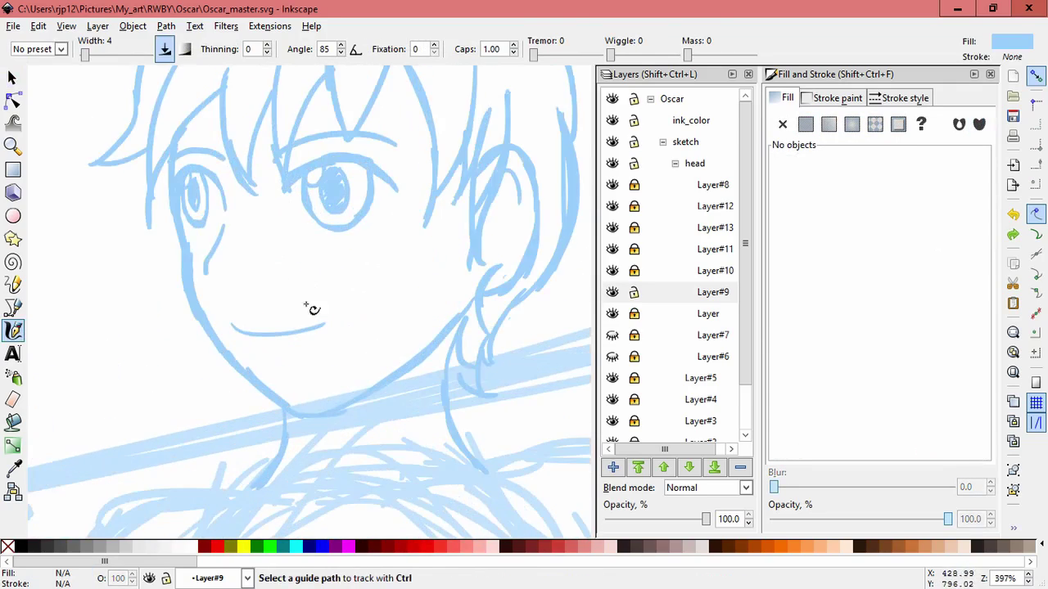
Make Layer#9 current, unlock it, and draw a short stroke on the left eye
left_click(712, 292)
key("s")
key("ctrl+a")
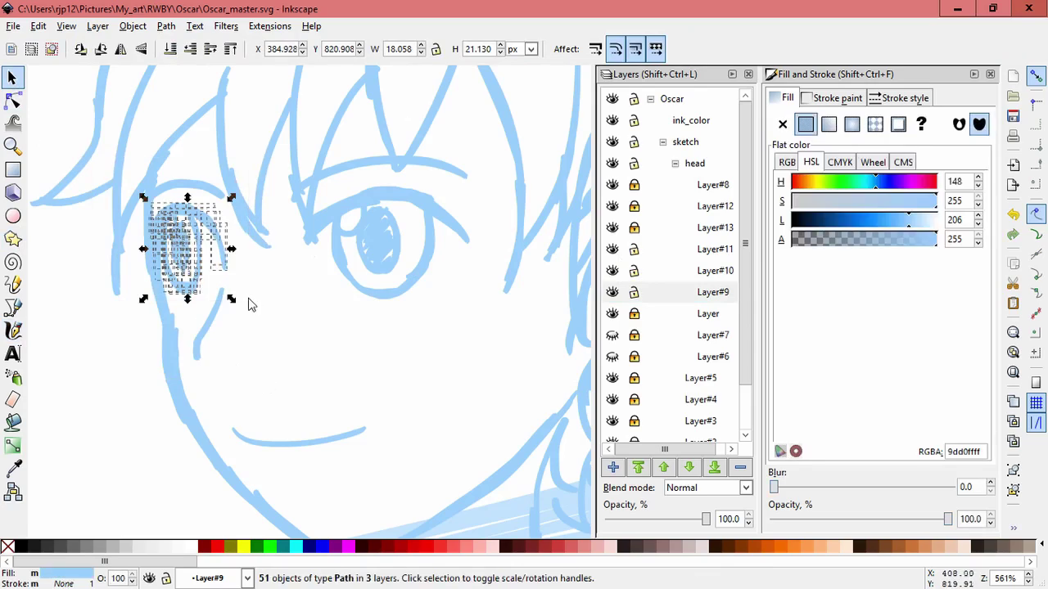
key("Escape")
left_click(613, 293)
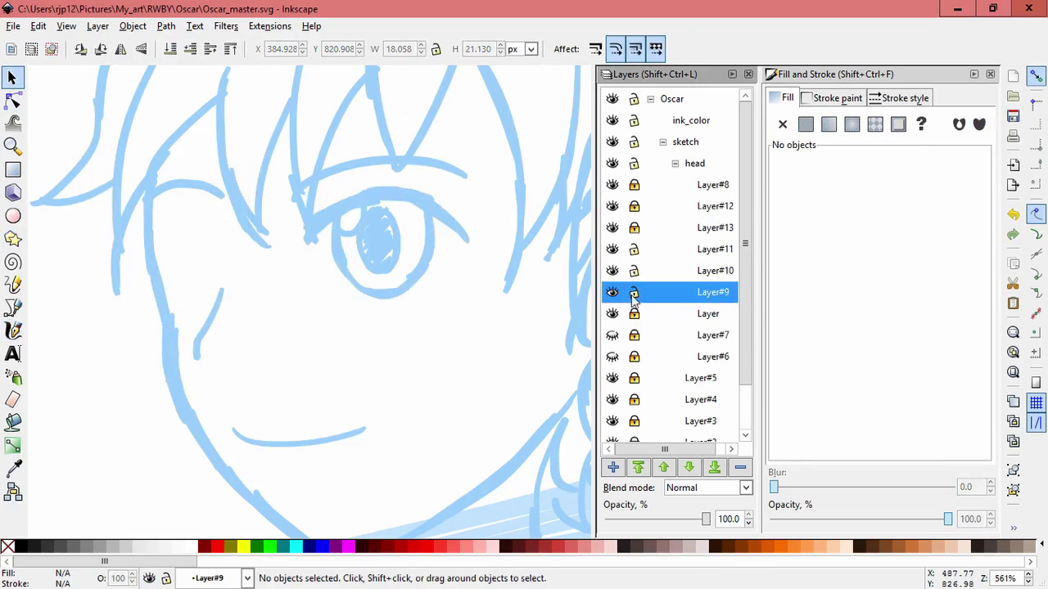
left_click(632, 293)
key("c")
left_click_drag(162, 232, 163, 236)
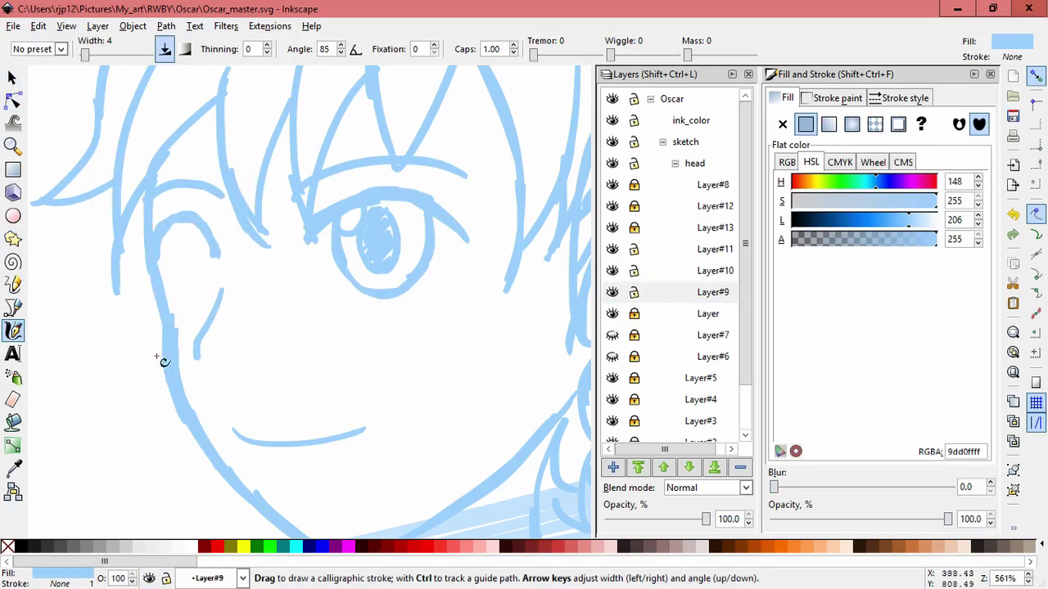
Add left-eye strokes on Layer#10 and Layer#11
key("ctrl+Page_Up")
left_click_drag(194, 241, 179, 276)
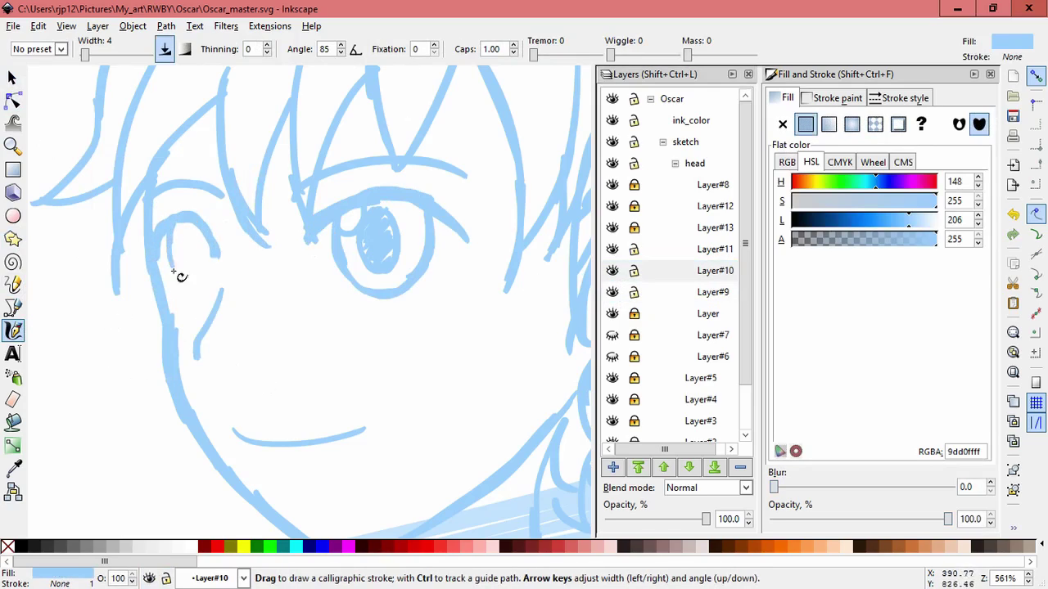
left_click(615, 267)
key("Up")
mouse_move(188, 222)
left_mouse_down()
mouse_move(175, 241)
mouse_move(189, 244)
left_mouse_up()
key("Escape")
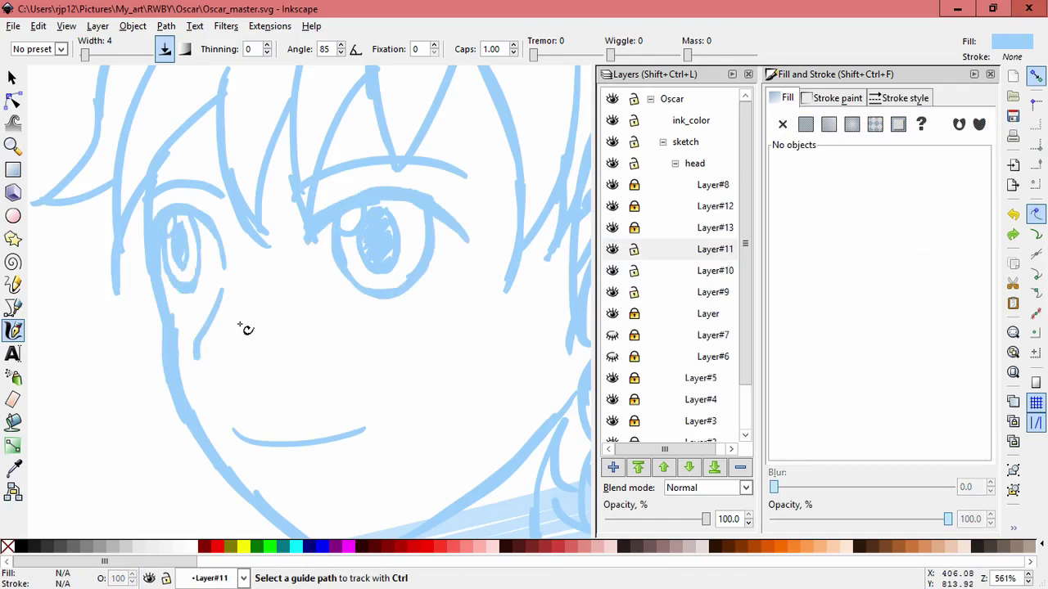
Save the document and lock Layer#11
key("s")
mouse_move(84, 207)
left_mouse_down()
mouse_move(233, 307)
mouse_move(200, 304)
left_mouse_up()
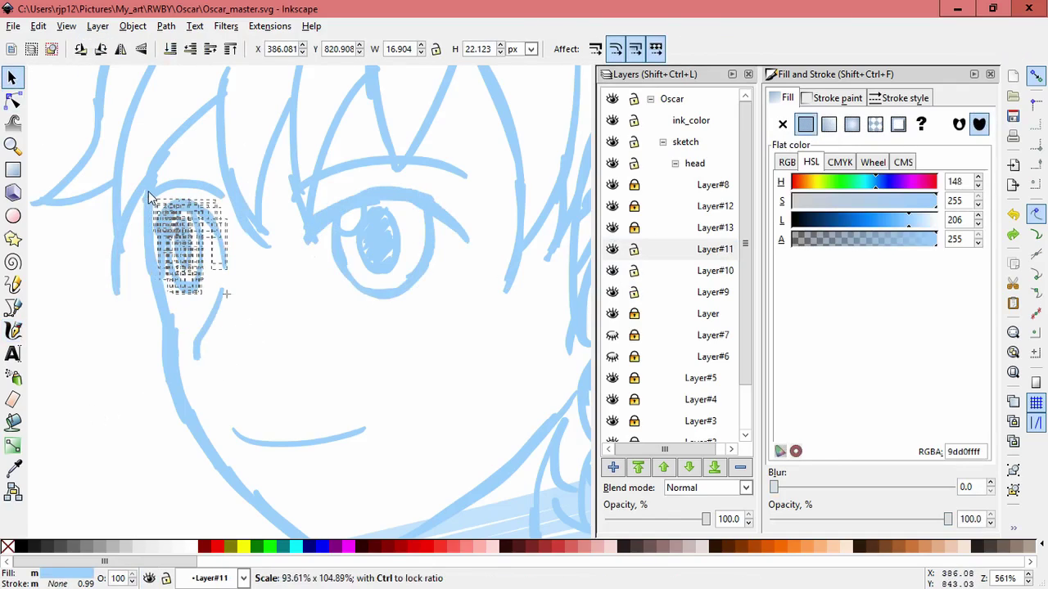
key("Escape")
key("Escape")
key("ctrl+s")
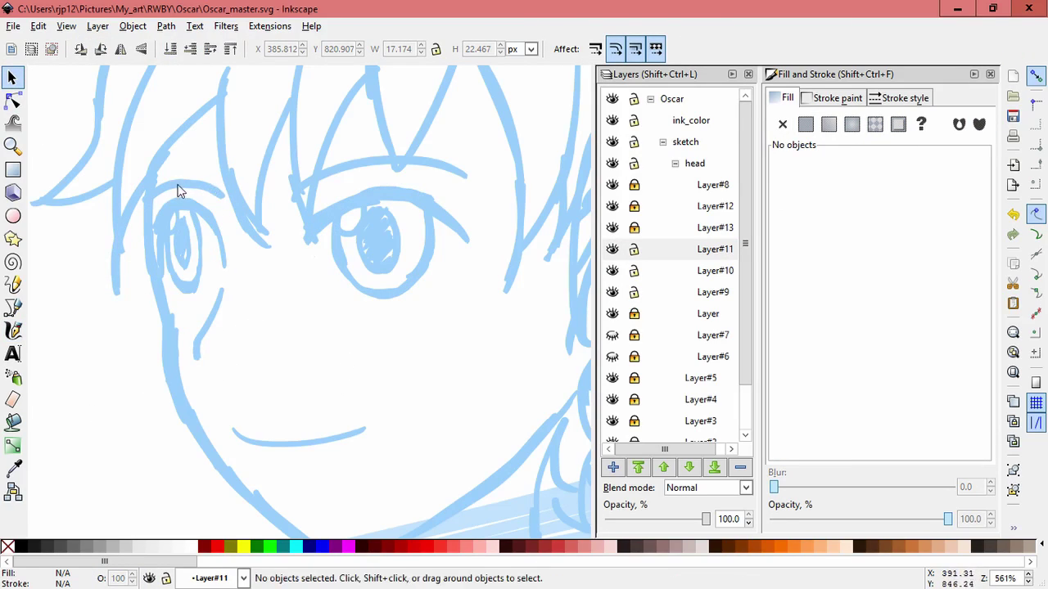
left_click(633, 249)
Resize the left and right eyebrows on Layer#13, then lock Layer#13
left_click(612, 227)
left_click(612, 228)
left_click(188, 190)
mouse_move(151, 175)
left_mouse_down()
mouse_move(145, 200)
mouse_move(143, 163)
left_mouse_up()
left_click(386, 169)
left_click_drag(293, 155, 300, 151)
left_click(324, 283)
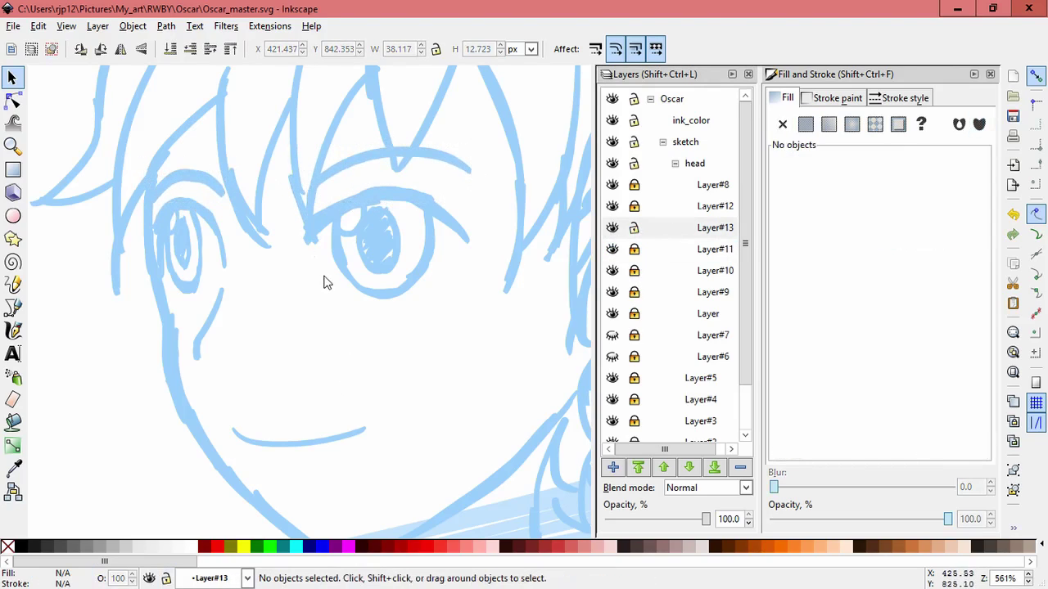
left_click(633, 228)
Unlock Layer#9, redraw a short stroke beside the right eye, and lock Layer#9 again
left_click(633, 292)
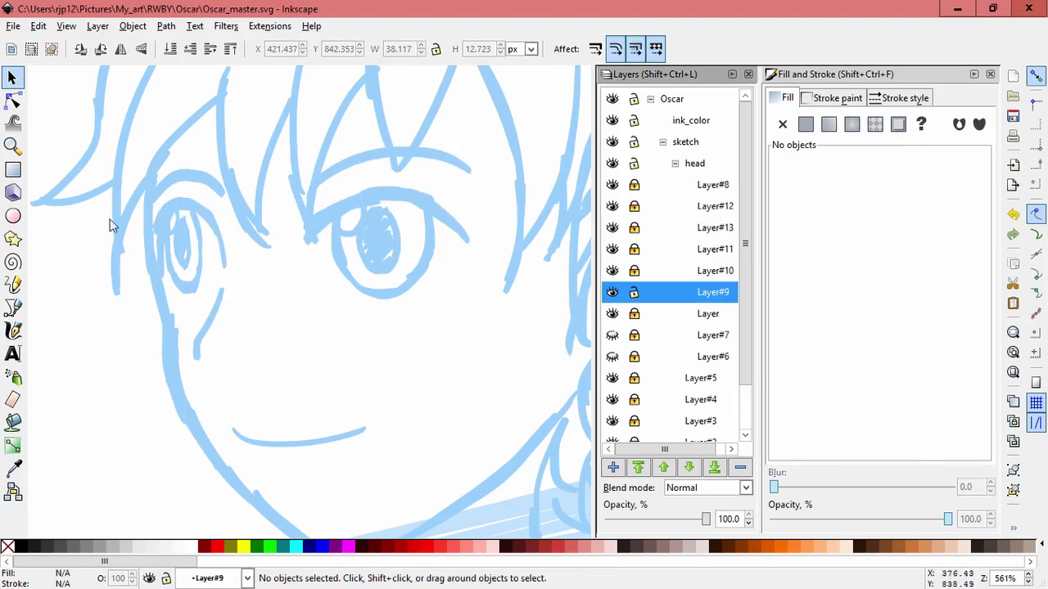
key("c")
left_click_drag(327, 232, 318, 238)
left_click_drag(458, 261, 454, 218)
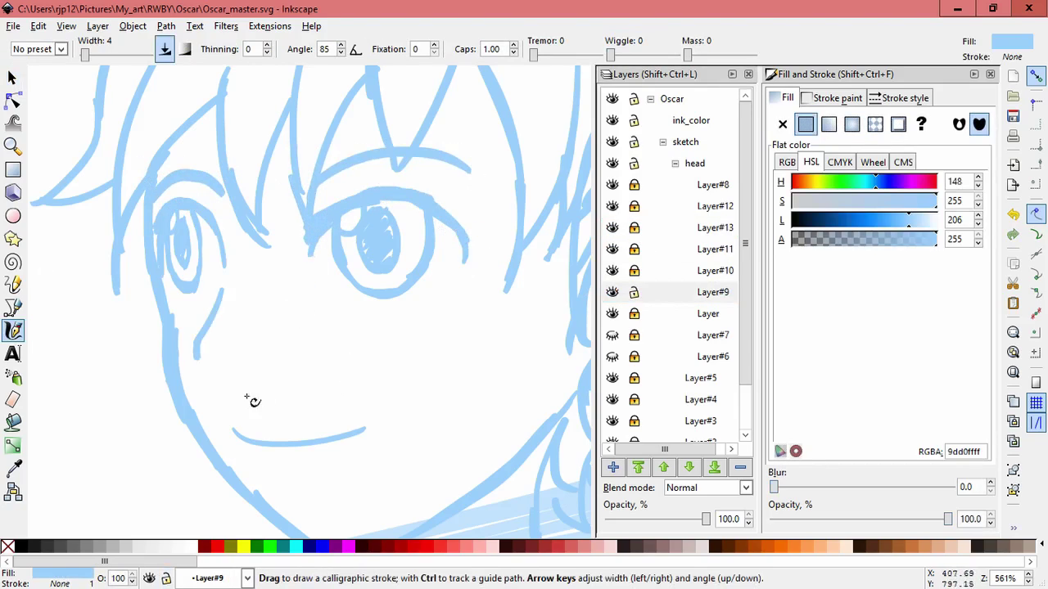
key("ctrl+z")
key("ctrl+z")
left_click_drag(326, 222, 318, 229)
left_click(164, 239)
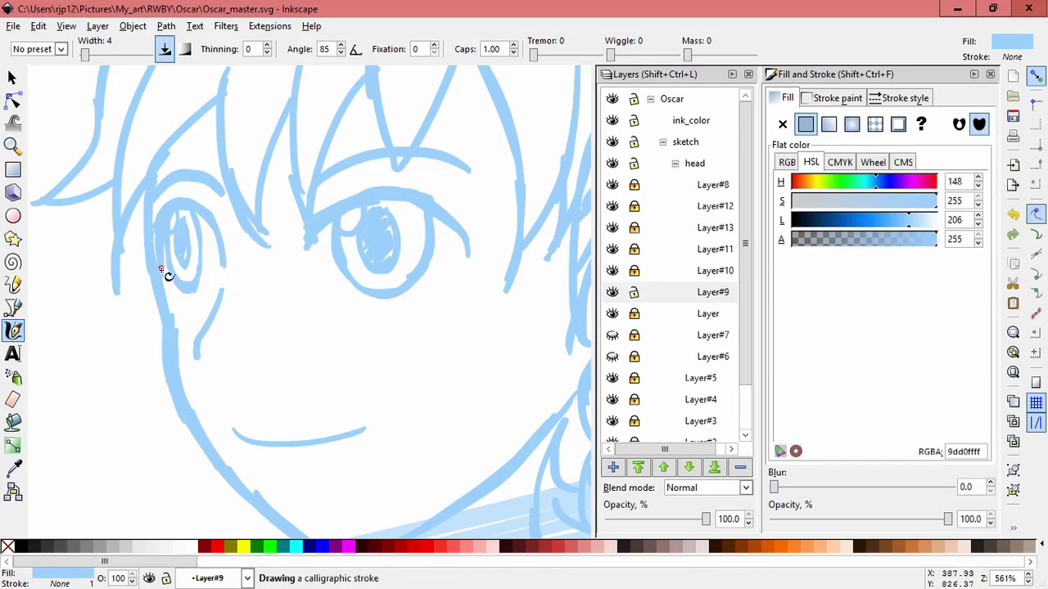
scroll(409, 368, "down", 3)
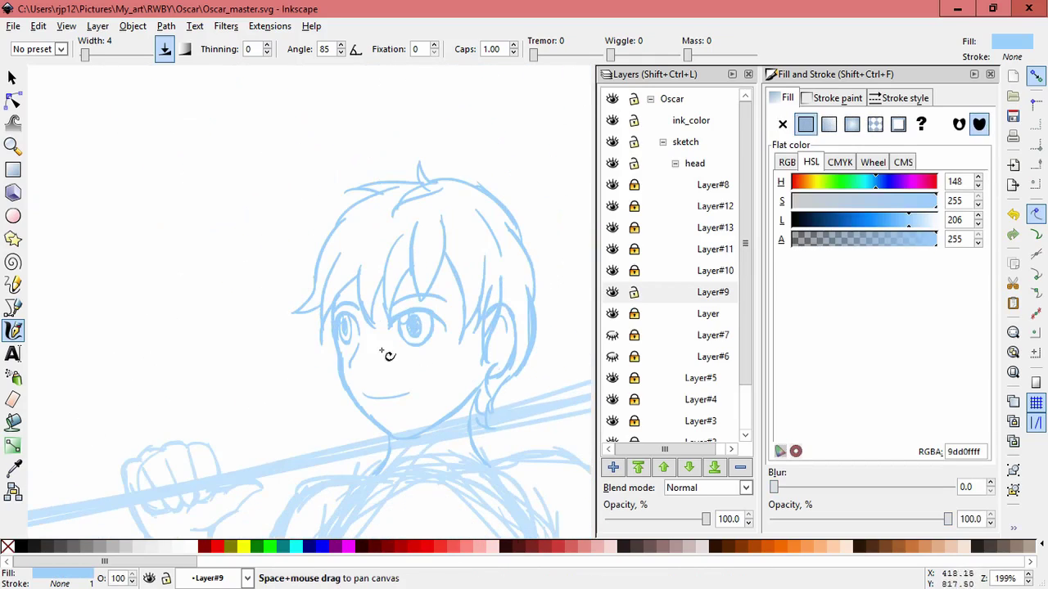
scroll(407, 365, "up", 4)
left_click(632, 292)
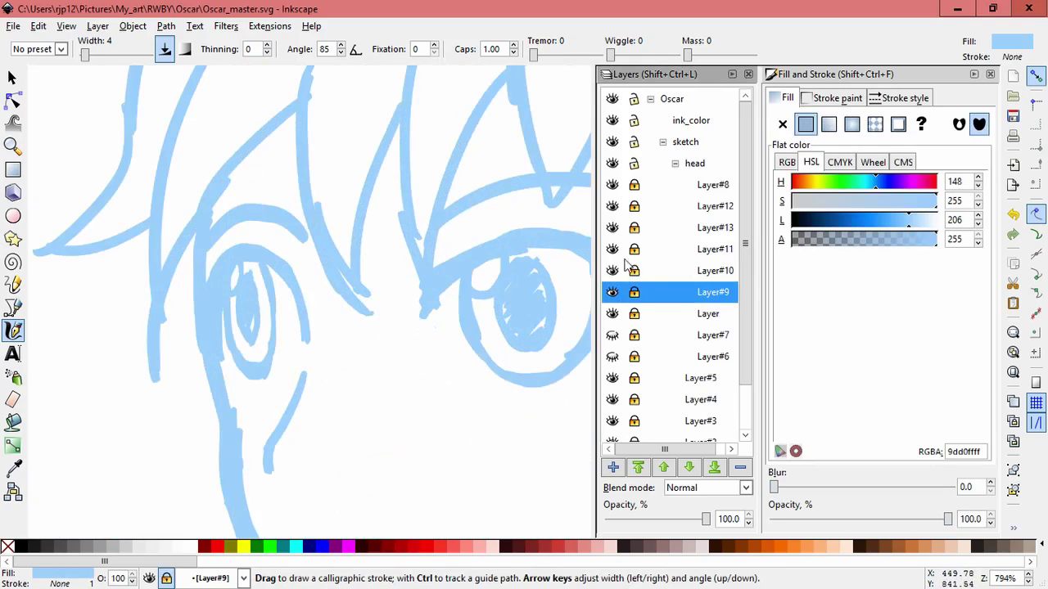
Select the left eye outline and shrink it
key("s")
left_click(210, 316)
left_click(254, 280)
left_click_drag(284, 364, 214, 254)
left_click_drag(262, 351, 250, 327)
left_click(303, 382)
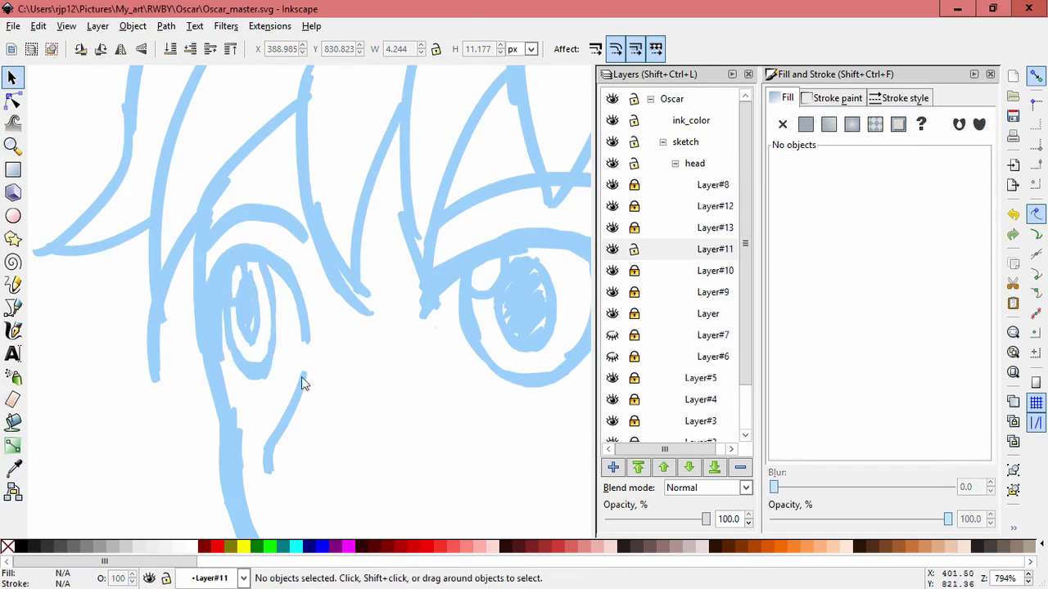
Unlock Layer#4, scale its sketch strokes down and shift them slightly left
scroll(276, 400, "down", 4)
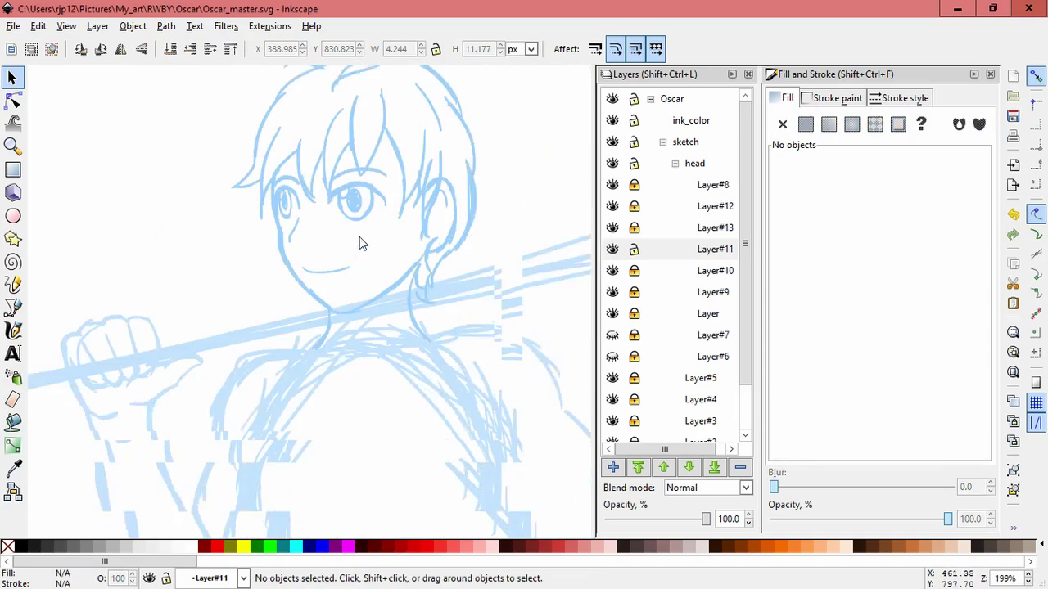
scroll(360, 243, "down", 3)
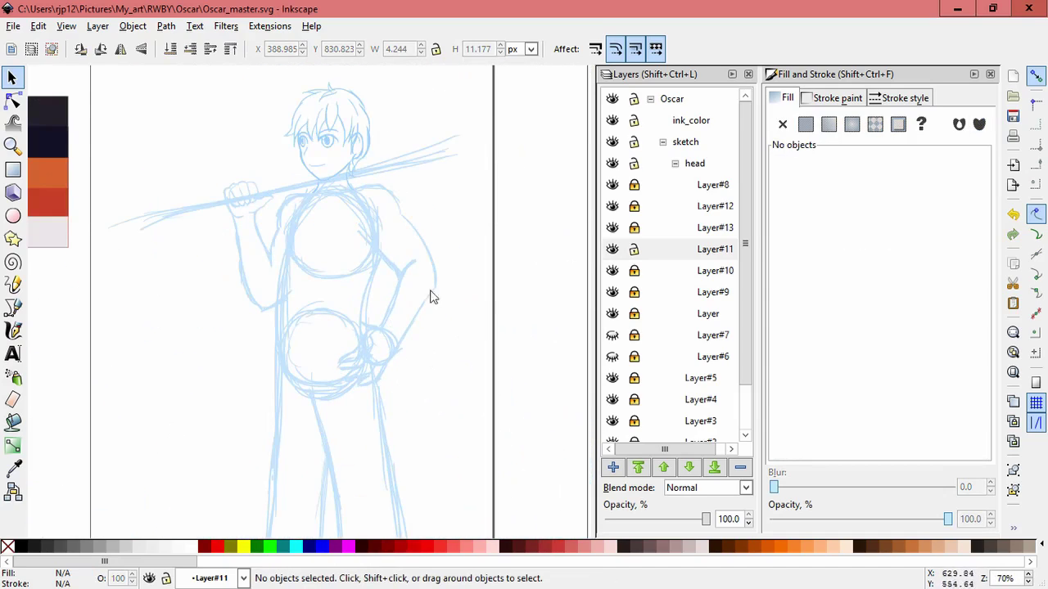
left_click_drag(197, 222, 498, 533)
scroll(455, 342, "down", 1)
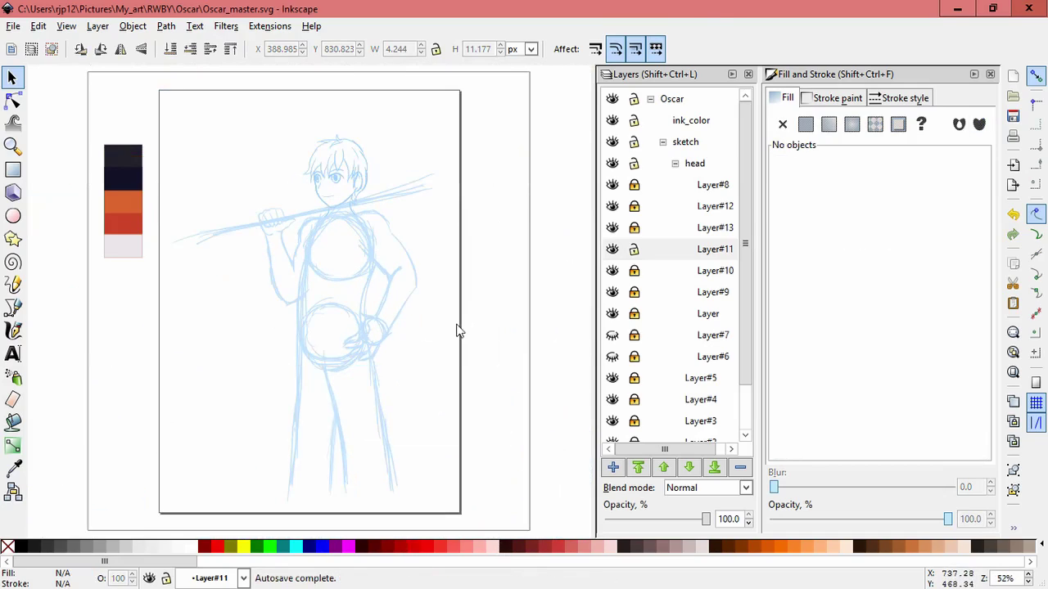
key("z")
key("s")
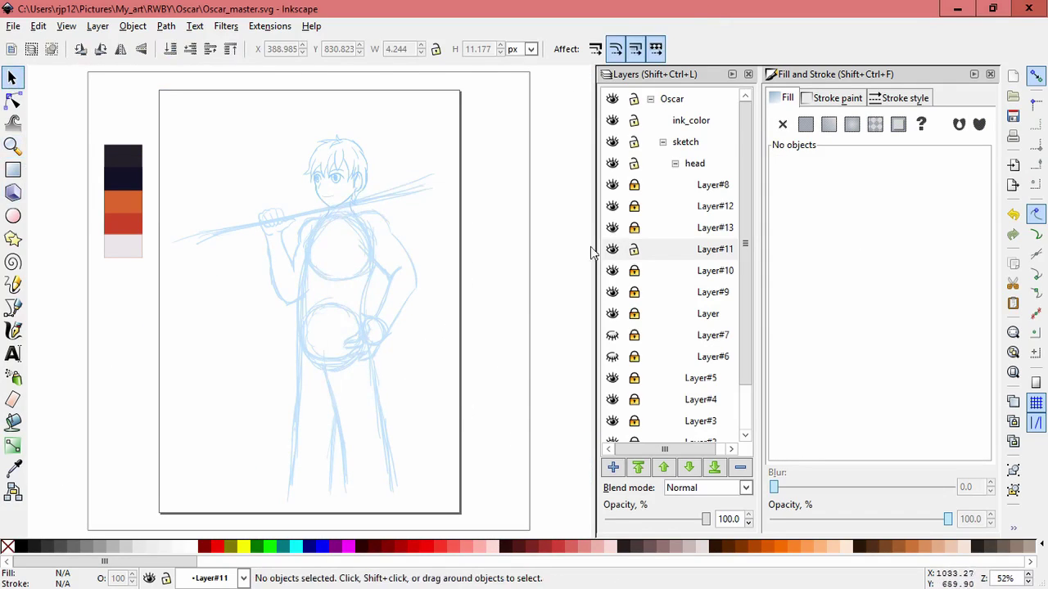
left_click(675, 163)
left_click(633, 205)
left_click_drag(474, 413, 339, 188)
left_click_drag(336, 369, 348, 348)
scroll(446, 245, "up", 1)
left_click_drag(386, 256, 377, 255)
left_click(462, 343)
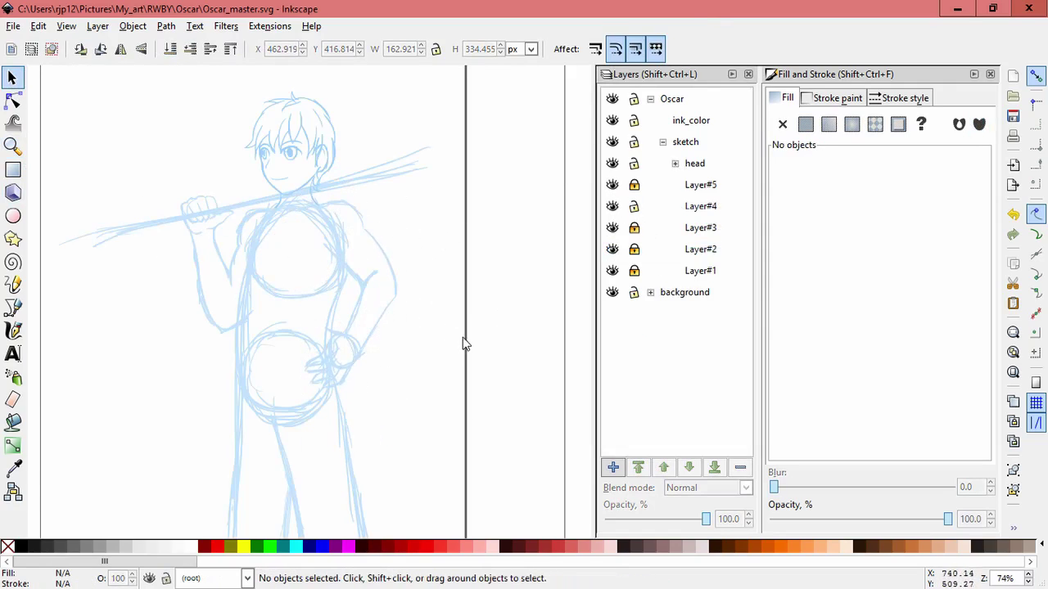
Shorten the Layer#4 arm strokes vertically, then lock Layer#4
left_click_drag(294, 356, 235, 282)
left_click(200, 419)
left_click_drag(225, 338, 225, 327)
left_click(260, 348)
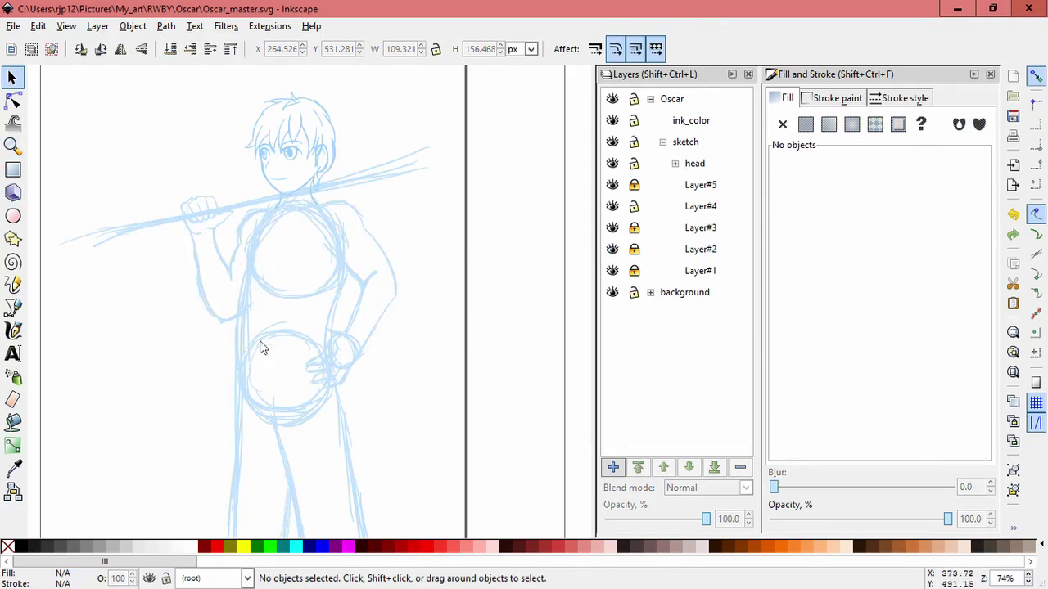
left_click(633, 207)
Unlock Layer#1, group all its strokes, and scale the group to about 89% and nudge it
left_click(634, 270)
left_click_drag(426, 451, 299, 390)
key("ctrl+a")
key("ctrl+g")
left_click_drag(289, 433, 302, 401)
left_click_drag(319, 245, 337, 245)
left_click(417, 237)
left_click(393, 287)
left_click_drag(344, 199, 346, 194)
left_click(435, 269)
scroll(409, 289, "down", 2)
key("minus")
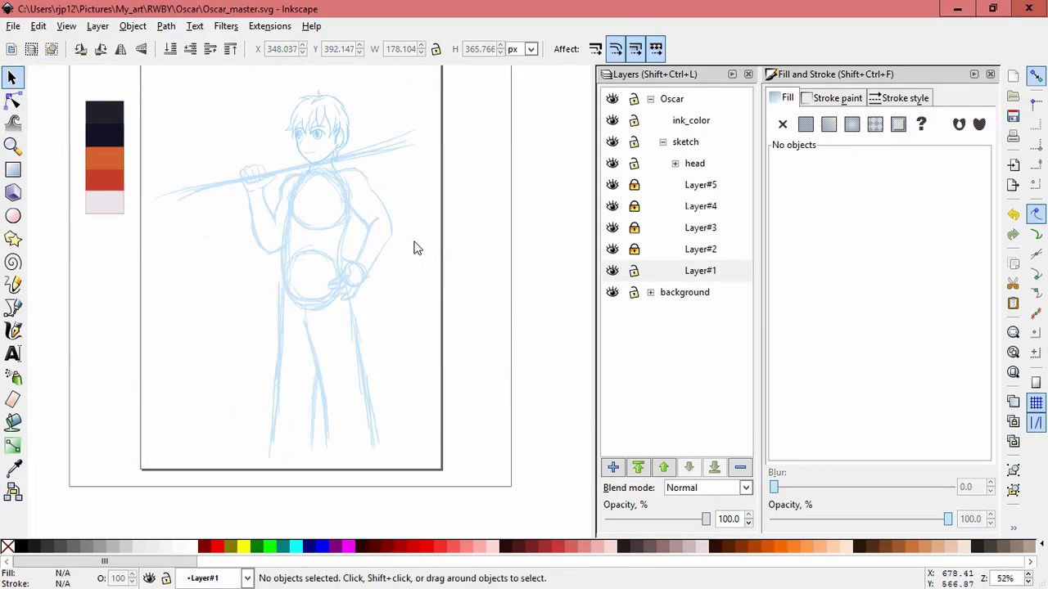
key("plus")
Lock Layer#1, unlock Layer#4 and rescale its strokes against Layer#1
left_click(622, 270)
left_click(612, 270)
left_click(612, 270)
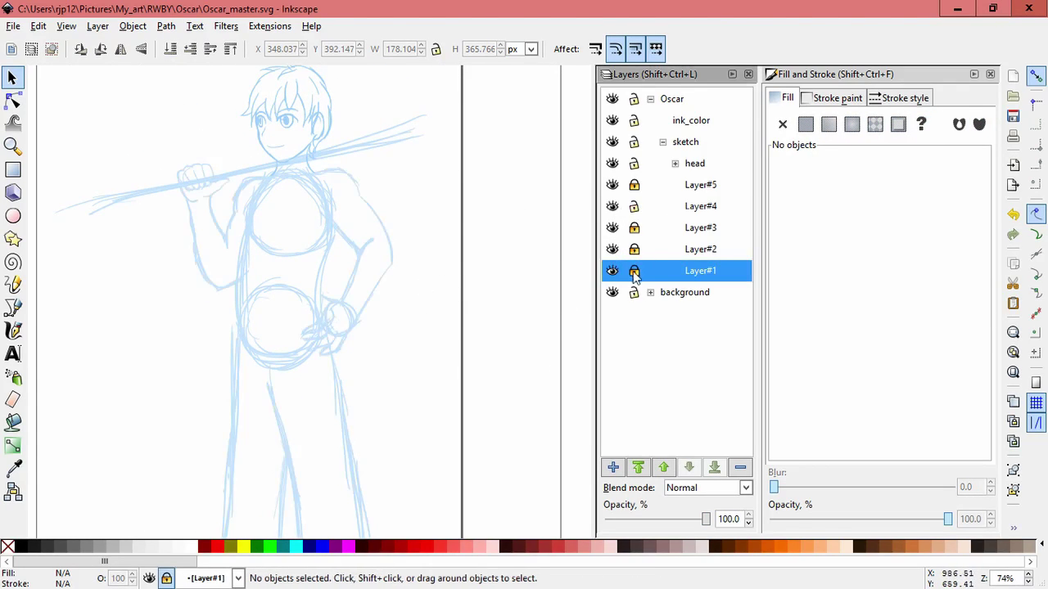
left_click(635, 276)
key("ctrl+alt+a")
left_click_drag(397, 265, 397, 264)
left_click(423, 300)
key("ctrl+alt+a")
left_click(480, 326)
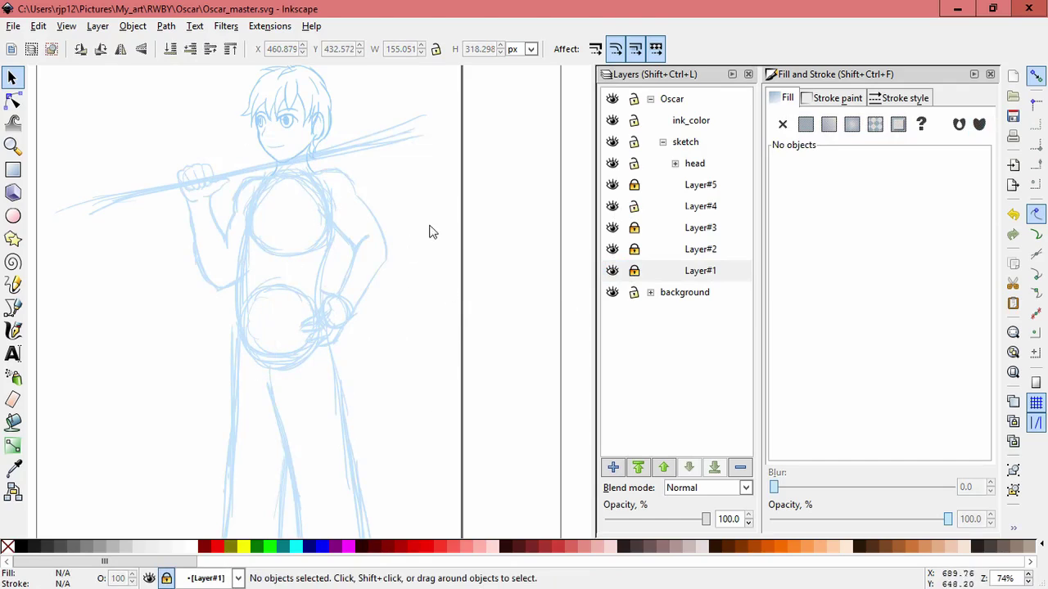
Rescale the Layer#1 torso group to about 173×342 px, then lock Layer#1
scroll(409, 238, "down", 3)
scroll(316, 253, "up", 3)
left_click(614, 270)
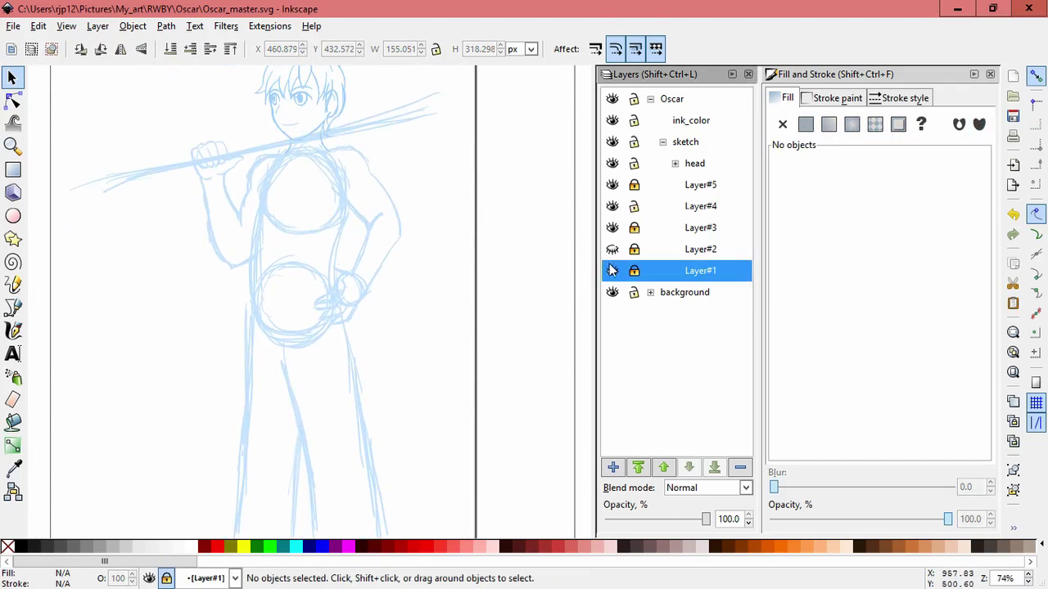
left_click(326, 249)
left_click_drag(243, 353, 250, 344)
left_click(432, 326)
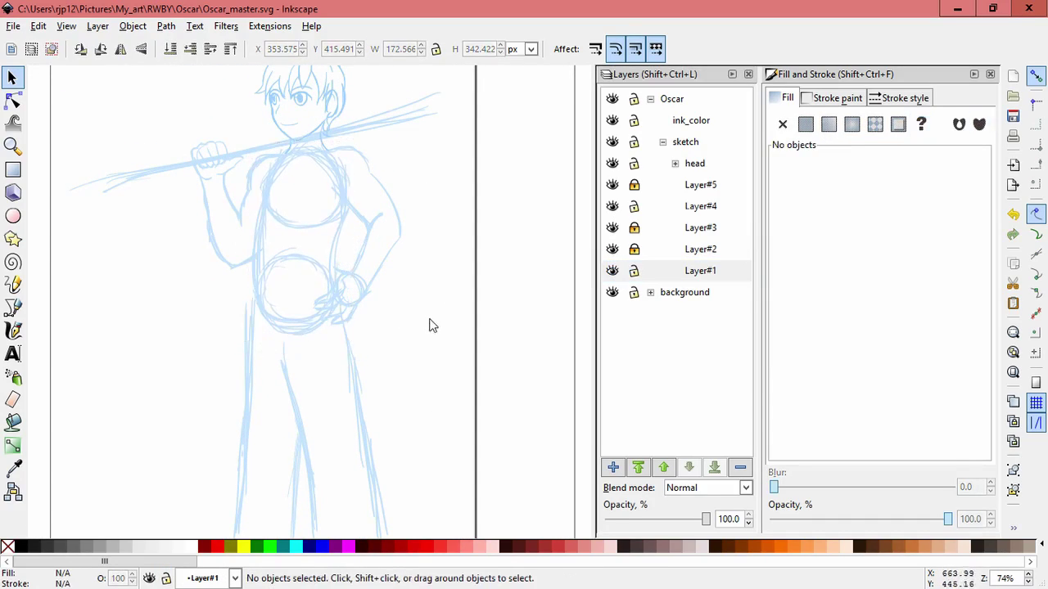
left_click(634, 271)
Unlock Layer#3, move its strokes up and narrow them
left_click(634, 227)
left_click_drag(407, 367, 206, 247)
left_click_drag(400, 302, 395, 273)
left_click_drag(442, 347, 430, 347)
left_click(479, 271)
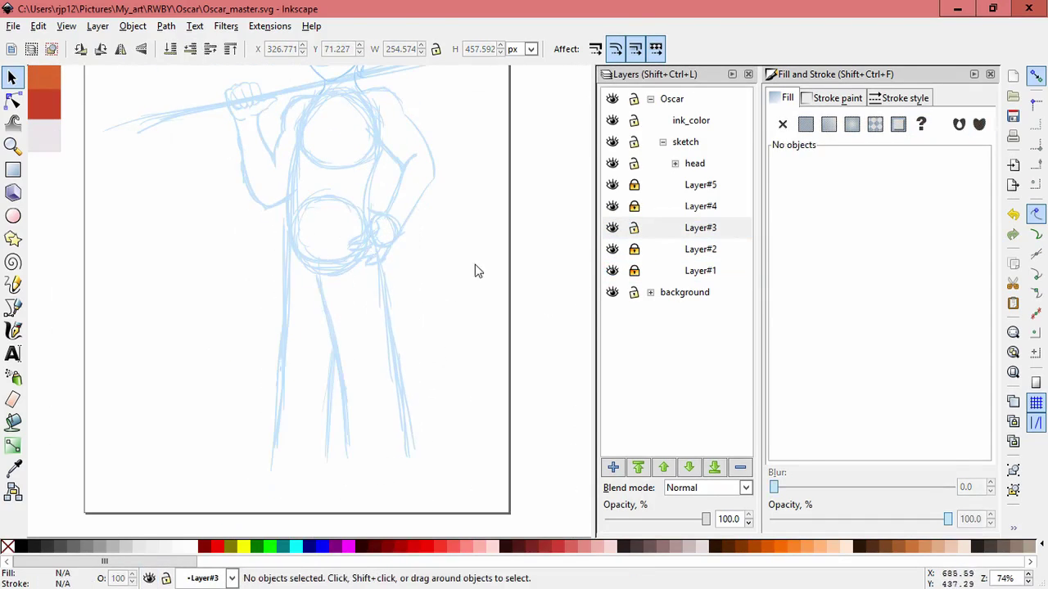
key("minus")
key("minus")
Unlock Layer#2, Layer#4 and Layer#5, select all their objects, and expand the head group
left_click(634, 249)
left_click(634, 206)
left_click(634, 185)
key("ctrl+alt+a")
left_click(674, 163)
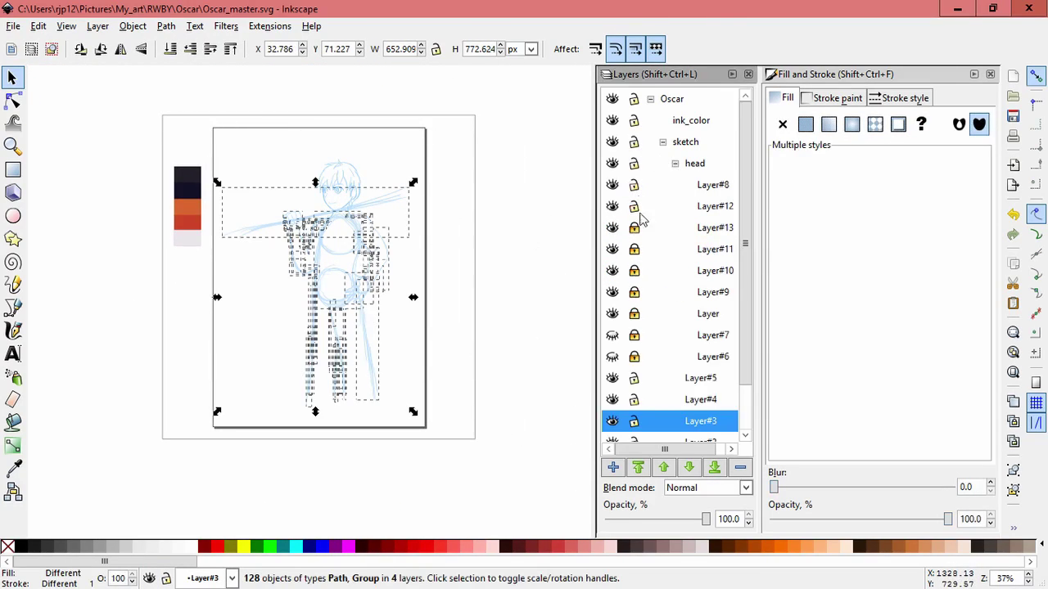
Shift the whole figure slightly left and enlarge it by about 8%
left_click_drag(173, 112, 498, 451)
left_click_drag(414, 411, 432, 436)
key("ctrl+z")
left_click_drag(412, 333, 404, 334)
left_click_drag(407, 415, 420, 428)
left_click(453, 301)
Lock the lower body layers and Layer#8, then nudge the mouth stroke slightly left
scroll(398, 186, "up", 2)
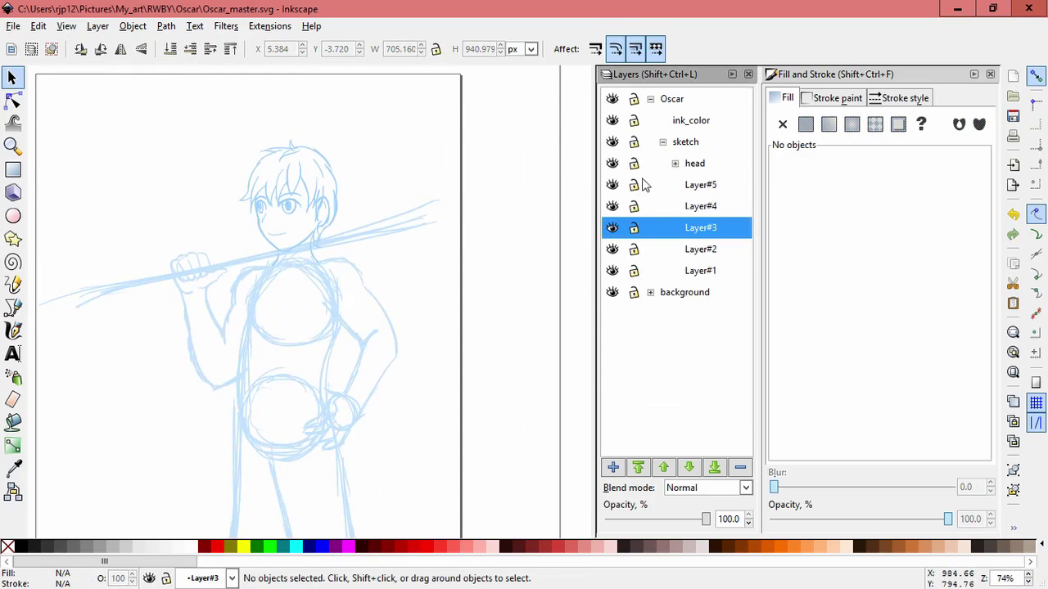
left_click(632, 273)
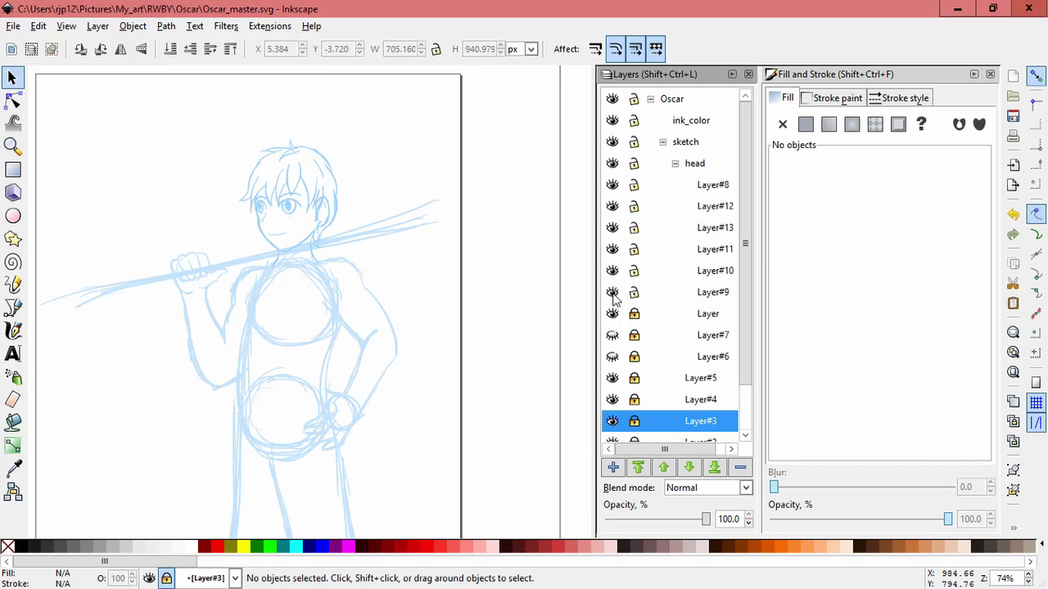
left_click(634, 184)
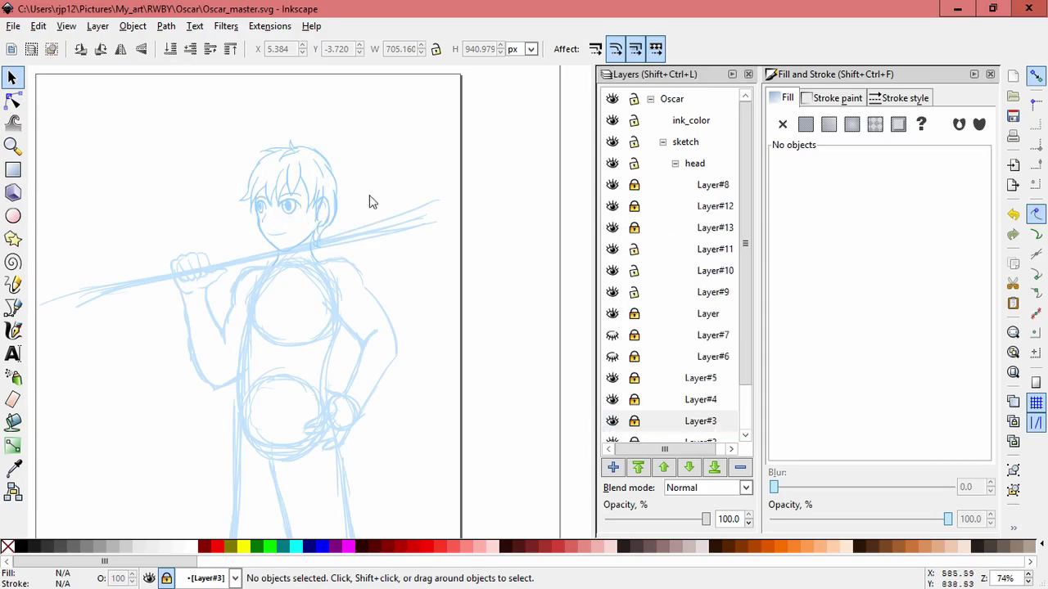
scroll(369, 194, "up", 4)
left_click_drag(297, 321, 287, 327)
left_click(332, 363)
left_click(343, 326)
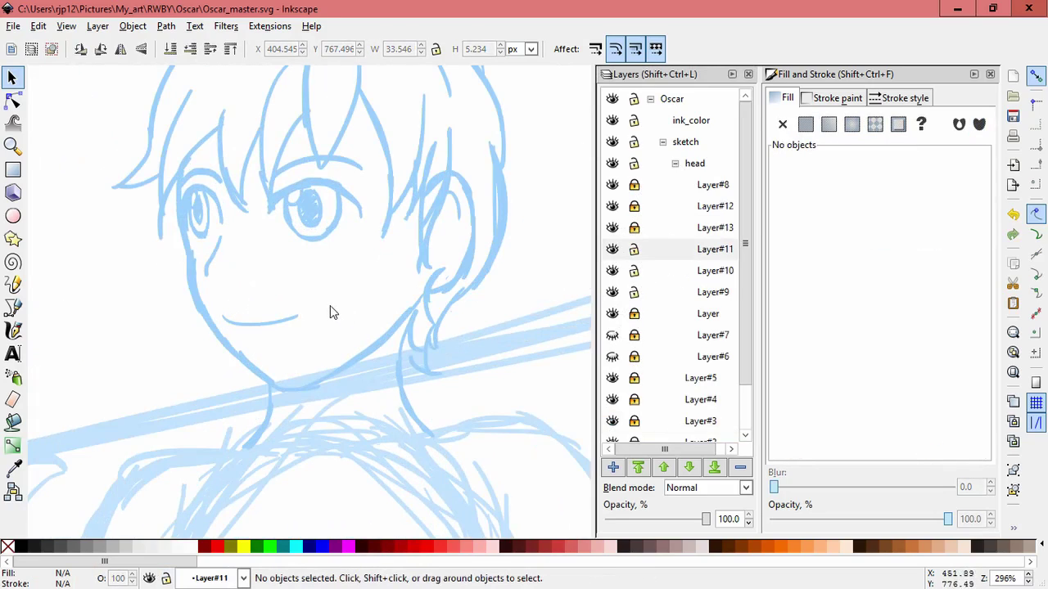
Try skewing and rotating the eye and eyebrow strokes, undoing both changes
key("space")
left_click_drag(349, 248, 345, 263)
left_click_drag(249, 182, 362, 287)
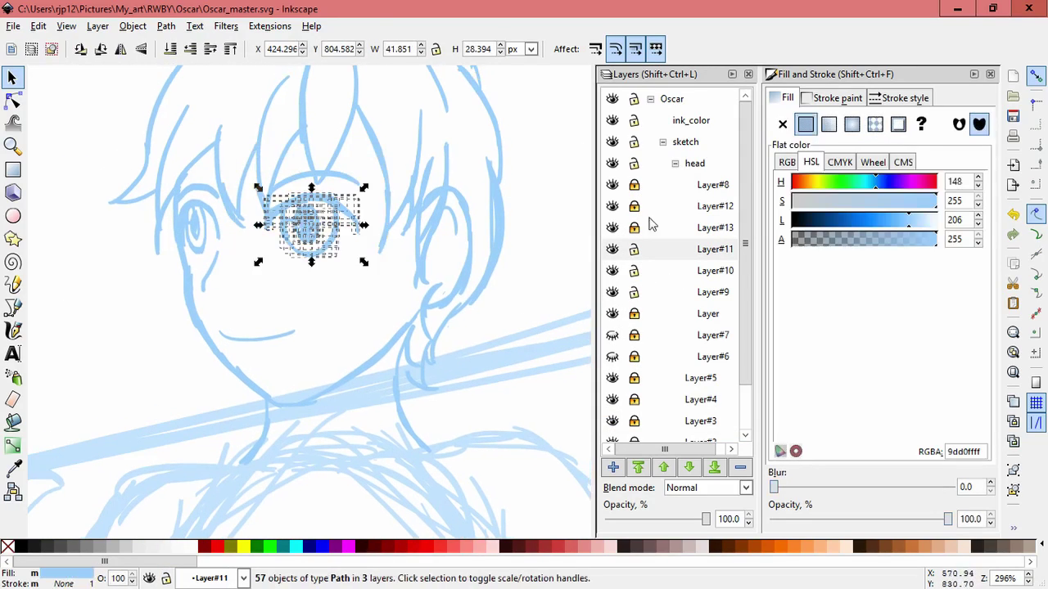
left_click(336, 174, "shift")
left_click_drag(360, 217, 362, 219)
key("ctrl+z")
left_click(350, 175)
left_click_drag(364, 166, 335, 181)
key("Escape")
key("ctrl+z")
key("ctrl+z")
key("ctrl+z")
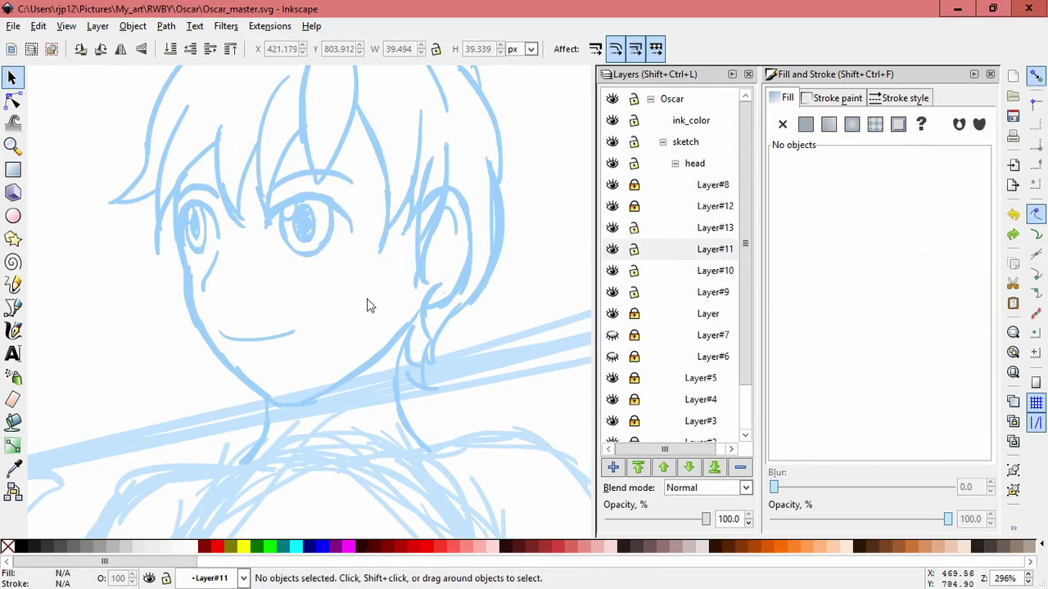
Discard another skew attempt and shift the eye strokes slightly left instead
left_click(291, 198)
left_click_drag(258, 214, 257, 252)
left_click(355, 316)
key("ctrl+z")
left_click_drag(334, 203, 327, 203)
left_click(373, 319)
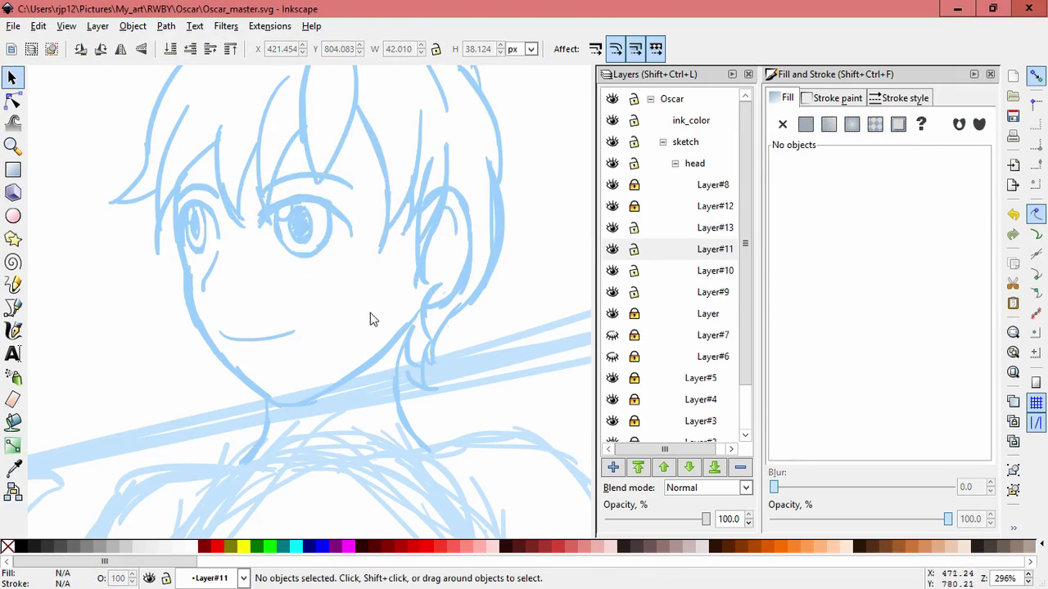
Select the face strokes and rescale them slightly
scroll(366, 262, "down", 1)
left_click_drag(112, 77, 405, 351)
left_click_drag(366, 319, 373, 292)
key("Escape")
scroll(377, 294, "down", 3, "ctrl")
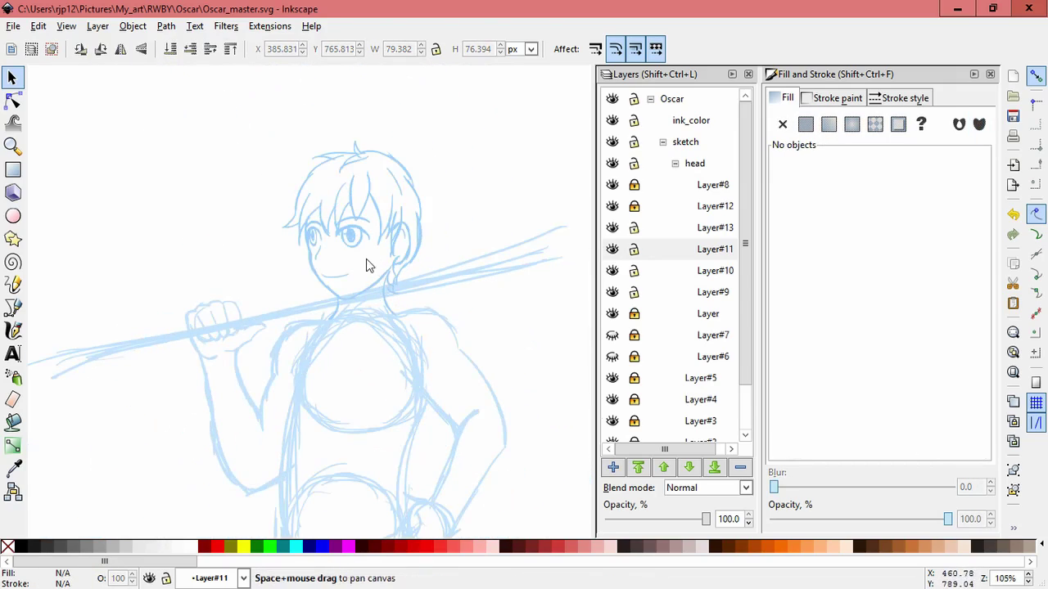
scroll(366, 265, "up", 4, "ctrl")
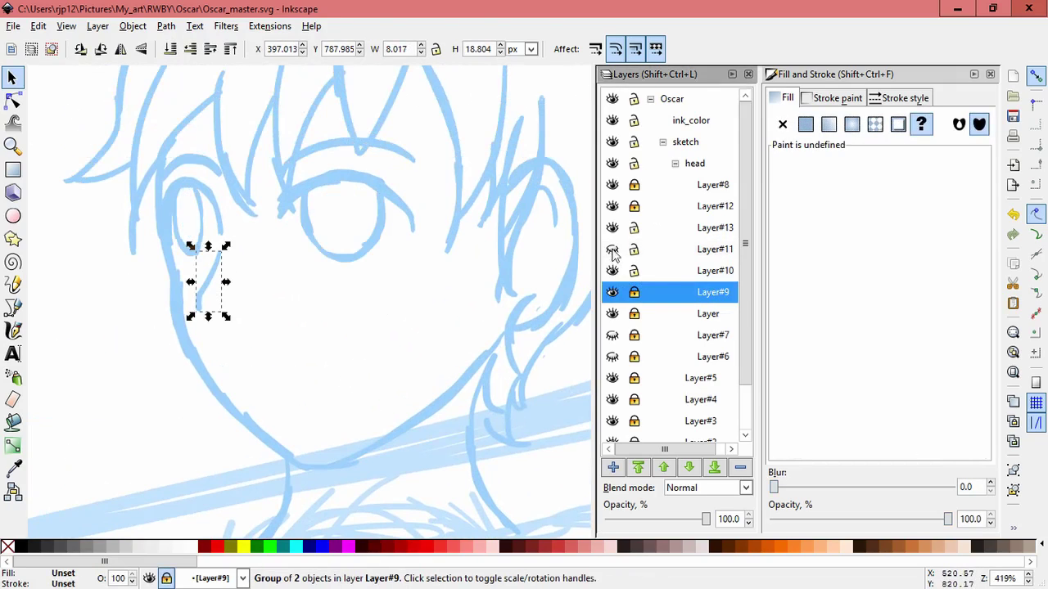
Hide Layer#13, move the left-eye strokes slightly right and skew the right-eye strokes slightly
left_click(612, 228)
left_click_drag(155, 164, 230, 258)
left_click_drag(189, 214, 203, 214)
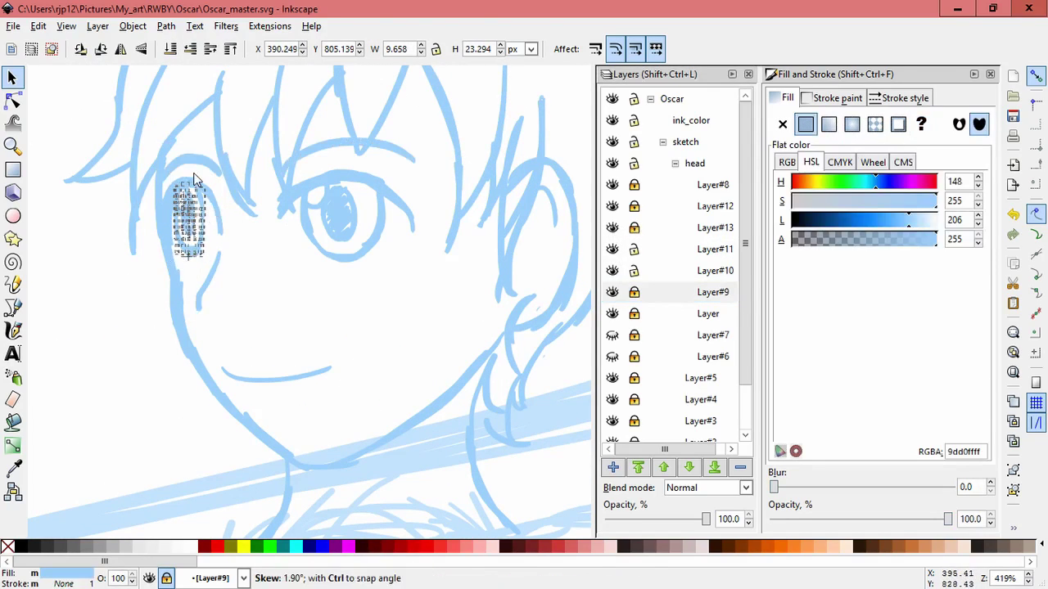
left_click(302, 350)
left_click_drag(393, 271, 282, 156)
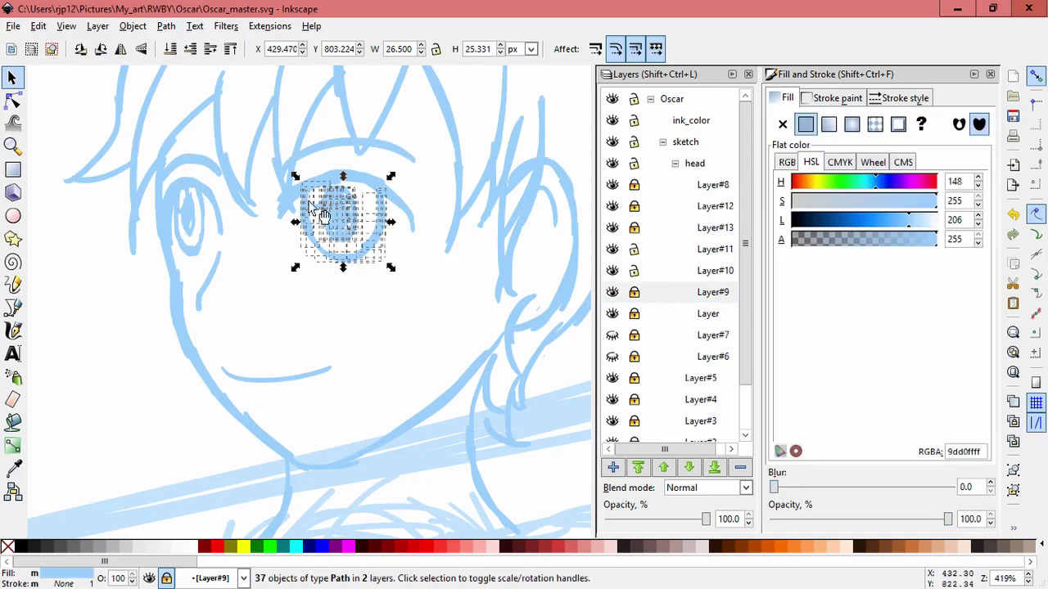
left_click_drag(345, 178, 347, 178)
left_click(287, 369)
scroll(287, 369, "down", 4)
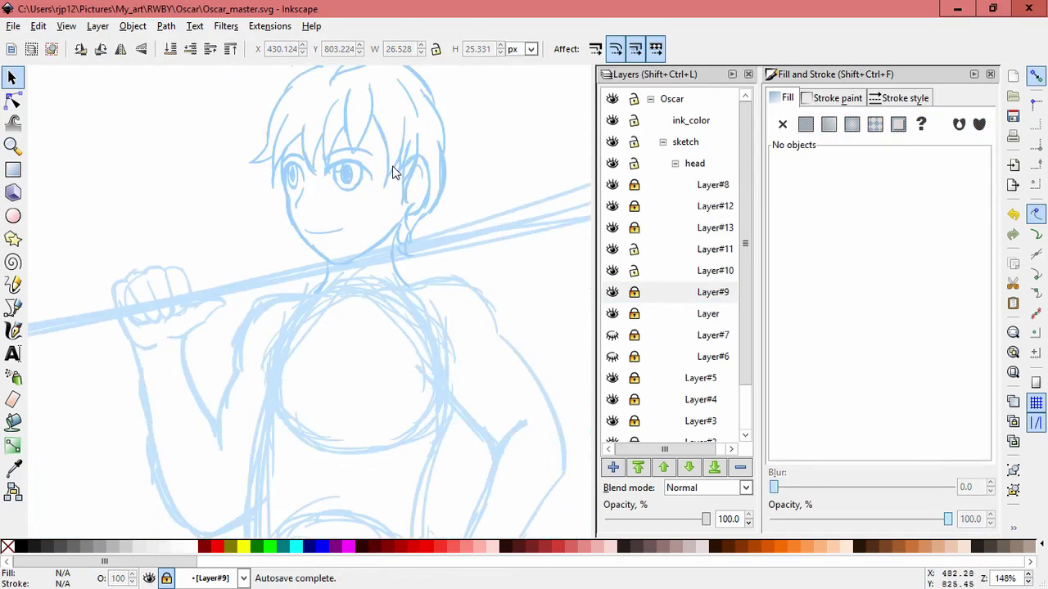
scroll(346, 253, "up", 2)
Enlarge both eyes' strokes slightly, to about 20×44 px for the left eye, and skew them
left_click_drag(332, 304, 173, 109)
left_click(634, 293)
left_click_drag(311, 298, 223, 98)
left_click_drag(304, 217, 307, 304)
left_click(398, 259)
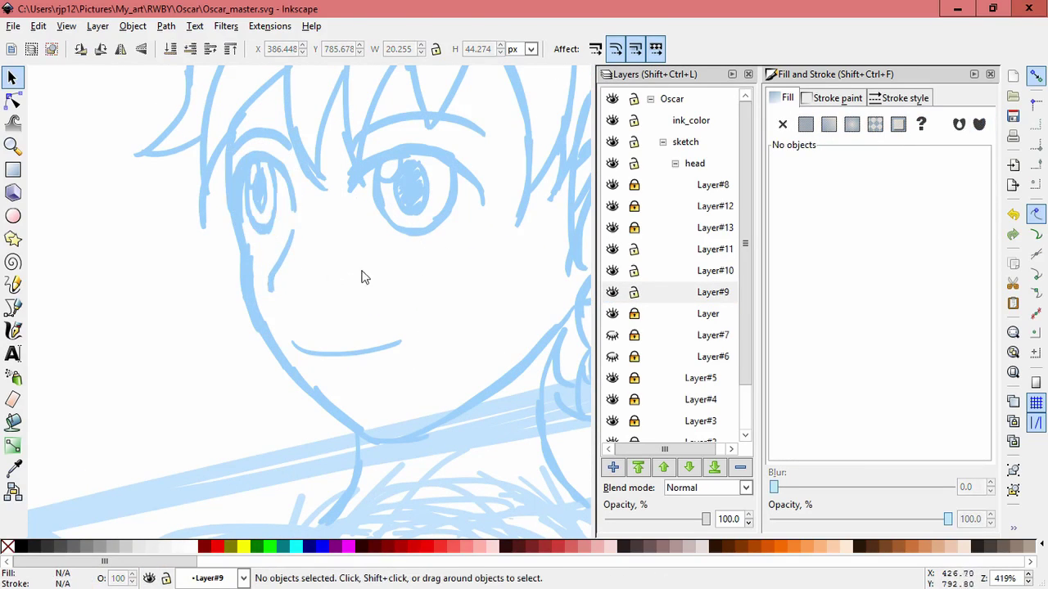
scroll(368, 283, "down", 3)
scroll(351, 216, "up", 3)
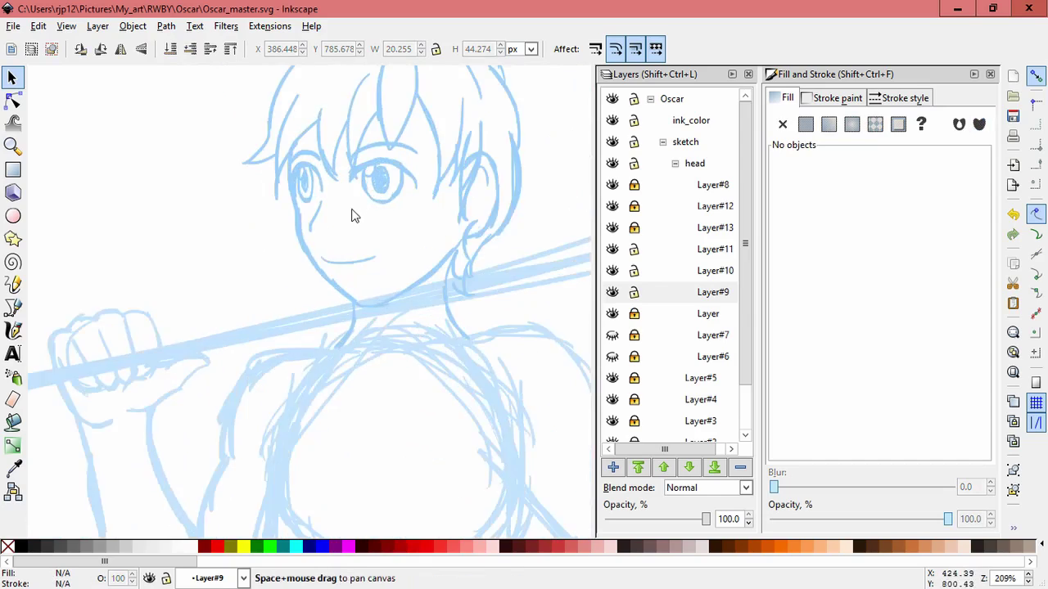
mouse_move(242, 135)
left_mouse_down()
mouse_move(304, 252)
mouse_move(279, 239)
left_mouse_up()
left_click(409, 295)
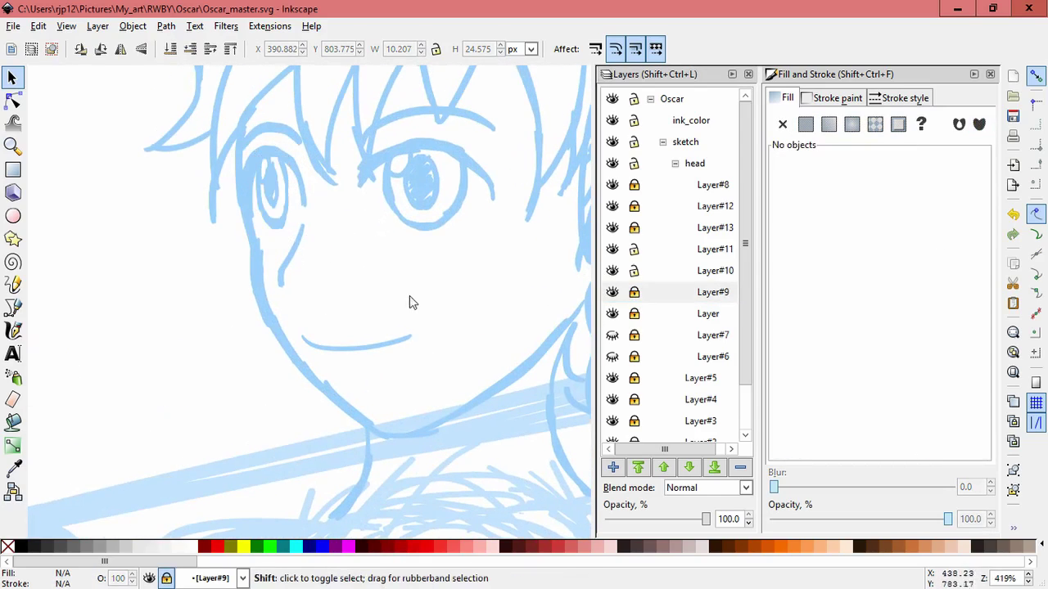
Collapse the head layer group and make the sketch layer current
scroll(491, 311, "down", 3)
scroll(405, 275, "up", 2)
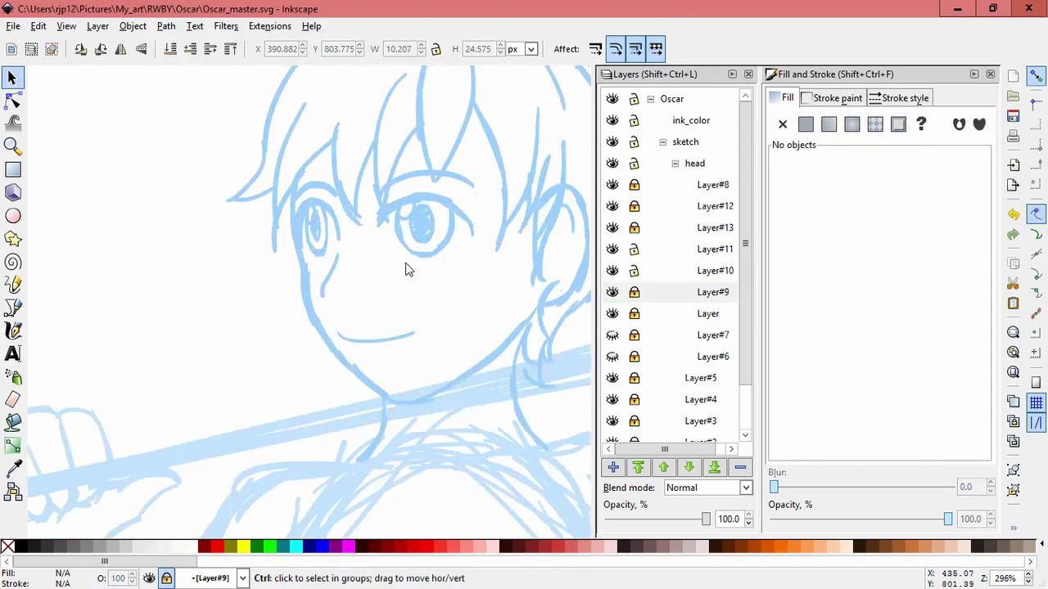
scroll(391, 282, "down", 2)
scroll(446, 241, "down", 2)
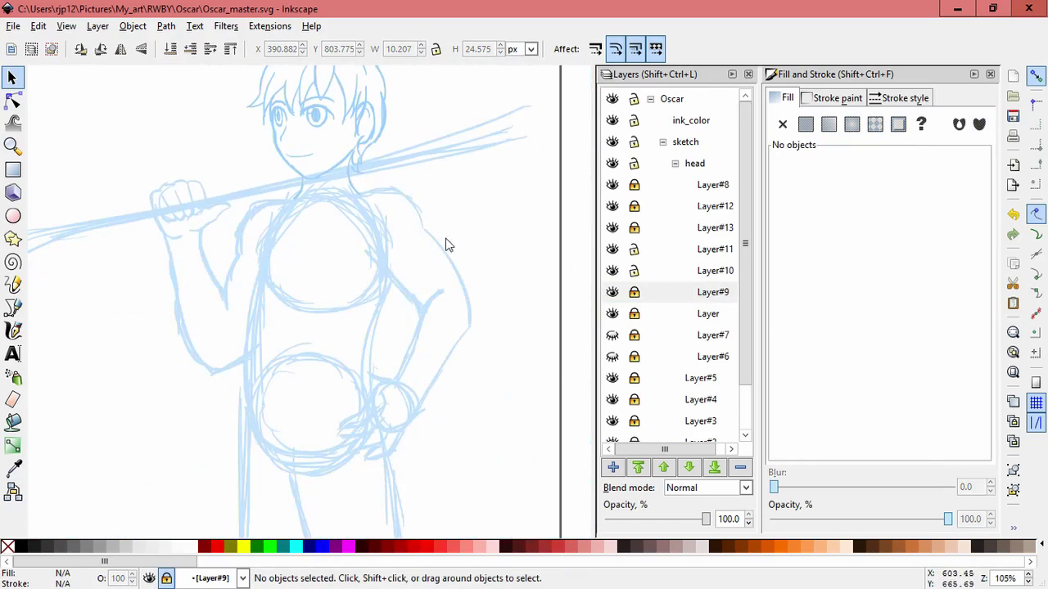
left_click(674, 163)
left_click(702, 185)
Add a 'cloths' sublayer inside sketch, with a new Layer#14 inside it
left_click(612, 467)
left_click(564, 323)
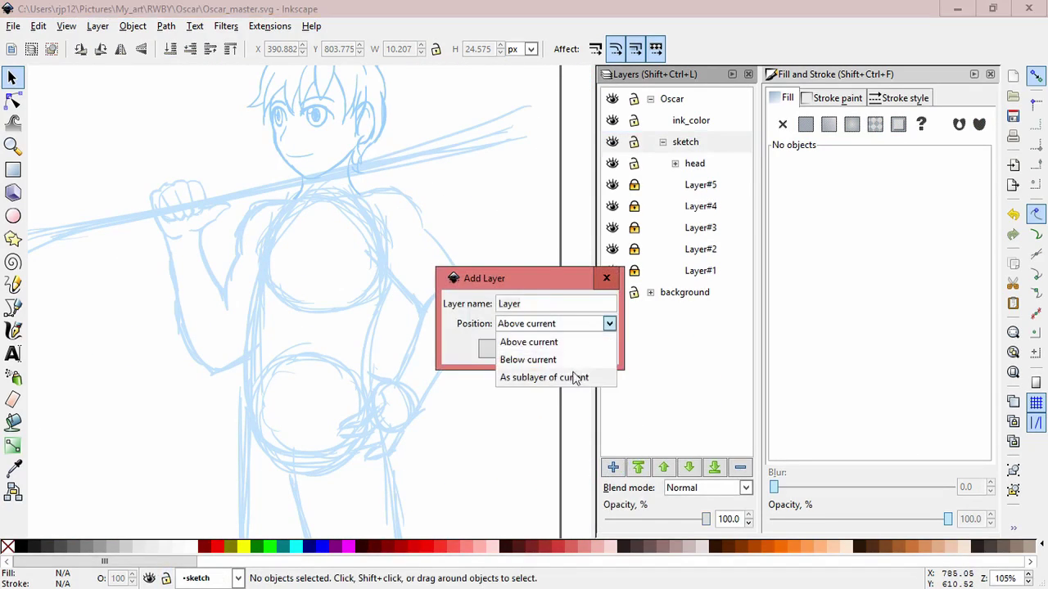
left_click(573, 376)
left_click(579, 349)
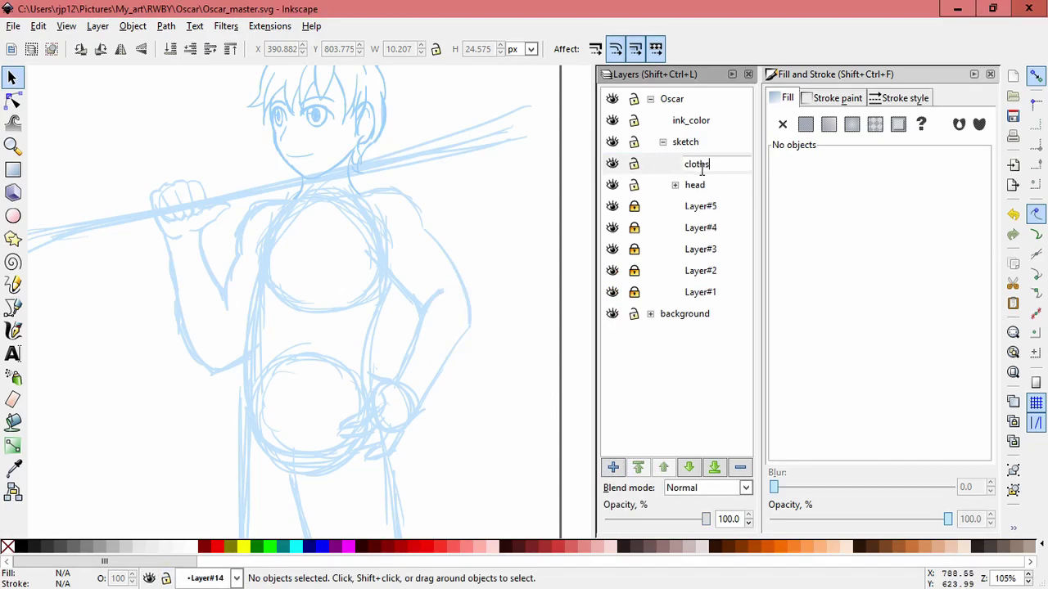
key("Return")
left_click(612, 466)
left_click(573, 350)
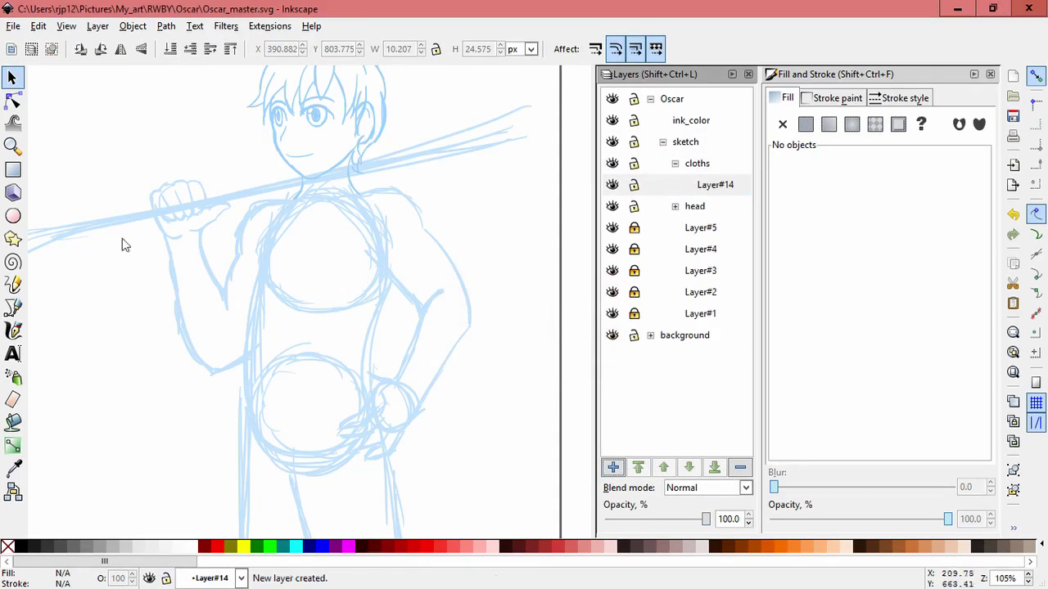
Switch to the Calligraphy tool and sample the sketch's light blue with the Dropper
key("c")
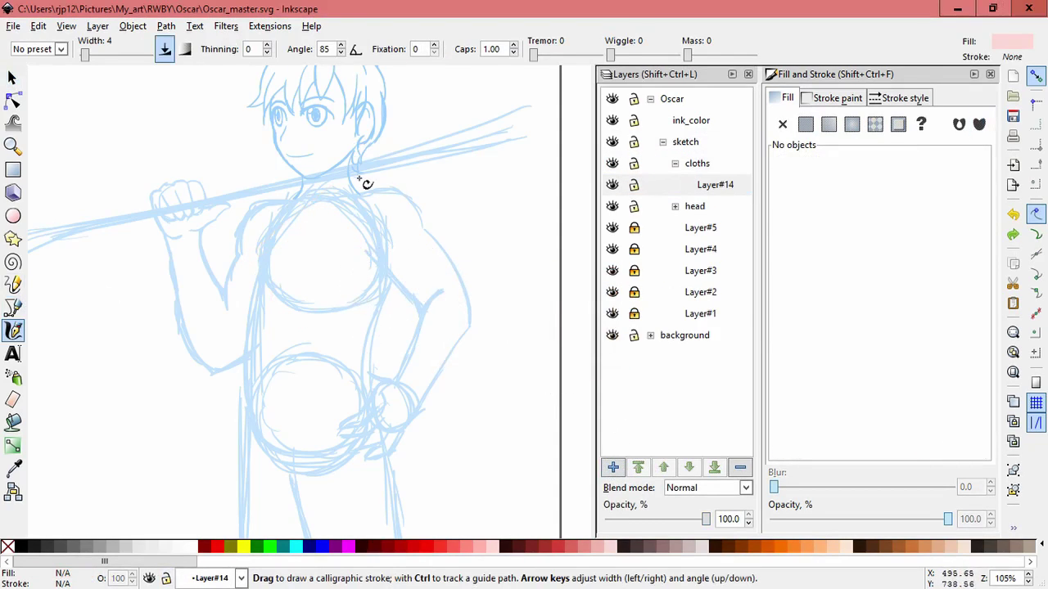
scroll(367, 183, "up", 5, "ctrl")
key("d")
left_click(360, 214)
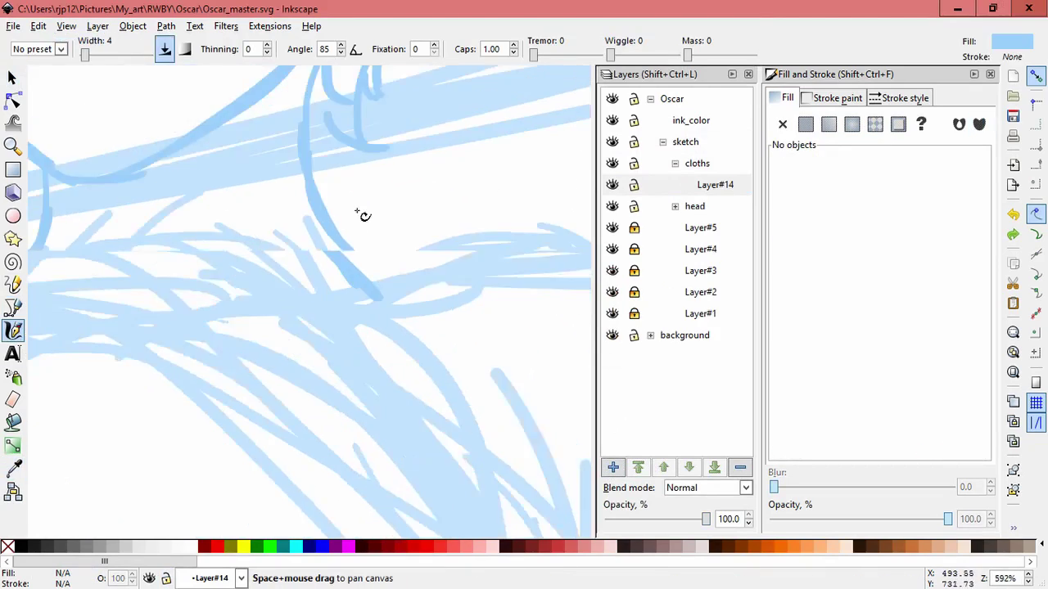
key("grave")
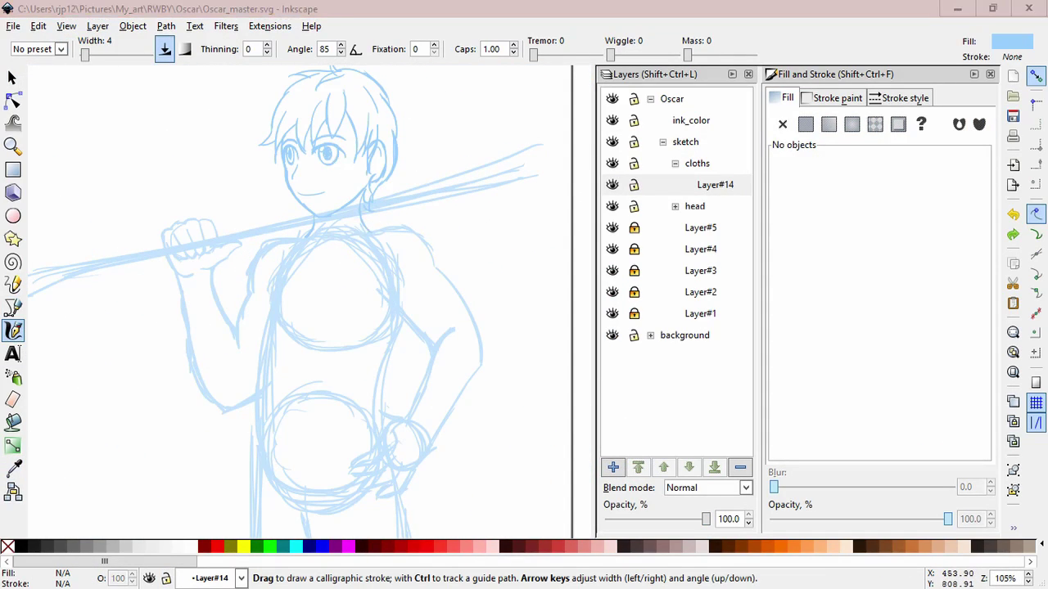
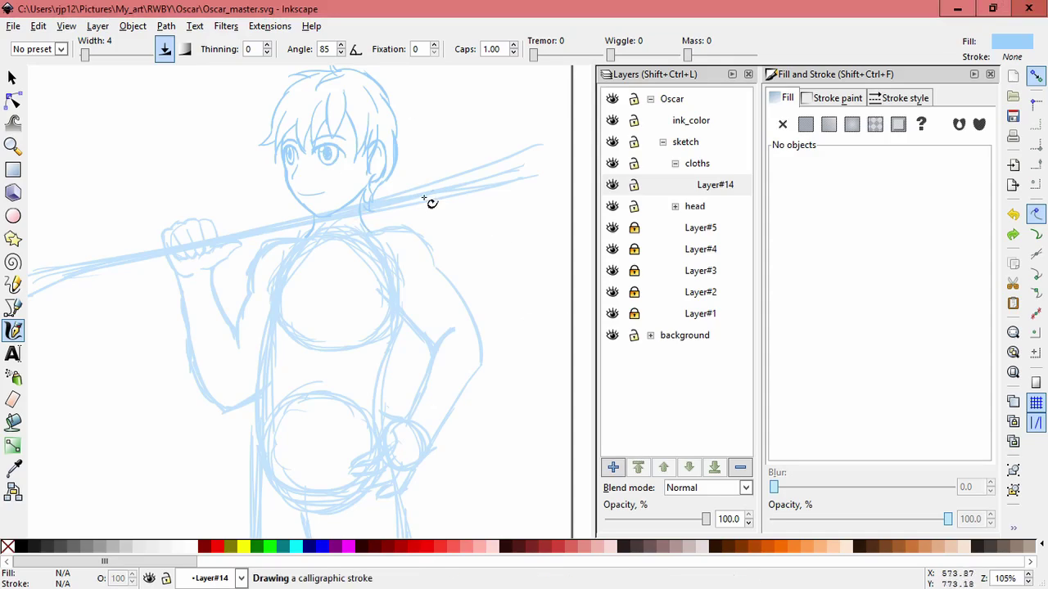
Sketch the V-shaped shirt collar with light blue calligraphic strokes on Layer#14
scroll(463, 219, "up", 3, "ctrl")
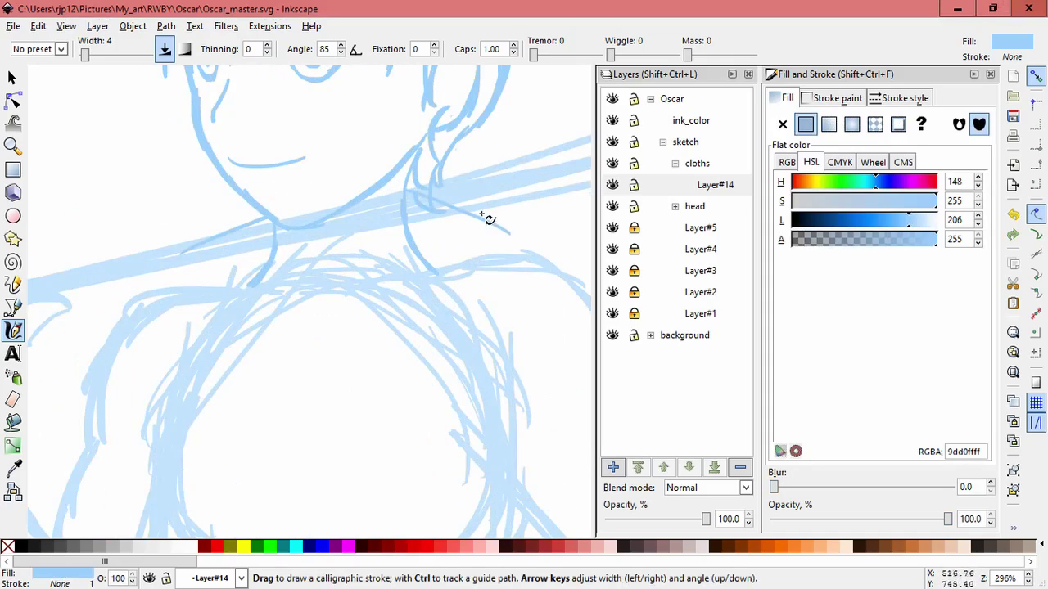
left_click_drag(186, 253, 173, 285)
mouse_move(409, 221)
left_mouse_down()
mouse_move(298, 376)
mouse_move(287, 375)
mouse_move(309, 351)
mouse_move(264, 285)
left_mouse_up()
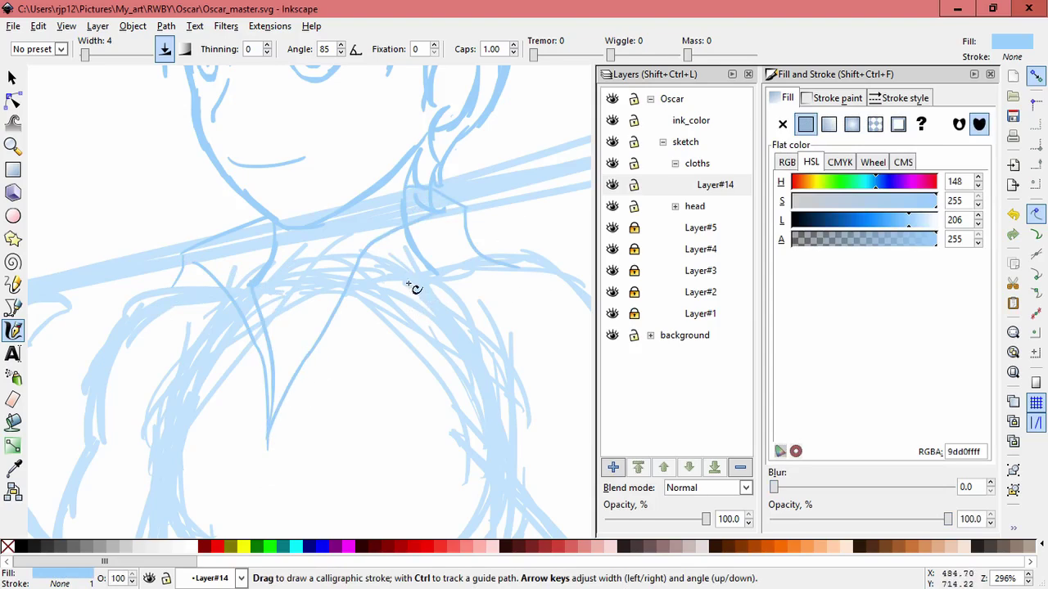
left_click_drag(537, 277, 537, 272)
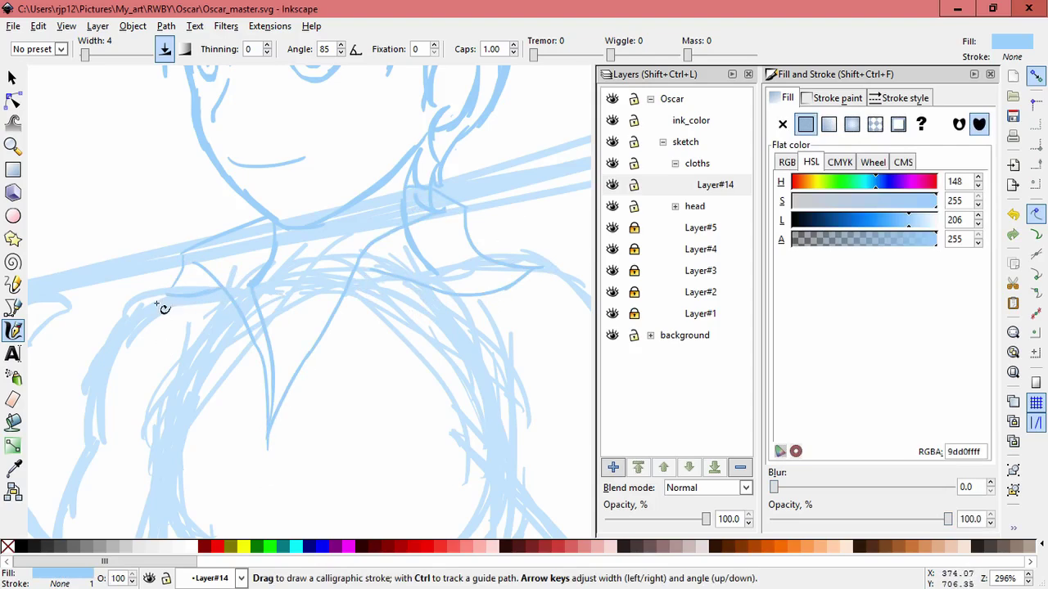
left_click_drag(136, 332, 174, 284)
Sketch the shirt's sides, the torso outline and two thin fold lines
left_click_drag(493, 369, 422, 278)
mouse_move(415, 241)
left_mouse_down()
mouse_move(394, 281)
mouse_move(376, 458)
left_mouse_up()
mouse_move(495, 265)
left_mouse_down()
mouse_move(391, 247)
mouse_move(483, 421)
mouse_move(449, 237)
left_mouse_up()
left_click_drag(409, 214, 442, 287)
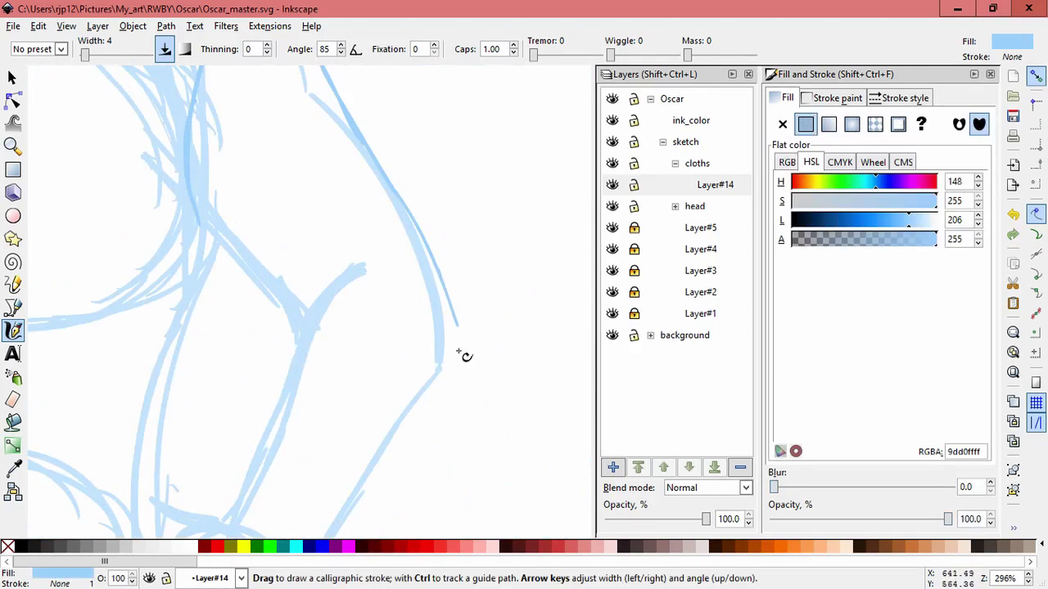
left_click_drag(465, 324, 446, 394)
left_click_drag(447, 395, 453, 270)
left_click_drag(513, 227, 479, 274)
mouse_move(360, 155)
left_mouse_down()
mouse_move(420, 112)
mouse_move(425, 223)
left_mouse_up()
left_click_drag(362, 205, 370, 326)
left_click_drag(424, 267, 482, 357)
left_click_drag(342, 301, 409, 364)
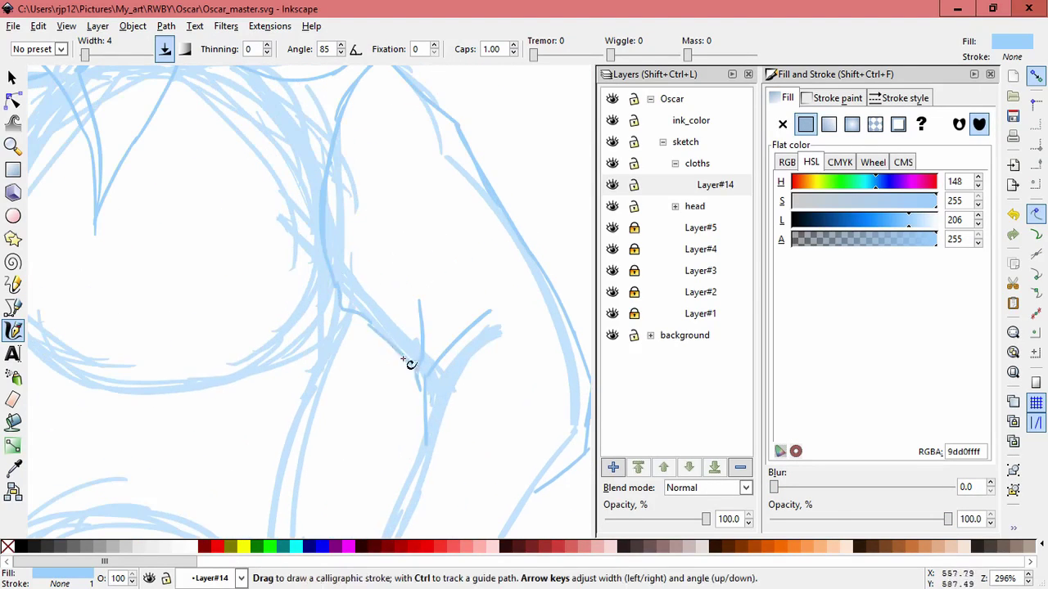
Add a looping line at the shirt's side and a long line down the figure's outline
left_click_drag(532, 387, 523, 371)
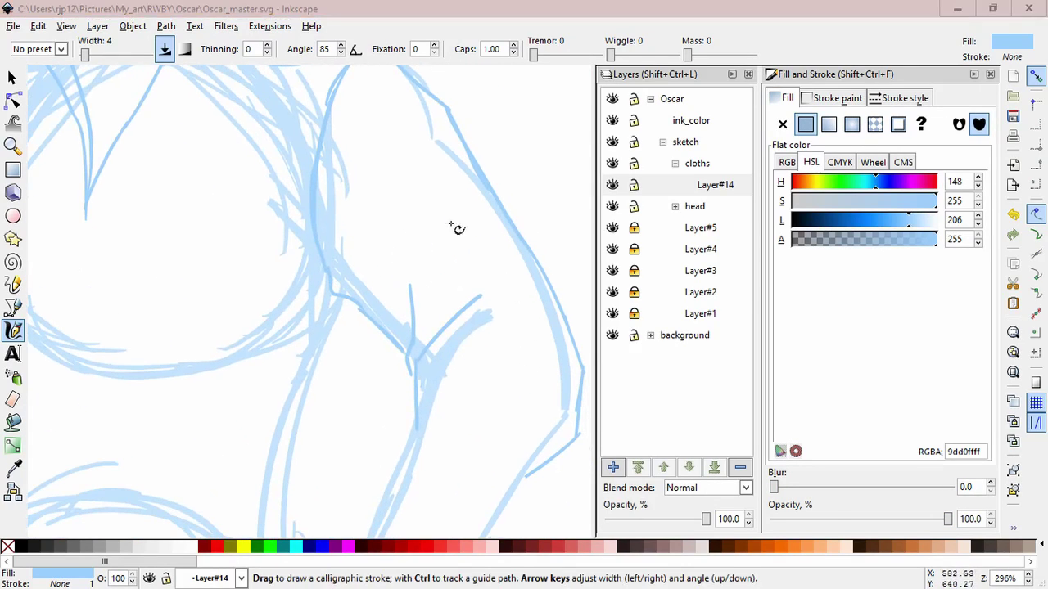
scroll(426, 254, "down", 3)
scroll(396, 279, "right", 2)
mouse_move(349, 288)
left_mouse_down()
mouse_move(353, 338)
mouse_move(459, 387)
left_mouse_up()
scroll(341, 316, "left", 5)
scroll(442, 246, "down", 1)
left_click_drag(470, 182, 420, 430)
scroll(393, 455, "up", 6)
scroll(335, 311, "left", 6)
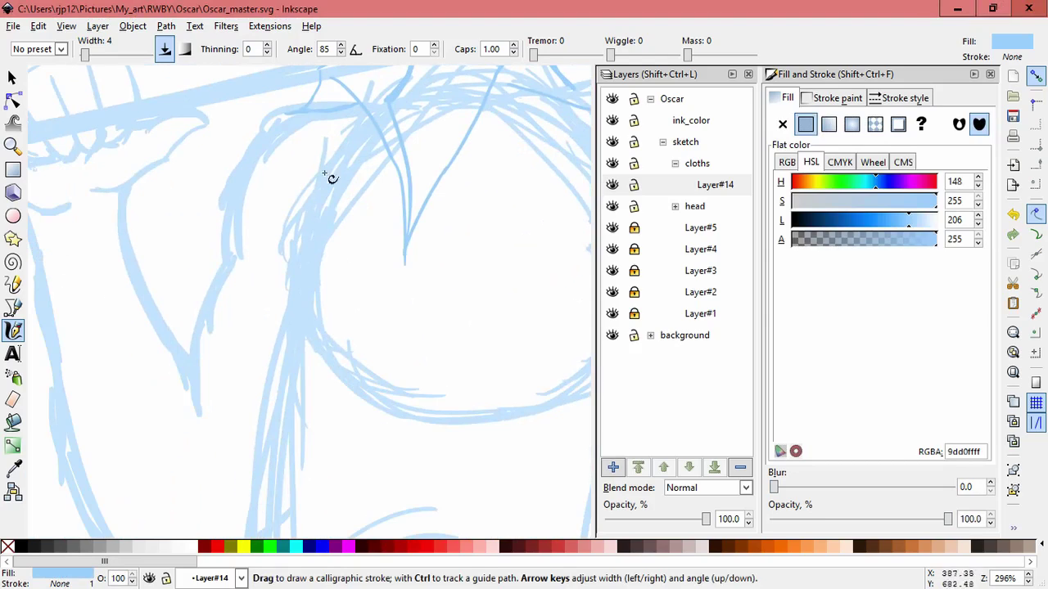
scroll(301, 316, "down", 7)
scroll(320, 205, "up", 1)
mouse_move(314, 410)
left_mouse_down()
mouse_move(311, 447)
mouse_move(319, 270)
left_mouse_up()
Trace more strokes down the figure's outline, then add Layer#15 above Layer#14
key("F3")
key("c")
scroll(352, 397, "down", 1)
scroll(374, 187, "up", 3)
left_click_drag(333, 168, 345, 266)
left_click_drag(351, 196, 352, 266)
mouse_move(350, 131)
left_mouse_down()
mouse_move(271, 245)
mouse_move(273, 236)
mouse_move(243, 350)
left_mouse_up()
scroll(286, 352, "down", 3)
scroll(285, 353, "right", 1)
mouse_move(204, 245)
left_mouse_down()
mouse_move(278, 380)
mouse_move(296, 391)
mouse_move(249, 512)
left_mouse_up()
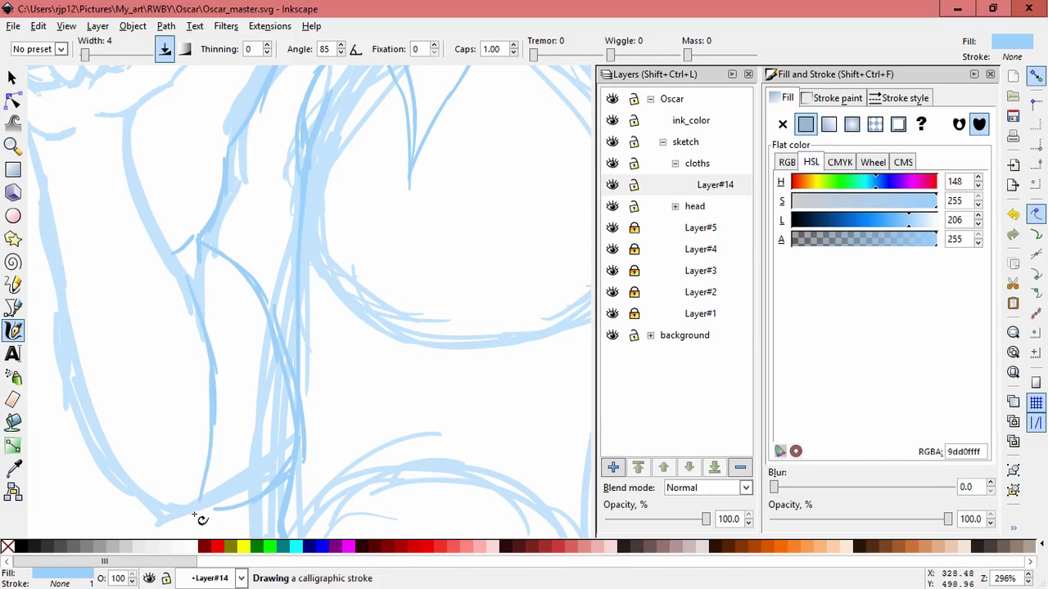
scroll(316, 365, "down", 2)
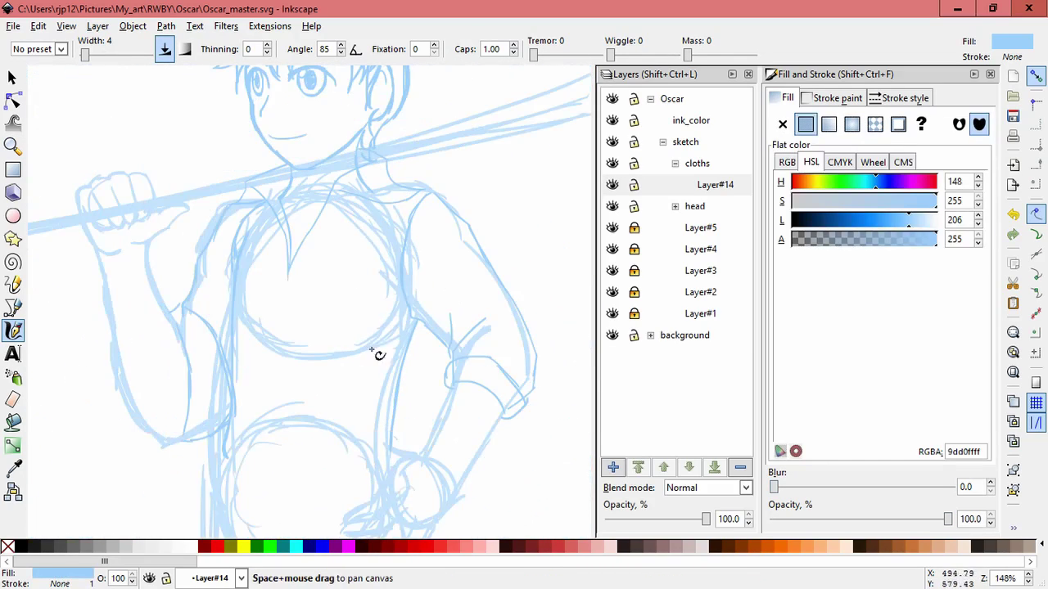
scroll(434, 243, "up", 3)
double_click(613, 468)
key("Return")
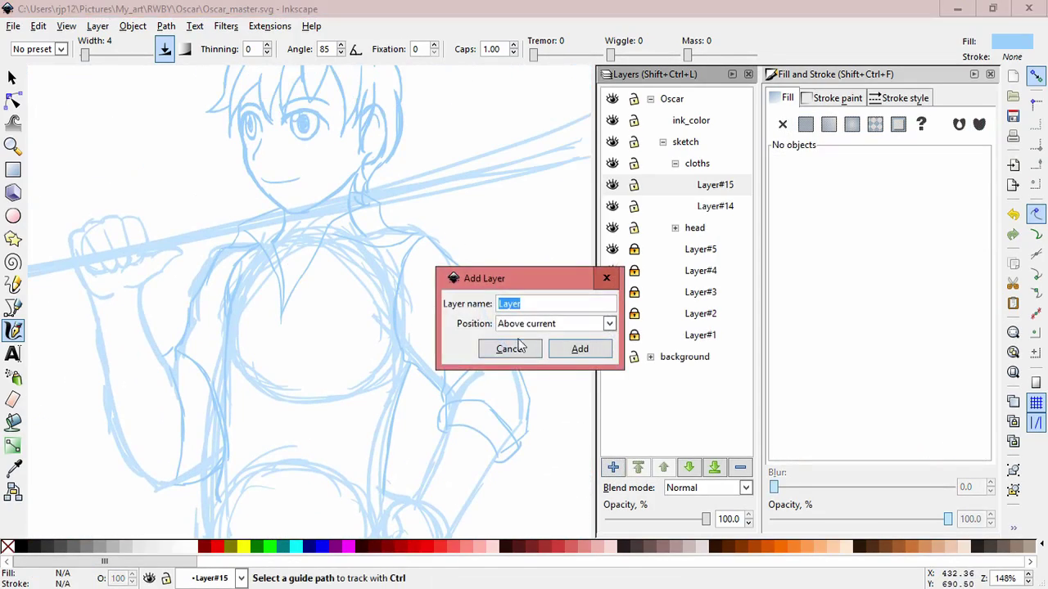
Sketch curving collar strokes on the new Layer#15
left_click(522, 344)
scroll(381, 323, "up", 4)
mouse_move(221, 266)
left_mouse_down()
mouse_move(256, 243)
mouse_move(222, 282)
mouse_move(253, 292)
left_mouse_up()
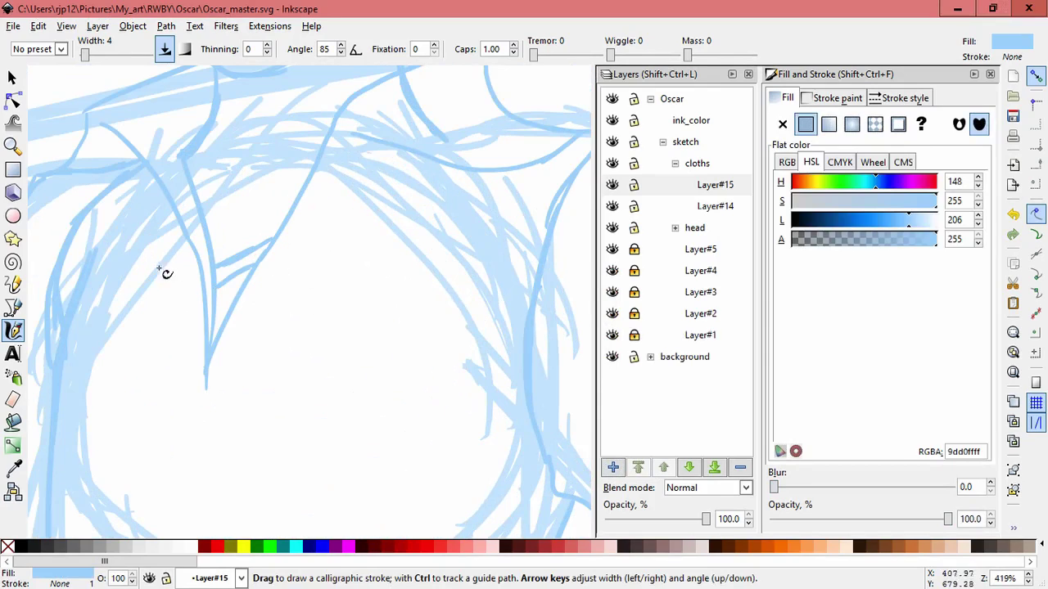
mouse_move(189, 265)
left_mouse_down()
mouse_move(275, 365)
mouse_move(280, 338)
left_mouse_up()
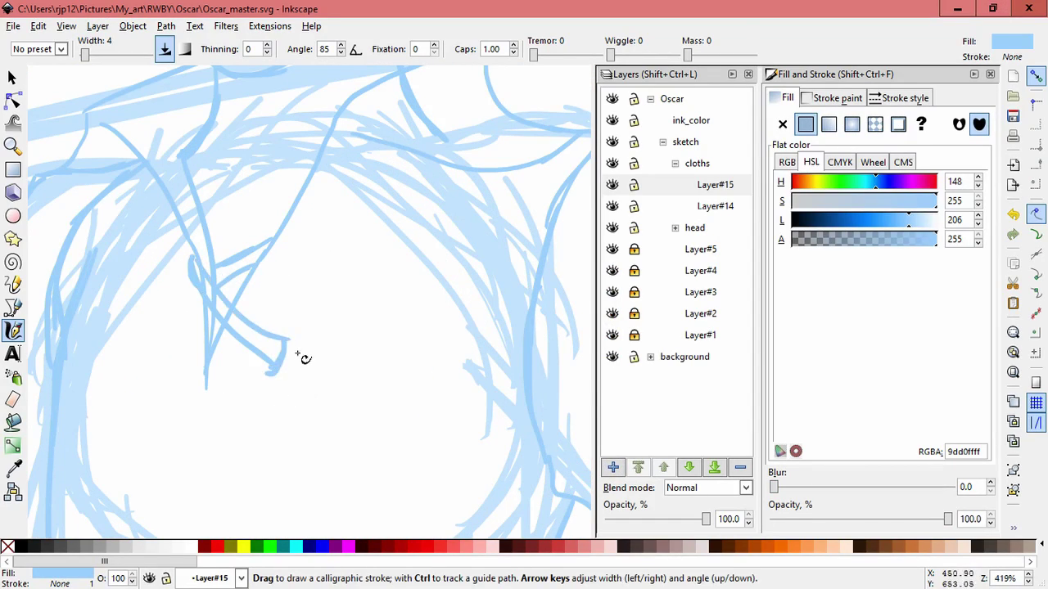
mouse_move(263, 275)
left_mouse_down()
mouse_move(276, 248)
mouse_move(255, 281)
mouse_move(282, 237)
left_mouse_up()
Lock Layer#14 and nudge the Layer#15 collar strokes into place
key("s")
left_click_drag(331, 414, 173, 270)
left_click(633, 206)
key("ctrl+a")
left_click_drag(284, 345, 215, 374)
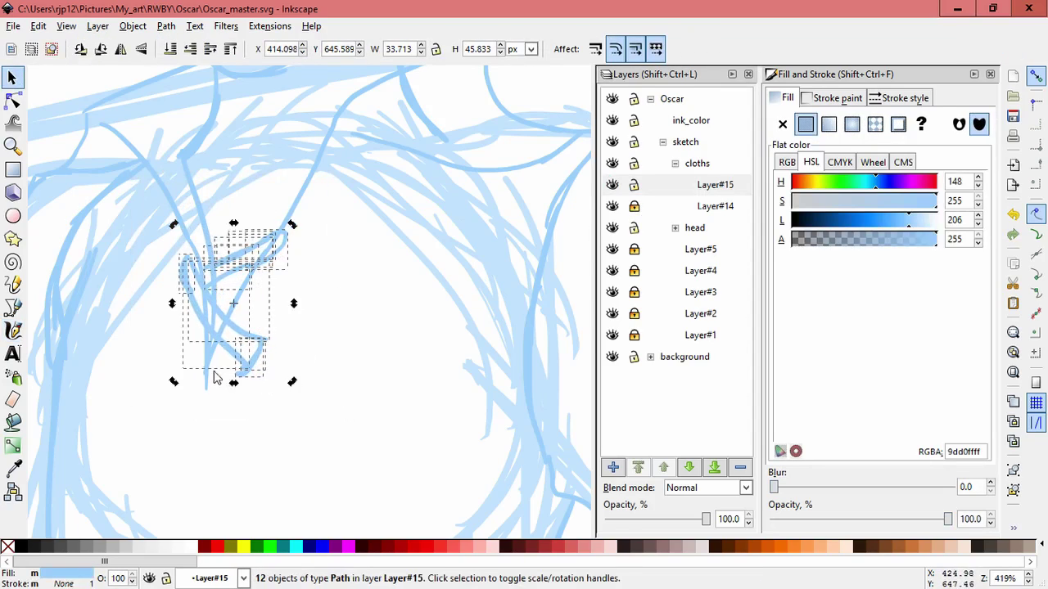
left_click(286, 275)
Rework the collar, undoing one stroke and adding two short collar strokes
key("c")
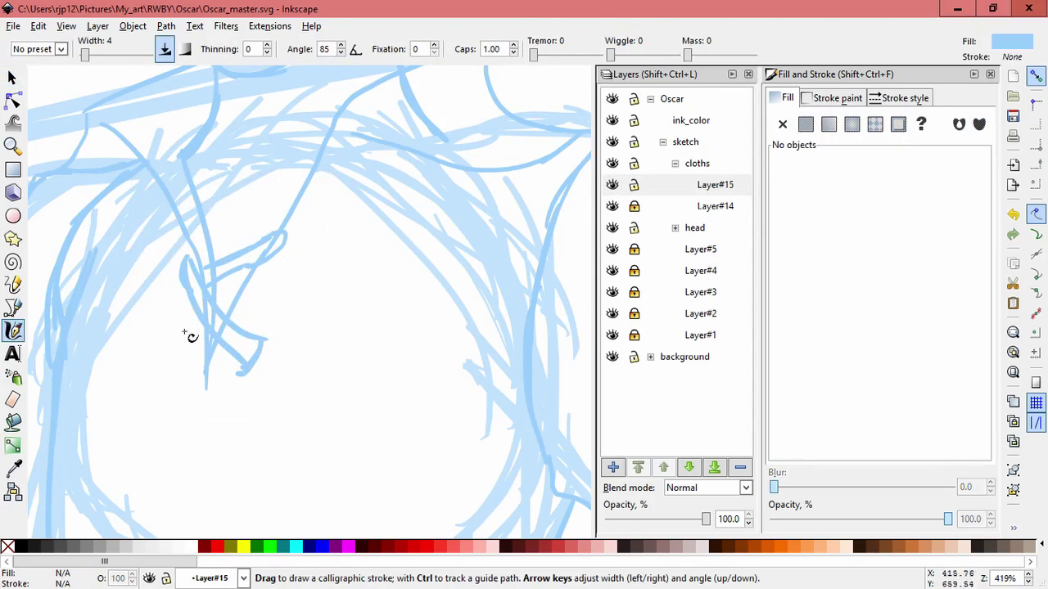
left_click_drag(229, 305, 197, 327)
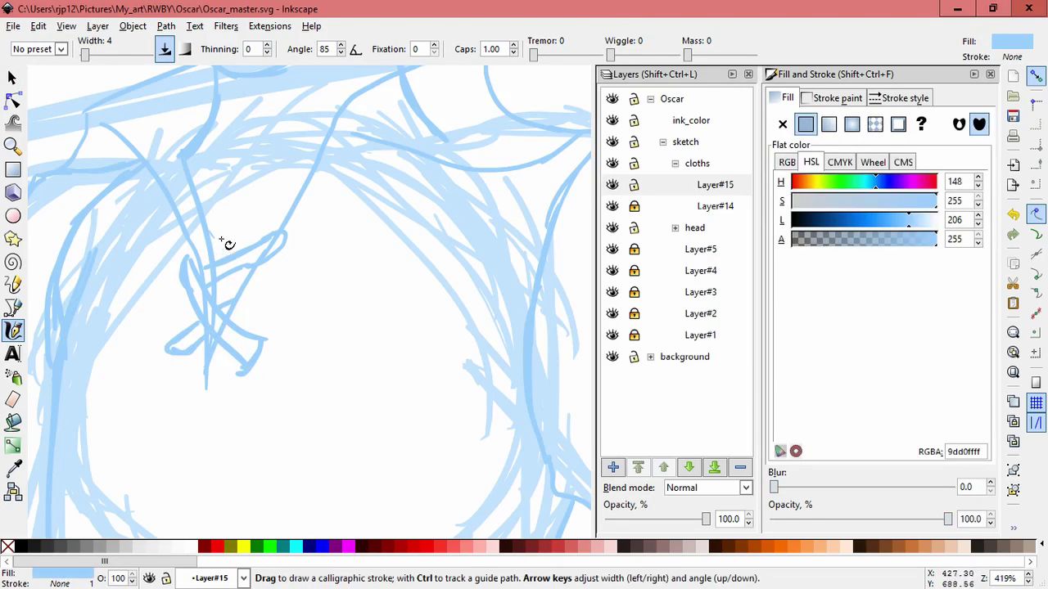
key("ctrl+z")
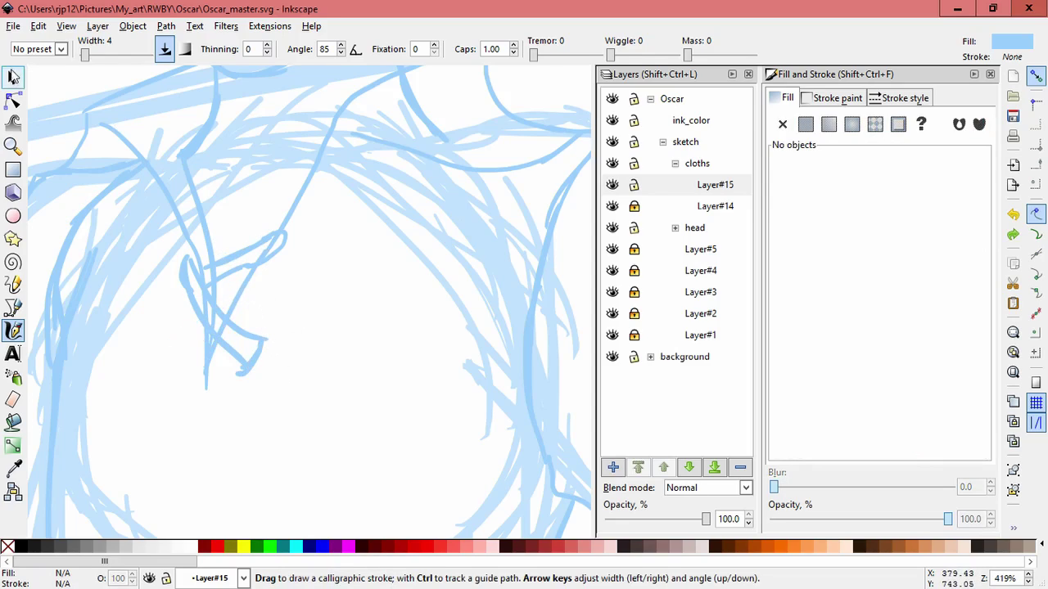
left_click(13, 75)
key("ctrl+a")
left_click_drag(194, 187, 265, 278)
key("Escape")
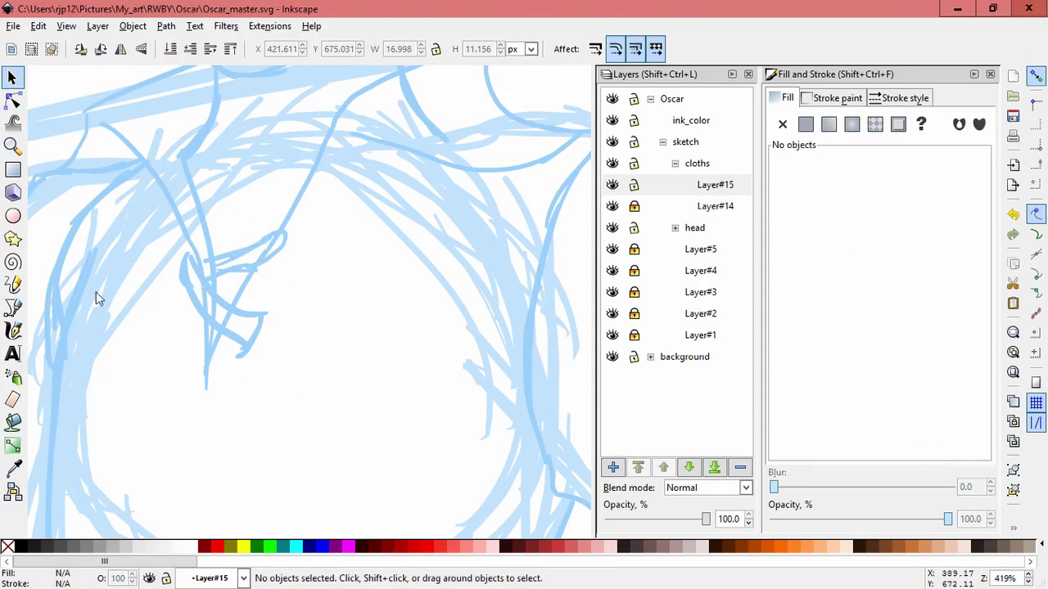
left_click(13, 330)
mouse_move(180, 338)
left_mouse_down()
mouse_move(203, 349)
mouse_move(193, 364)
left_mouse_up()
left_click_drag(208, 323, 206, 352)
Draw the chest pocket line, a looping sleeve band and the sleeve's edge
scroll(351, 306, "down", 2)
mouse_move(393, 306)
left_mouse_down()
mouse_move(393, 279)
mouse_move(297, 326)
left_mouse_up()
left_click_drag(245, 264, 338, 275)
scroll(480, 245, "up", 1)
mouse_move(419, 230)
left_mouse_down()
mouse_move(466, 233)
mouse_move(420, 243)
left_mouse_up()
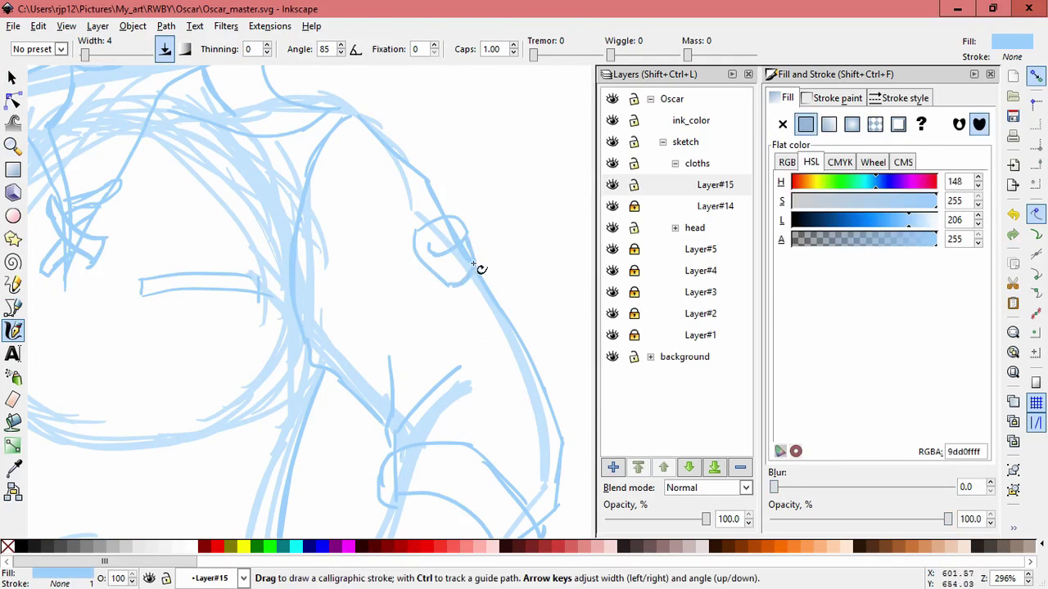
left_click_drag(488, 278, 479, 292)
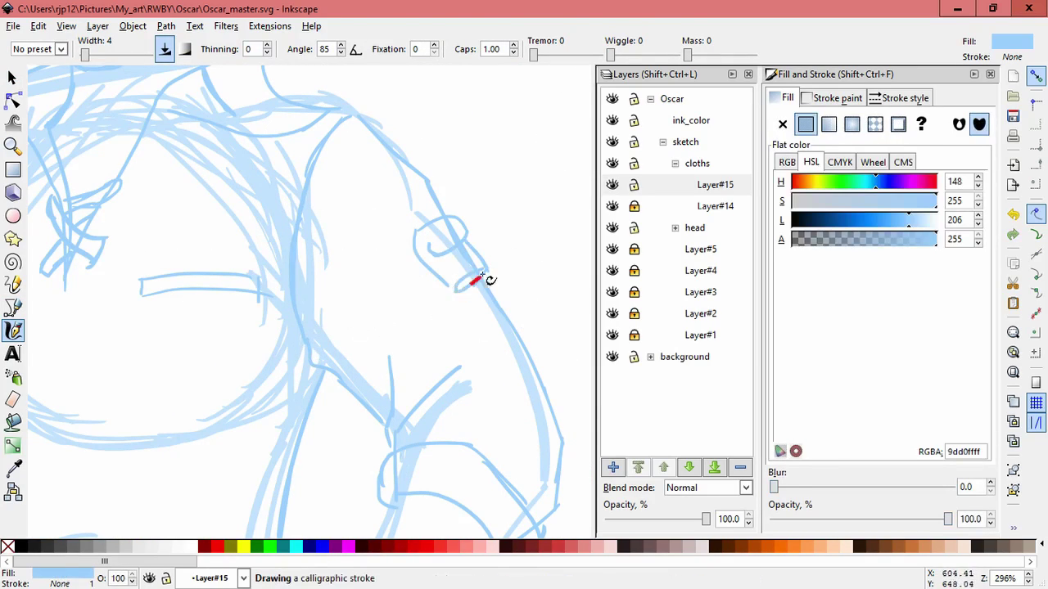
scroll(365, 329, "down", 4)
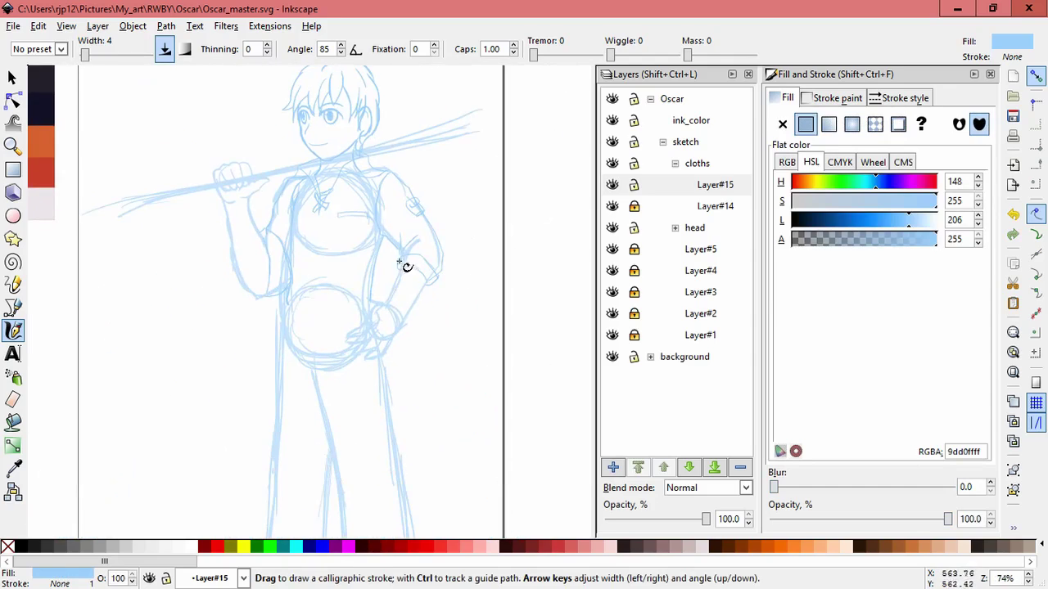
scroll(446, 272, "up", 3)
Switch drawing to Layer#14 and add a stroke on the raised arm
key("s")
mouse_move(308, 356)
left_mouse_down()
mouse_move(222, 292)
mouse_move(188, 168)
mouse_move(267, 234)
left_mouse_up()
key("c")
key("ctrl+Page_Down")
left_click_drag(199, 145, 268, 181)
Draw the vertical torso side stroke, redrawing it after an undo
scroll(414, 241, "down", 1)
left_click_drag(428, 259, 305, 217)
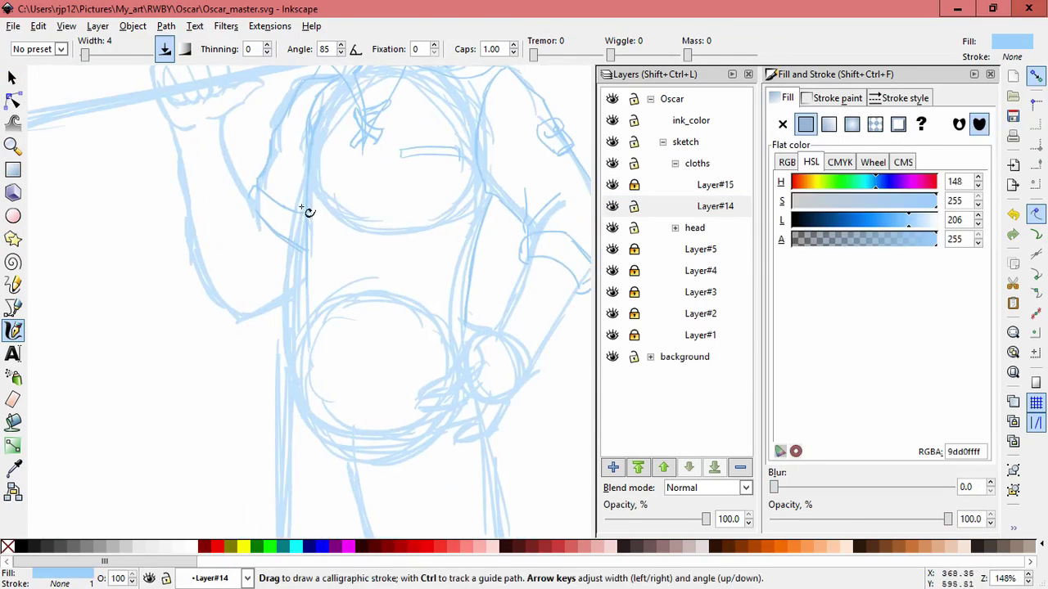
scroll(299, 218, "up", 1)
key("space")
left_click(305, 221)
key("Escape")
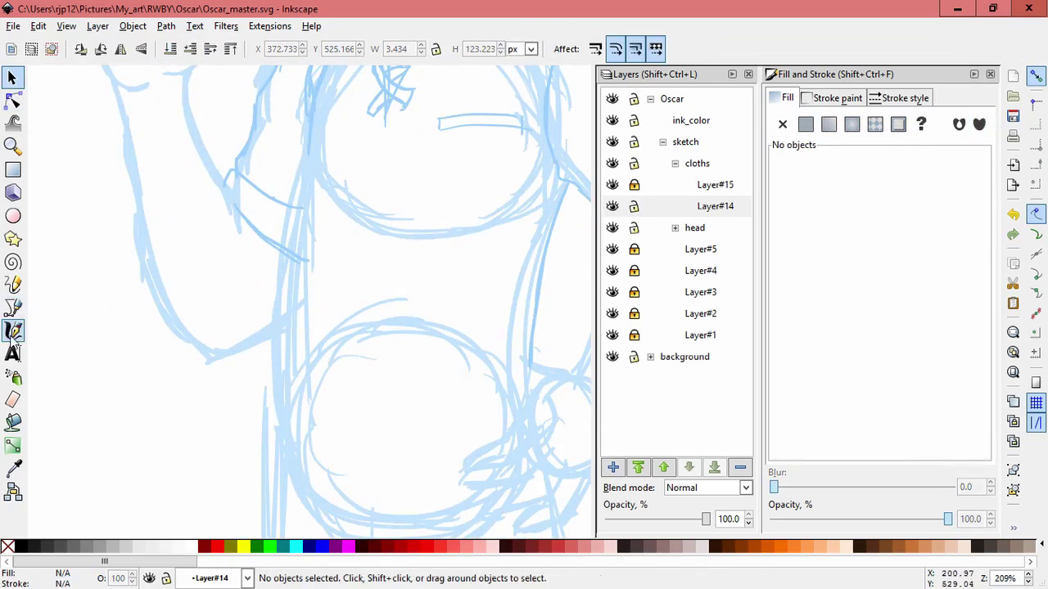
key("space")
mouse_move(313, 163)
left_mouse_down()
mouse_move(292, 313)
mouse_move(293, 368)
left_mouse_up()
left_click_drag(307, 148, 308, 147)
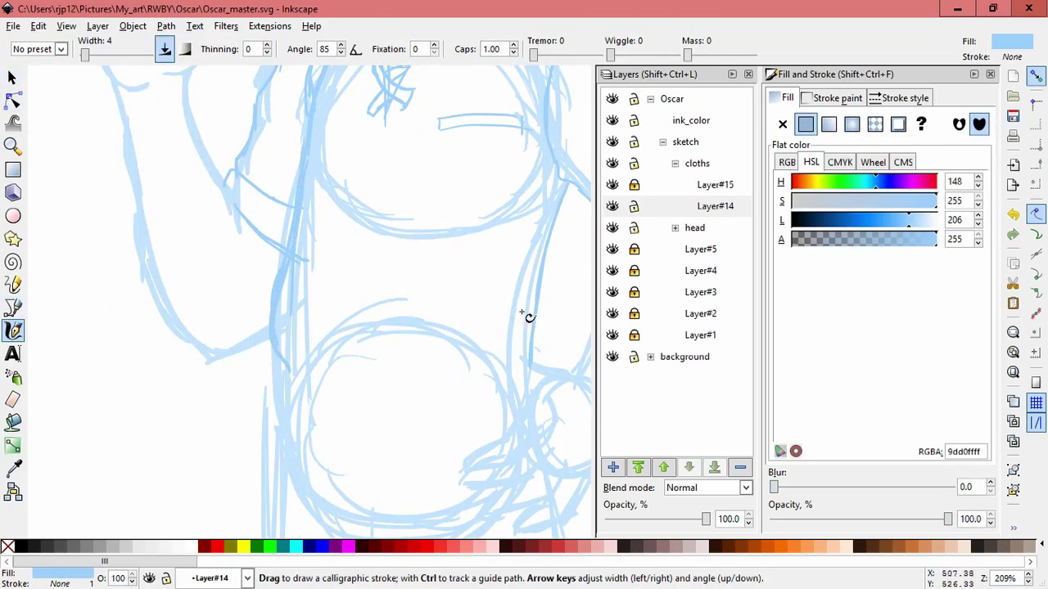
key("ctrl+z")
mouse_move(300, 349)
left_mouse_down()
mouse_move(296, 248)
mouse_move(292, 328)
mouse_move(316, 117)
left_mouse_up()
Lock Layer#14 and add Layer#16 to the cloths group
scroll(437, 292, "down", 2)
scroll(432, 347, "up", 1)
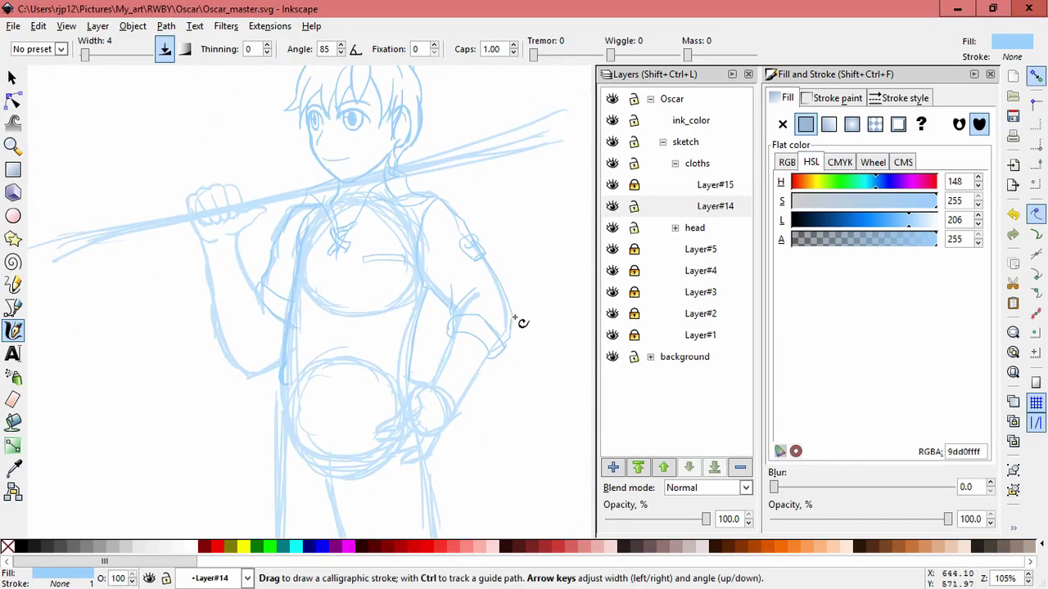
left_click(633, 207)
key("shift+ctrl+n")
left_click(590, 350)
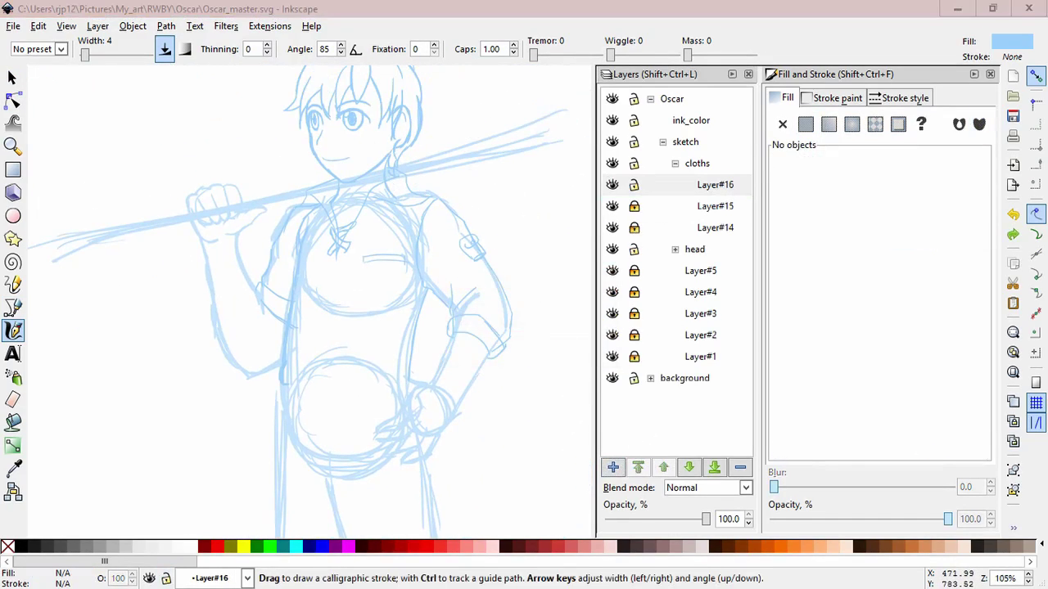
Draw the remaining sketch strokes across the chest on Layer#16
scroll(451, 311, "up", 4)
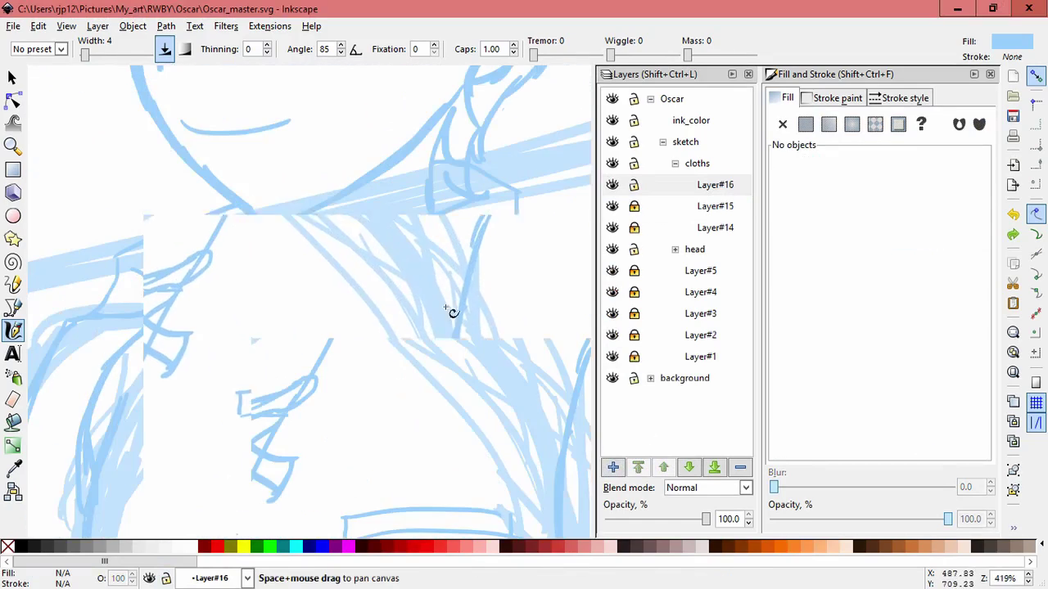
left_click_drag(286, 262, 400, 276)
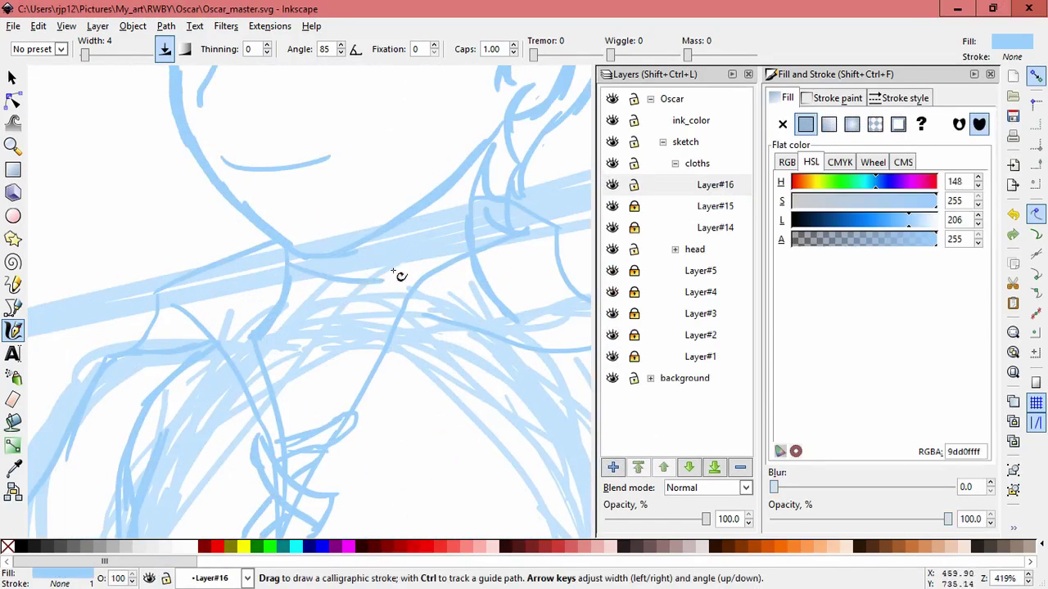
left_click_drag(292, 302, 299, 311)
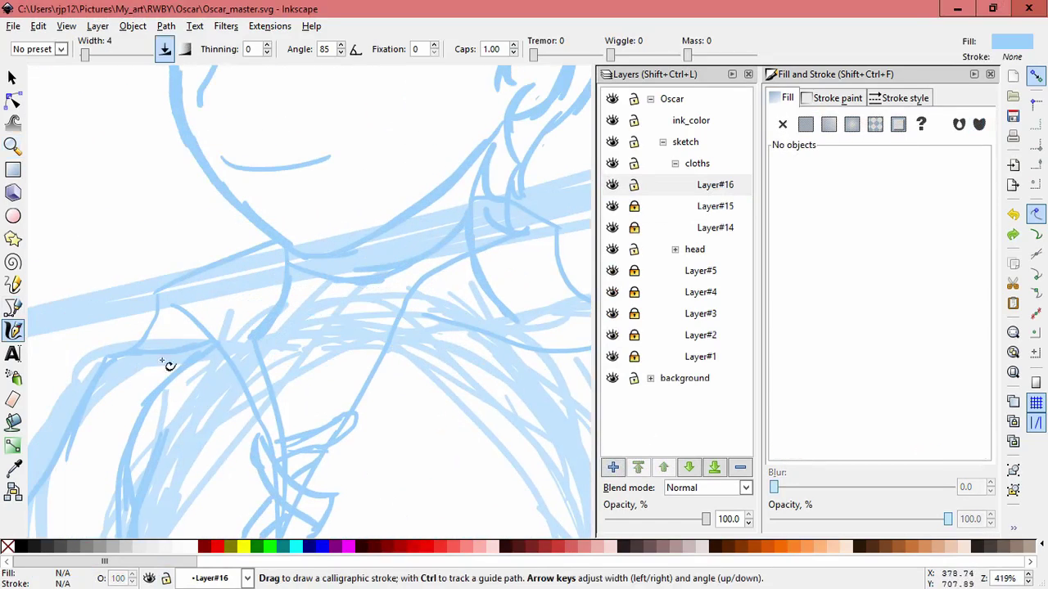
mouse_move(169, 365)
left_mouse_down()
mouse_move(352, 336)
mouse_move(262, 342)
left_mouse_up()
left_click_drag(313, 369, 373, 364)
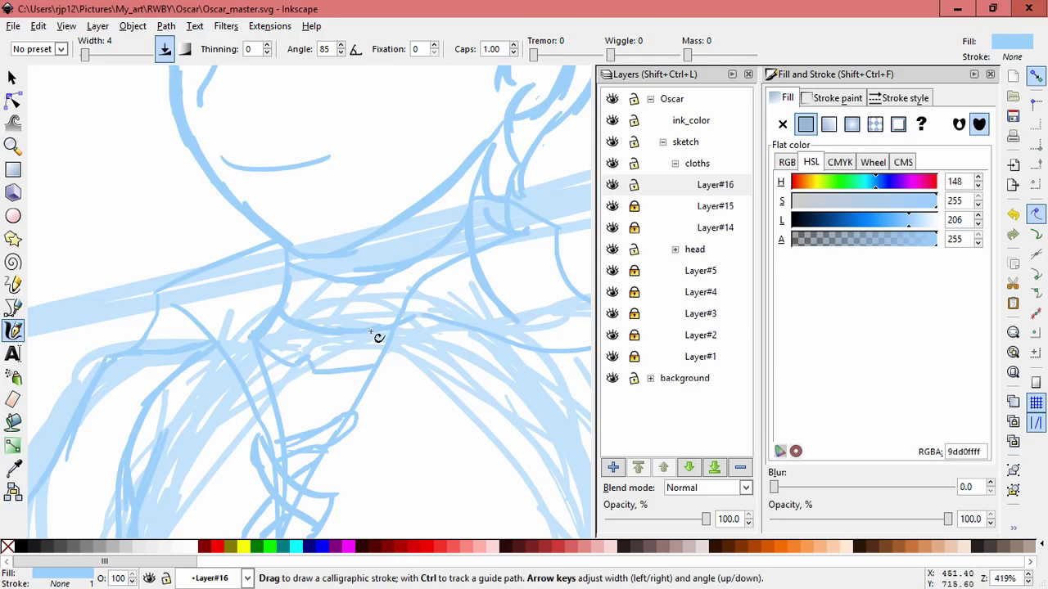
Lock Layer#16, add Layer#17 and select all drawn ink paths
scroll(507, 402, "down", 6)
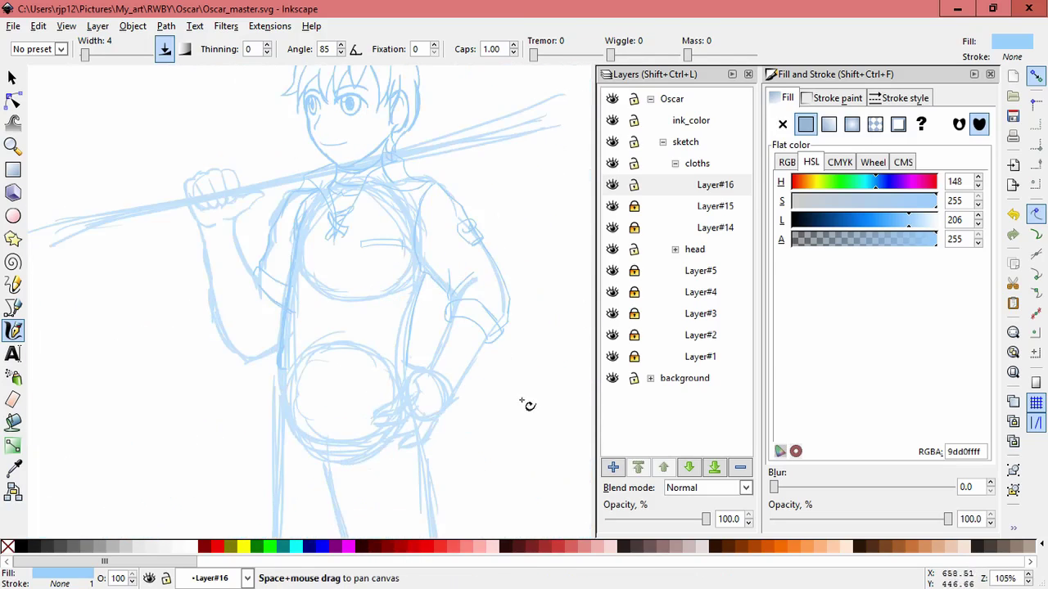
left_click(634, 184)
left_click(613, 468)
key("space")
scroll(334, 414, "down", 1)
key("ctrl+alt+a")
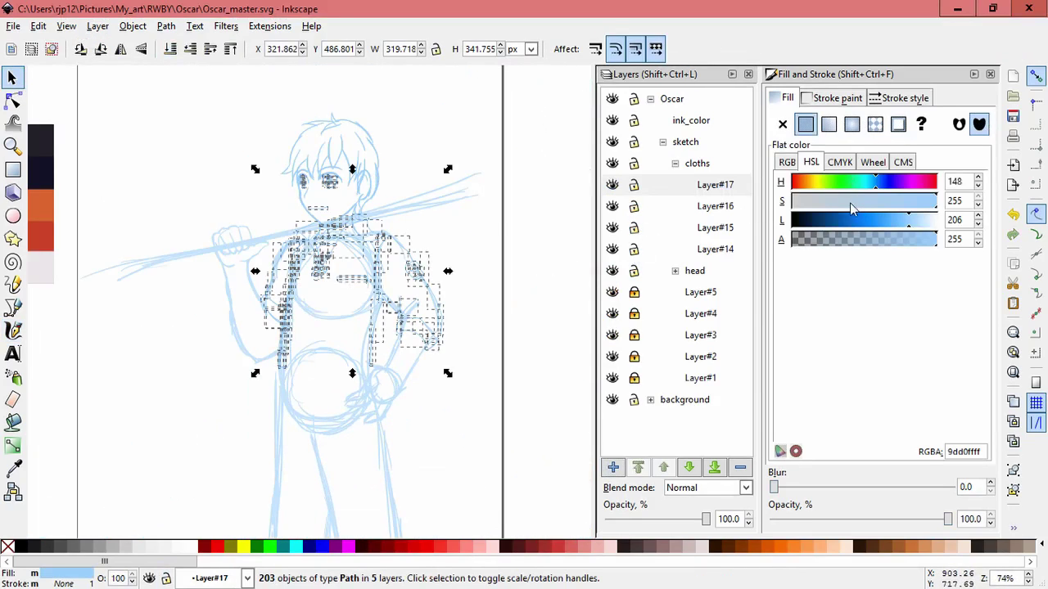
Recolour the selected ink lines using the dark and light swatches and the L slider
left_click(14, 470)
left_click(45, 166)
left_click(42, 270)
key("ctrl+z")
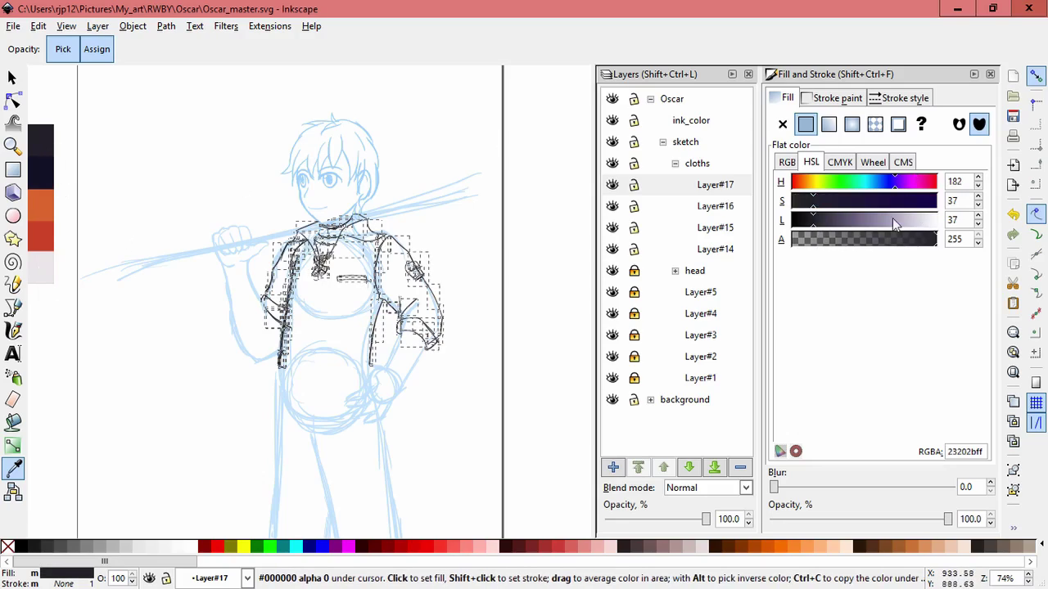
left_click_drag(838, 221, 933, 221)
key("ctrl+z")
key("s")
key("Escape")
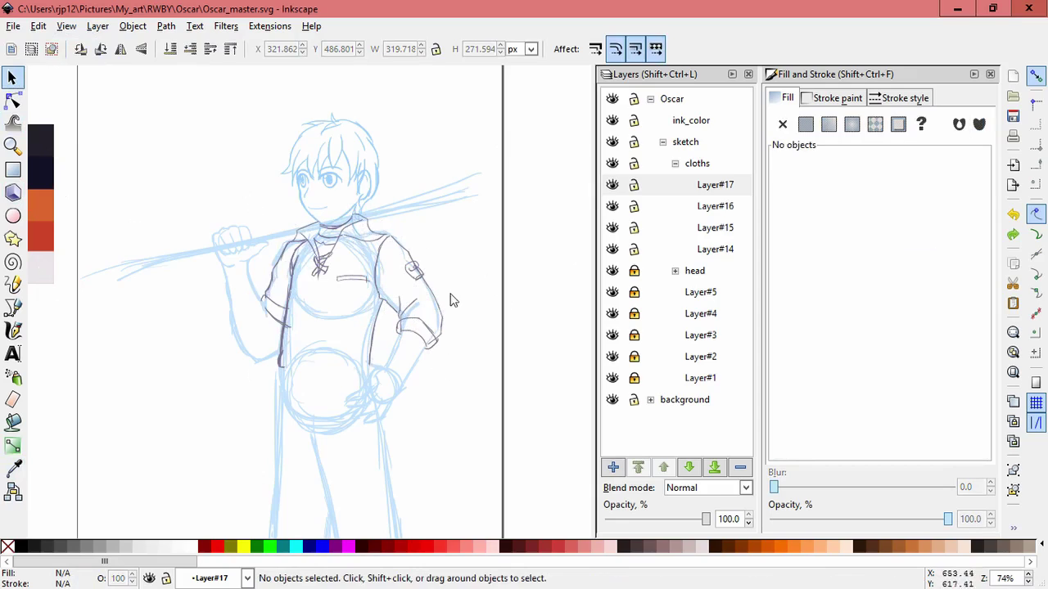
key("ctrl+alt+a")
left_click(537, 264)
Lock Layers #14–#16 and draw ink strokes near the collar and shoulder
left_click(14, 330)
scroll(458, 262, "up", 2)
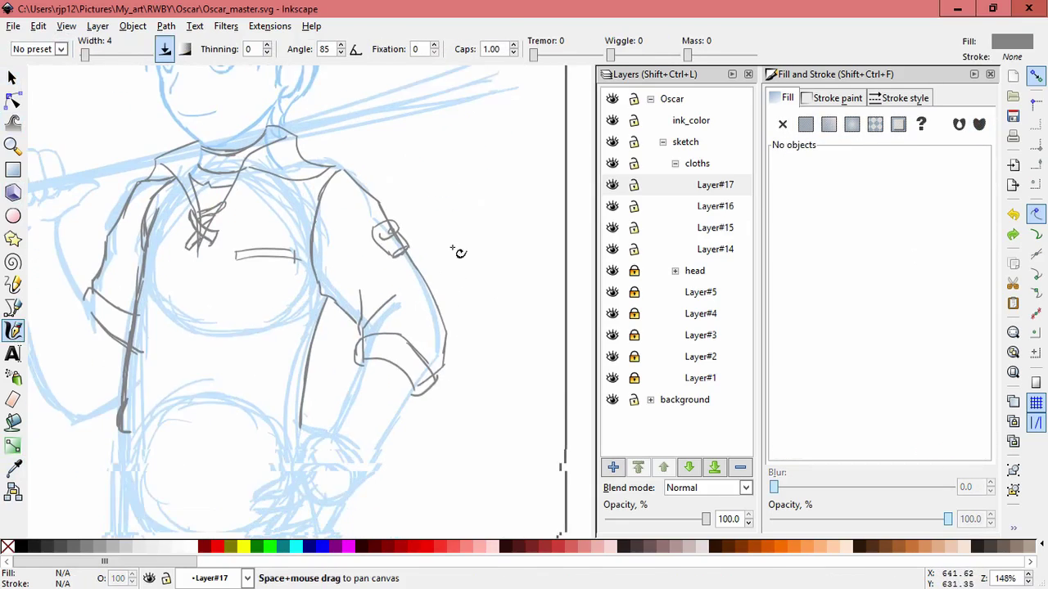
left_click(633, 207)
left_click(634, 228)
left_click(633, 248)
left_click_drag(483, 118, 456, 269)
scroll(253, 173, "up", 3)
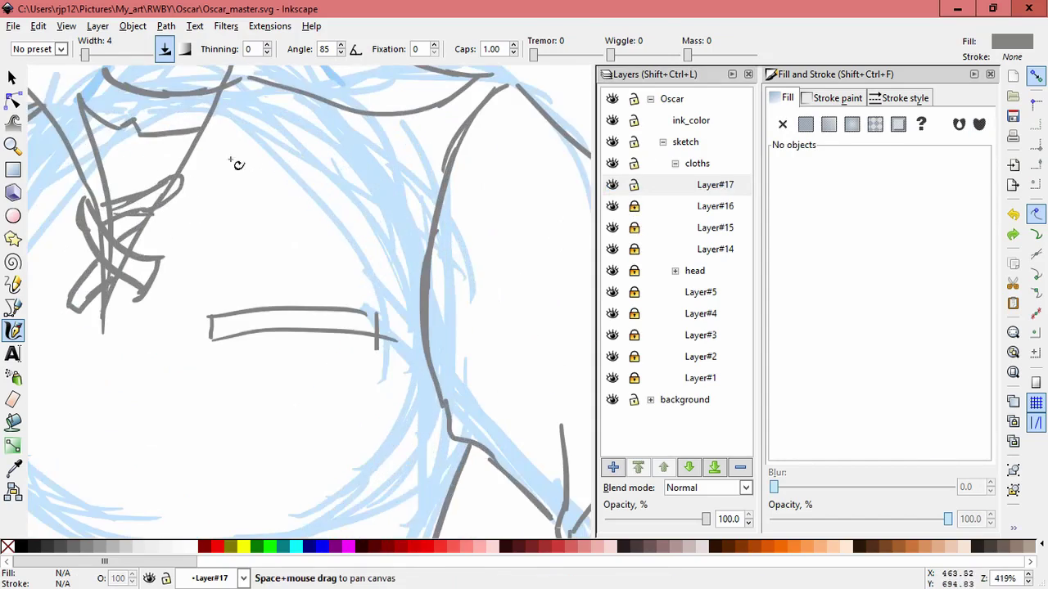
scroll(241, 222, "up", 3)
left_click_drag(241, 222, 237, 262)
scroll(218, 339, "down", 2)
mouse_move(419, 203)
left_mouse_down()
mouse_move(428, 169)
mouse_move(418, 365)
left_mouse_up()
key("space")
Lock Layer#17, check a clothing layer's visibility, and draw an ink stroke on Layer#14
scroll(418, 365, "down", 2)
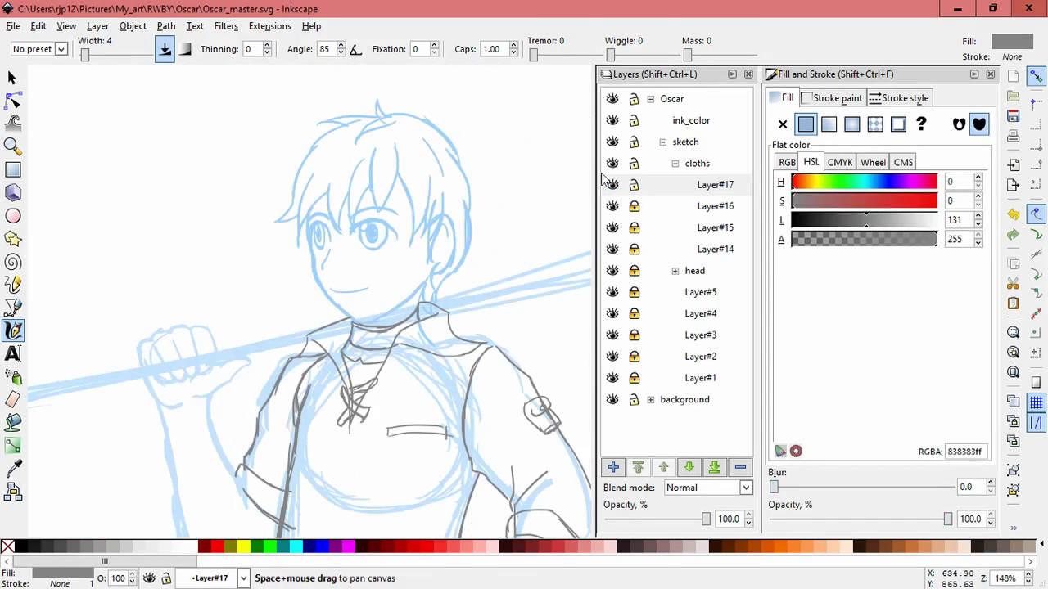
left_click(634, 185)
left_click_drag(376, 283, 336, 119)
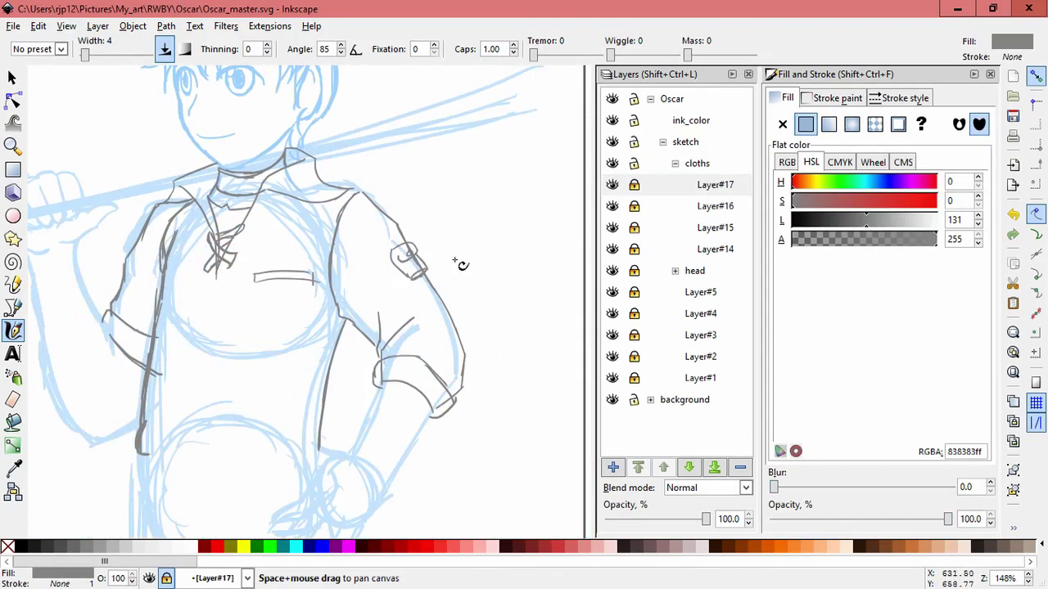
left_click(612, 206)
left_click(612, 206)
left_click(642, 241)
scroll(416, 213, "up", 3)
left_click_drag(246, 159, 282, 193)
Lock Layer#14 and add Layer#18 directly above it
scroll(338, 257, "down", 2)
scroll(381, 321, "down", 1)
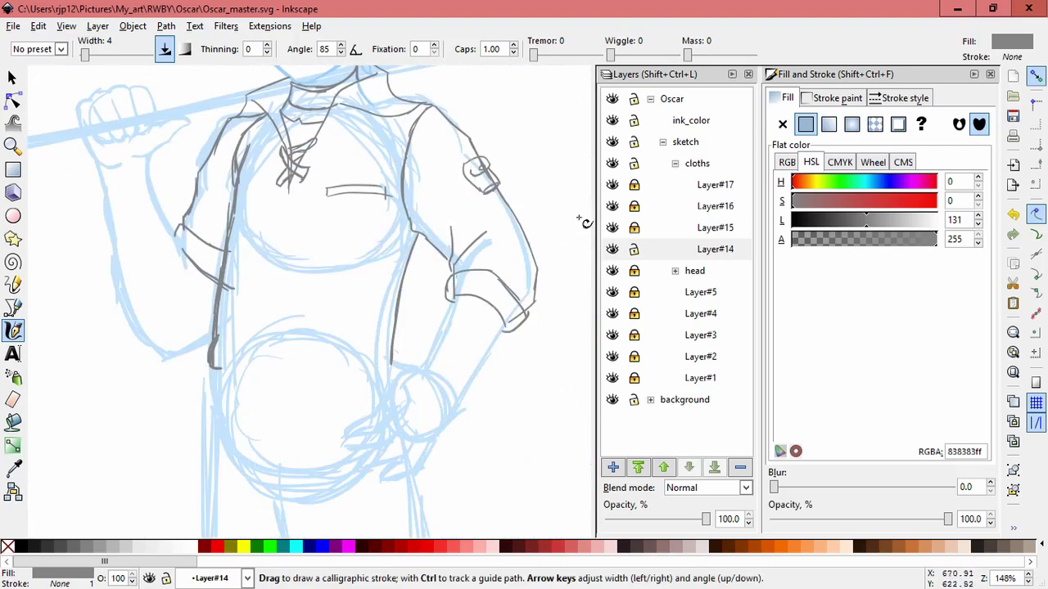
left_click(634, 249)
left_click(612, 466)
left_click(577, 352)
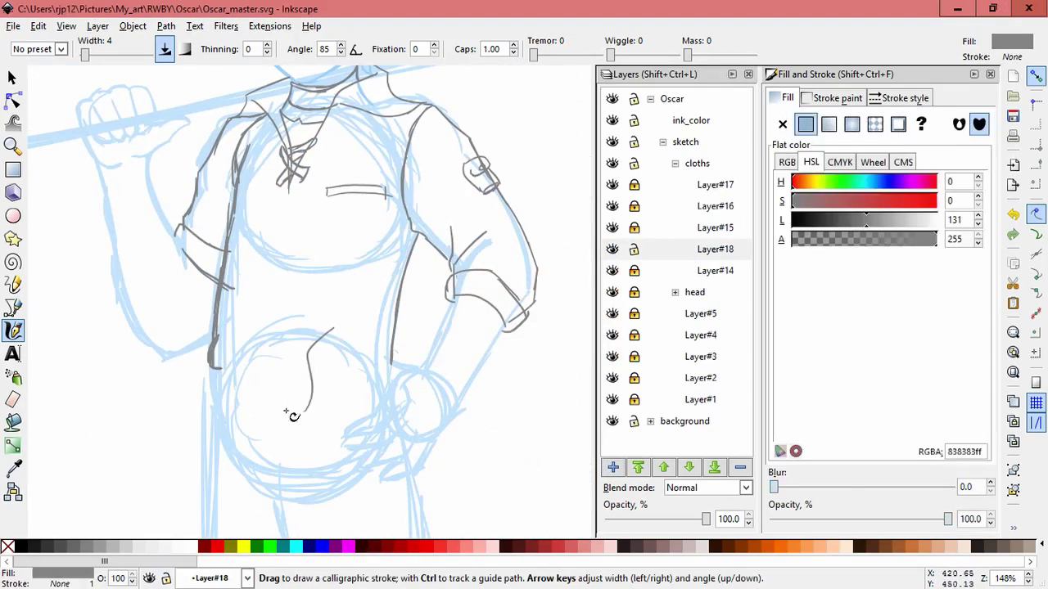
Ink the belt's grey outline along the belly, left edge and lower line
left_click_drag(304, 363, 303, 218)
left_click_drag(206, 237, 263, 233)
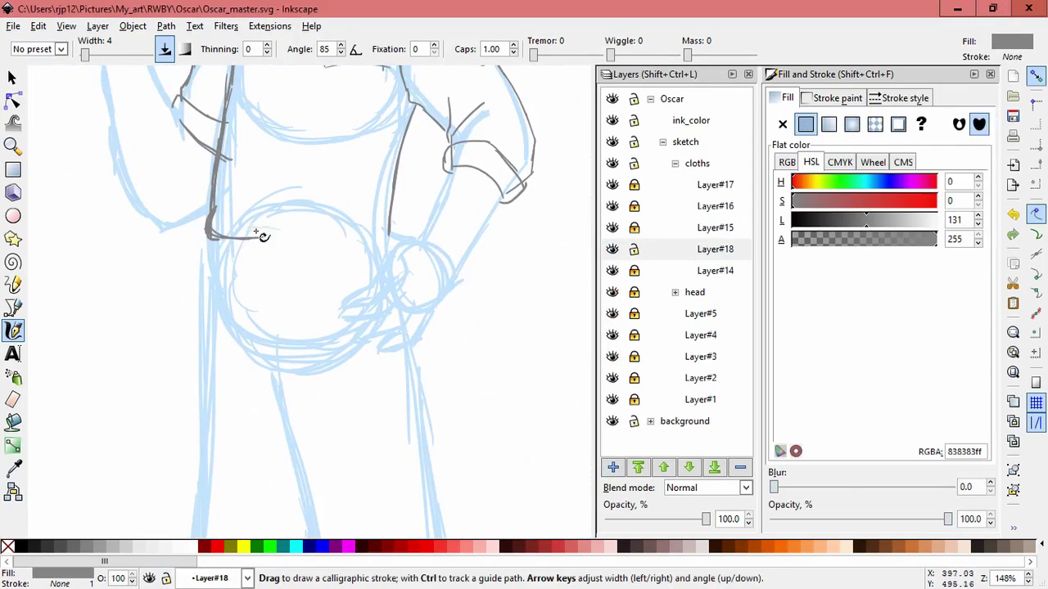
left_click_drag(399, 213, 405, 219)
mouse_move(204, 234)
left_mouse_down()
mouse_move(233, 263)
mouse_move(335, 281)
left_mouse_up()
mouse_move(234, 267)
left_mouse_down()
mouse_move(278, 274)
mouse_move(396, 247)
left_mouse_up()
Ink a trouser leg line downward and outline the right trouser leg
scroll(273, 327, "up", 1)
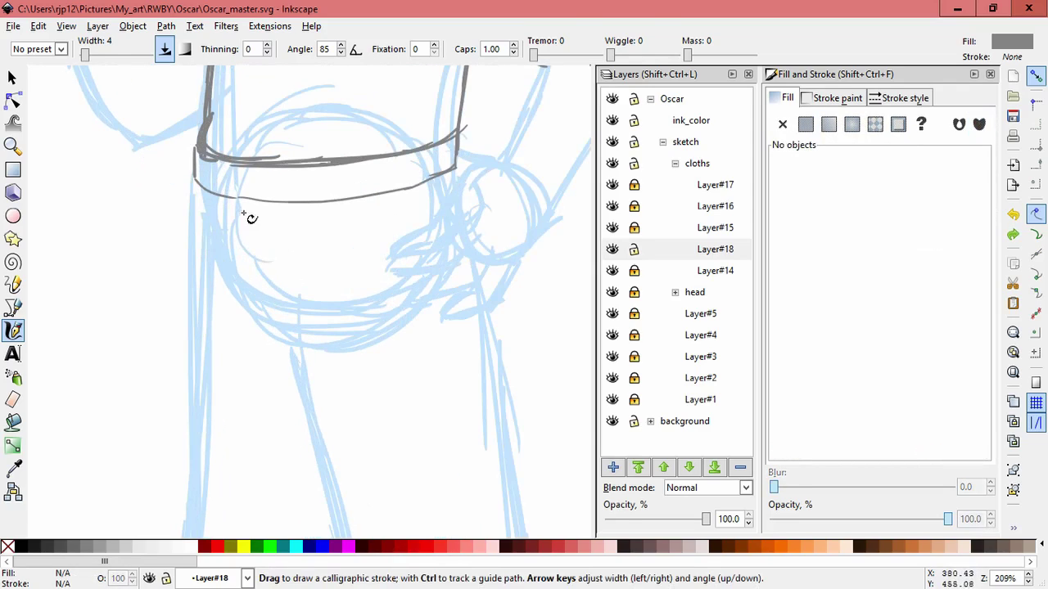
left_click_drag(282, 210, 297, 342)
mouse_move(274, 239)
left_mouse_down()
mouse_move(302, 373)
mouse_move(251, 163)
mouse_move(294, 375)
mouse_move(292, 317)
mouse_move(288, 384)
mouse_move(286, 252)
left_mouse_up()
left_click_drag(311, 426, 321, 474)
scroll(449, 211, "up", 2)
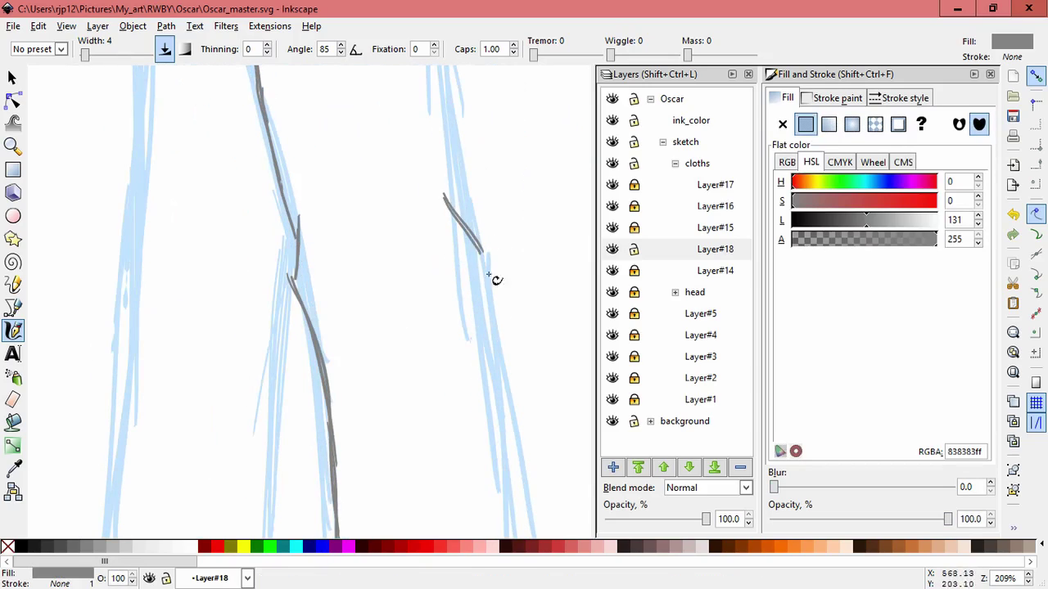
left_click_drag(501, 310, 490, 247)
scroll(491, 316, "up", 2)
scroll(482, 311, "up", 2)
mouse_move(516, 413)
left_mouse_down()
mouse_move(484, 250)
mouse_move(509, 420)
left_mouse_up()
scroll(498, 399, "up", 2)
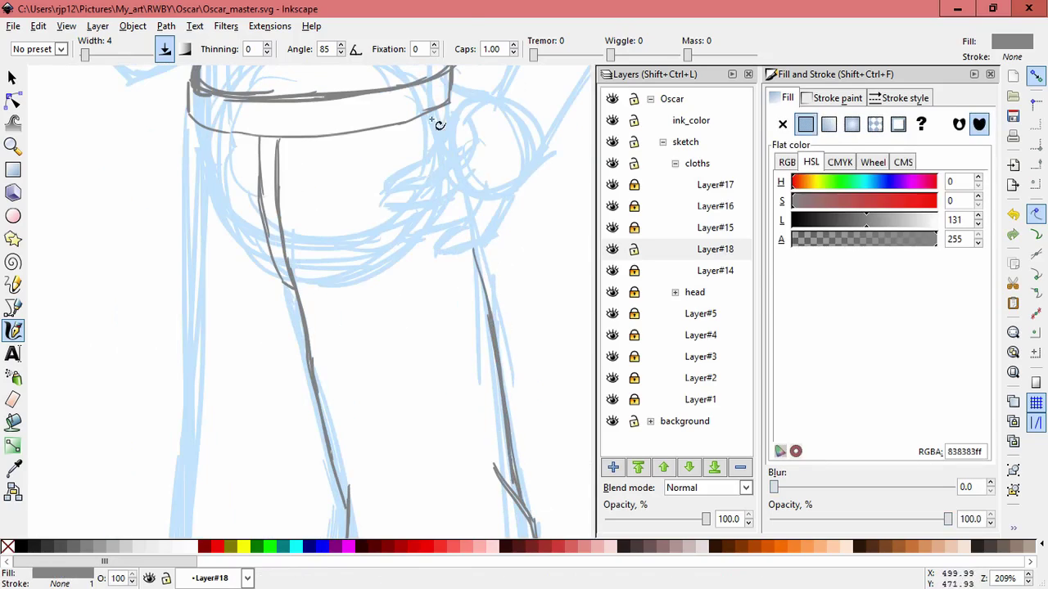
Ink the left trouser leg lines down toward the hem, plus further leg strokes
left_click_drag(192, 159, 203, 392)
scroll(203, 393, "down", 3)
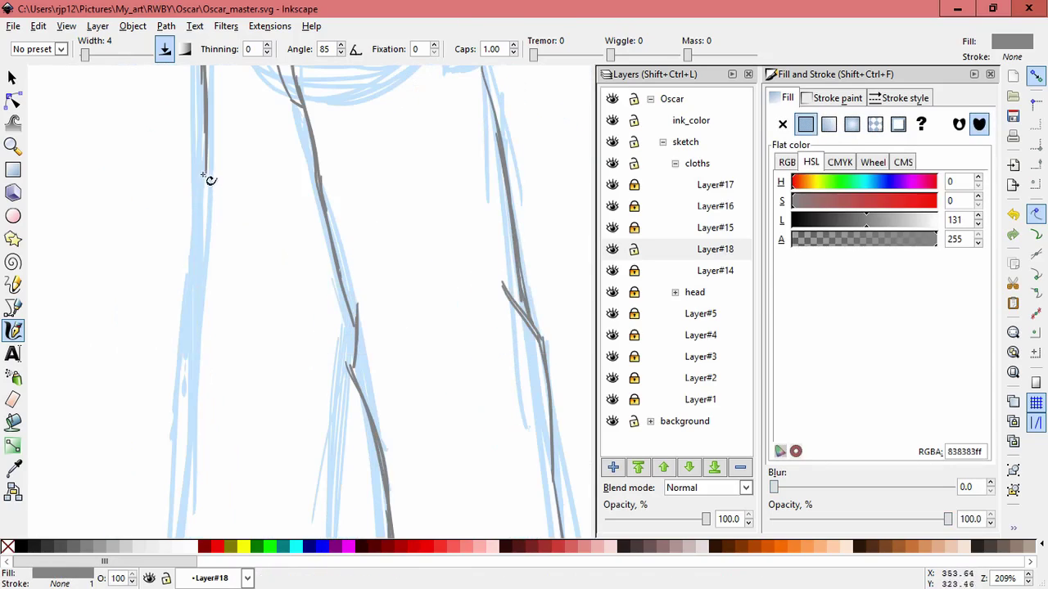
left_click_drag(211, 178, 201, 389)
scroll(200, 390, "down", 2)
scroll(201, 449, "down", 3)
mouse_move(240, 175)
left_mouse_down()
mouse_move(250, 206)
mouse_move(241, 292)
left_mouse_up()
scroll(391, 327, "up", 3)
left_click_drag(396, 322, 383, 422)
scroll(388, 353, "down", 3)
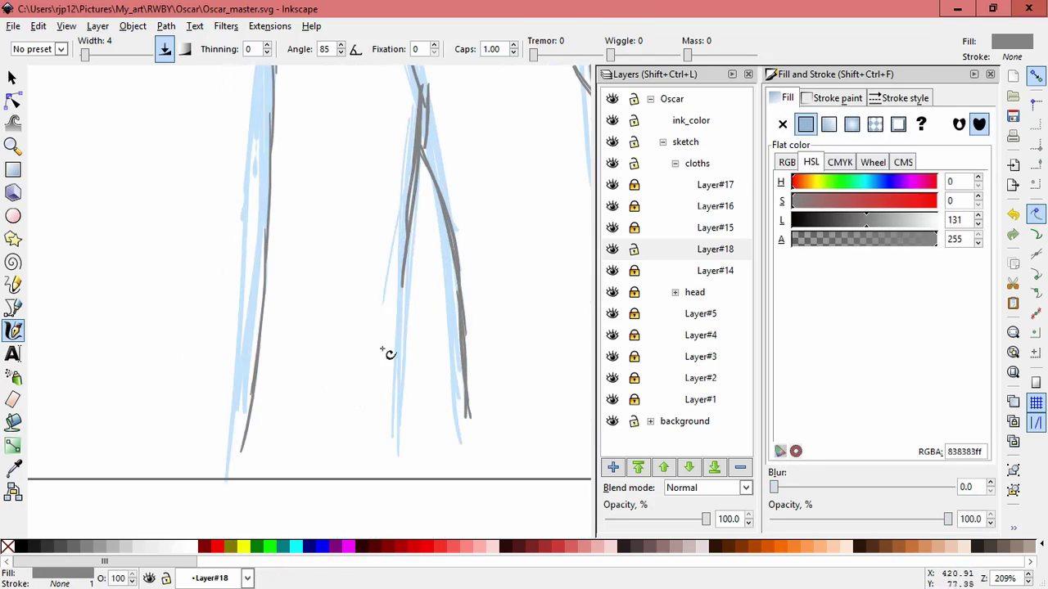
scroll(442, 327, "up", 5)
scroll(458, 253, "down", 3, "ctrl")
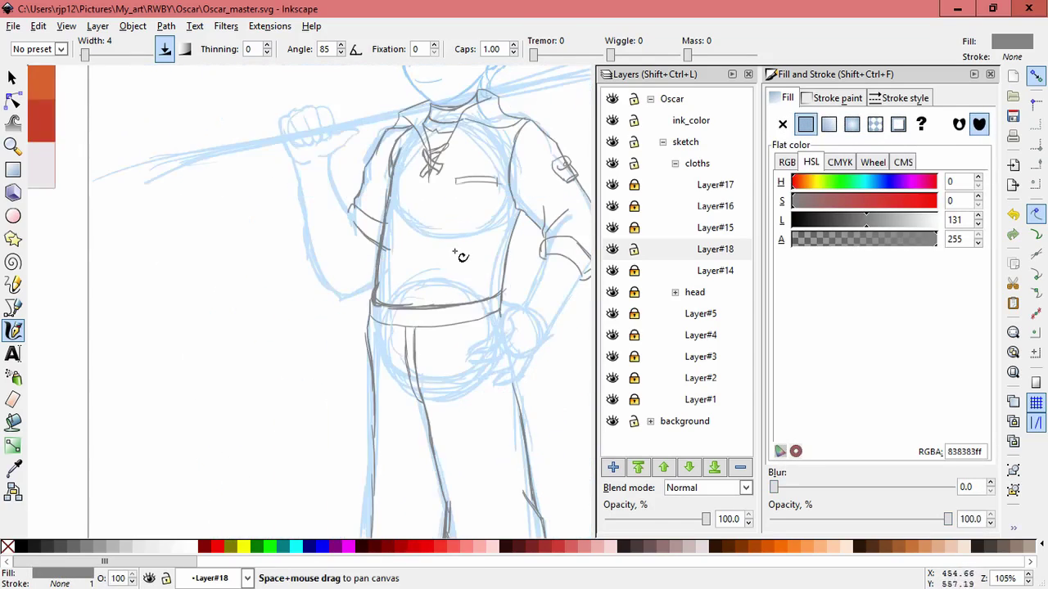
scroll(301, 318, "up", 1)
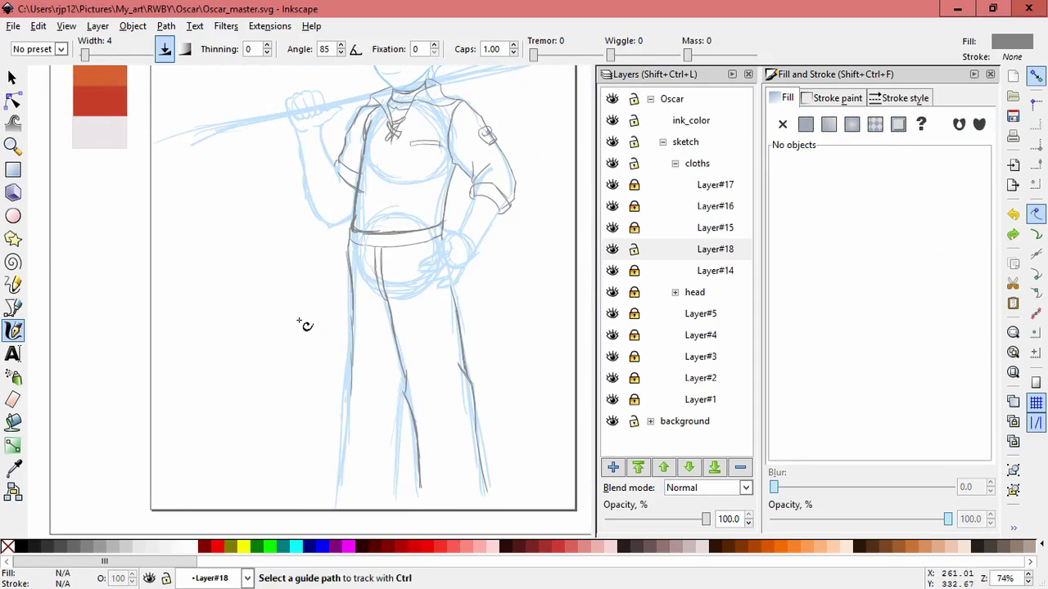
scroll(301, 319, "down", 3)
left_click_drag(360, 175, 344, 351)
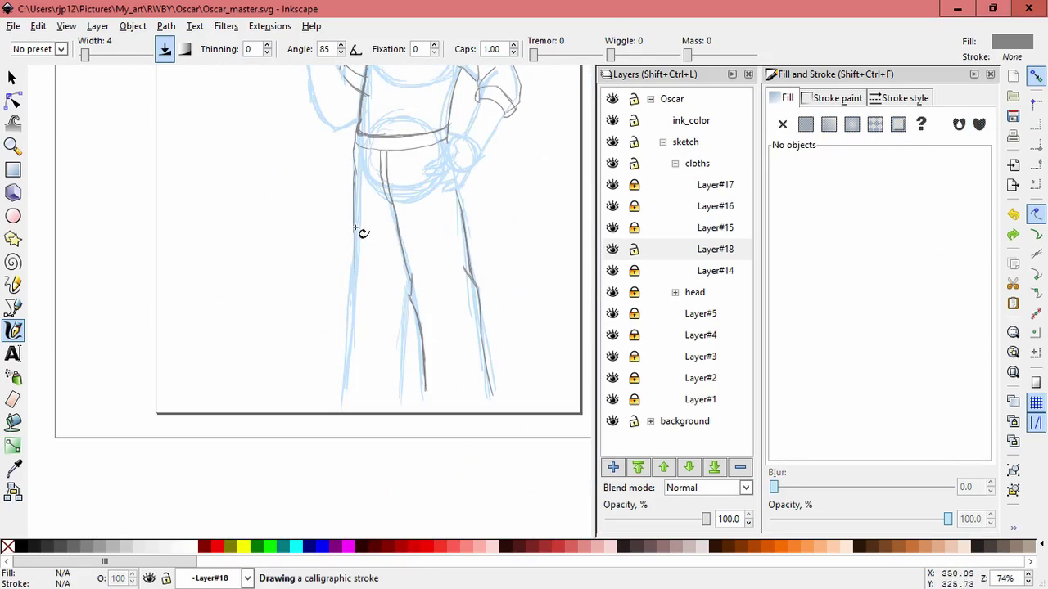
left_click_drag(362, 238, 340, 397)
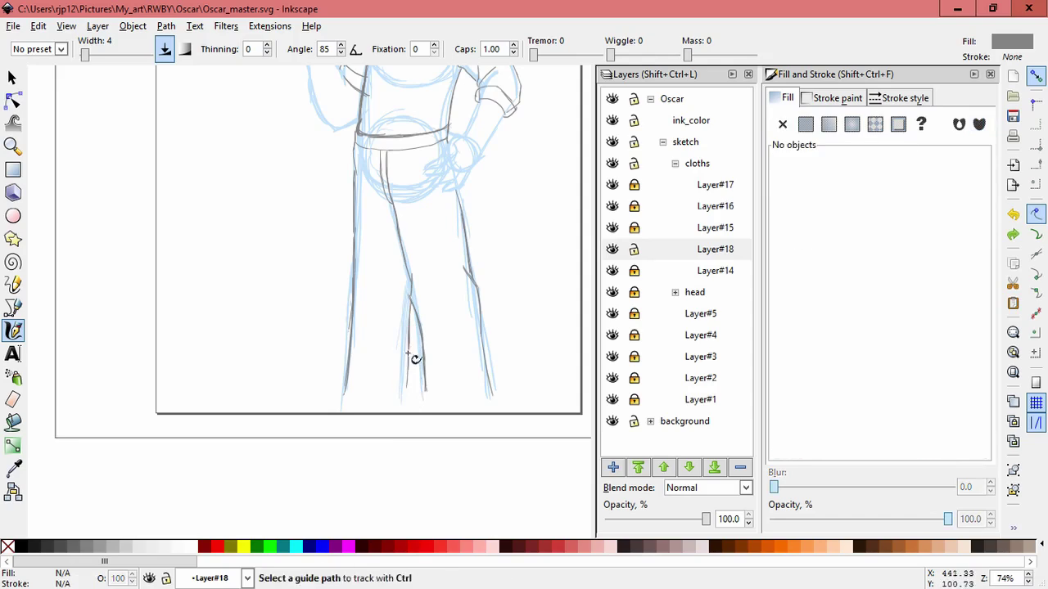
scroll(508, 277, "up", 2)
scroll(504, 253, "up", 1)
scroll(265, 291, "up", 3)
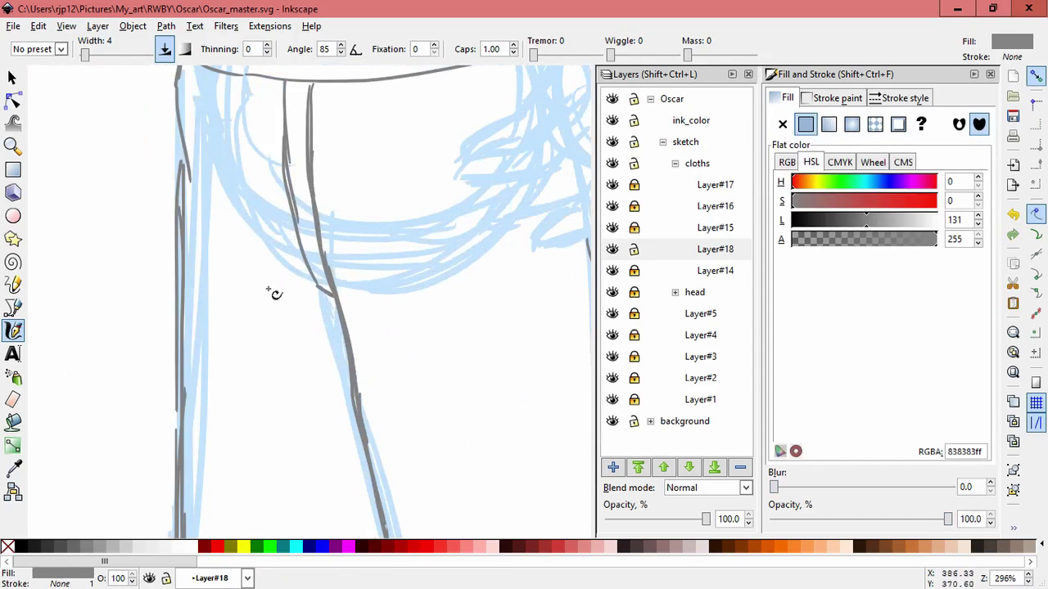
scroll(451, 271, "down", 3)
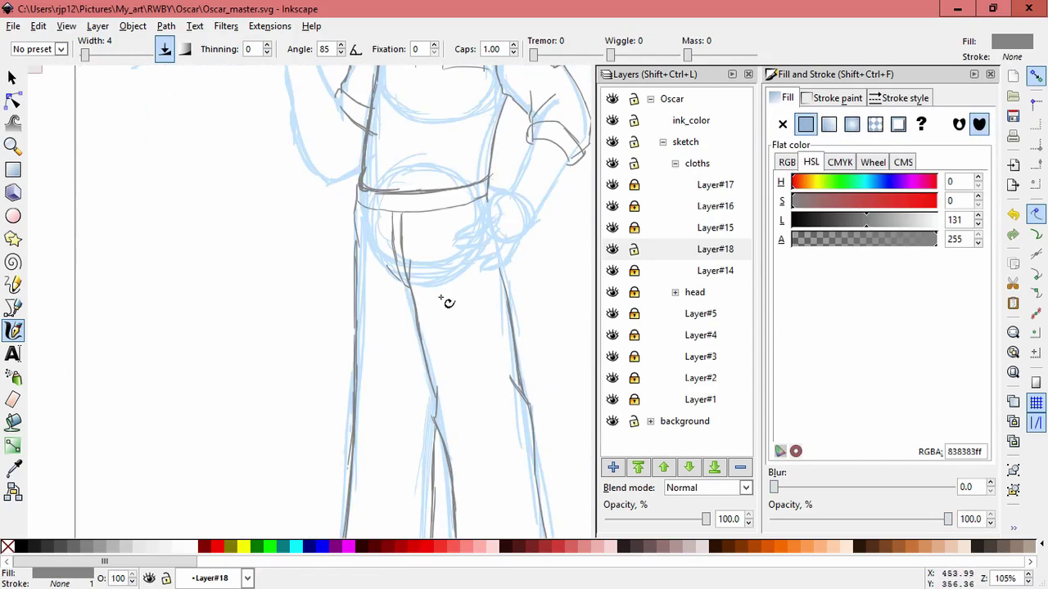
scroll(454, 289, "down", 2)
Lock Layer#18 and create a new Layer#19
left_click(633, 248)
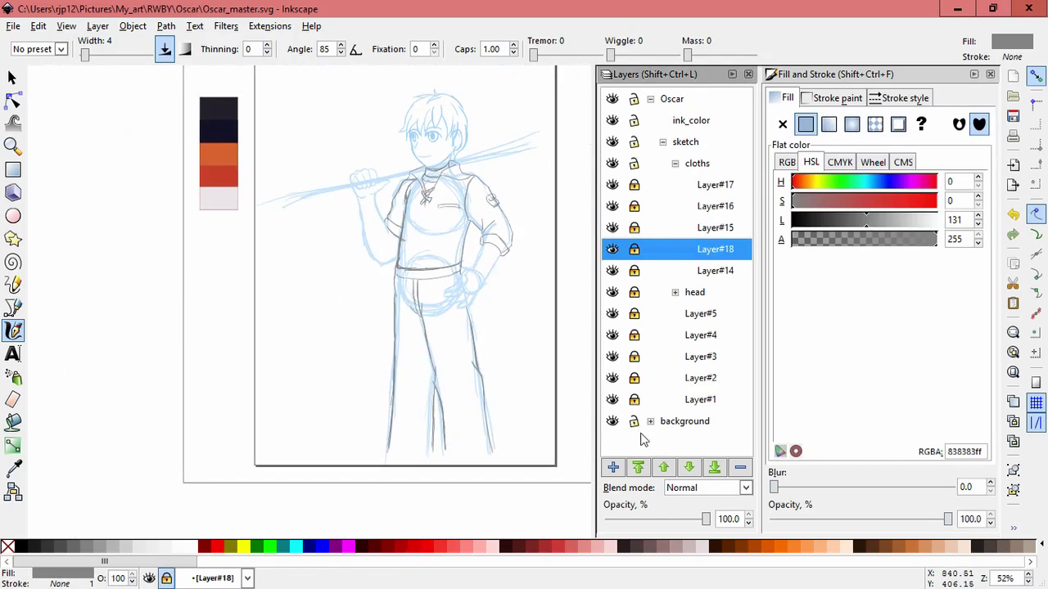
key("ctrl+shift+n")
key("Return")
Ink two grey suspender straps down the shirt front, undoing a stray stroke, then add Layer#20
scroll(467, 234, "up", 4)
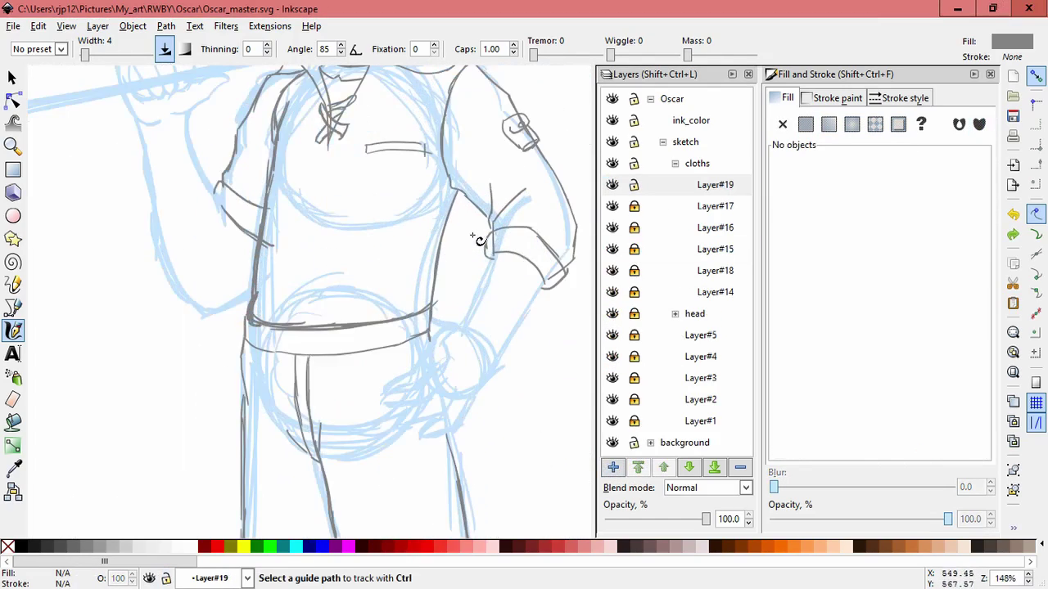
left_click_drag(418, 97, 399, 156)
key("ctrl+z")
left_click_drag(371, 259, 363, 424)
left_click_drag(354, 196, 335, 455)
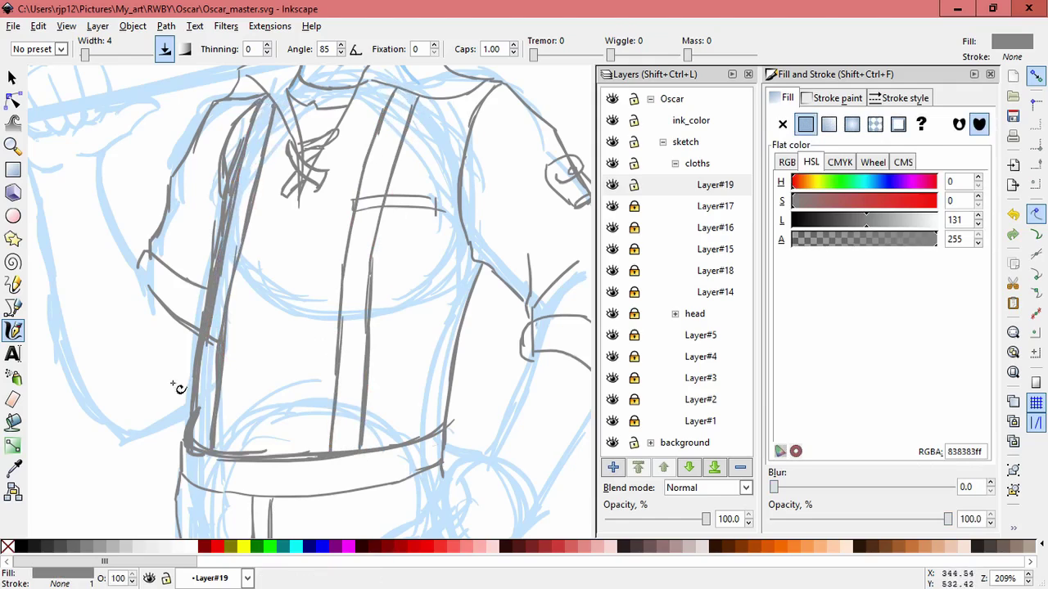
left_click(613, 467)
key("Return")
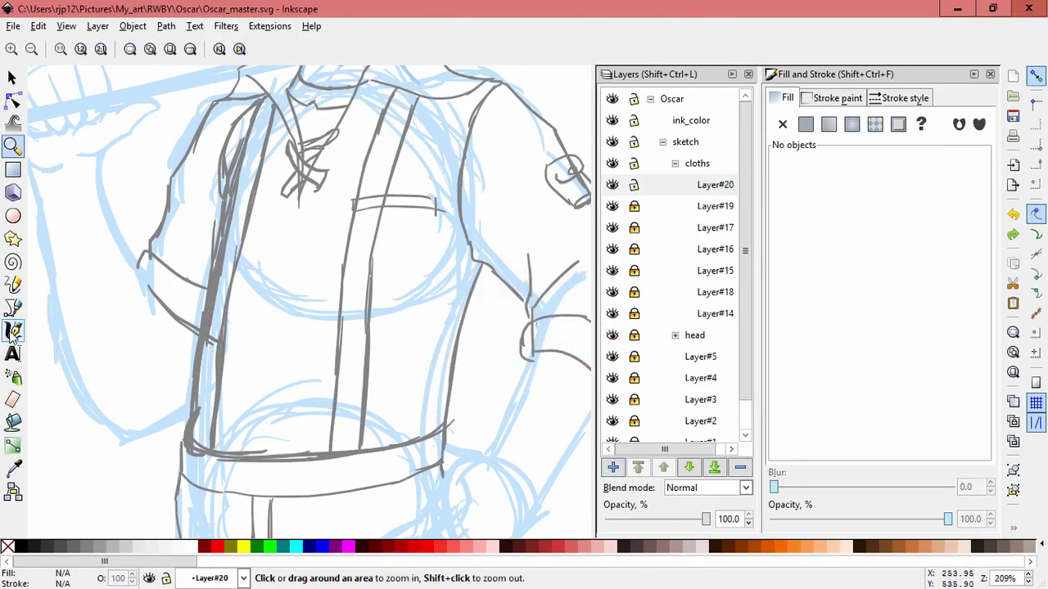
Ink the belt loop's box, top band and side strokes over the waistband
scroll(409, 305, "down", 5)
scroll(407, 304, "up", 2)
mouse_move(264, 239)
left_mouse_down()
mouse_move(351, 222)
mouse_move(299, 299)
left_mouse_up()
scroll(193, 267, "left", 5)
mouse_move(229, 217)
left_mouse_down()
mouse_move(196, 250)
mouse_move(209, 311)
mouse_move(184, 253)
left_mouse_up()
scroll(442, 209, "up", 7)
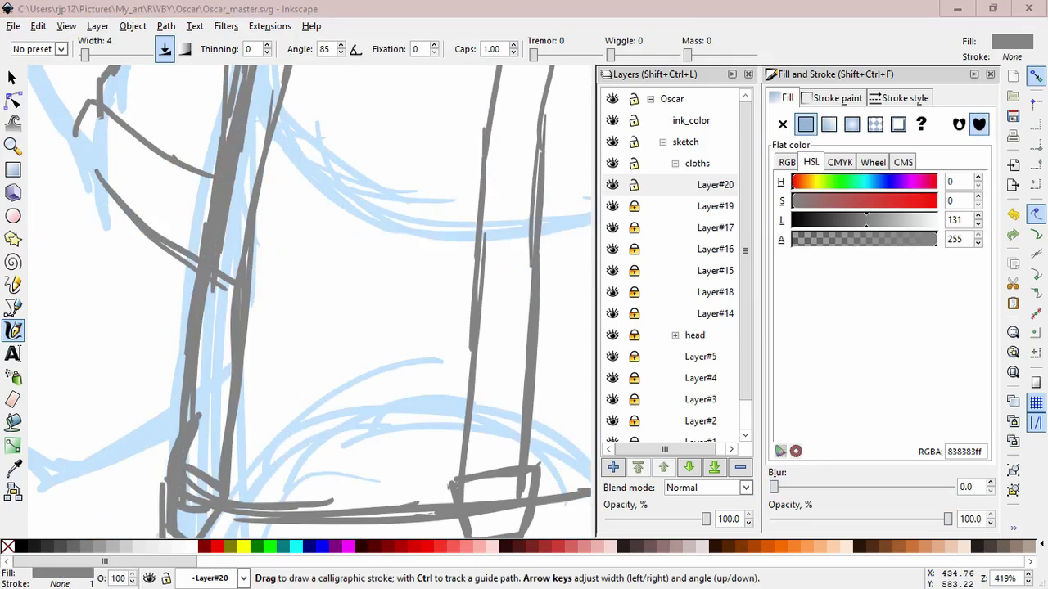
left_click_drag(424, 385, 389, 293)
mouse_move(398, 248)
left_mouse_down()
mouse_move(456, 248)
mouse_move(388, 308)
mouse_move(385, 261)
mouse_move(384, 284)
mouse_move(450, 260)
left_mouse_up()
left_click_drag(438, 291, 402, 296)
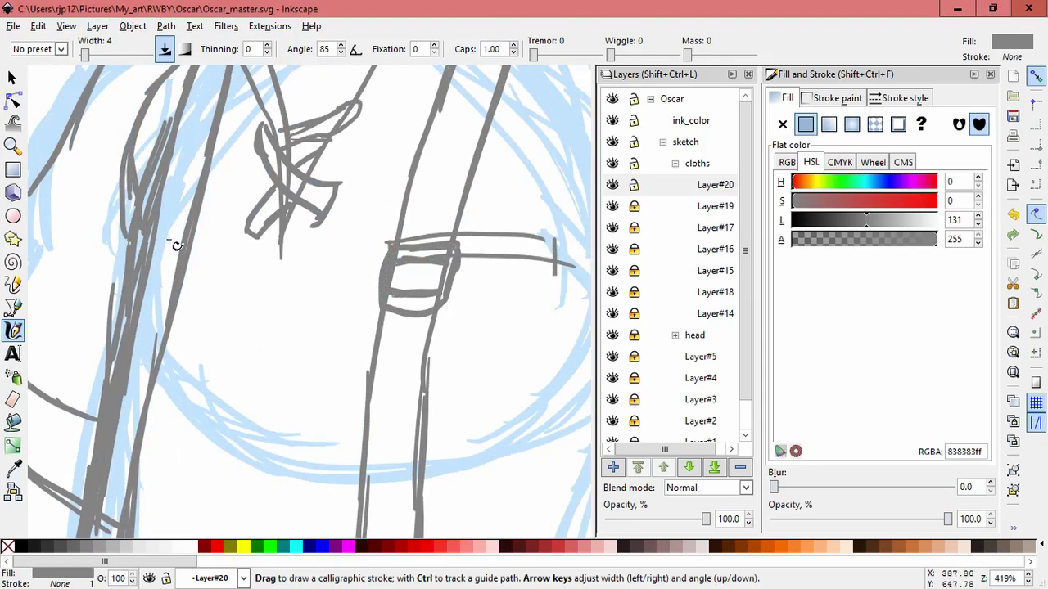
mouse_move(175, 240)
left_mouse_down()
mouse_move(141, 234)
mouse_move(151, 265)
left_mouse_up()
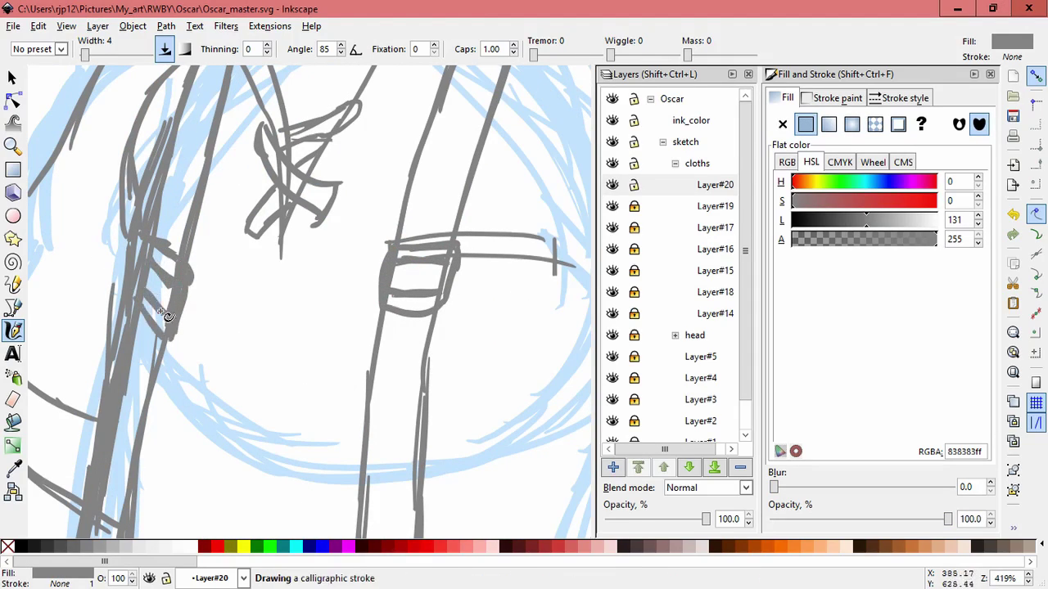
Skew, squash and widen the left loop strokes to fit, then zoom out to the whole figure
key("space")
left_click(201, 287)
mouse_move(203, 285)
left_mouse_down()
mouse_move(212, 261)
mouse_move(205, 277)
left_mouse_up()
left_click(183, 257)
mouse_move(176, 319)
left_mouse_down()
mouse_move(182, 298)
mouse_move(199, 306)
left_mouse_up()
left_click_drag(210, 259, 219, 260)
key("Escape")
scroll(306, 320, "down", 5)
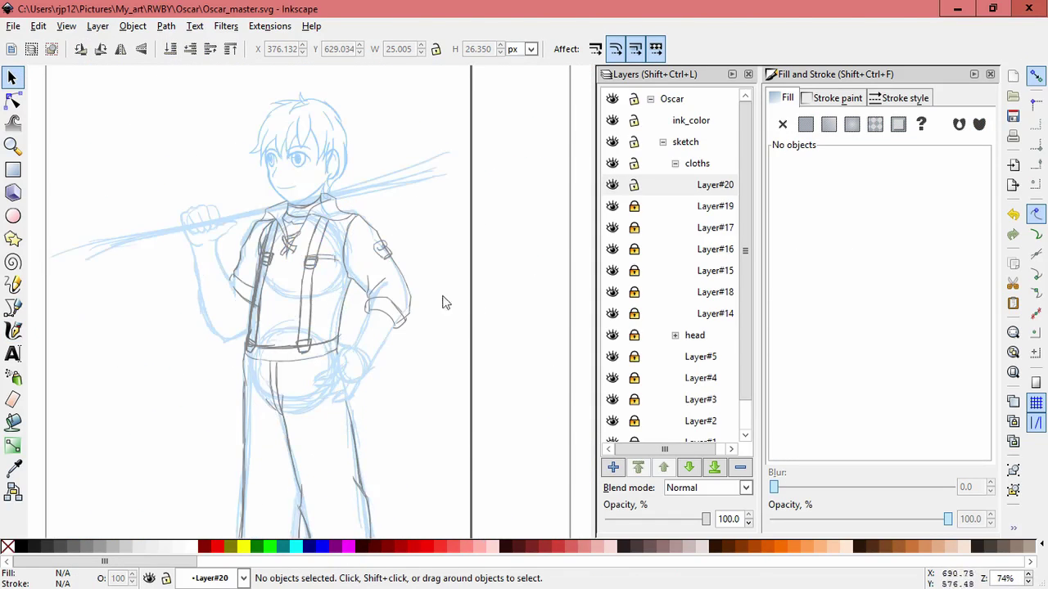
scroll(472, 328, "left", 2)
scroll(451, 303, "down", 1)
scroll(445, 306, "up", 3)
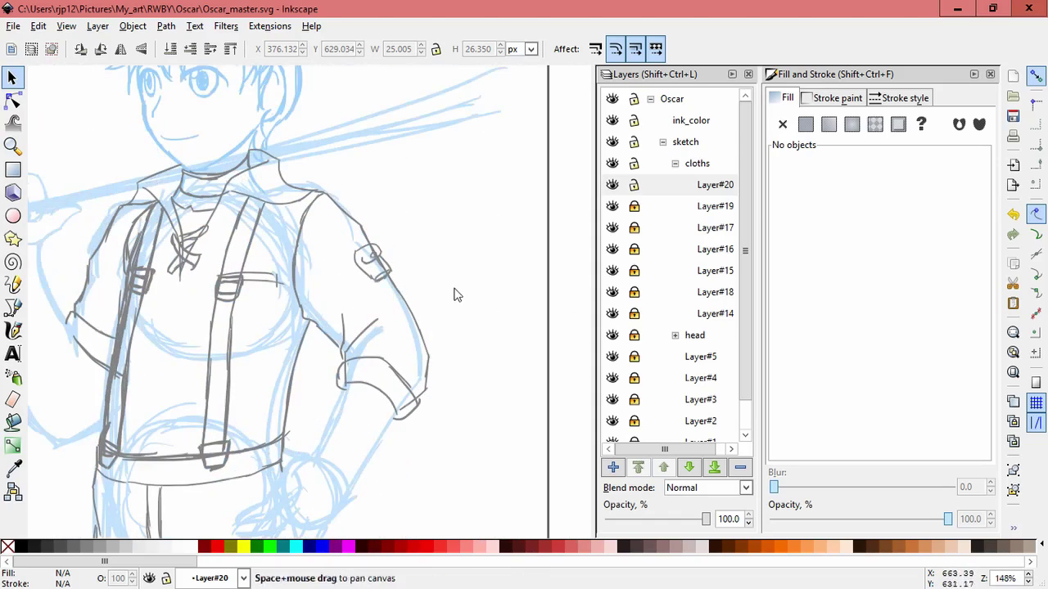
Add Layer#21 and draw the staff as a closed straight-line outline over the shoulder
left_click(641, 190)
left_click(613, 467)
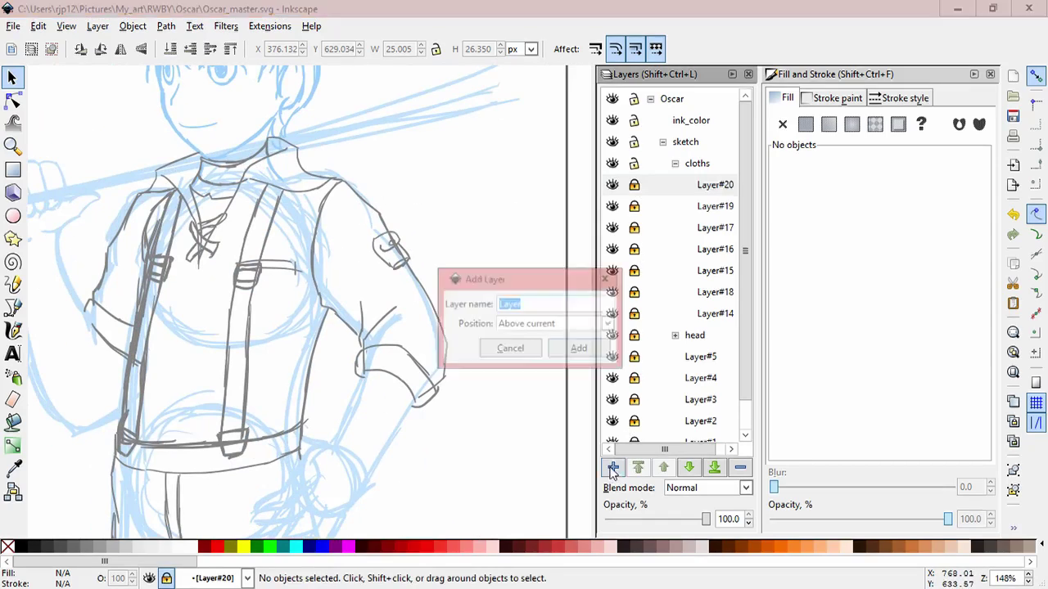
key("Return")
key("c")
scroll(328, 288, "down", 2)
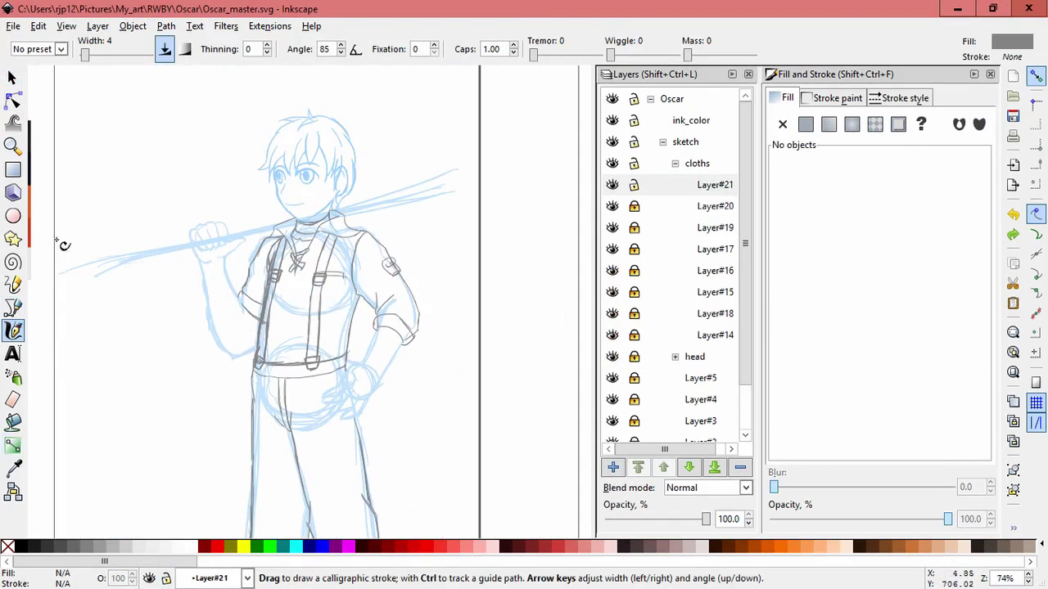
key("b")
left_click(97, 269)
left_click(457, 178)
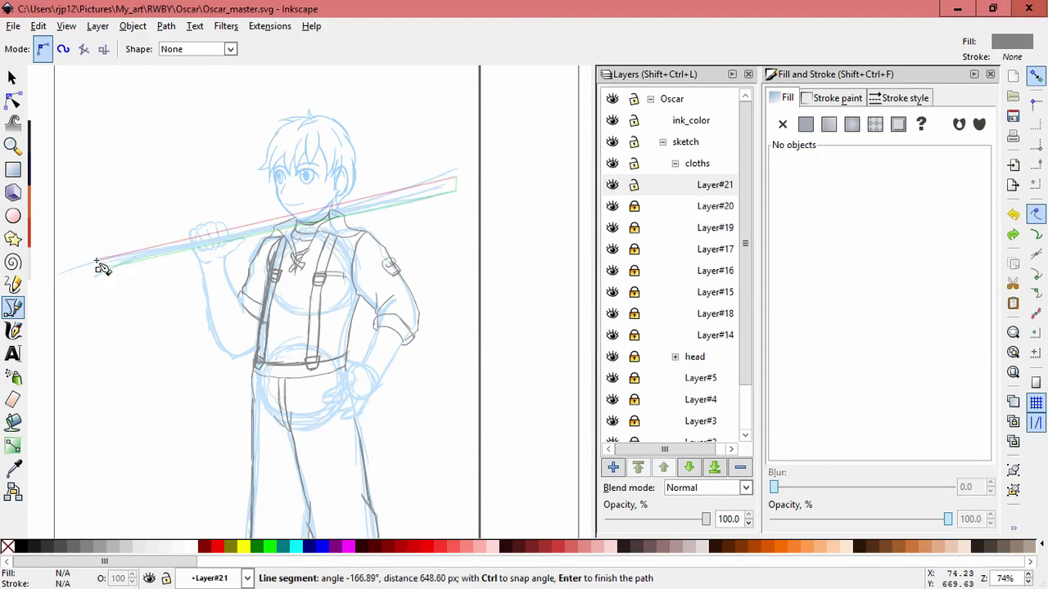
left_click(98, 269)
Give the staff shape no fill and a black stroke
left_click(807, 99)
left_click(805, 124)
left_click(781, 97)
left_click(782, 124)
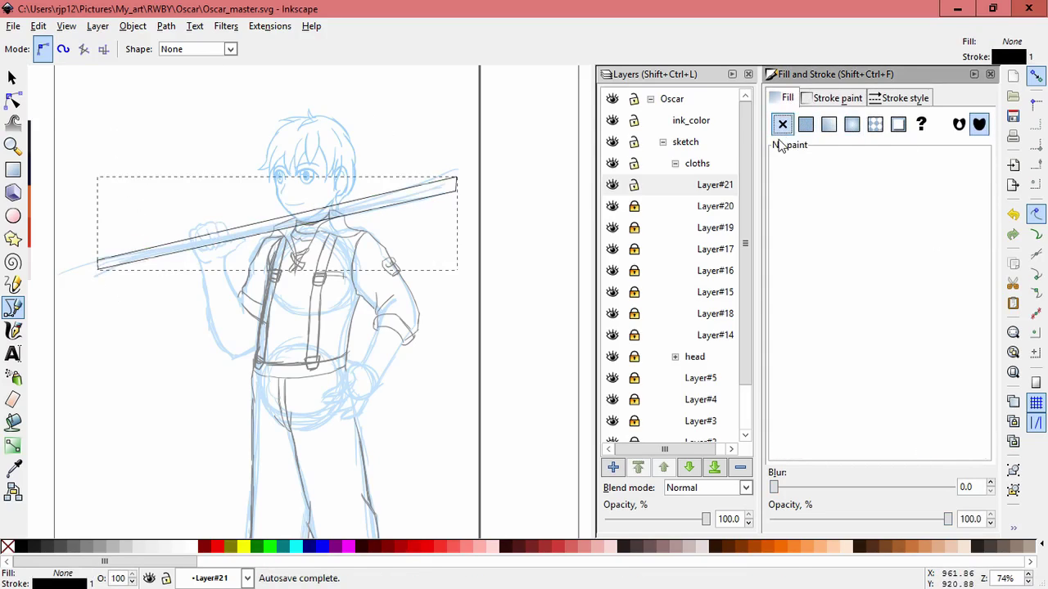
Round off the staff's left end by dragging its path with the Node tool
left_click(12, 99)
left_click(446, 187)
scroll(106, 282, "up", 4)
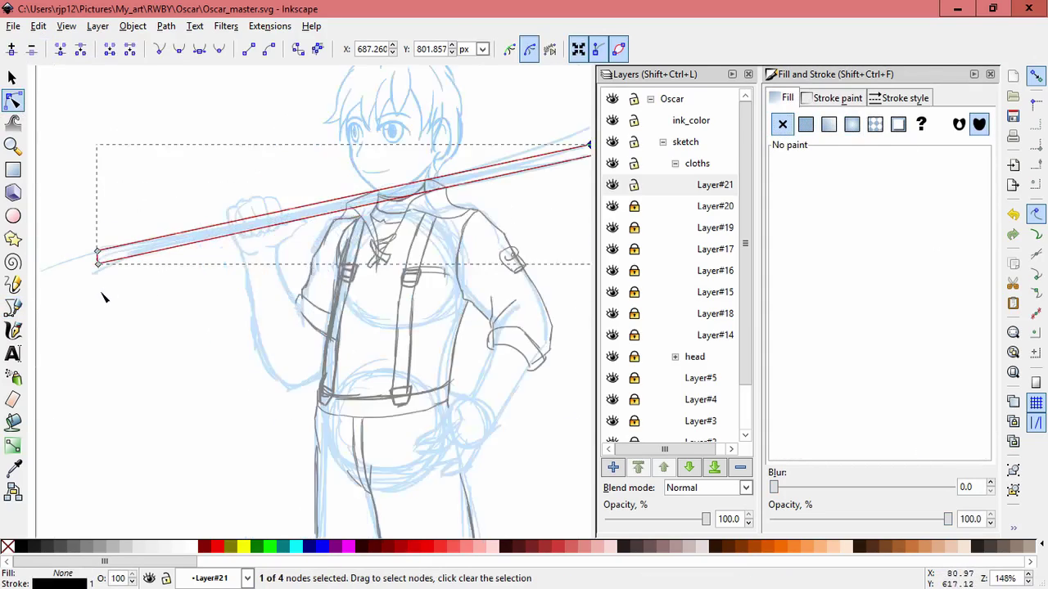
mouse_move(166, 292)
left_mouse_down()
mouse_move(152, 303)
mouse_move(194, 320)
mouse_move(378, 300)
mouse_move(199, 194)
left_mouse_up()
Ink a curved calligraphic line along the arm and a long stroke along the staff
key("c")
key("s")
scroll(200, 194, "down", 3)
key("d")
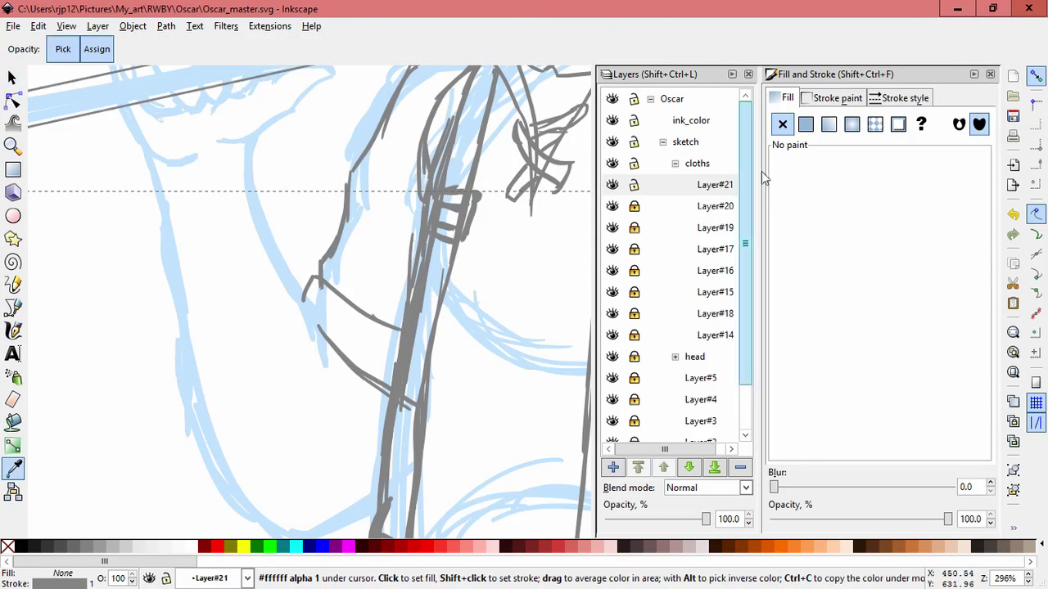
key("b")
key("Escape")
key("c")
left_click_drag(244, 198, 121, 348)
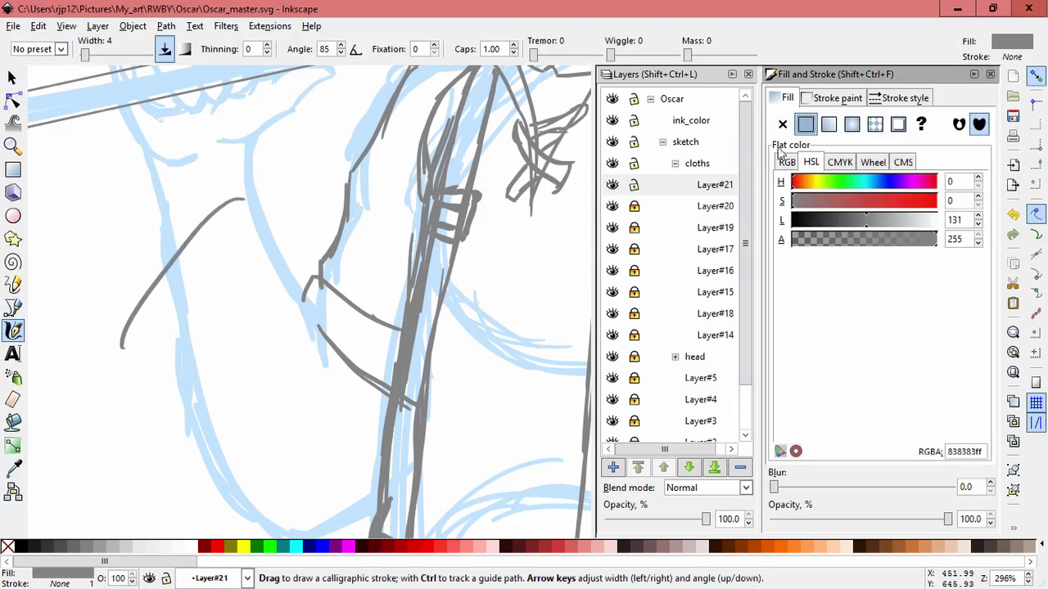
mouse_move(273, 273)
left_mouse_down()
mouse_move(148, 225)
mouse_move(150, 234)
left_mouse_up()
scroll(287, 303, "down", 4)
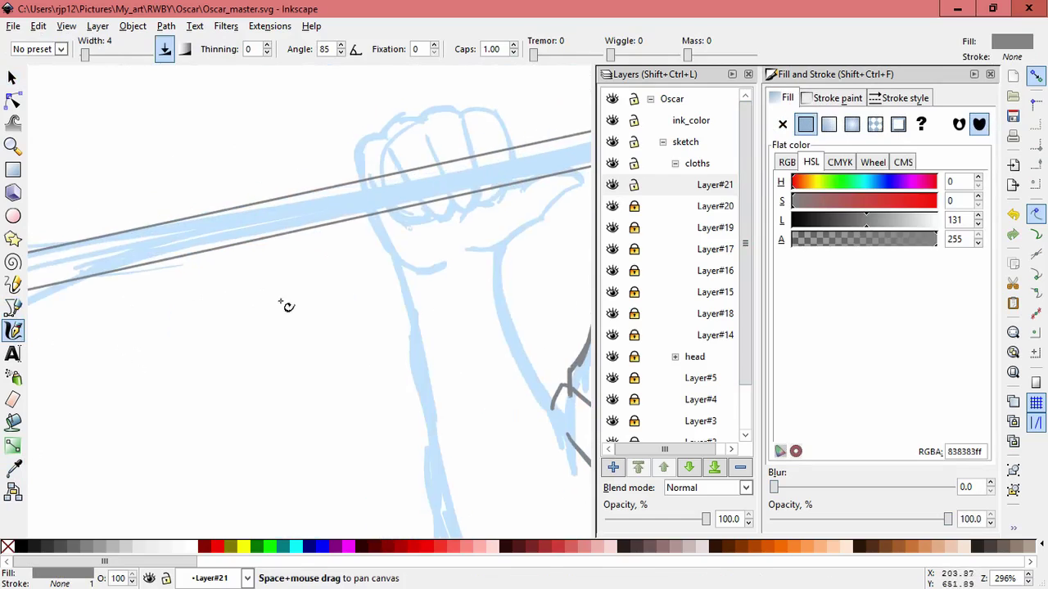
scroll(445, 222, "up", 5)
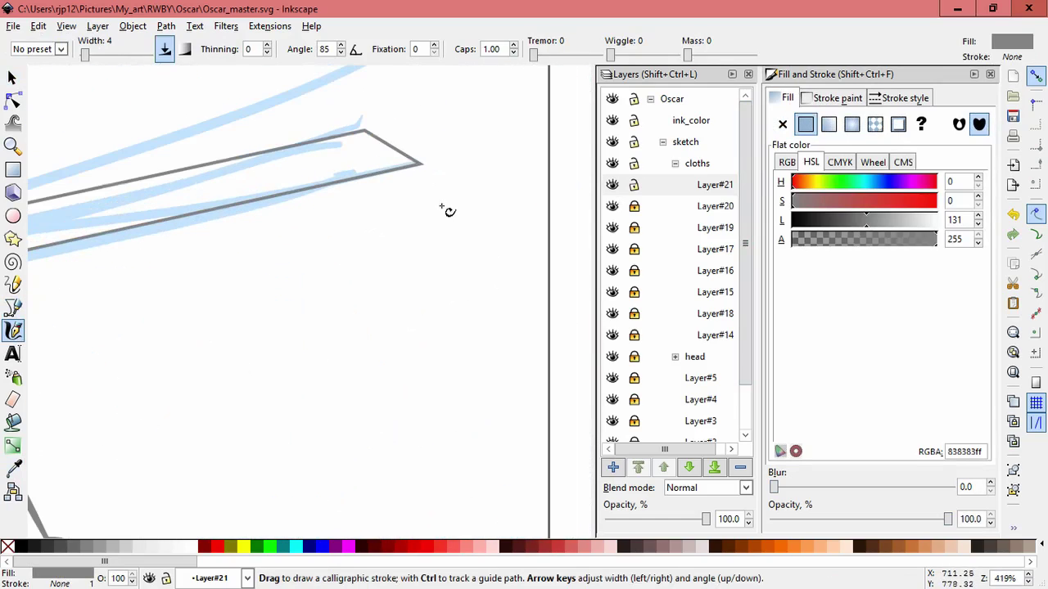
scroll(434, 229, "up", 1)
scroll(433, 230, "right", 1)
Round the staff's tip into a curve and add Layer#22 for the staff head
key("n")
left_click(393, 174)
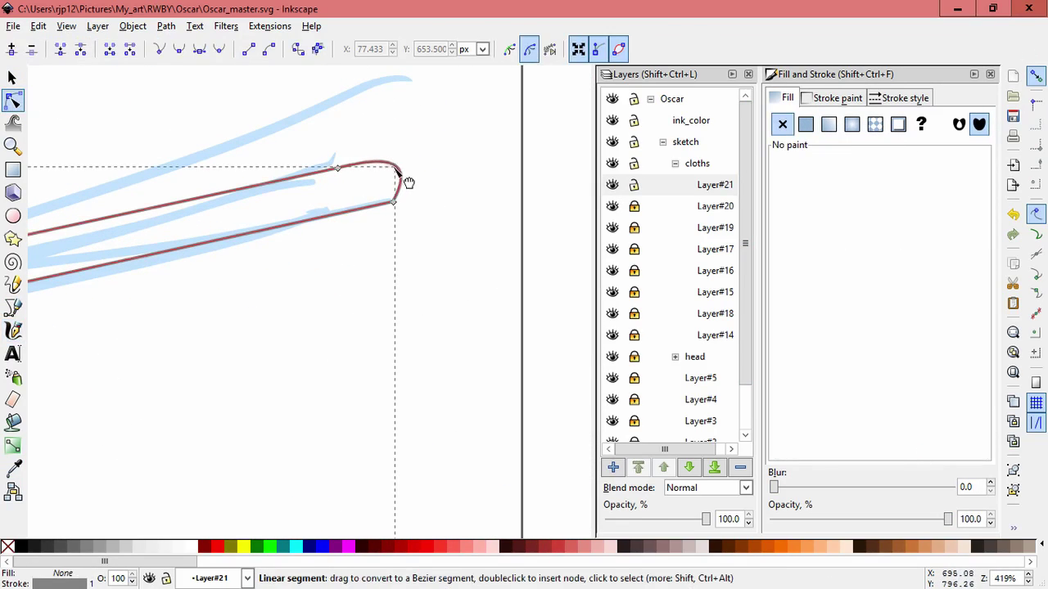
left_click_drag(424, 184, 428, 166)
key("c")
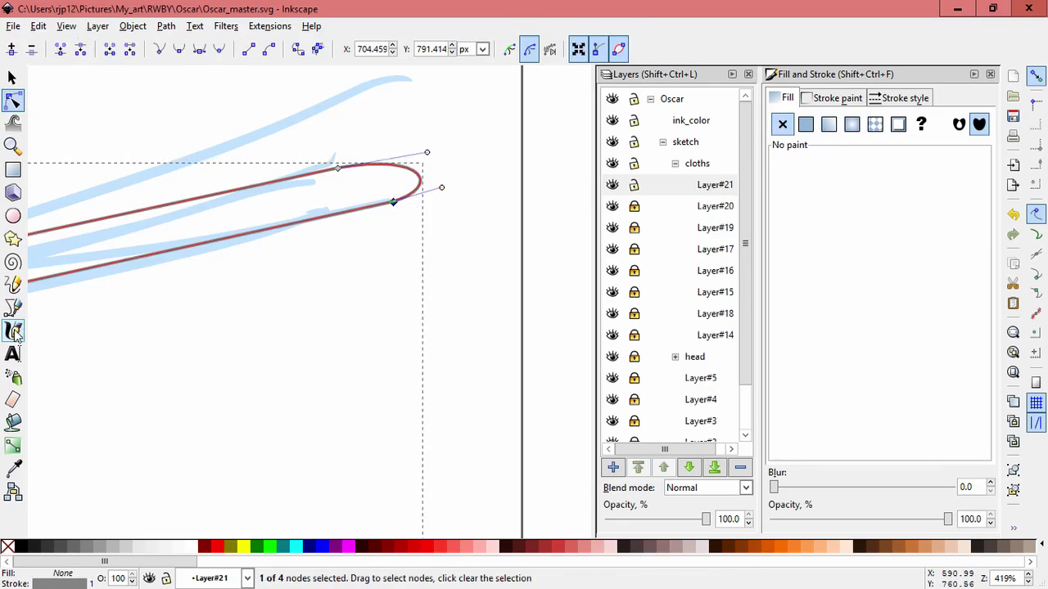
key("ctrl+shift+n")
left_click(585, 352)
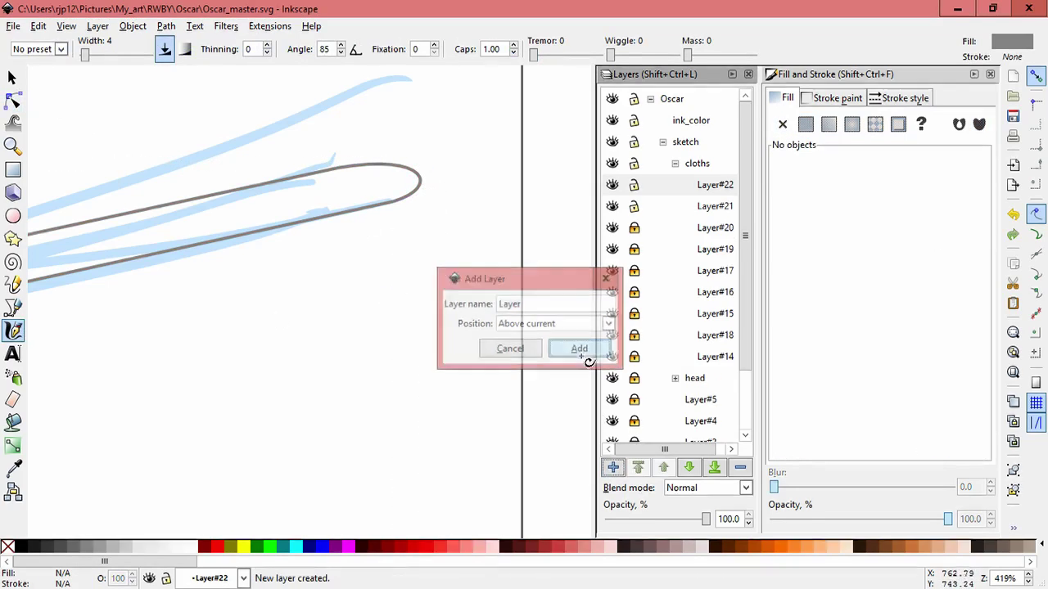
Ink the staff's hooked head in grey calligraphic strokes
mouse_move(358, 164)
left_mouse_down()
mouse_move(457, 150)
mouse_move(480, 162)
mouse_move(457, 142)
mouse_move(446, 150)
mouse_move(542, 192)
mouse_move(546, 326)
left_mouse_up()
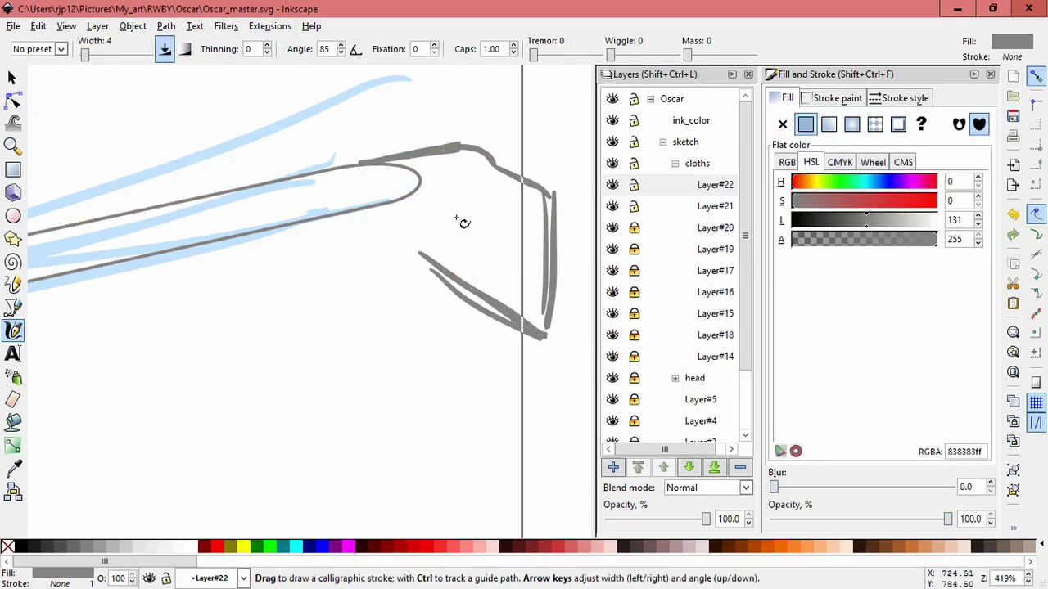
mouse_move(415, 181)
left_mouse_down()
mouse_move(467, 191)
mouse_move(409, 254)
left_mouse_up()
scroll(399, 311, "down", 5, "ctrl")
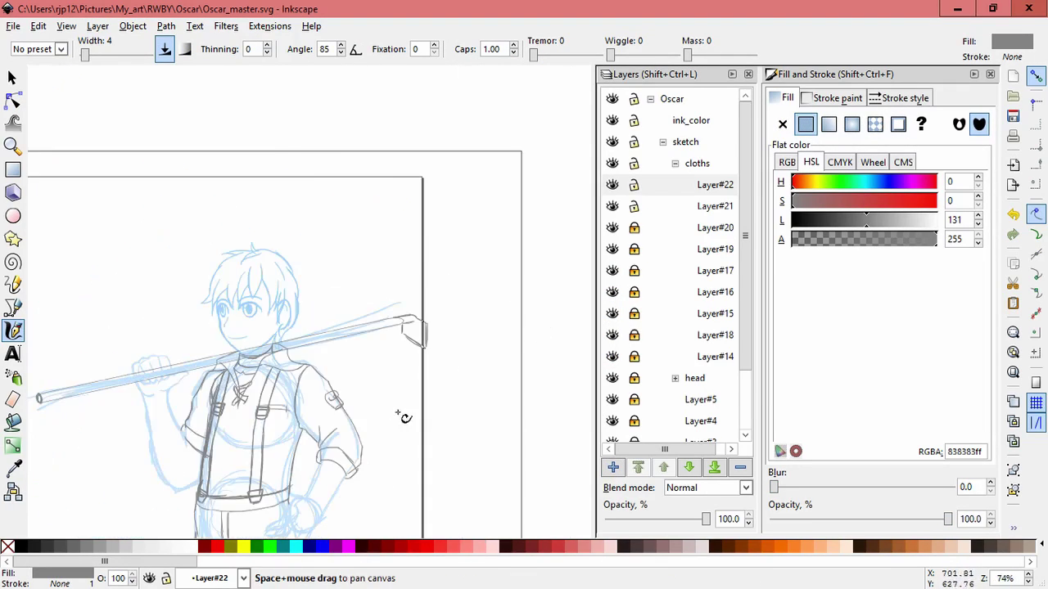
left_click_drag(399, 421, 445, 248)
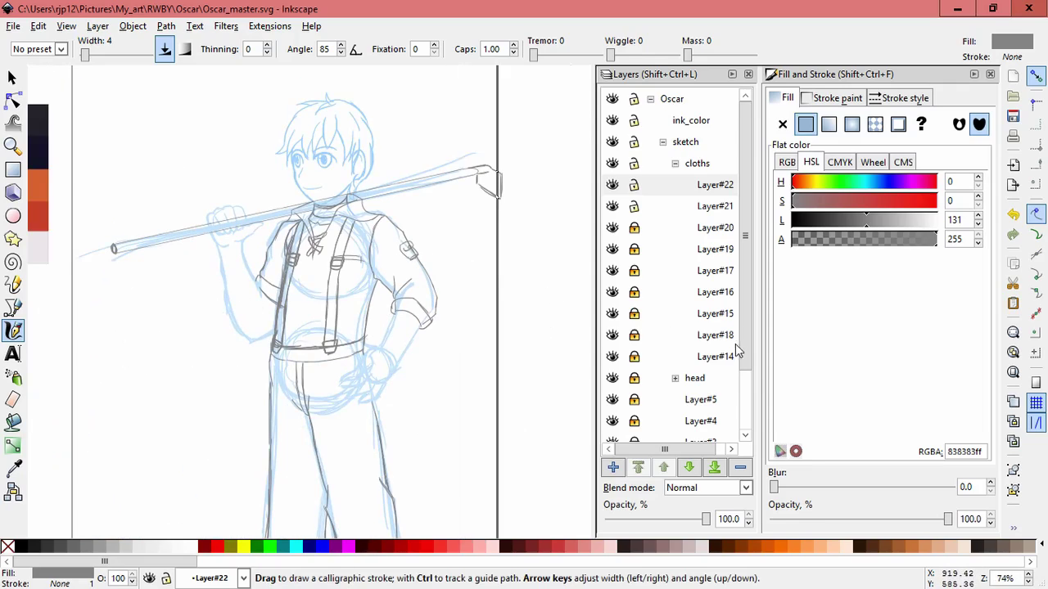
scroll(614, 381, "down", 3)
Hide the three blue sketch layers
left_click(612, 387)
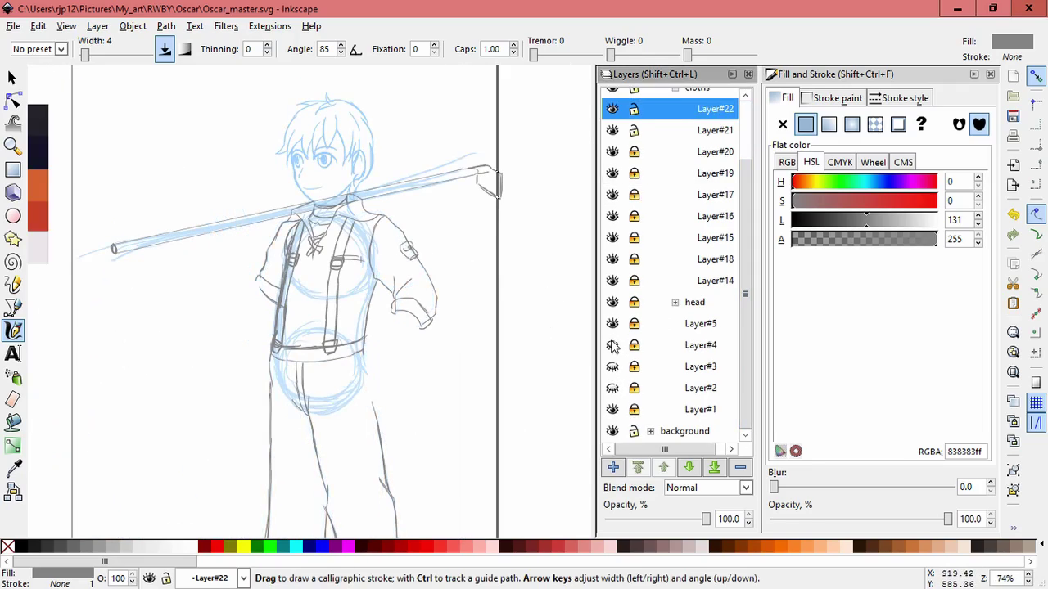
left_click(613, 366)
left_click(612, 409)
Select all staff paths, group them with Ctrl+G, and shift the group slightly left
key("s")
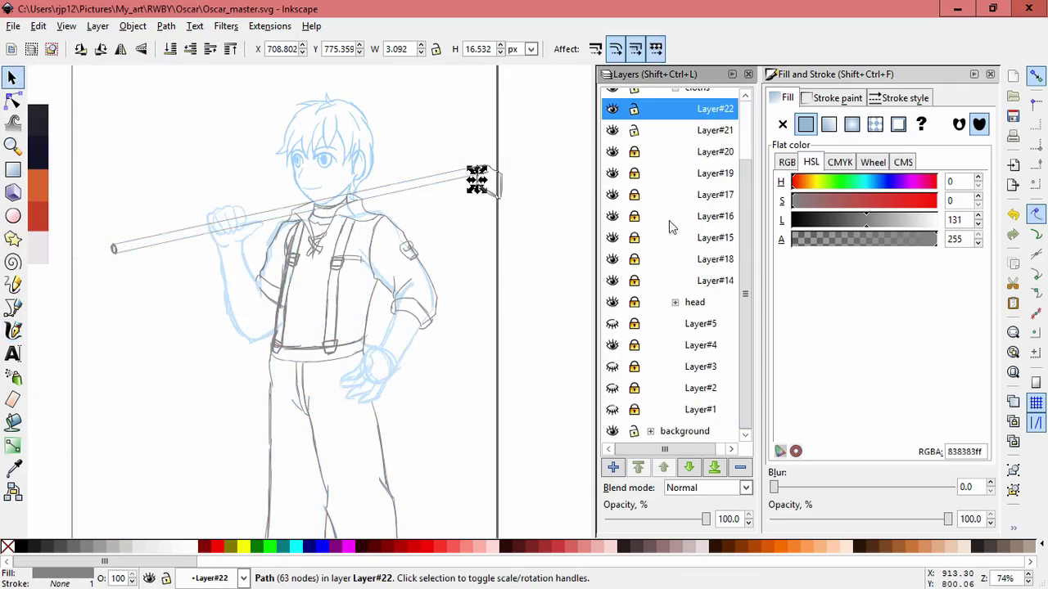
key("ctrl+alt+a")
key("ctrl+g")
left_click_drag(420, 174, 387, 183)
Draw a closed straight-line outline around the staff near the fist and fill it white
left_click(13, 309)
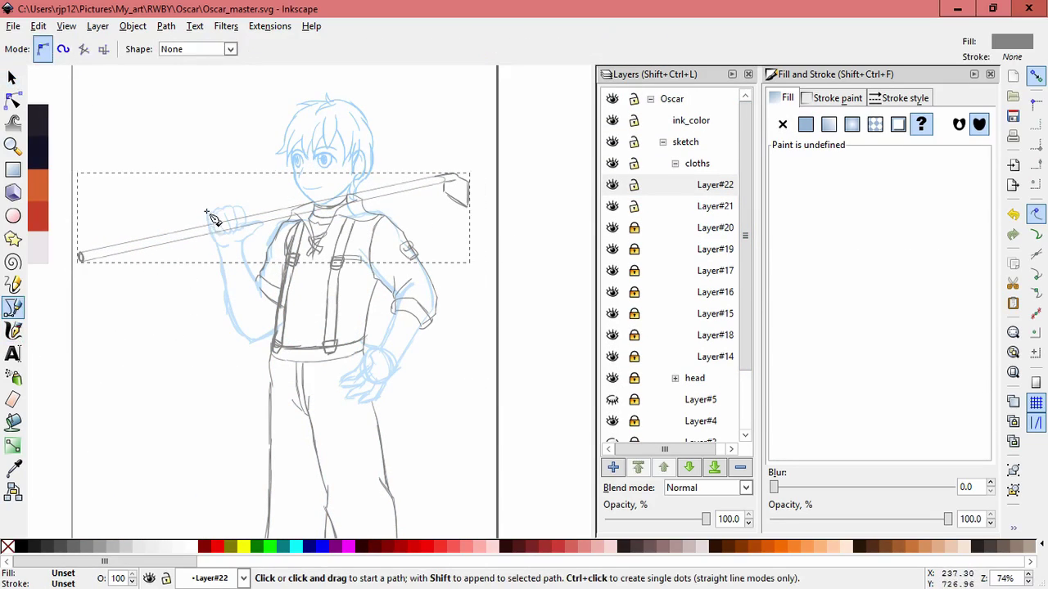
left_click(205, 215)
left_click(483, 142)
left_click(486, 231)
left_click(434, 220)
left_click(434, 193)
left_click(369, 186)
left_click(311, 197)
left_click(205, 215)
left_click(190, 546)
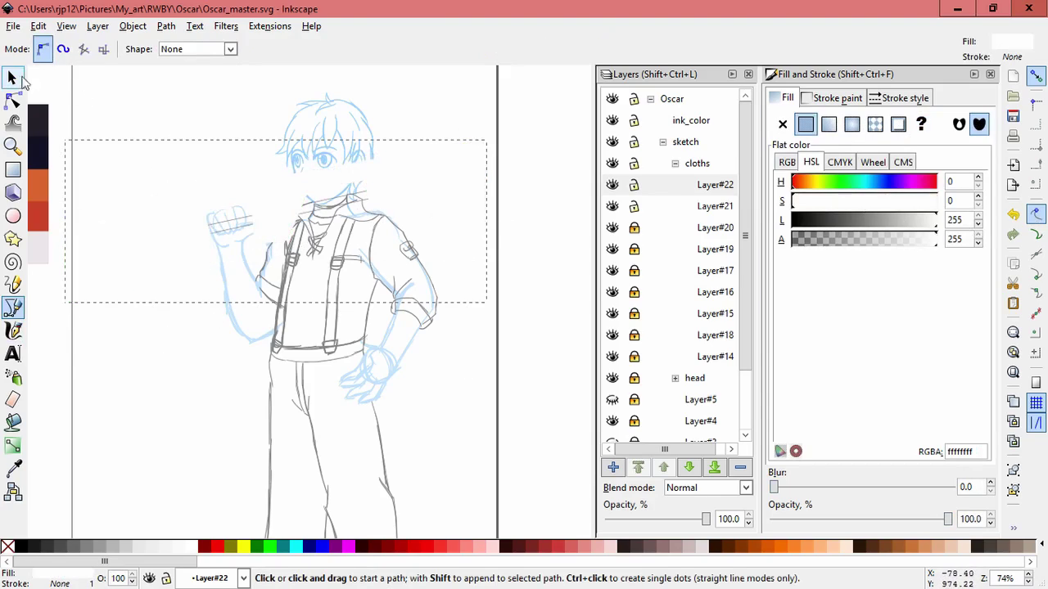
Select the white shape together with the staff and apply it as a mask
left_click(12, 77)
left_click(246, 245, "shift")
left_click(132, 26)
left_click(344, 144)
Reshape the mask's left edge and corners so it wraps around the fist and thumb
key("n")
scroll(136, 166, "up", 4)
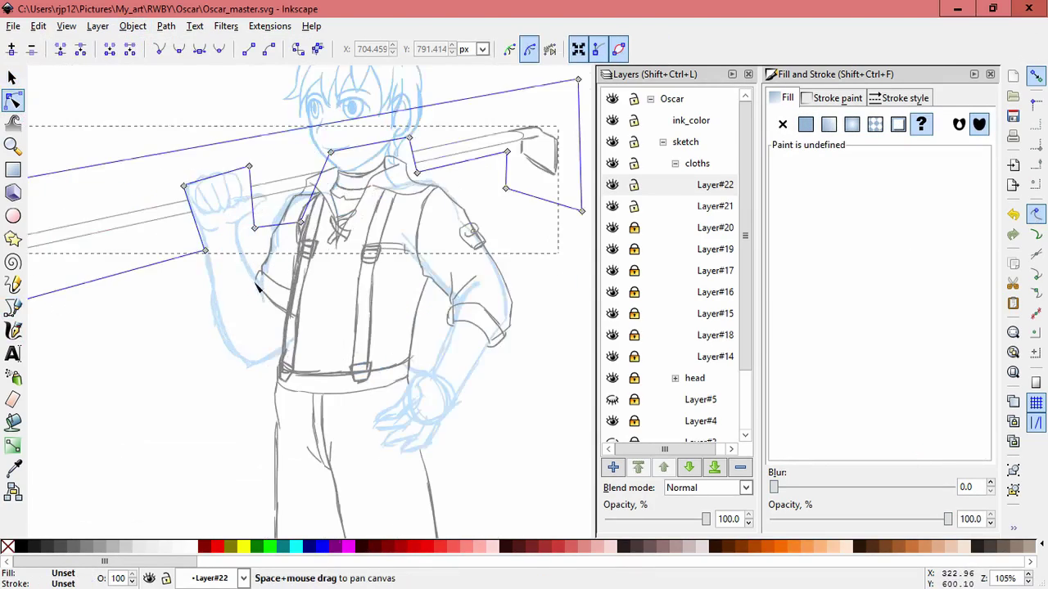
left_click_drag(135, 166, 132, 155)
double_click(168, 246)
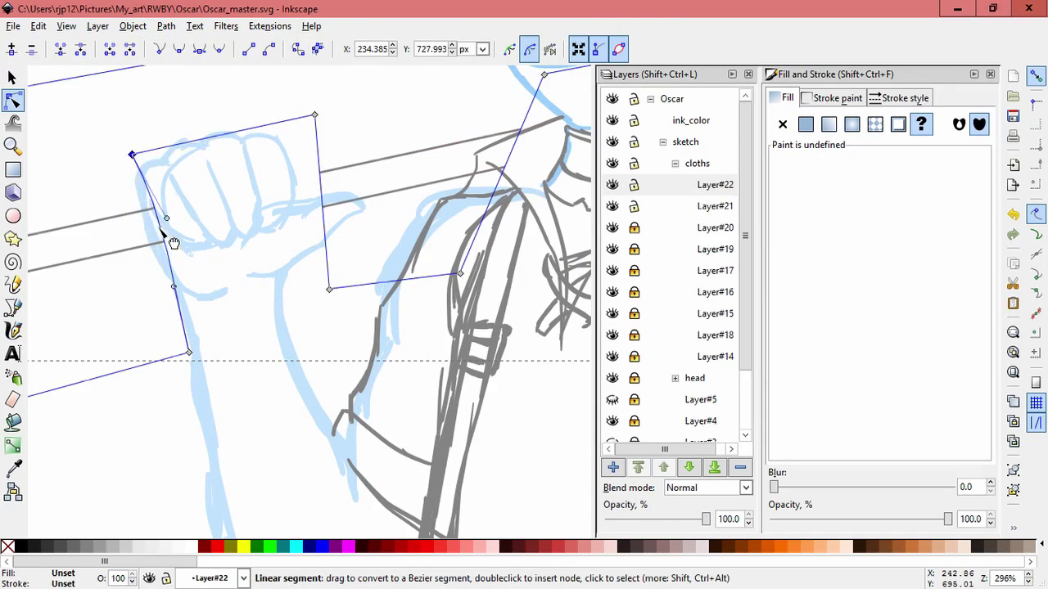
left_click(167, 253)
left_click_drag(167, 253, 179, 247)
left_click_drag(329, 289, 274, 270)
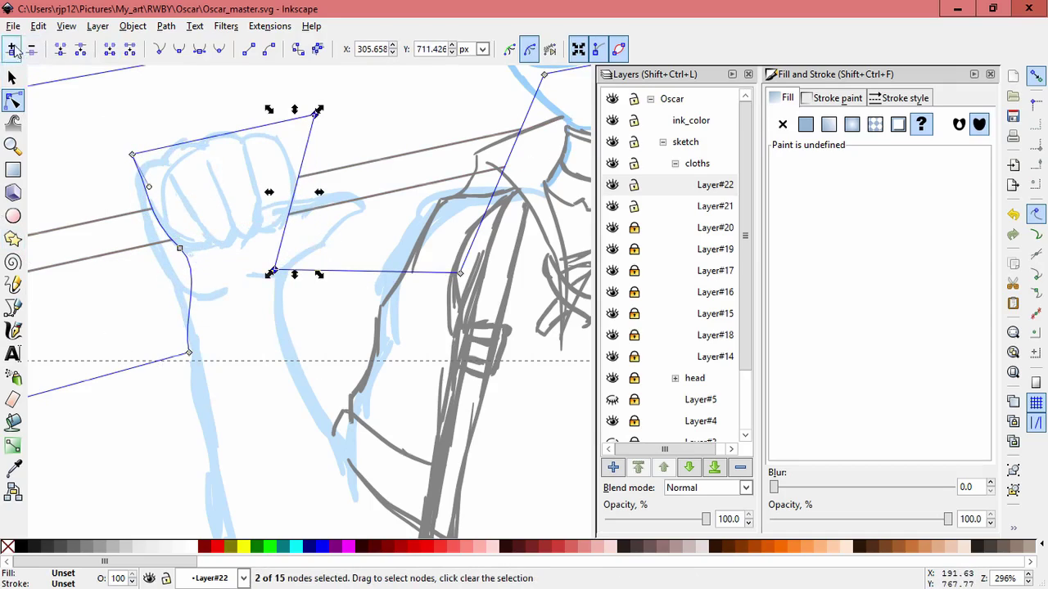
left_click(12, 49)
left_click_drag(318, 114, 290, 115)
left_click_drag(284, 204, 297, 195)
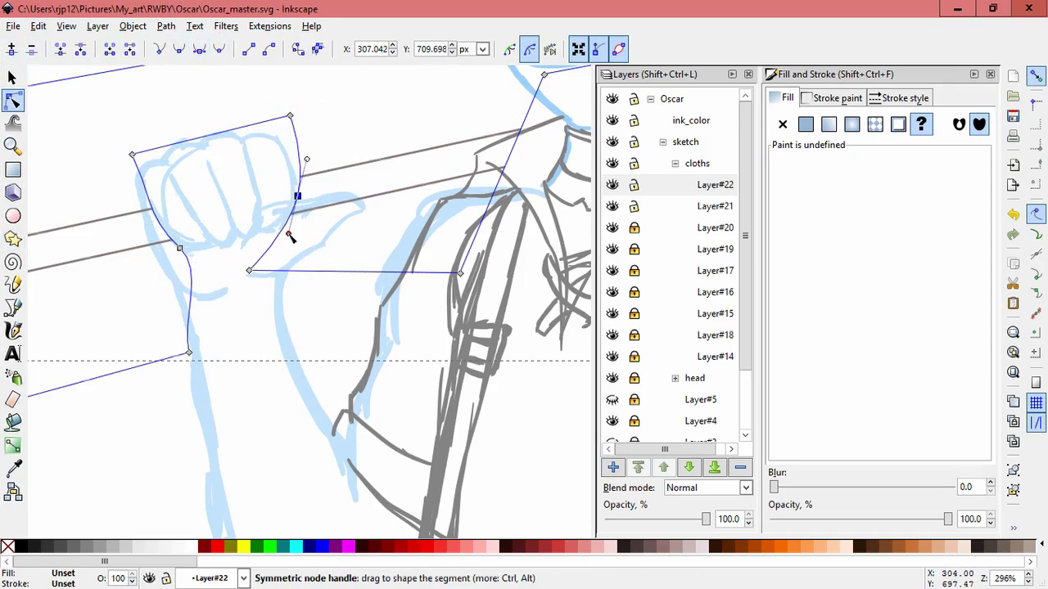
Add a node and adjust the mask's upper nodes so the staff hides behind the collar and shoulder
scroll(358, 234, "right", 3)
scroll(357, 234, "up", 1)
left_click(444, 96)
left_click_drag(508, 360, 335, 78)
left_click(12, 49)
left_click_drag(393, 169, 226, 148)
left_click(363, 131)
left_click_drag(444, 173, 414, 180)
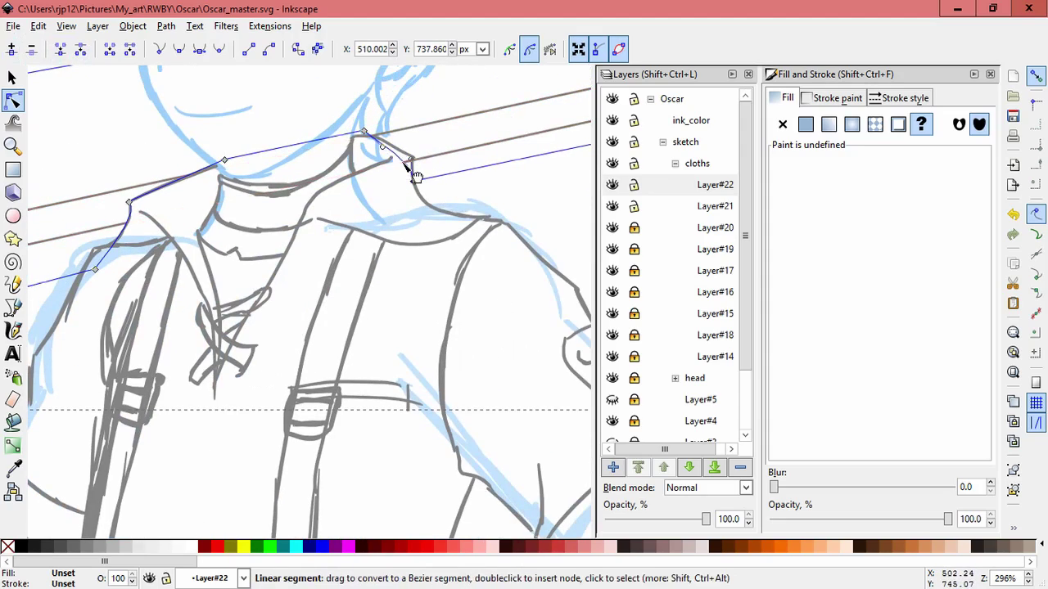
left_click(363, 130, "shift")
left_click(415, 161)
left_click_drag(364, 131, 376, 169)
scroll(381, 141, "up", 2)
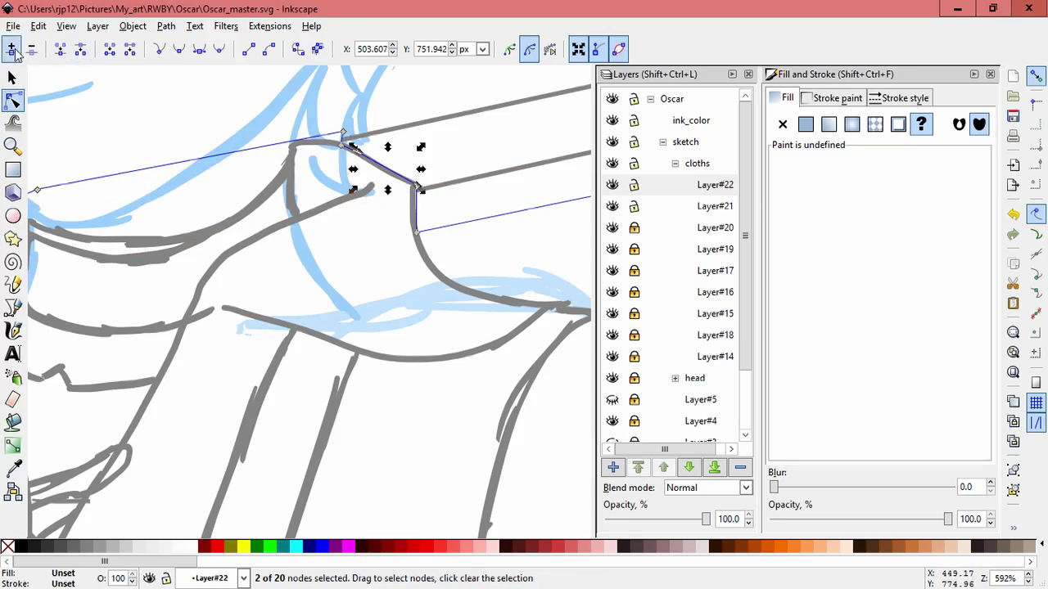
Check the collar path's nodes, deselect everything, and zoom back out
key("Escape")
key("Escape")
key("s")
left_click(352, 155)
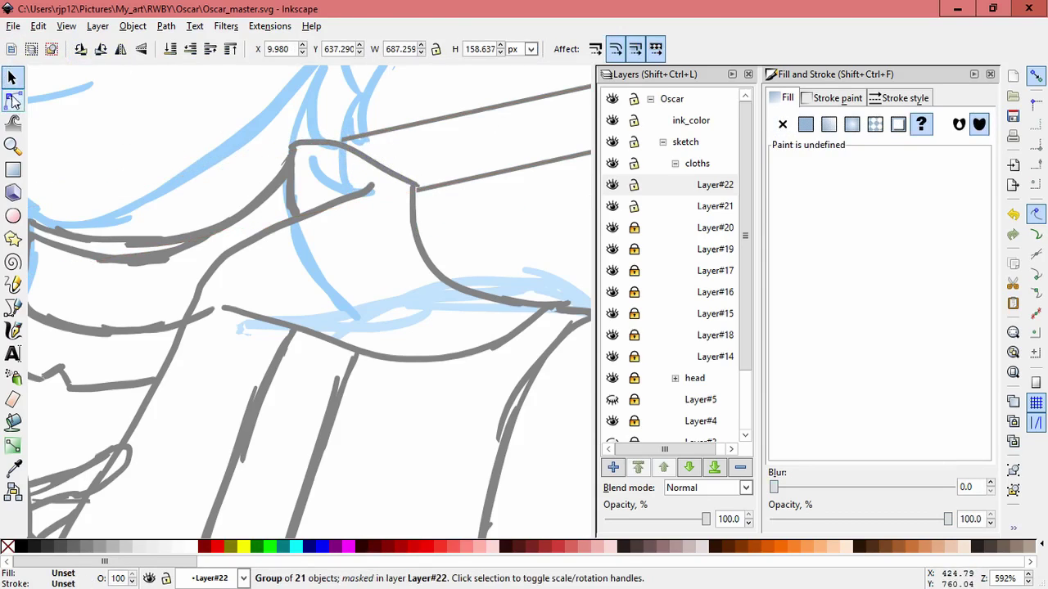
key("n")
key("Escape")
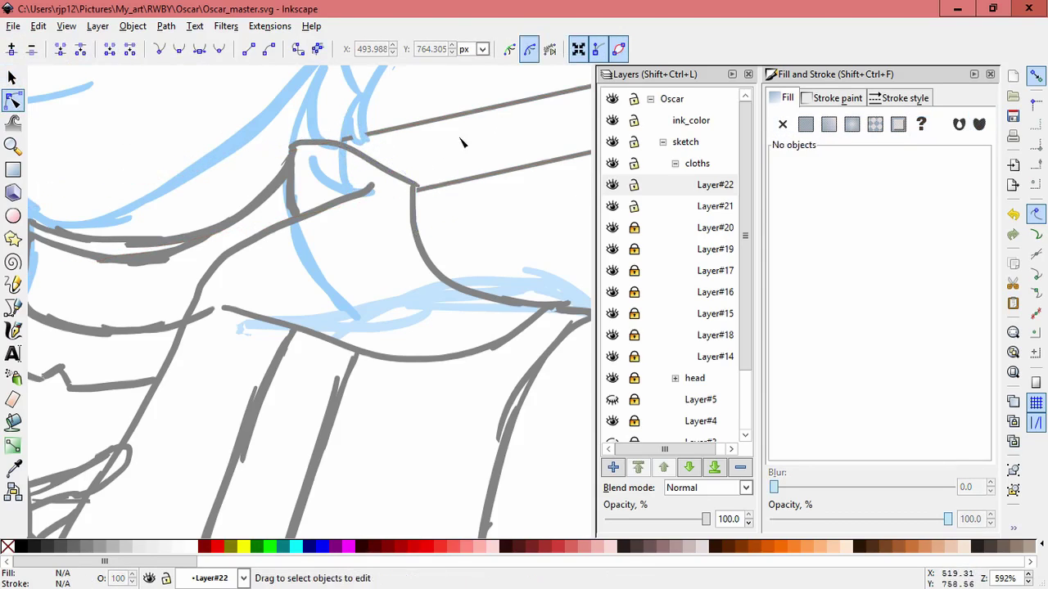
scroll(461, 151, "down", 6)
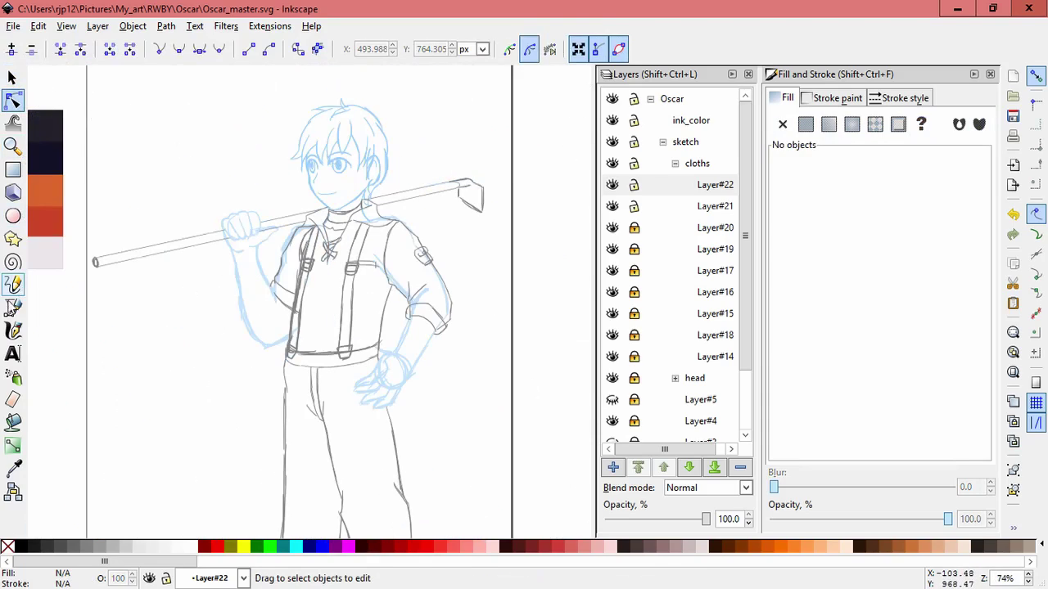
With the Calligraphy tool active, add Layer#23 and undo a test stroke
key("c")
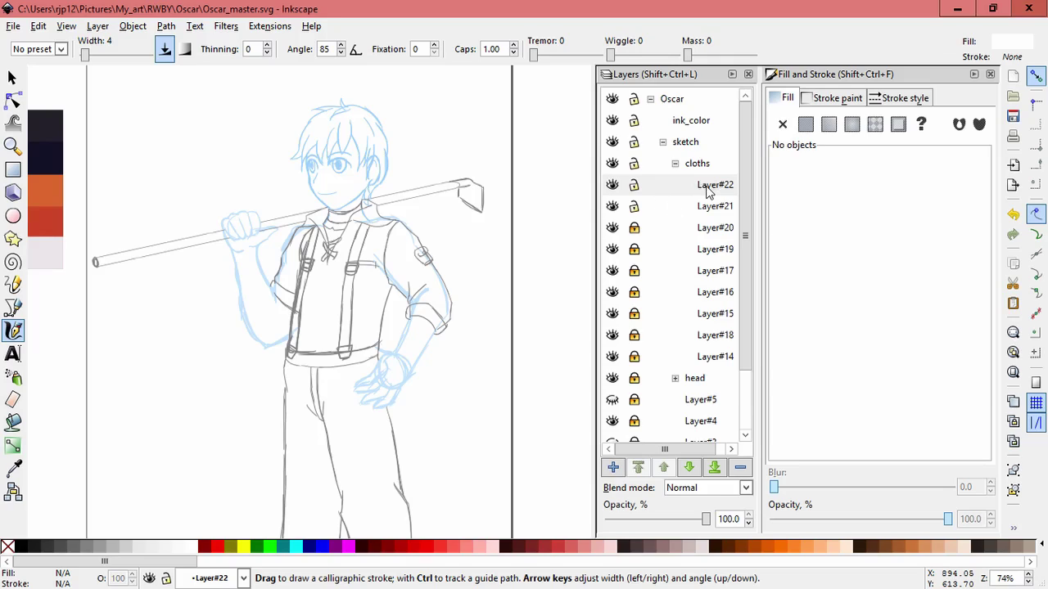
key("shift+ctrl+n")
key("Return")
left_click_drag(164, 168, 147, 309)
key("ctrl+z")
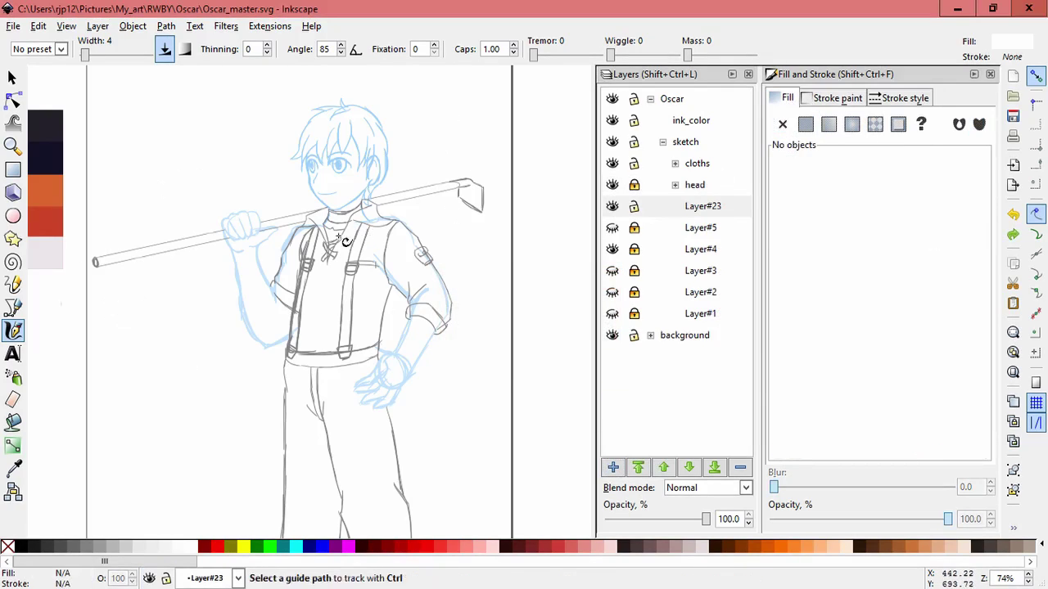
Add Layer#24 above Layer#14 inside the cloths layer group
left_click(675, 162)
left_click(704, 356)
key("shift+ctrl+n")
key("Return")
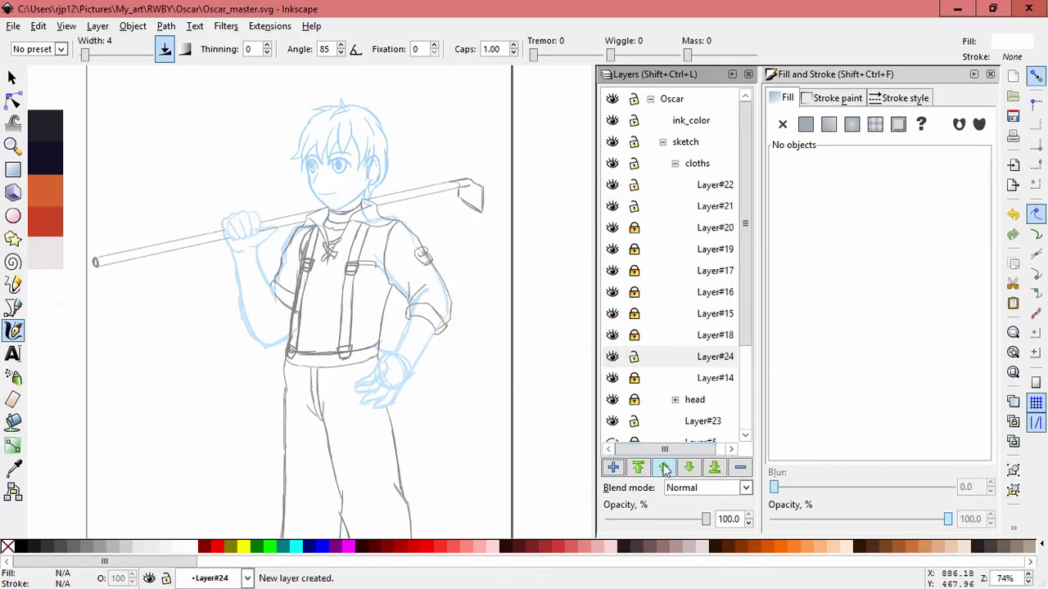
Draw a stroke near the fist, then make Layer#23 the current layer
scroll(253, 265, "up", 3)
scroll(278, 277, "up", 2)
left_click_drag(344, 244, 266, 256)
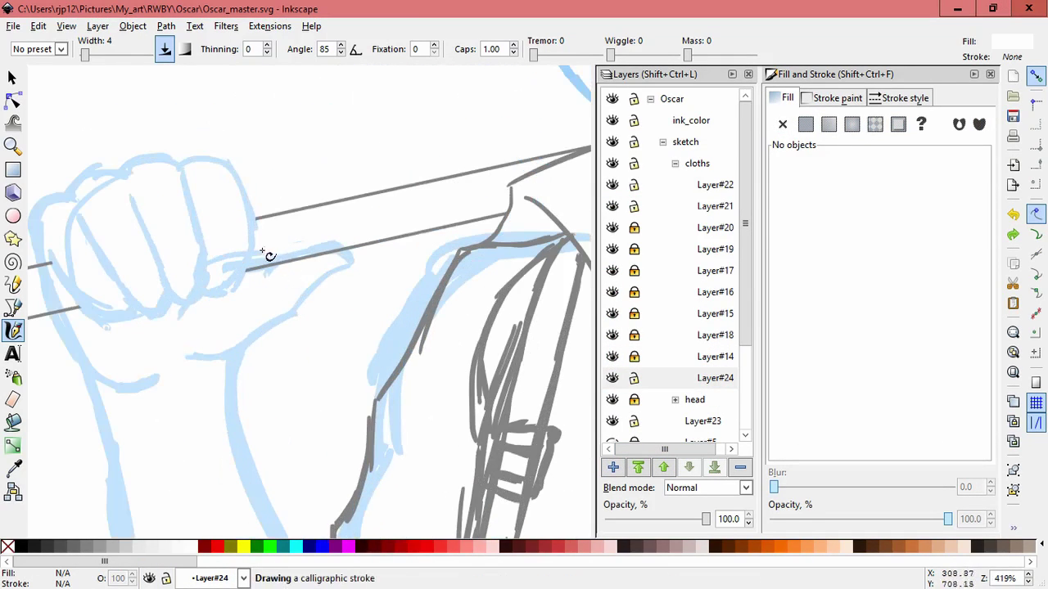
scroll(278, 262, "left", 6)
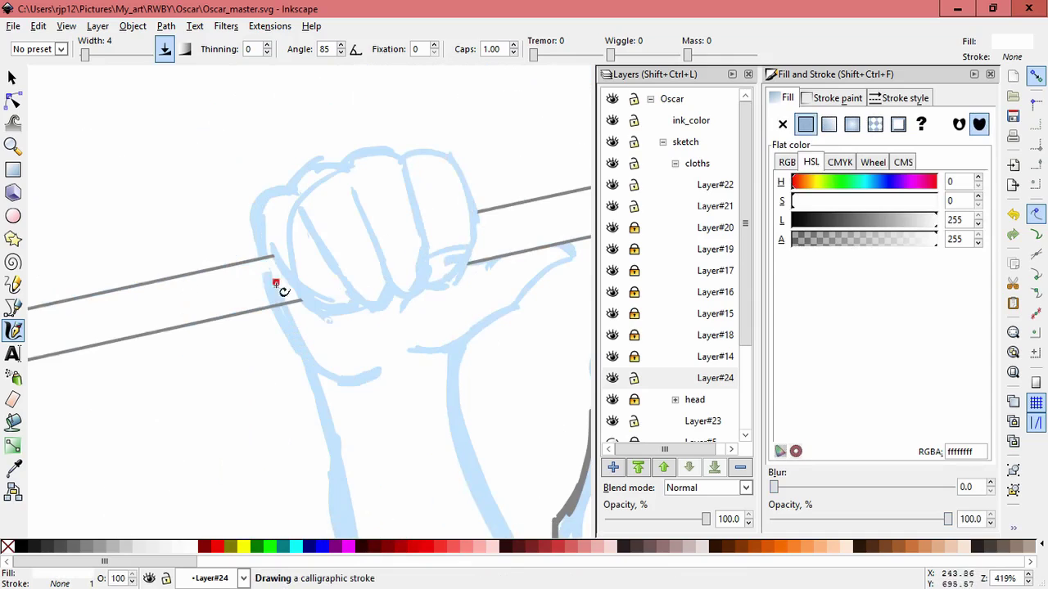
scroll(344, 336, "down", 2)
scroll(315, 346, "up", 5)
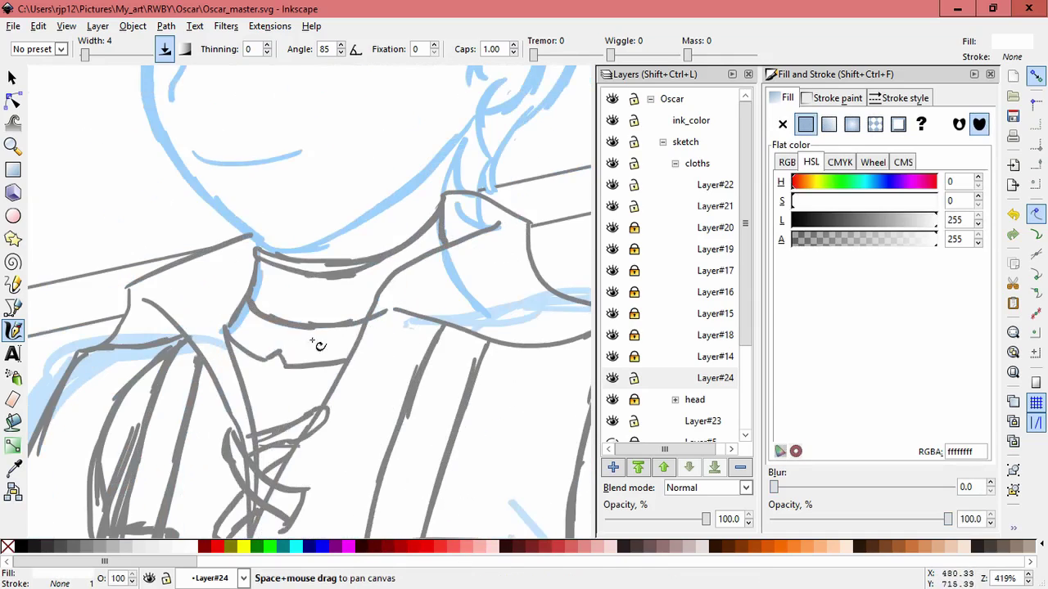
scroll(390, 386, "down", 4)
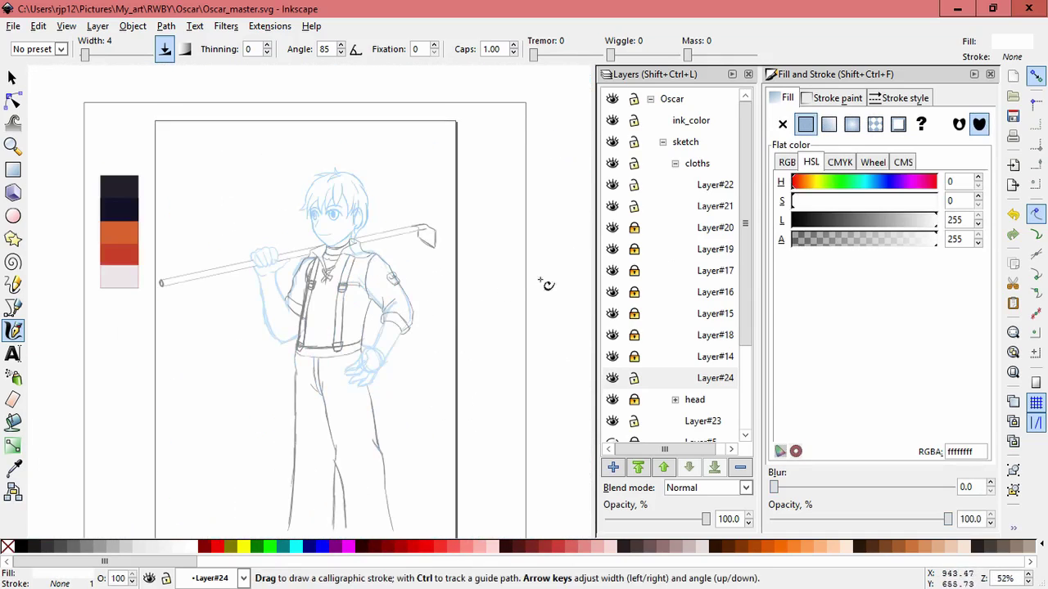
scroll(627, 409, "down", 1)
left_click(695, 359)
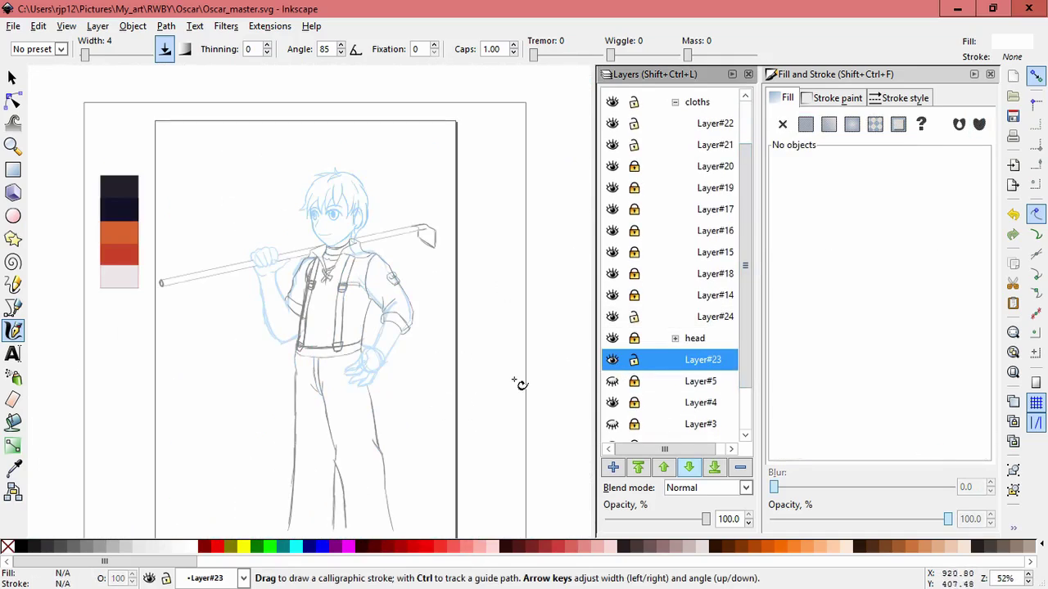
left_click(489, 148)
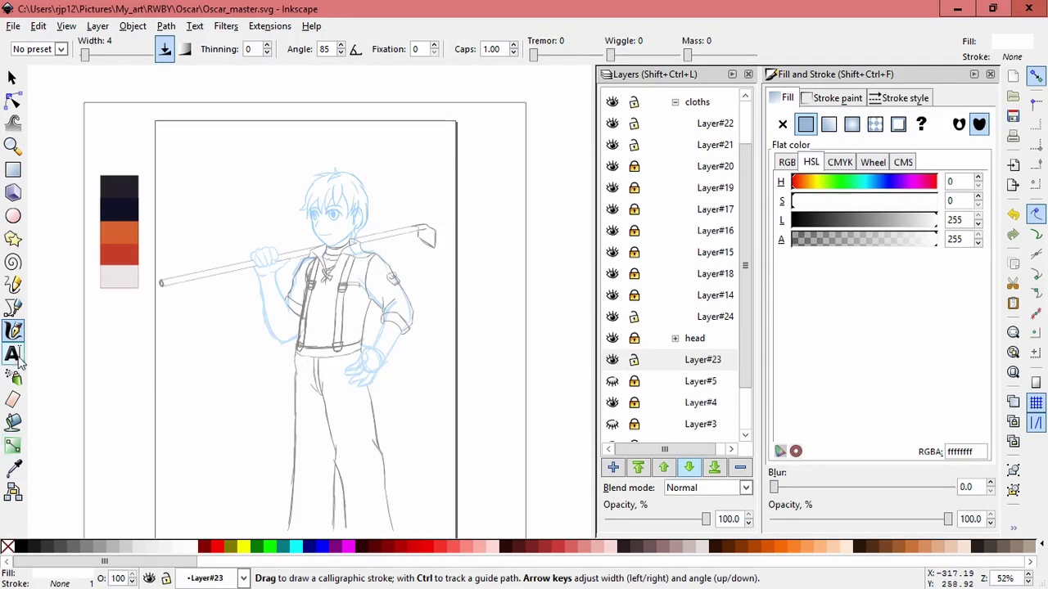
Undo two trial strokes, then ink the outer and inner forearm lines toward the hand
left_click_drag(426, 188, 470, 143)
left_click_drag(491, 192, 458, 295)
key("ctrl+z")
key("ctrl+z")
scroll(409, 323, "up", 2)
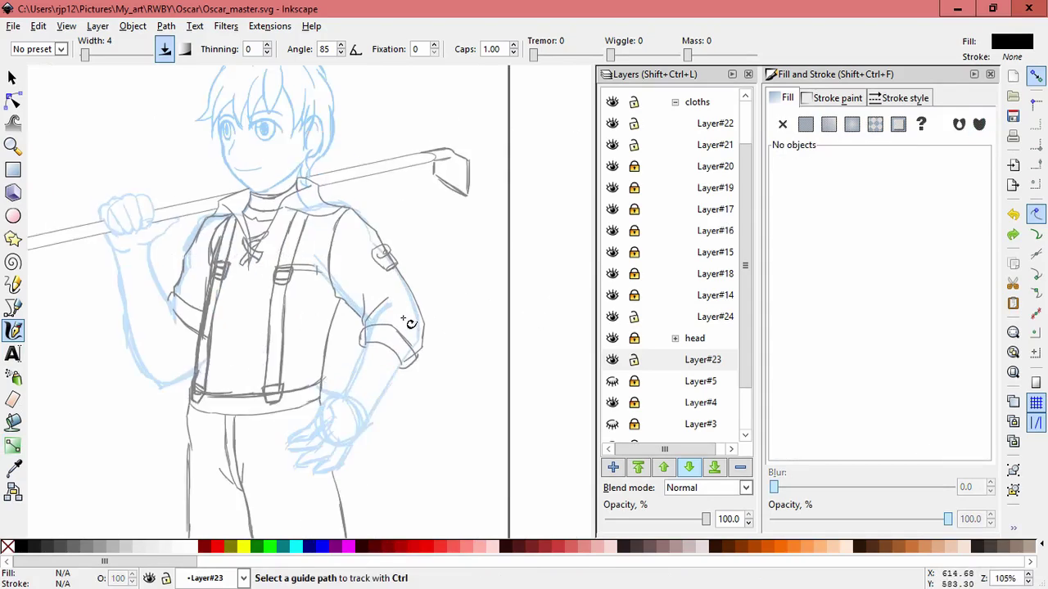
scroll(393, 311, "up", 3)
left_click_drag(376, 239, 321, 375)
left_click_drag(479, 290, 372, 464)
scroll(433, 321, "down", 5)
mouse_move(404, 371)
left_mouse_down()
mouse_move(367, 424)
mouse_move(303, 427)
left_mouse_up()
Ink the hip hand's bottom edge, finger, knuckle, back and wrist lines
mouse_move(364, 370)
left_mouse_down()
mouse_move(307, 423)
mouse_move(305, 411)
mouse_move(307, 422)
left_mouse_up()
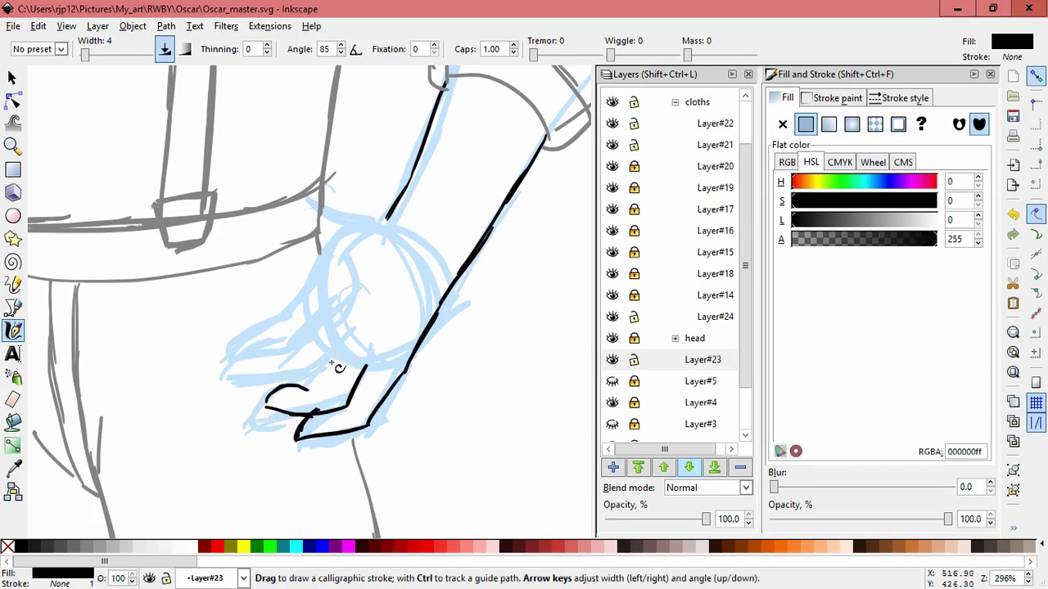
left_click_drag(311, 380, 346, 339)
mouse_move(265, 376)
left_mouse_down()
mouse_move(282, 386)
mouse_move(241, 373)
left_mouse_up()
mouse_move(311, 277)
left_mouse_down()
mouse_move(299, 316)
mouse_move(226, 358)
left_mouse_up()
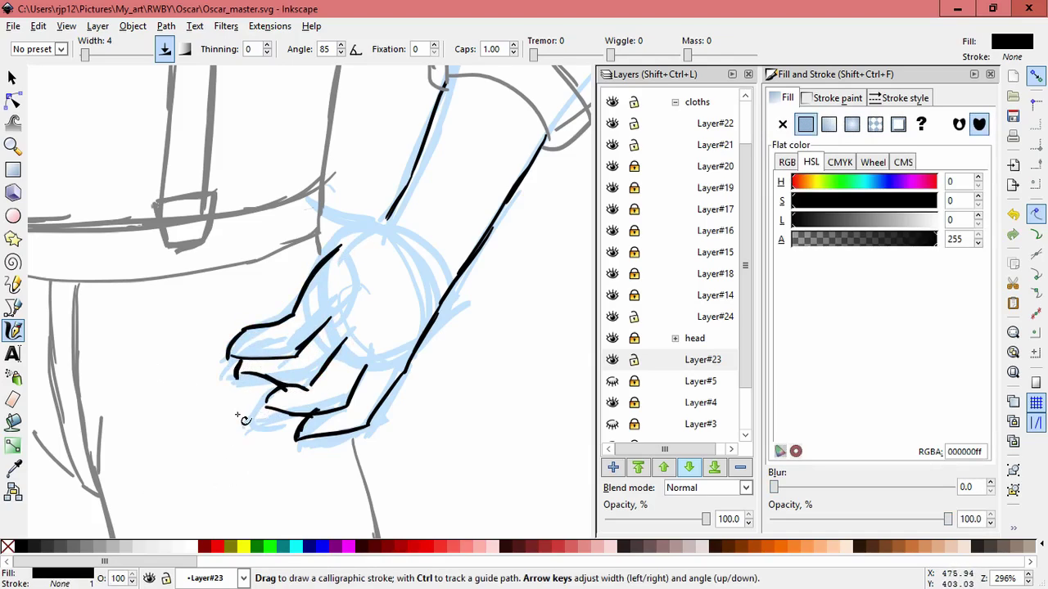
mouse_move(326, 207)
left_mouse_down()
mouse_move(374, 219)
mouse_move(315, 275)
left_mouse_up()
Ink the finger lines and underside of the fist gripping the staff
scroll(404, 339, "down", 3, "ctrl")
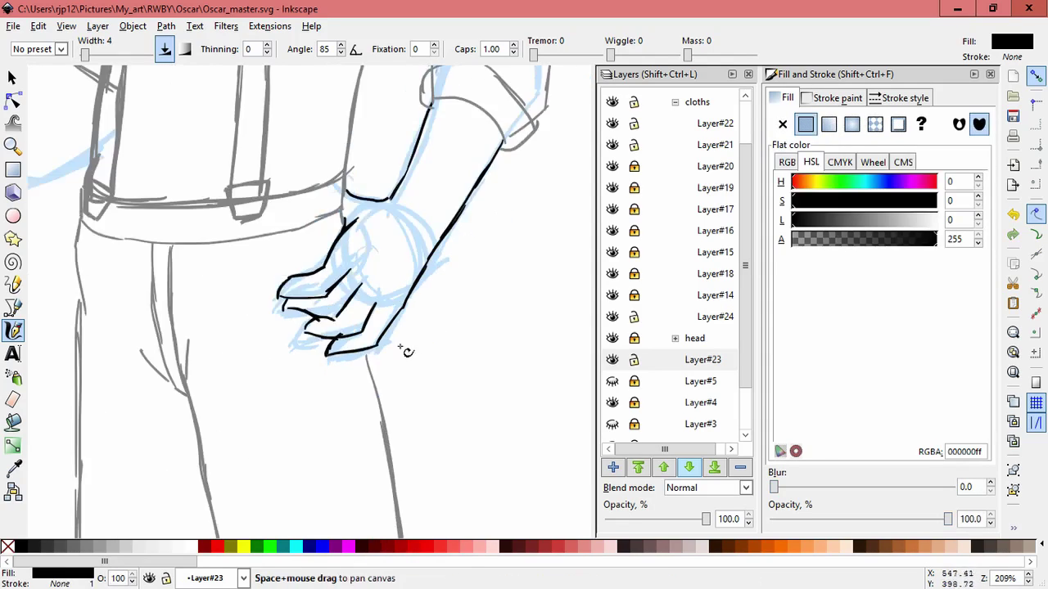
scroll(338, 305, "down", 2, "ctrl")
scroll(338, 304, "up", 6, "ctrl")
left_click_drag(183, 277, 241, 289)
left_click_drag(163, 240, 193, 276)
left_click_drag(186, 194, 257, 287)
left_click_drag(262, 244, 299, 280)
Ink the fist's finger curves, knuckle tops and the arm's lower curve, redrawing its tip
mouse_move(308, 236)
left_mouse_down()
mouse_move(304, 270)
mouse_move(350, 230)
left_mouse_up()
key("c")
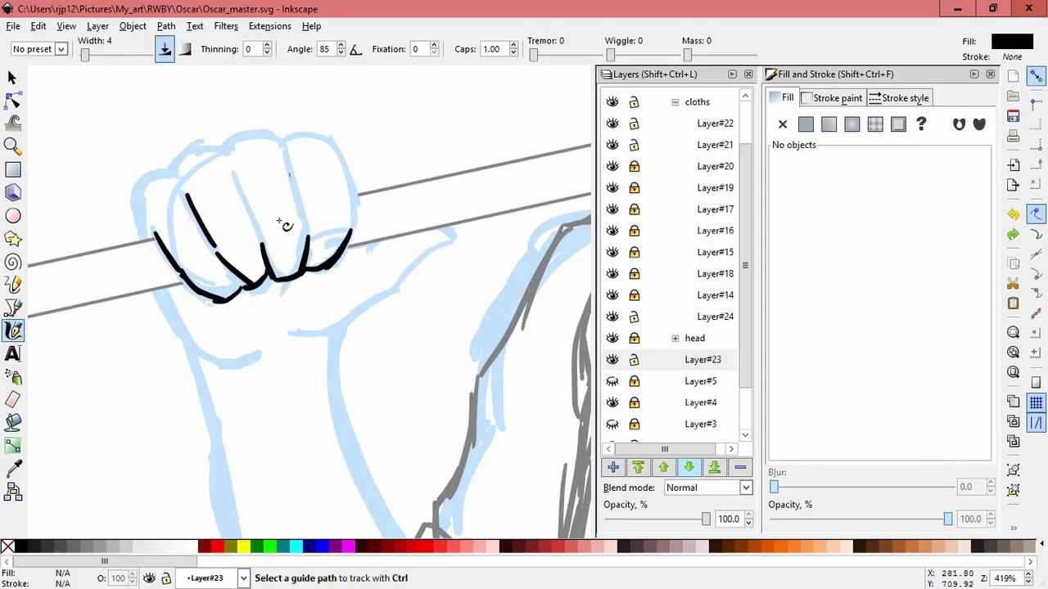
mouse_move(305, 208)
left_mouse_down()
mouse_move(290, 155)
mouse_move(355, 241)
left_mouse_up()
mouse_move(331, 137)
left_mouse_down()
mouse_move(283, 135)
mouse_move(160, 201)
mouse_move(185, 168)
mouse_move(133, 229)
left_mouse_up()
mouse_move(157, 293)
left_mouse_down()
mouse_move(256, 364)
mouse_move(280, 331)
mouse_move(342, 330)
mouse_move(396, 292)
mouse_move(446, 227)
mouse_move(447, 246)
mouse_move(393, 292)
mouse_move(432, 249)
mouse_move(390, 296)
left_mouse_up()
key("ctrl+z")
left_click_drag(453, 236, 456, 239)
left_click_drag(372, 244, 365, 250)
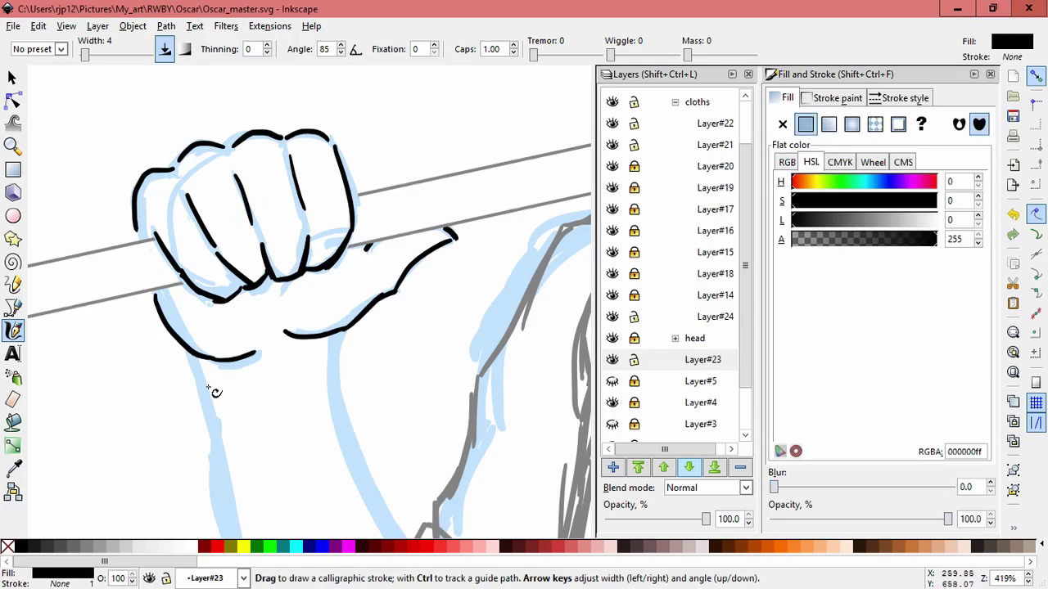
Ink a line down the side of the fist and the arm's outer edge
scroll(264, 163, "down", 5)
scroll(265, 163, "right", 2)
mouse_move(275, 161)
left_mouse_down()
mouse_move(290, 279)
mouse_move(334, 339)
mouse_move(343, 374)
left_mouse_up()
mouse_move(123, 178)
left_mouse_down()
mouse_move(145, 248)
mouse_move(167, 424)
left_mouse_up()
scroll(167, 424, "down", 5)
mouse_move(156, 224)
left_mouse_down()
mouse_move(202, 429)
mouse_move(247, 483)
mouse_move(318, 528)
mouse_move(213, 364)
mouse_move(243, 379)
mouse_move(352, 320)
left_mouse_up()
Extend the raised arm's outline downward past the elbow
scroll(262, 496, "down", 4)
scroll(262, 495, "right", 2)
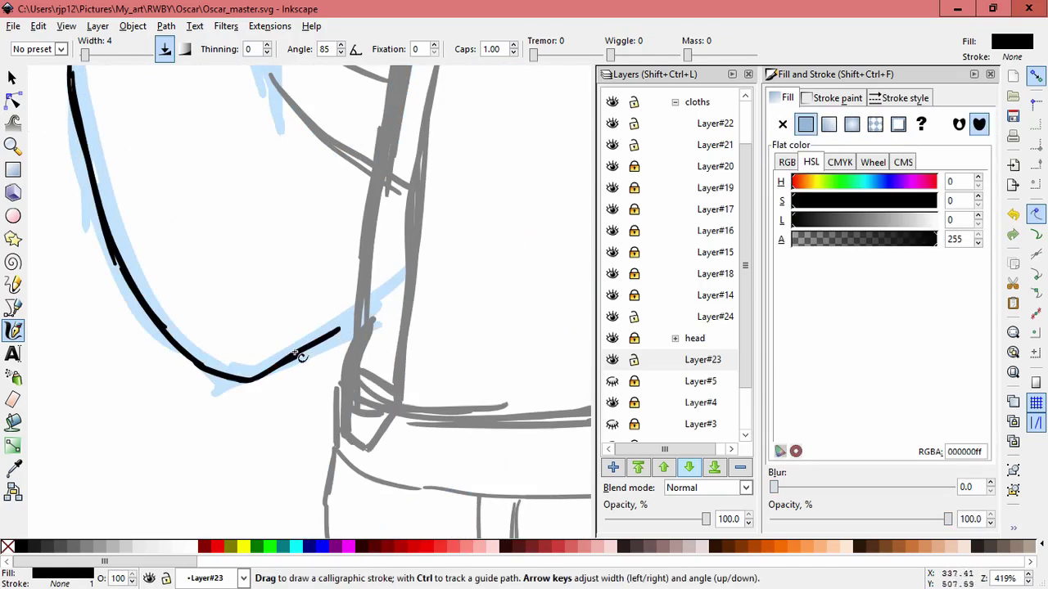
scroll(444, 351, "up", 5)
scroll(420, 241, "left", 2)
left_click_drag(290, 247, 311, 331)
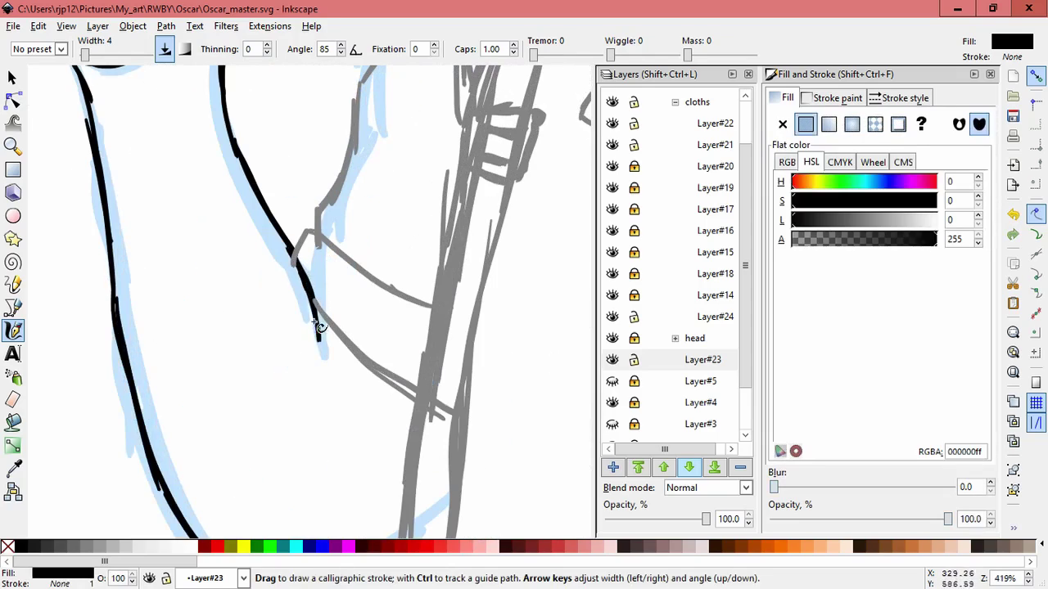
scroll(369, 414, "down", 5)
scroll(463, 330, "down", 1)
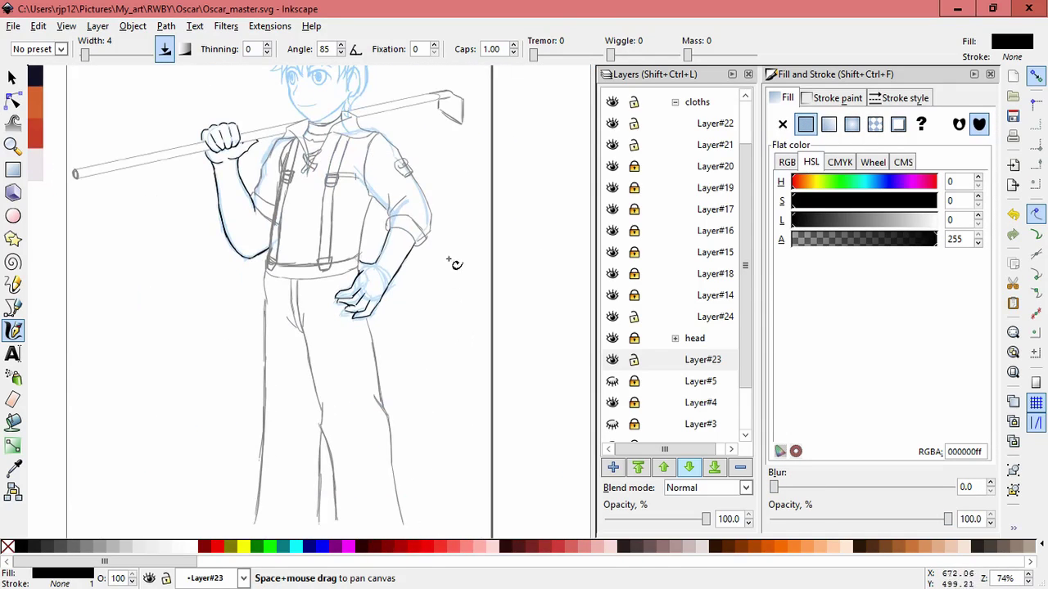
Select all strokes on Layer#23 and resize the inked arm strokes
scroll(615, 364, "down", 2)
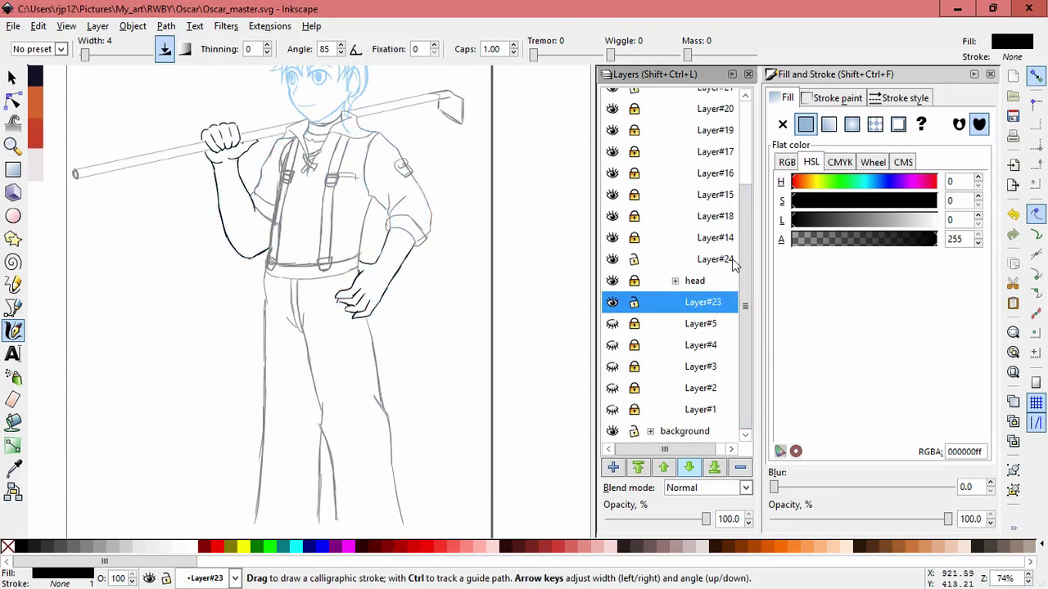
key("s")
key("ctrl+a")
scroll(298, 247, "up", 1)
left_click_drag(222, 277, 167, 246)
key("Escape")
Ink another calligraphy arm line near the waist
scroll(306, 256, "down", 1)
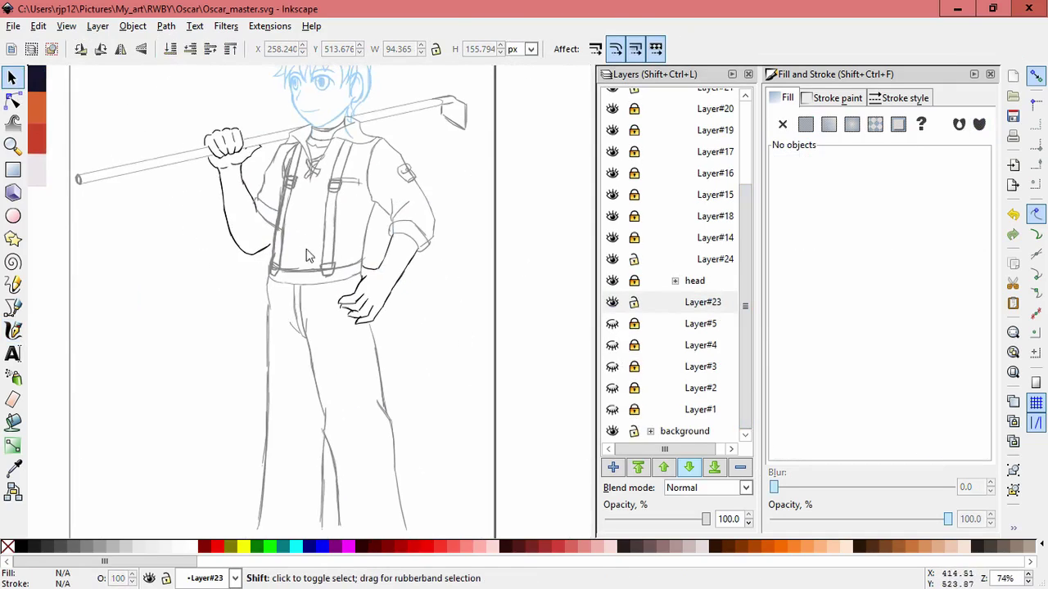
scroll(306, 256, "down", 1)
scroll(286, 284, "up", 4)
key("c")
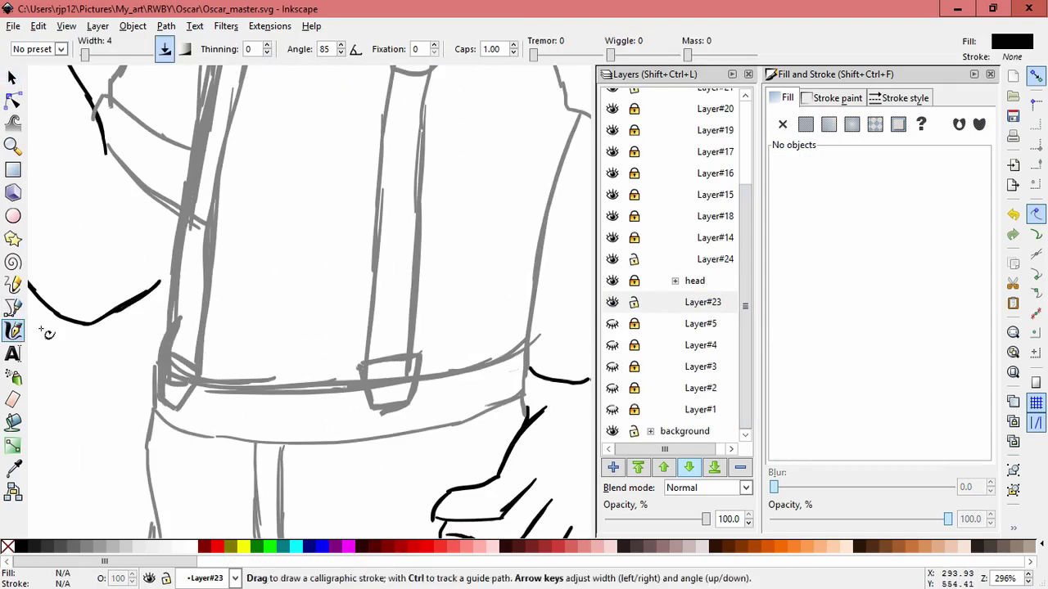
scroll(46, 330, "up", 1)
left_click_drag(233, 266, 188, 309)
scroll(188, 310, "down", 5)
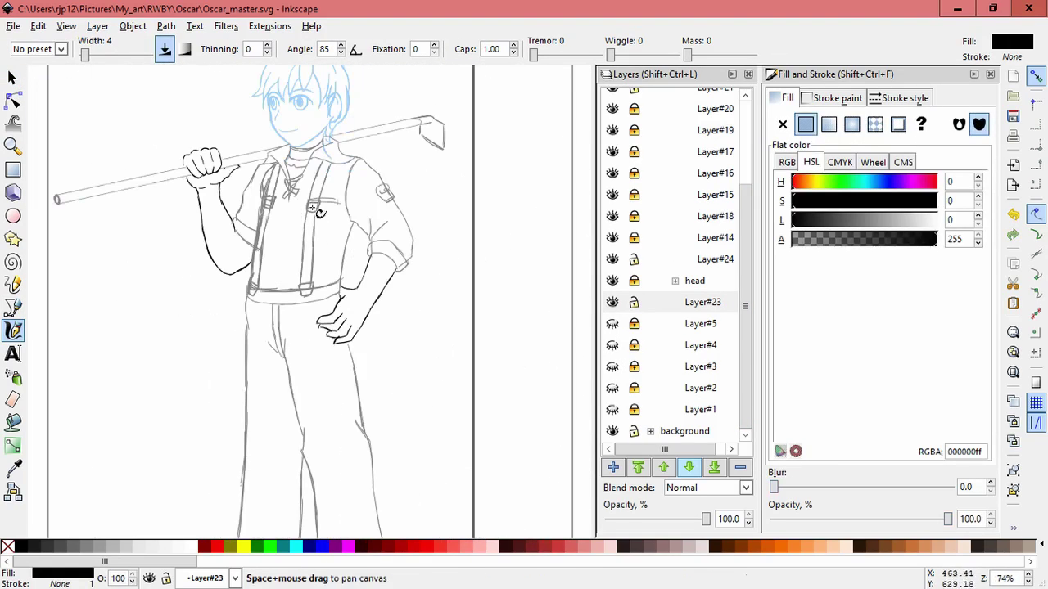
Find and delete the small stray black stroke near the fist
left_click(675, 281)
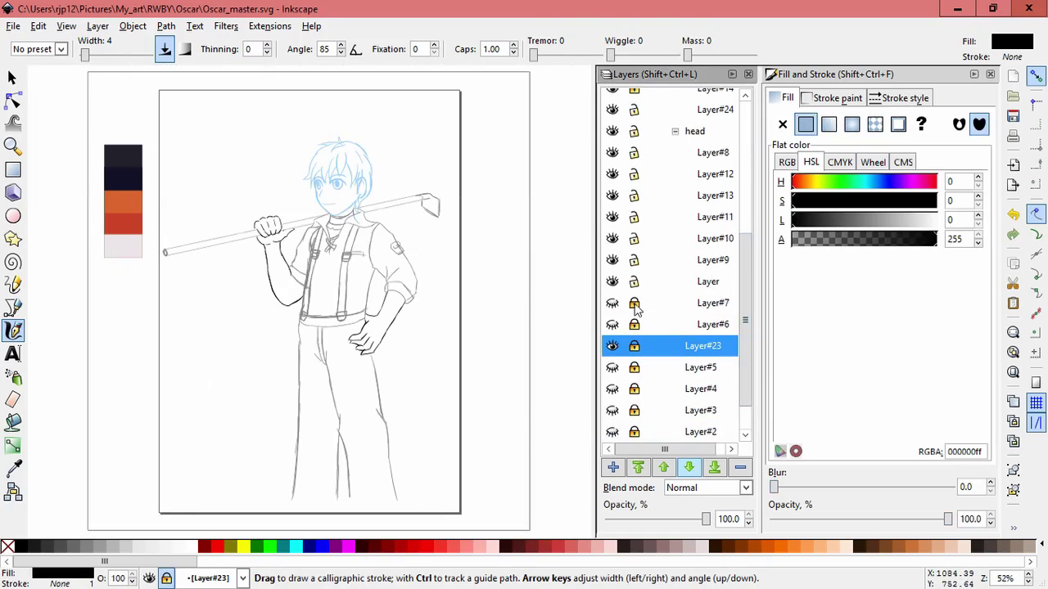
scroll(636, 347, "down", 2)
scroll(635, 348, "up", 5)
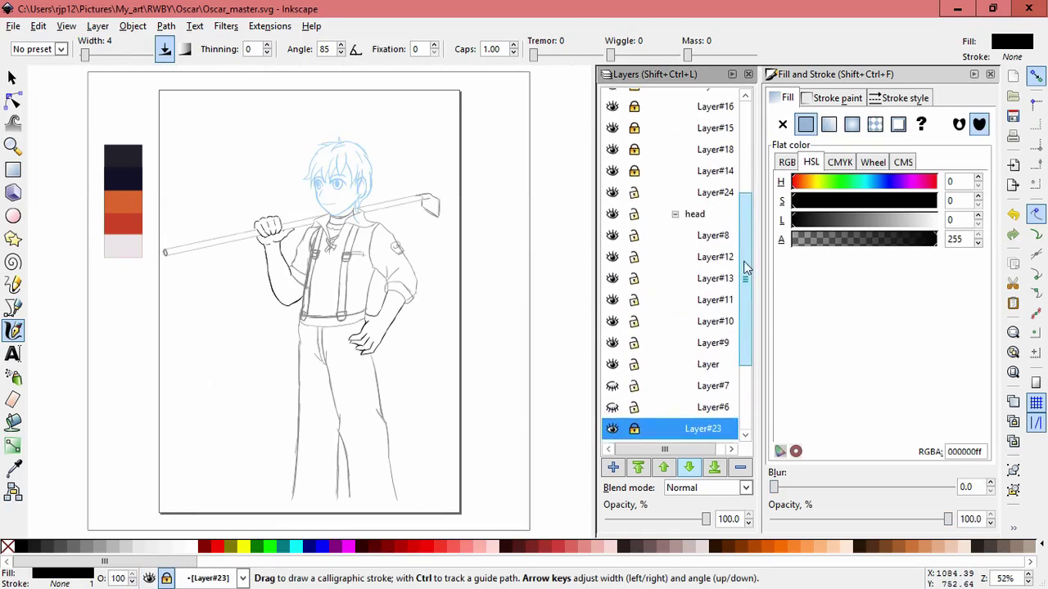
key("s")
key("ctrl+alt+a")
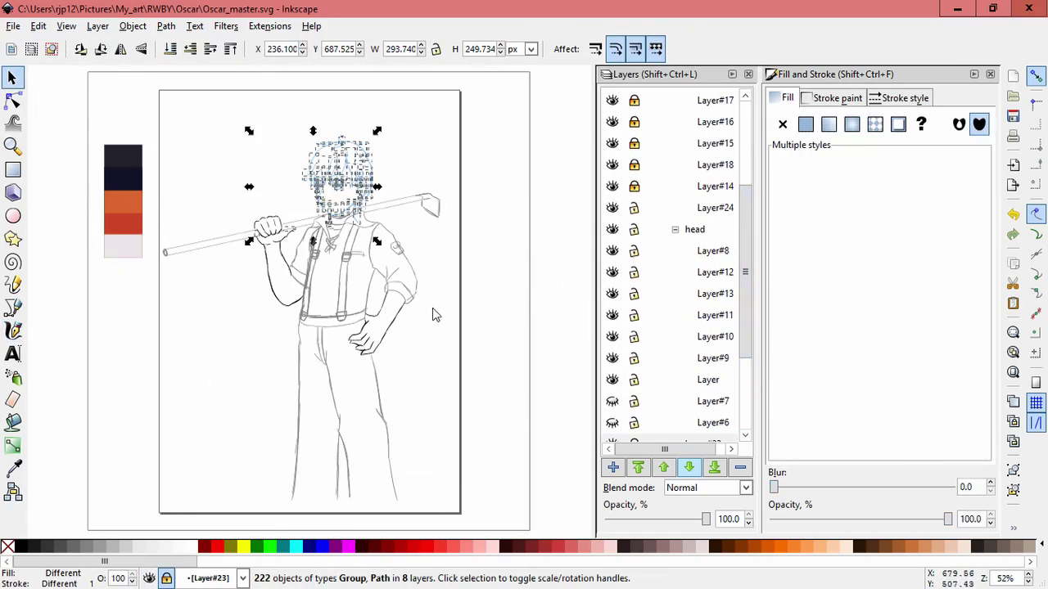
left_click(307, 238)
key("ctrl+alt+a")
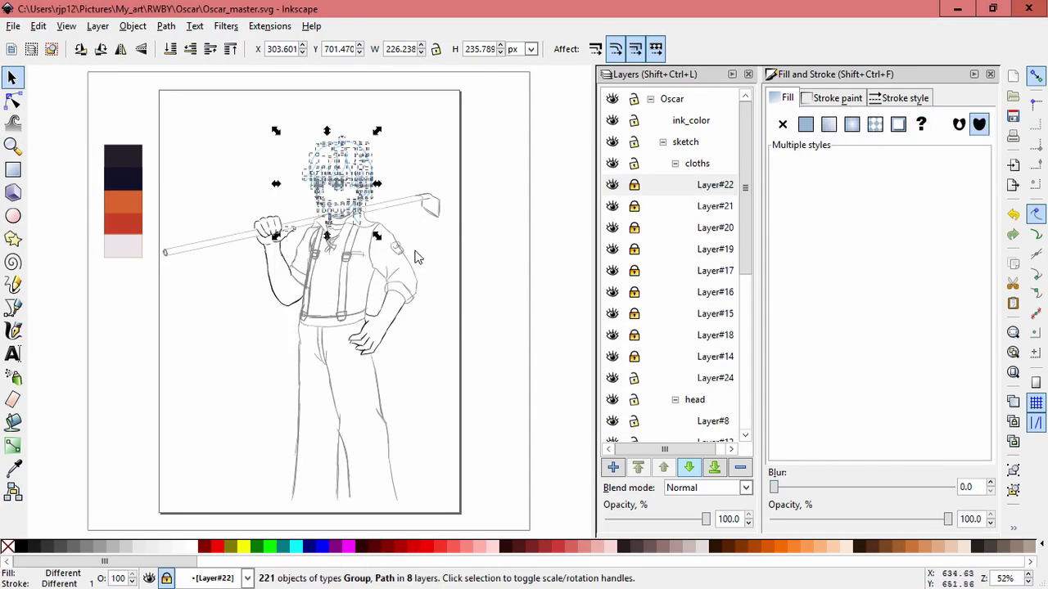
left_click(805, 124)
left_click(529, 241)
scroll(328, 242, "up", 4)
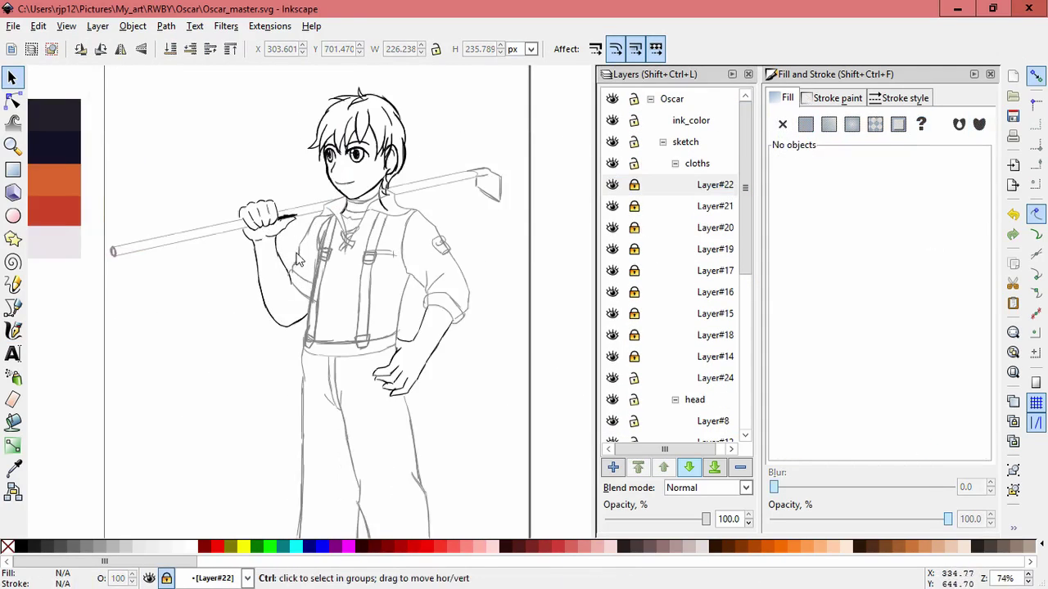
left_click(294, 190)
key("Delete")
Make the neck layer current and paint white calligraphy strokes over the neck and collar lines
scroll(287, 249, "down", 3)
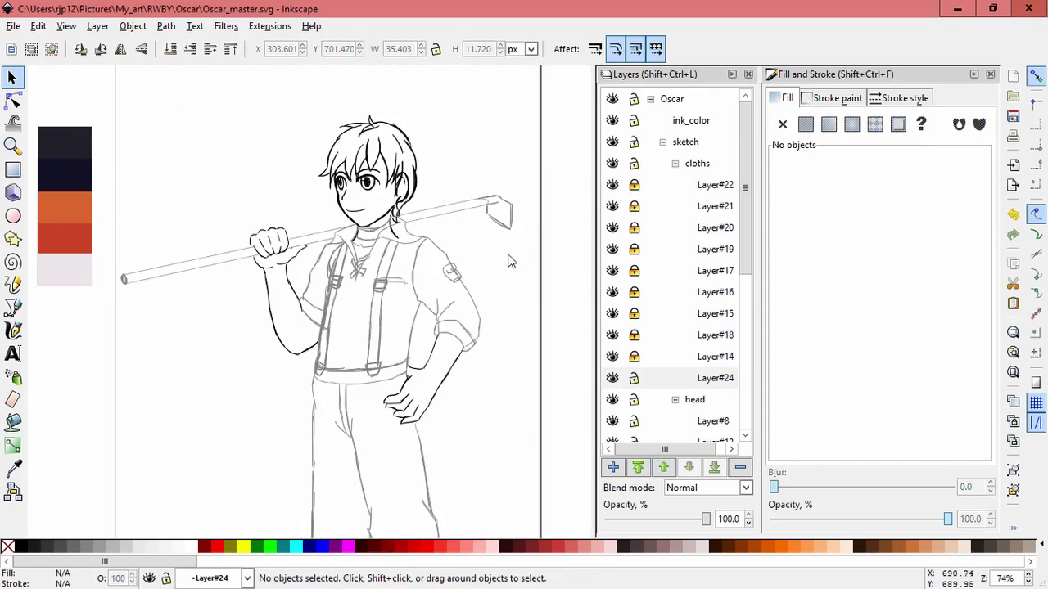
left_click_drag(409, 252, 386, 223)
left_click(386, 223)
left_click(614, 258)
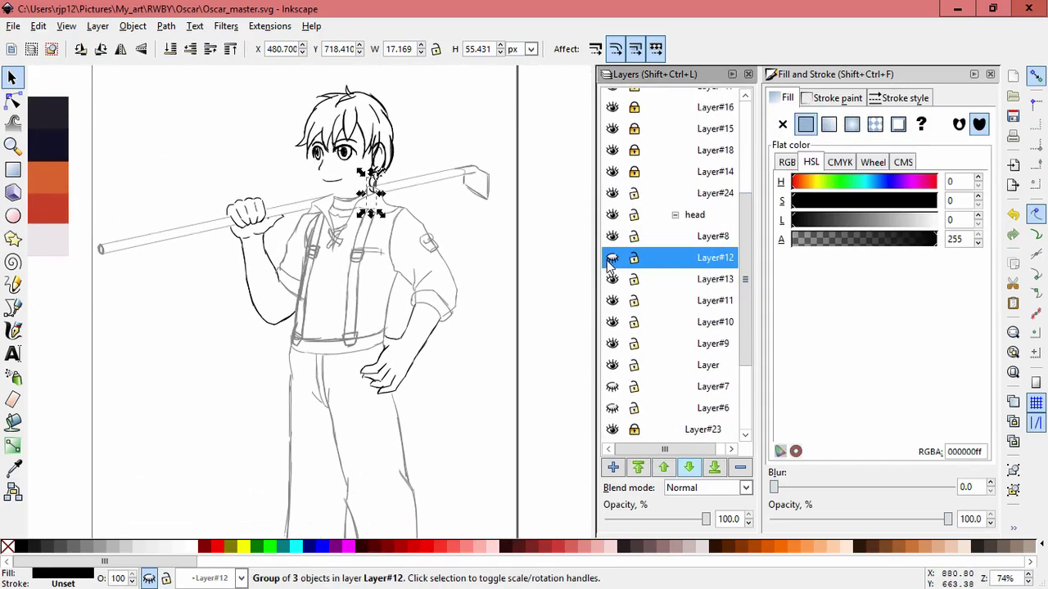
left_click(675, 216)
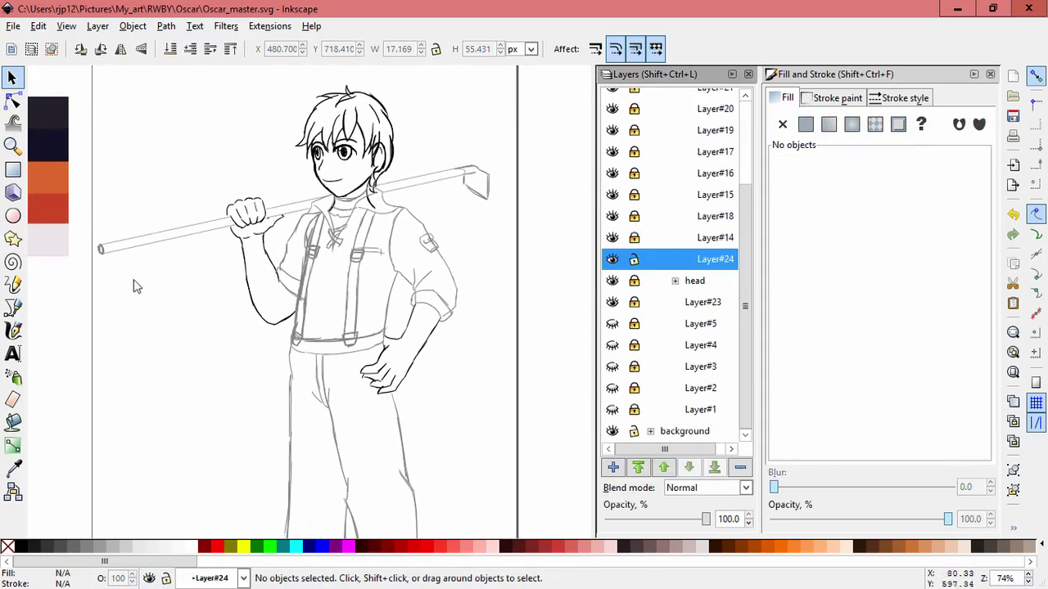
key("c")
scroll(366, 176, "up", 5)
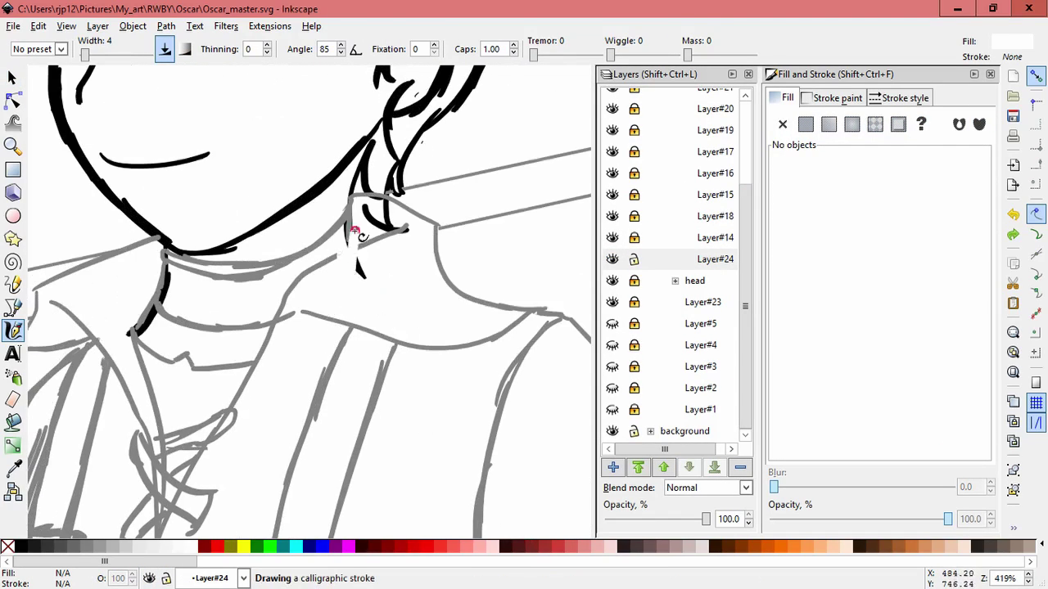
left_click_drag(358, 258, 368, 300)
scroll(320, 306, "left", 2)
scroll(320, 306, "up", 1)
mouse_move(243, 355)
left_mouse_down()
mouse_move(219, 347)
mouse_move(250, 271)
left_mouse_up()
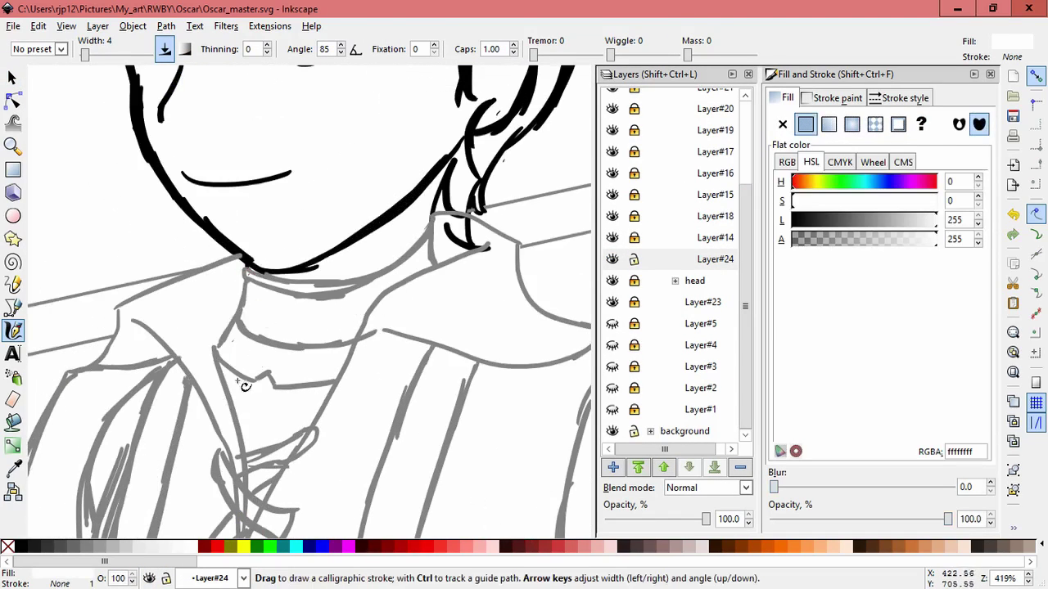
Save the document
scroll(251, 379, "down", 6)
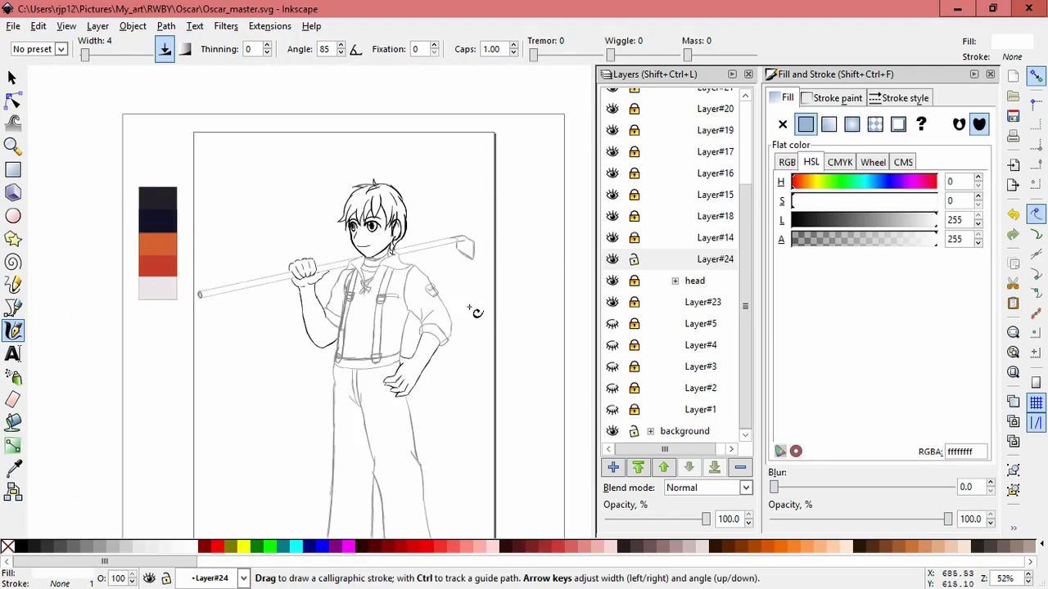
scroll(476, 312, "down", 1)
scroll(476, 311, "right", 1)
key("ctrl+s")
key("d")
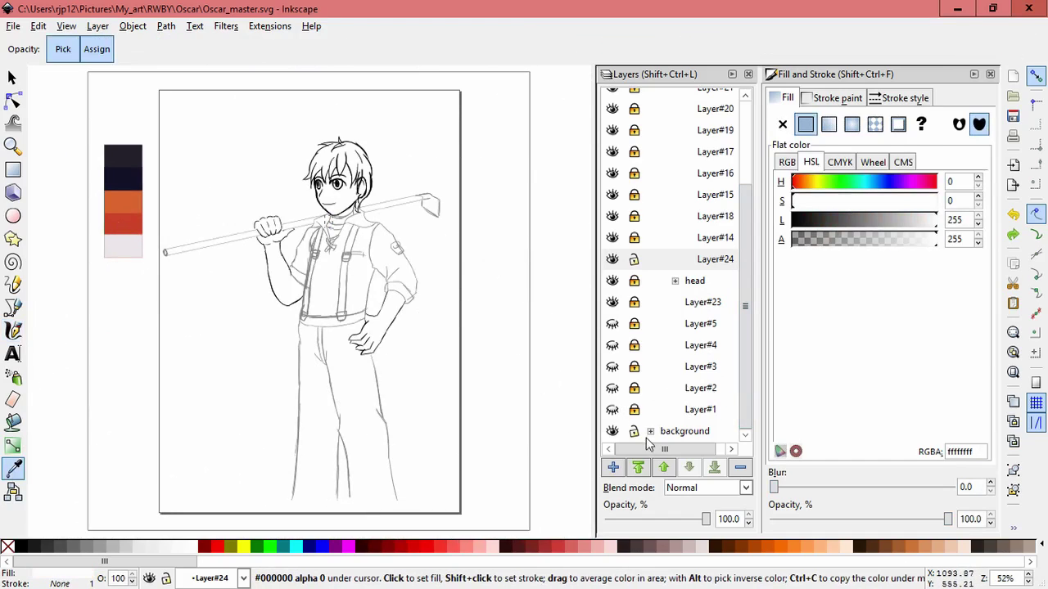
Add a new Layer#25 above color_p in the background group
scroll(647, 442, "down", 2)
left_click(631, 410)
key("ctrl+shift+n")
left_click(596, 350)
Pick the red swatch and hatch the first suspender strap diagonally down to the belt
left_click(134, 224)
key("c")
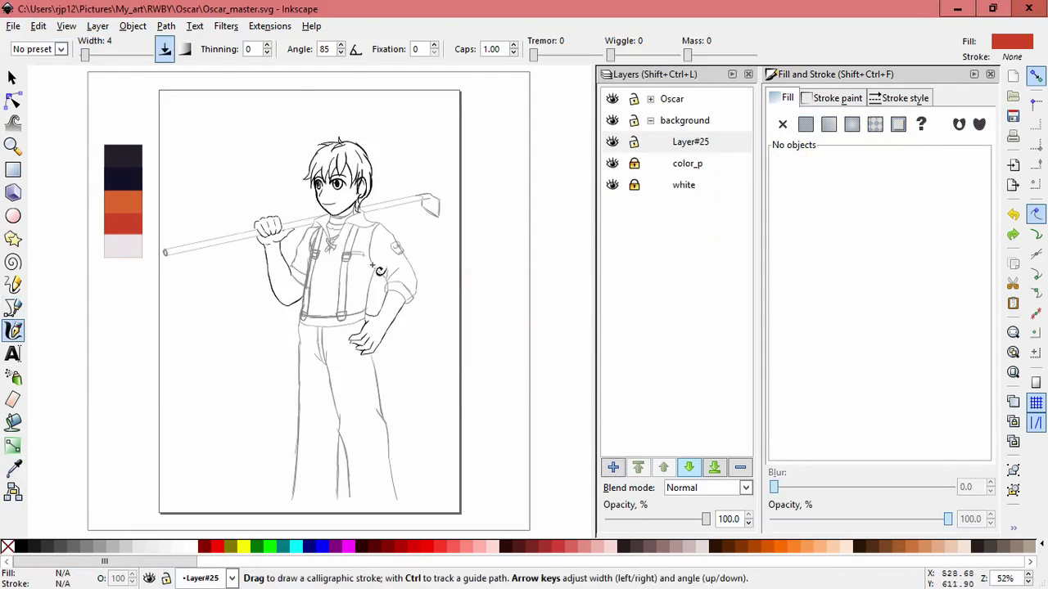
scroll(379, 270, "up", 5)
mouse_move(282, 217)
left_mouse_down()
mouse_move(323, 164)
mouse_move(332, 168)
left_mouse_up()
left_click_drag(296, 200, 336, 172)
left_click_drag(270, 282, 310, 234)
left_click_drag(267, 308, 312, 261)
left_click_drag(264, 391, 347, 201)
mouse_move(310, 260)
left_mouse_down()
mouse_move(349, 217)
mouse_move(349, 231)
left_mouse_up()
left_click_drag(308, 297, 344, 252)
left_click_drag(308, 336, 337, 282)
left_click_drag(312, 362, 339, 324)
mouse_move(306, 385)
left_mouse_down()
mouse_move(339, 344)
mouse_move(338, 360)
left_mouse_up()
left_click_drag(303, 442, 332, 397)
left_click_drag(303, 462, 332, 421)
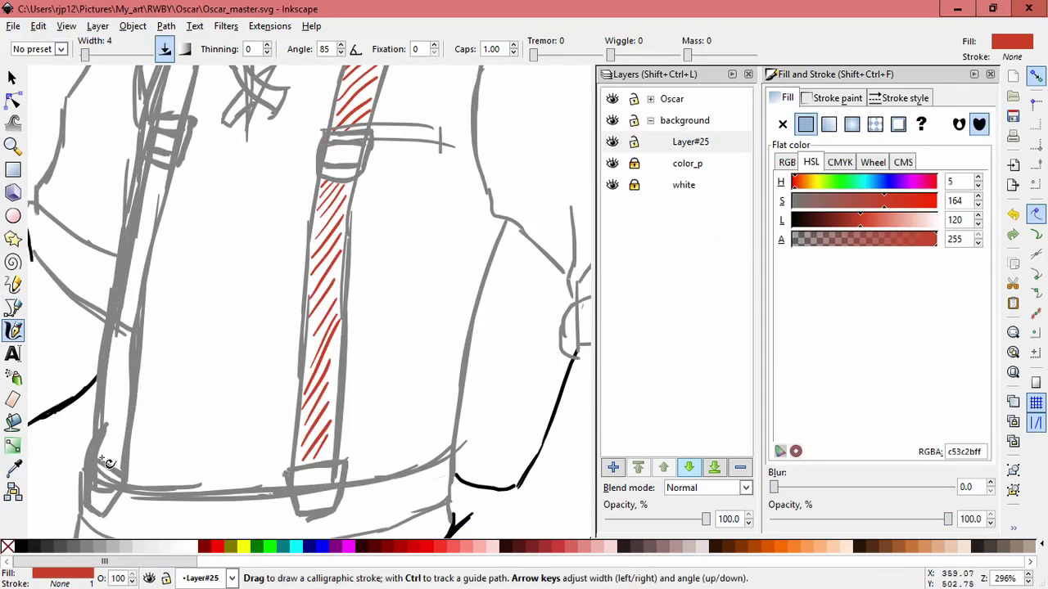
Hatch the other suspender strap with red diagonal strokes
left_click_drag(98, 447, 126, 394)
mouse_move(108, 409)
left_mouse_down()
mouse_move(130, 354)
mouse_move(164, 405)
left_mouse_up()
mouse_move(133, 406)
left_mouse_down()
mouse_move(162, 374)
mouse_move(172, 319)
left_mouse_up()
left_click_drag(149, 329, 188, 239)
left_click_drag(170, 254, 190, 219)
scroll(218, 206, "up", 5)
left_click_drag(178, 325, 206, 291)
left_click_drag(173, 308, 215, 237)
left_click_drag(189, 250, 218, 214)
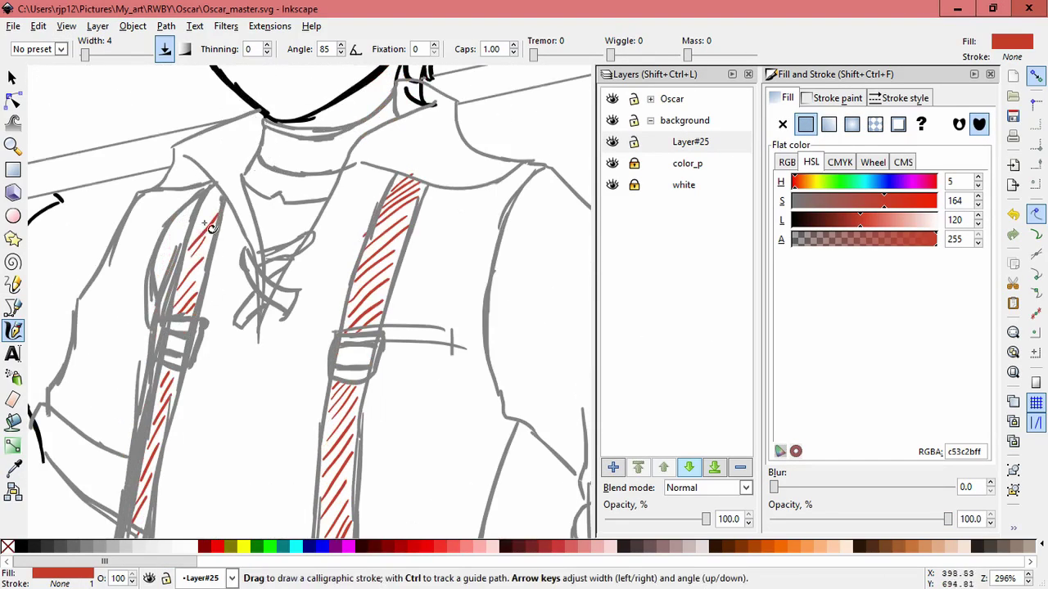
left_click_drag(191, 248, 218, 193)
scroll(331, 297, "down", 4)
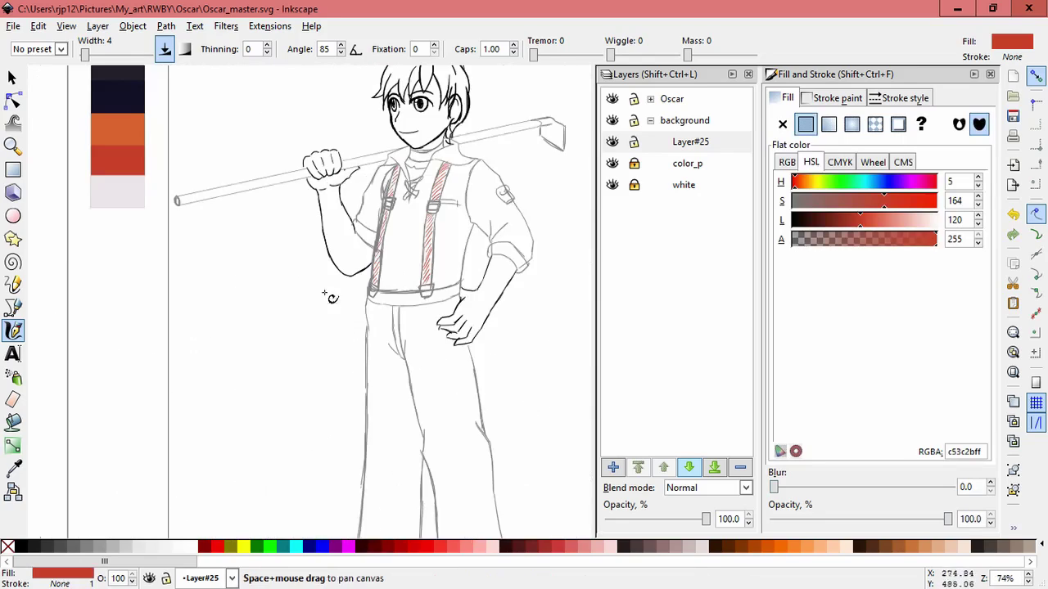
scroll(303, 319, "up", 3)
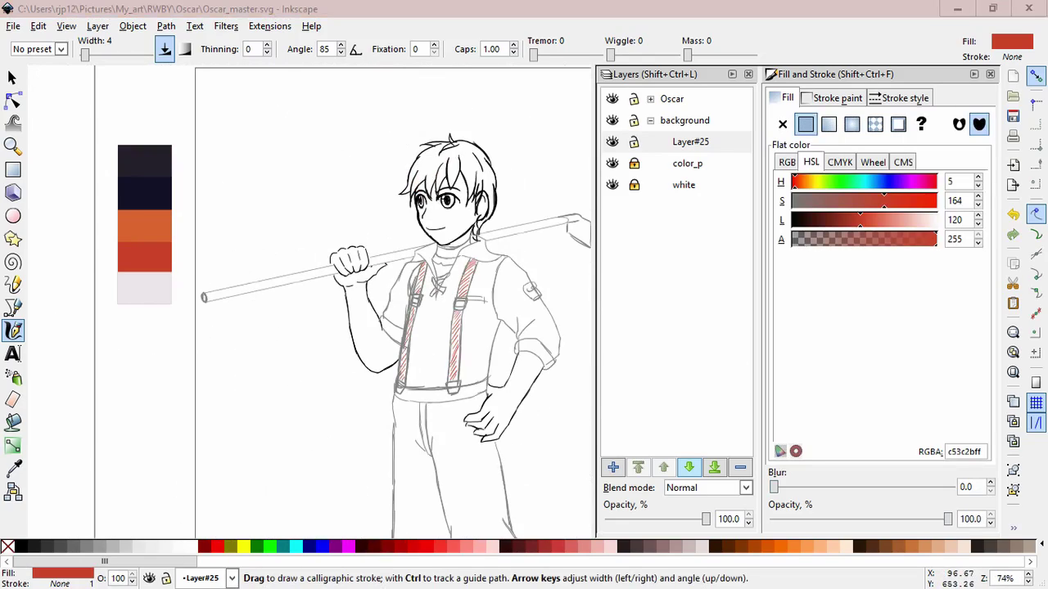
Set the calligraphy colour to dark brown (745019) and undo the test stroke
left_click(400, 378)
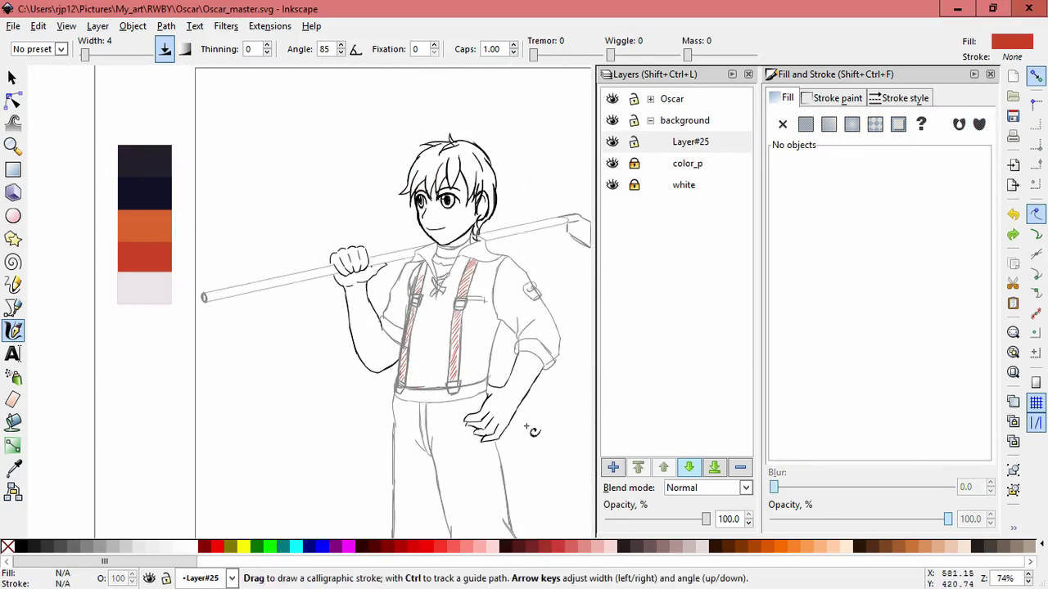
scroll(403, 267, "down", 4)
scroll(403, 266, "right", 3)
left_click_drag(352, 331, 395, 297)
left_click_drag(860, 219, 833, 220)
left_click(449, 320)
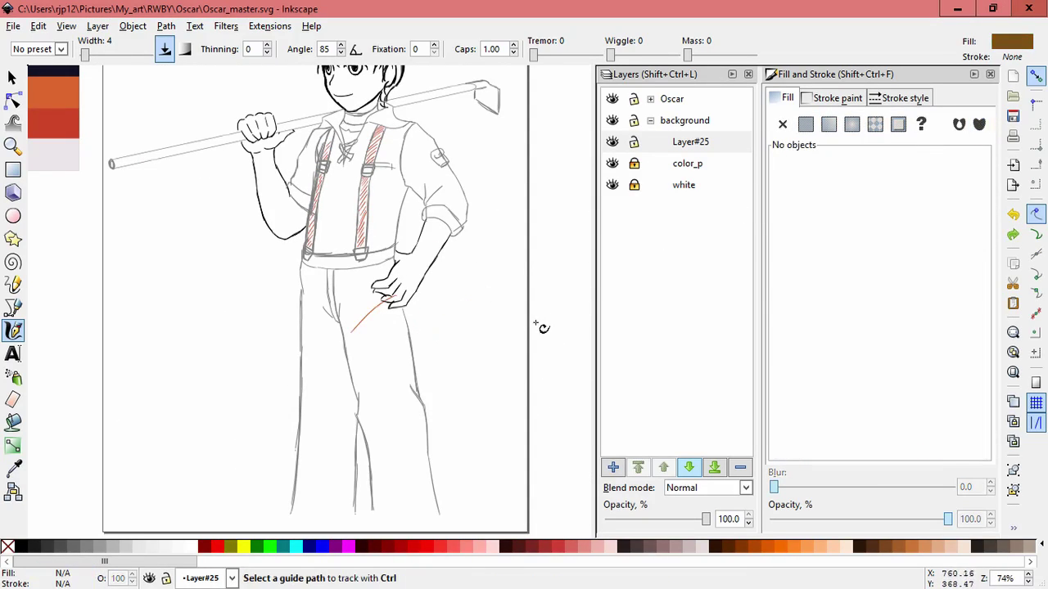
key("ctrl+z")
scroll(367, 306, "up", 1)
scroll(381, 334, "up", 2)
Hatch the belt and the left trouser leg with brown diagonal strokes
mouse_move(188, 141)
left_mouse_down()
mouse_move(245, 136)
mouse_move(335, 154)
mouse_move(418, 135)
mouse_move(434, 108)
left_mouse_up()
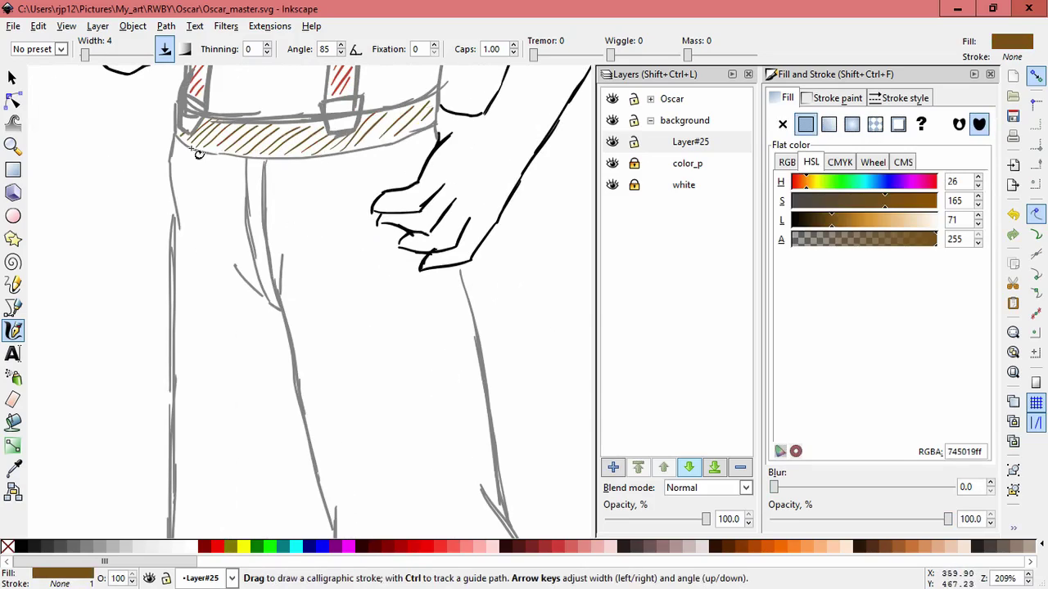
mouse_move(182, 169)
left_mouse_down()
mouse_move(205, 182)
mouse_move(208, 273)
mouse_move(224, 309)
mouse_move(193, 478)
mouse_move(270, 327)
left_mouse_up()
scroll(257, 335, "down", 6)
left_click_drag(238, 373, 322, 236)
left_click_drag(231, 442, 332, 257)
left_click_drag(218, 489, 326, 329)
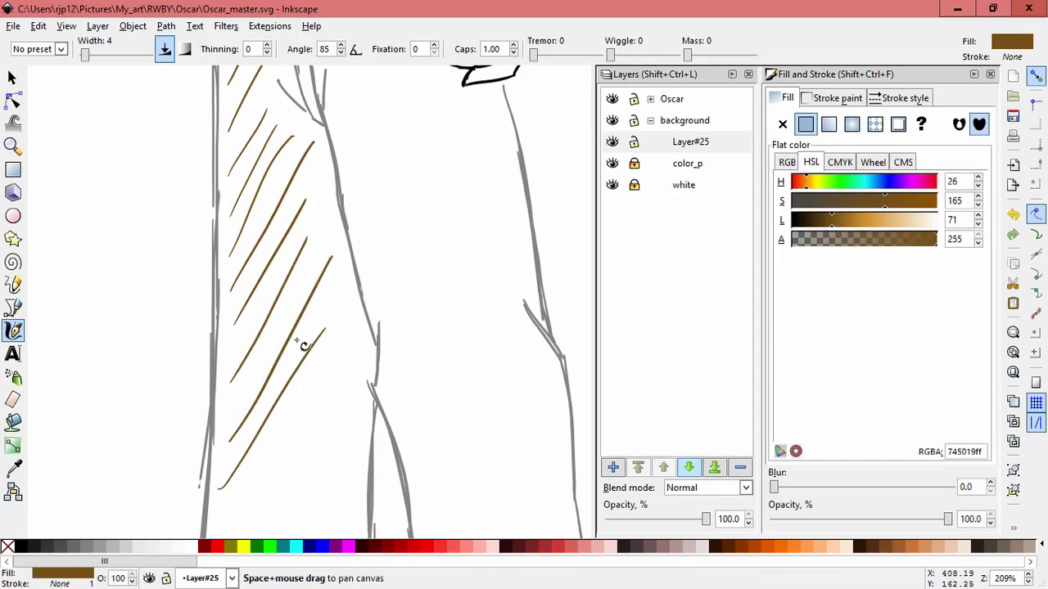
scroll(311, 437, "down", 3)
left_click_drag(326, 175, 213, 352)
left_click_drag(211, 408, 334, 231)
left_click_drag(251, 405, 324, 309)
left_click_drag(247, 455, 311, 390)
left_click_drag(290, 453, 342, 399)
Add more brown diagonal hatching across the middle of the trousers
scroll(296, 250, "up", 10)
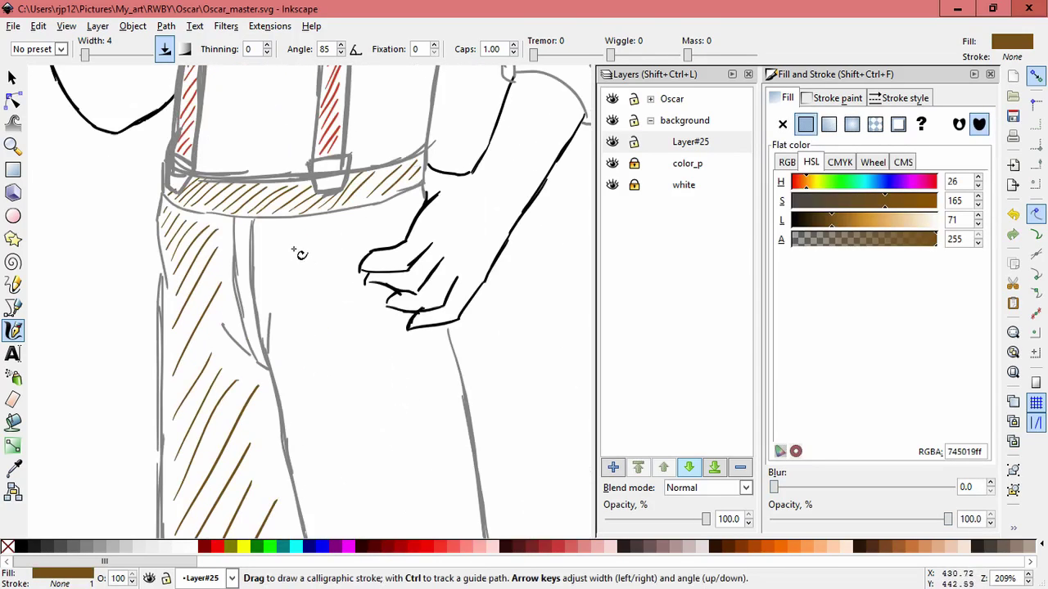
left_click_drag(258, 280, 285, 216)
left_click_drag(259, 300, 319, 224)
left_click_drag(283, 313, 352, 222)
left_click_drag(285, 348, 342, 266)
left_click_drag(298, 432, 381, 333)
left_click_drag(314, 478, 426, 334)
scroll(367, 273, "down", 5)
Hatch the right trouser leg with brown diagonal strokes
left_click_drag(324, 324, 434, 184)
left_click_drag(352, 390, 483, 237)
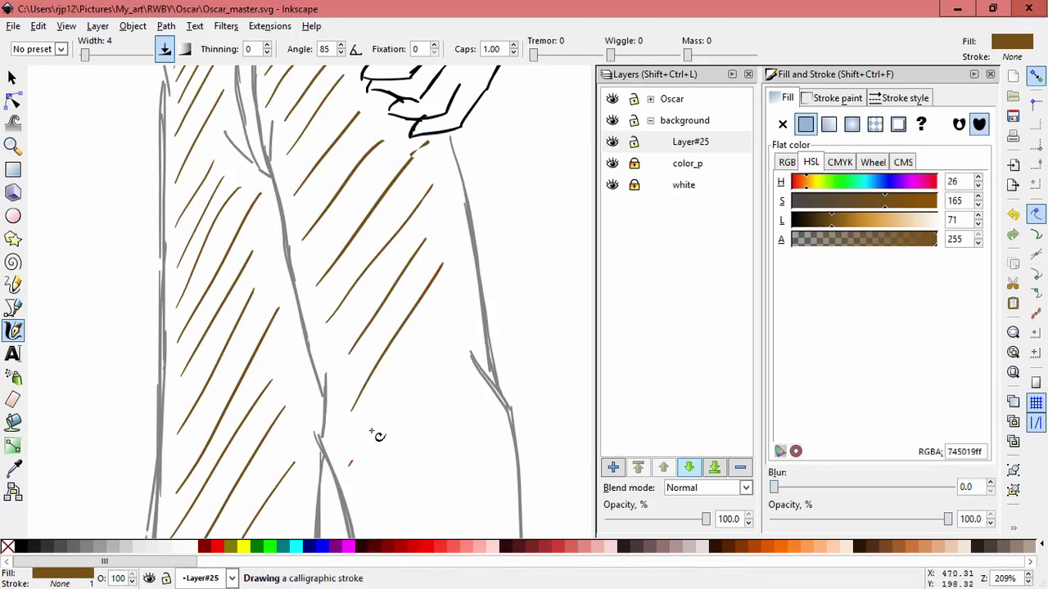
scroll(409, 344, "down", 5)
left_click_drag(412, 273, 490, 159)
left_click_drag(421, 331, 516, 179)
left_click_drag(435, 369, 528, 212)
left_click_drag(430, 424, 531, 278)
left_click_drag(455, 447, 516, 379)
scroll(515, 379, "down", 4)
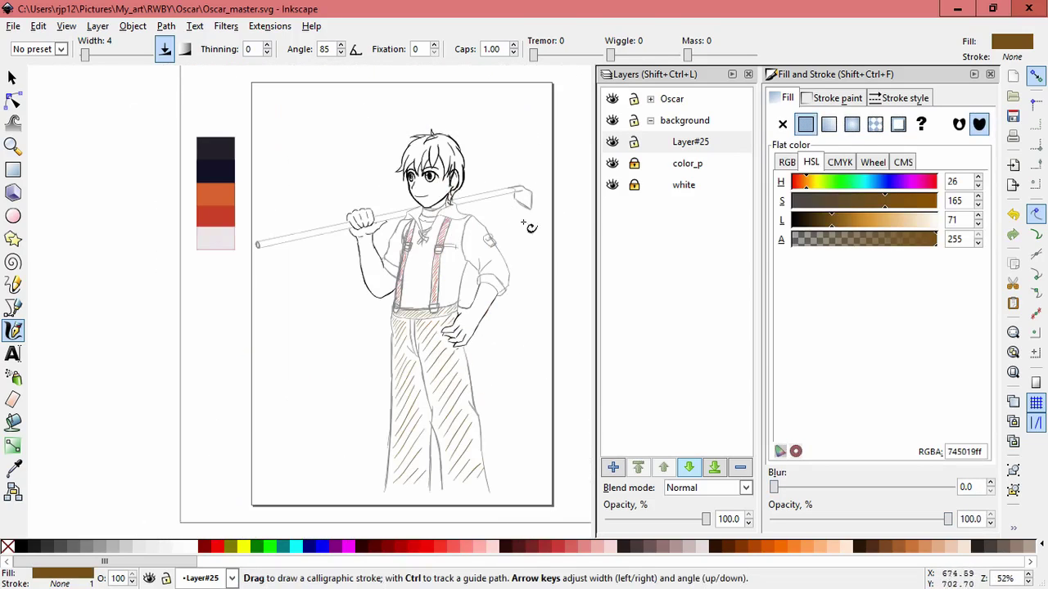
Pick the dark 23202b swatch and hatch the left side and top of the hair
key("d")
left_click(215, 149)
key("d")
scroll(471, 167, "up", 4)
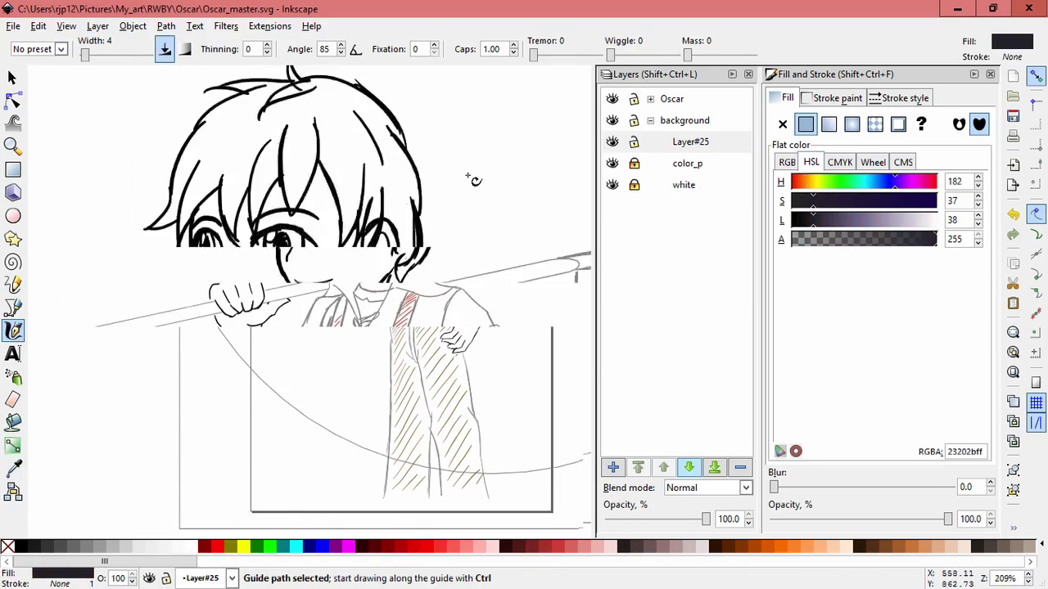
mouse_move(223, 247)
left_mouse_down()
mouse_move(260, 169)
mouse_move(295, 132)
mouse_move(319, 126)
left_mouse_up()
left_click_drag(270, 159, 318, 133)
left_click_drag(233, 193, 294, 155)
left_click_drag(223, 213, 301, 164)
left_click_drag(229, 245, 270, 219)
left_click_drag(267, 214, 300, 185)
left_click_drag(270, 244, 295, 201)
left_click_drag(278, 247, 318, 185)
Hatch the central strand, right side and ear area of the hair, then save
left_click_drag(357, 154, 398, 126)
left_click_drag(331, 245, 358, 169)
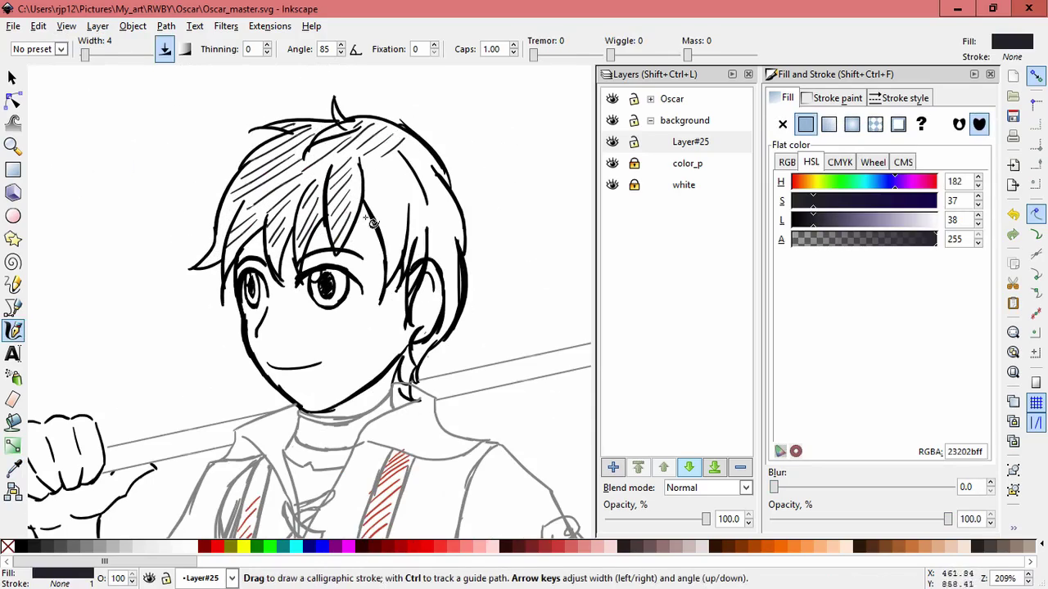
left_click_drag(382, 207, 408, 167)
left_click_drag(391, 227, 415, 186)
mouse_move(386, 253)
left_mouse_down()
mouse_move(432, 198)
mouse_move(455, 311)
mouse_move(449, 333)
left_mouse_up()
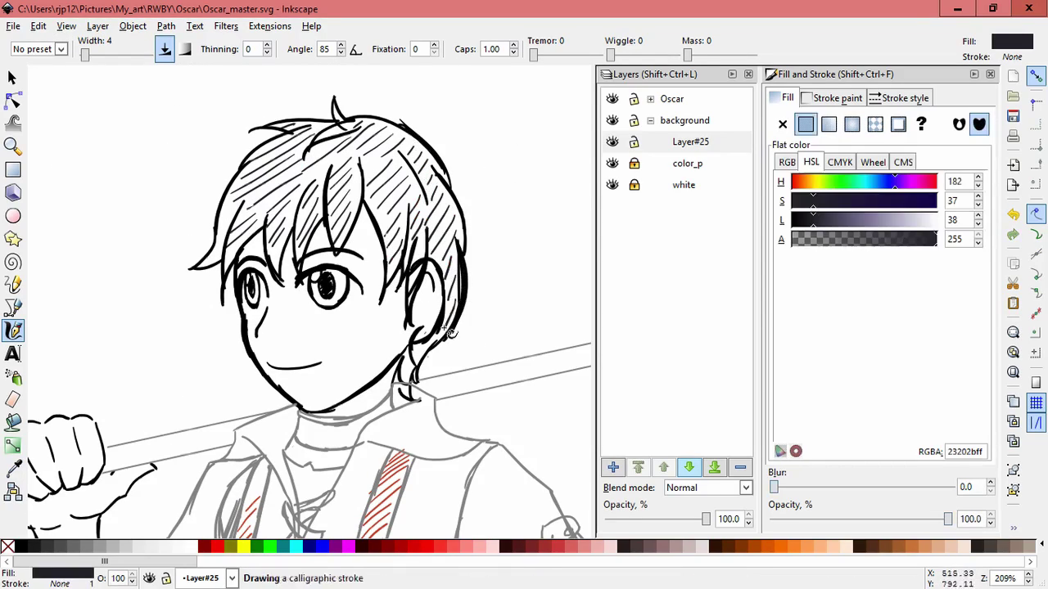
left_click_drag(411, 380, 412, 384)
scroll(518, 358, "down", 4)
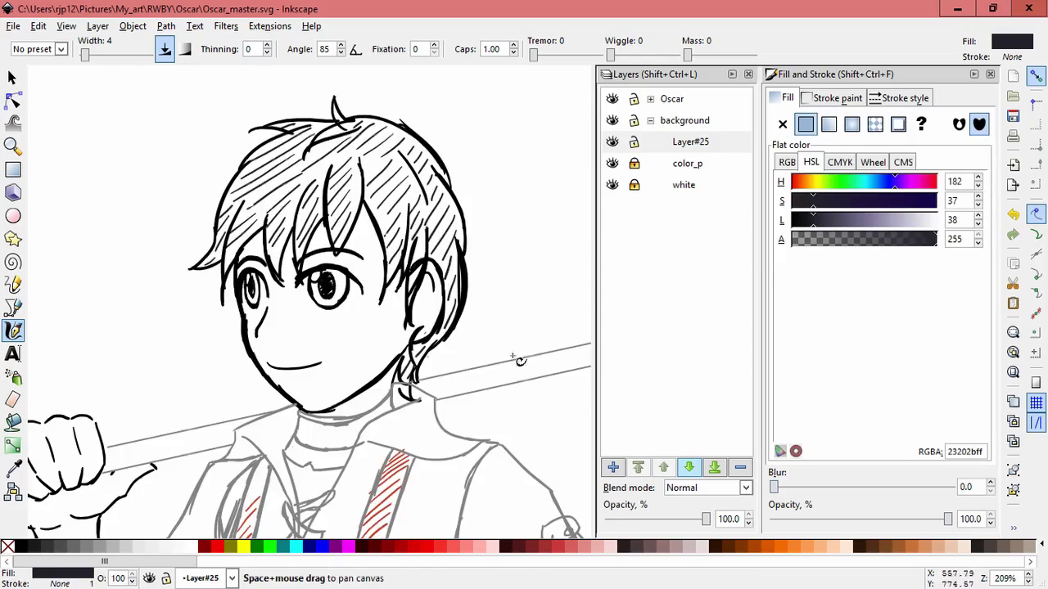
key("ctrl+s")
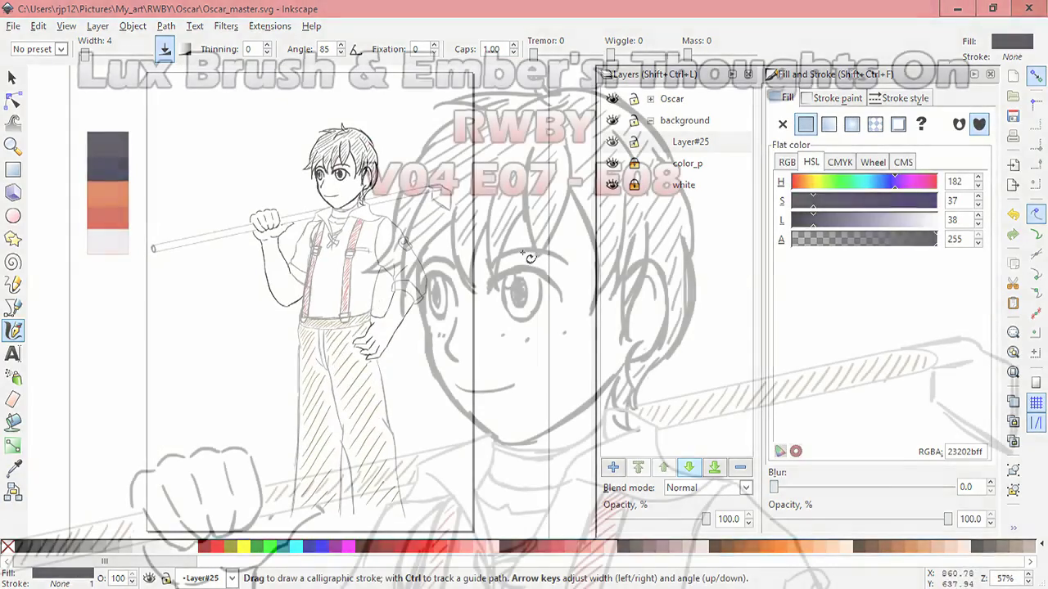